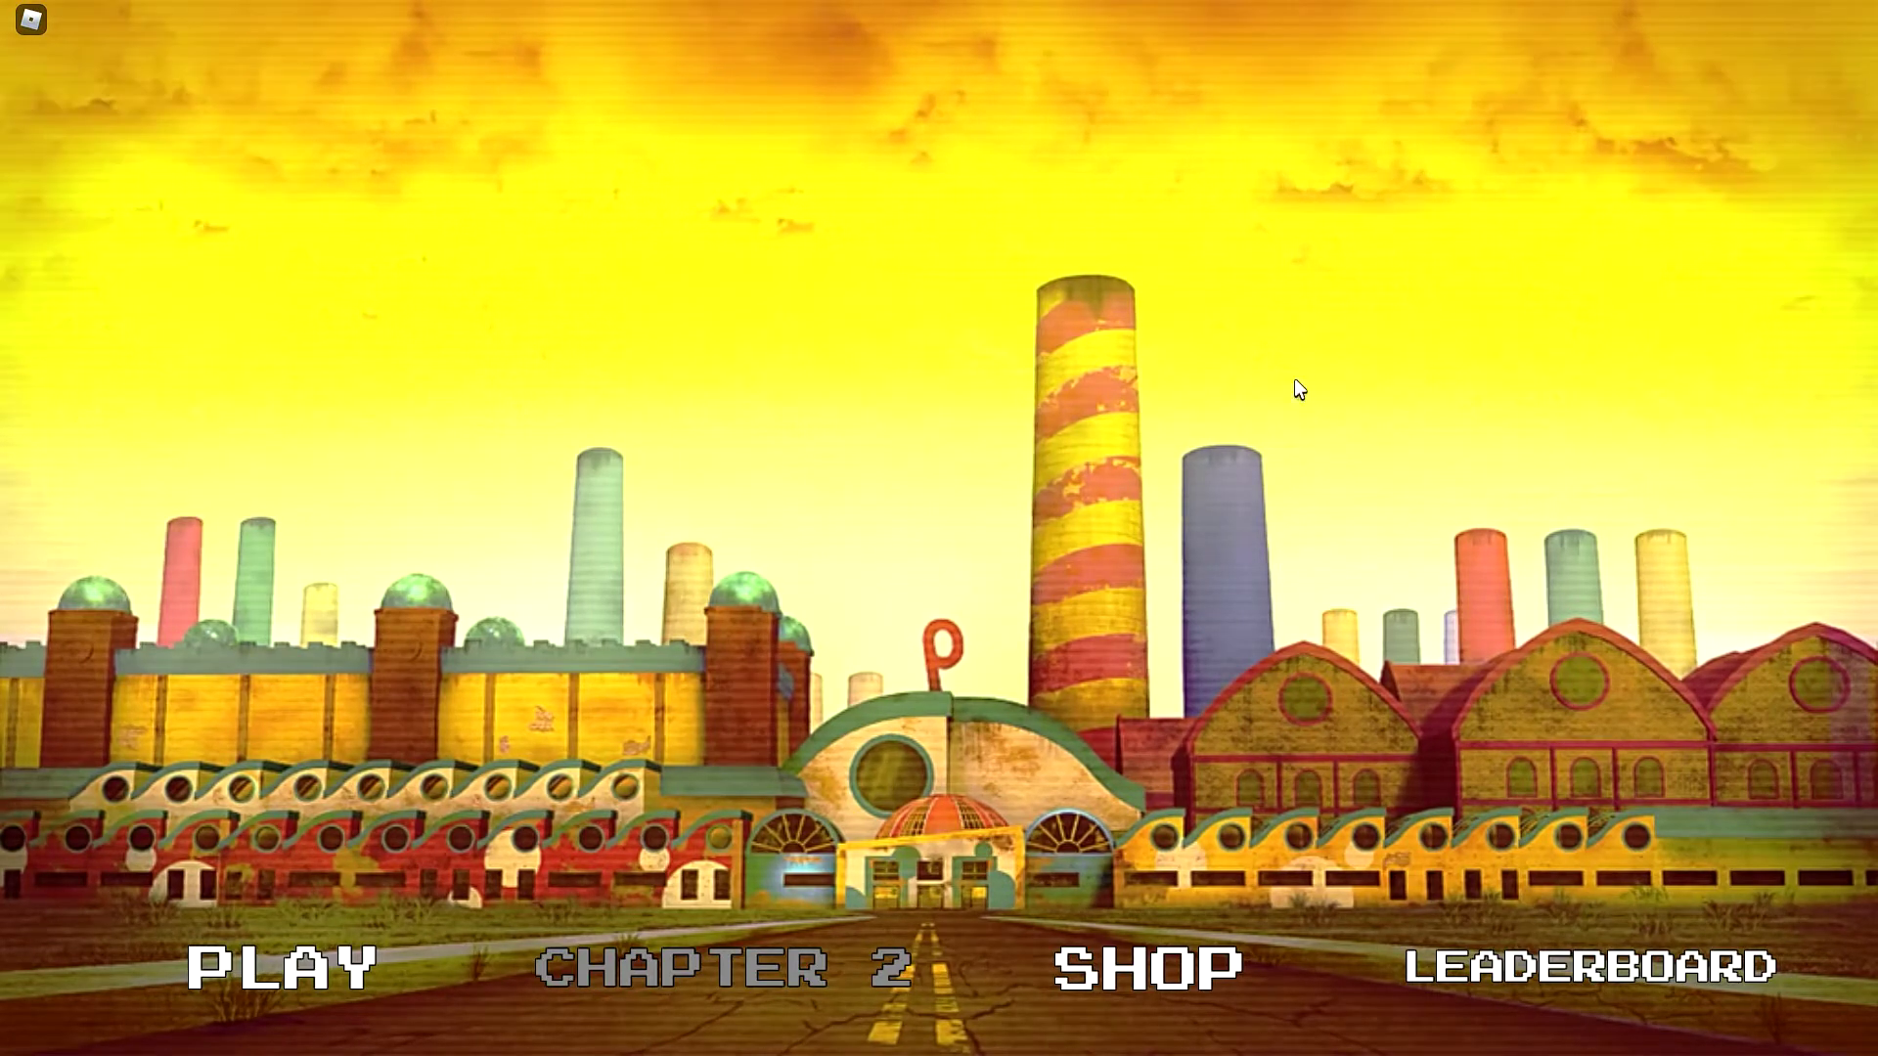
- Start a new game with PLAY on the factory title menu
{"action": "left_click", "coordinate": [363, 1009]}
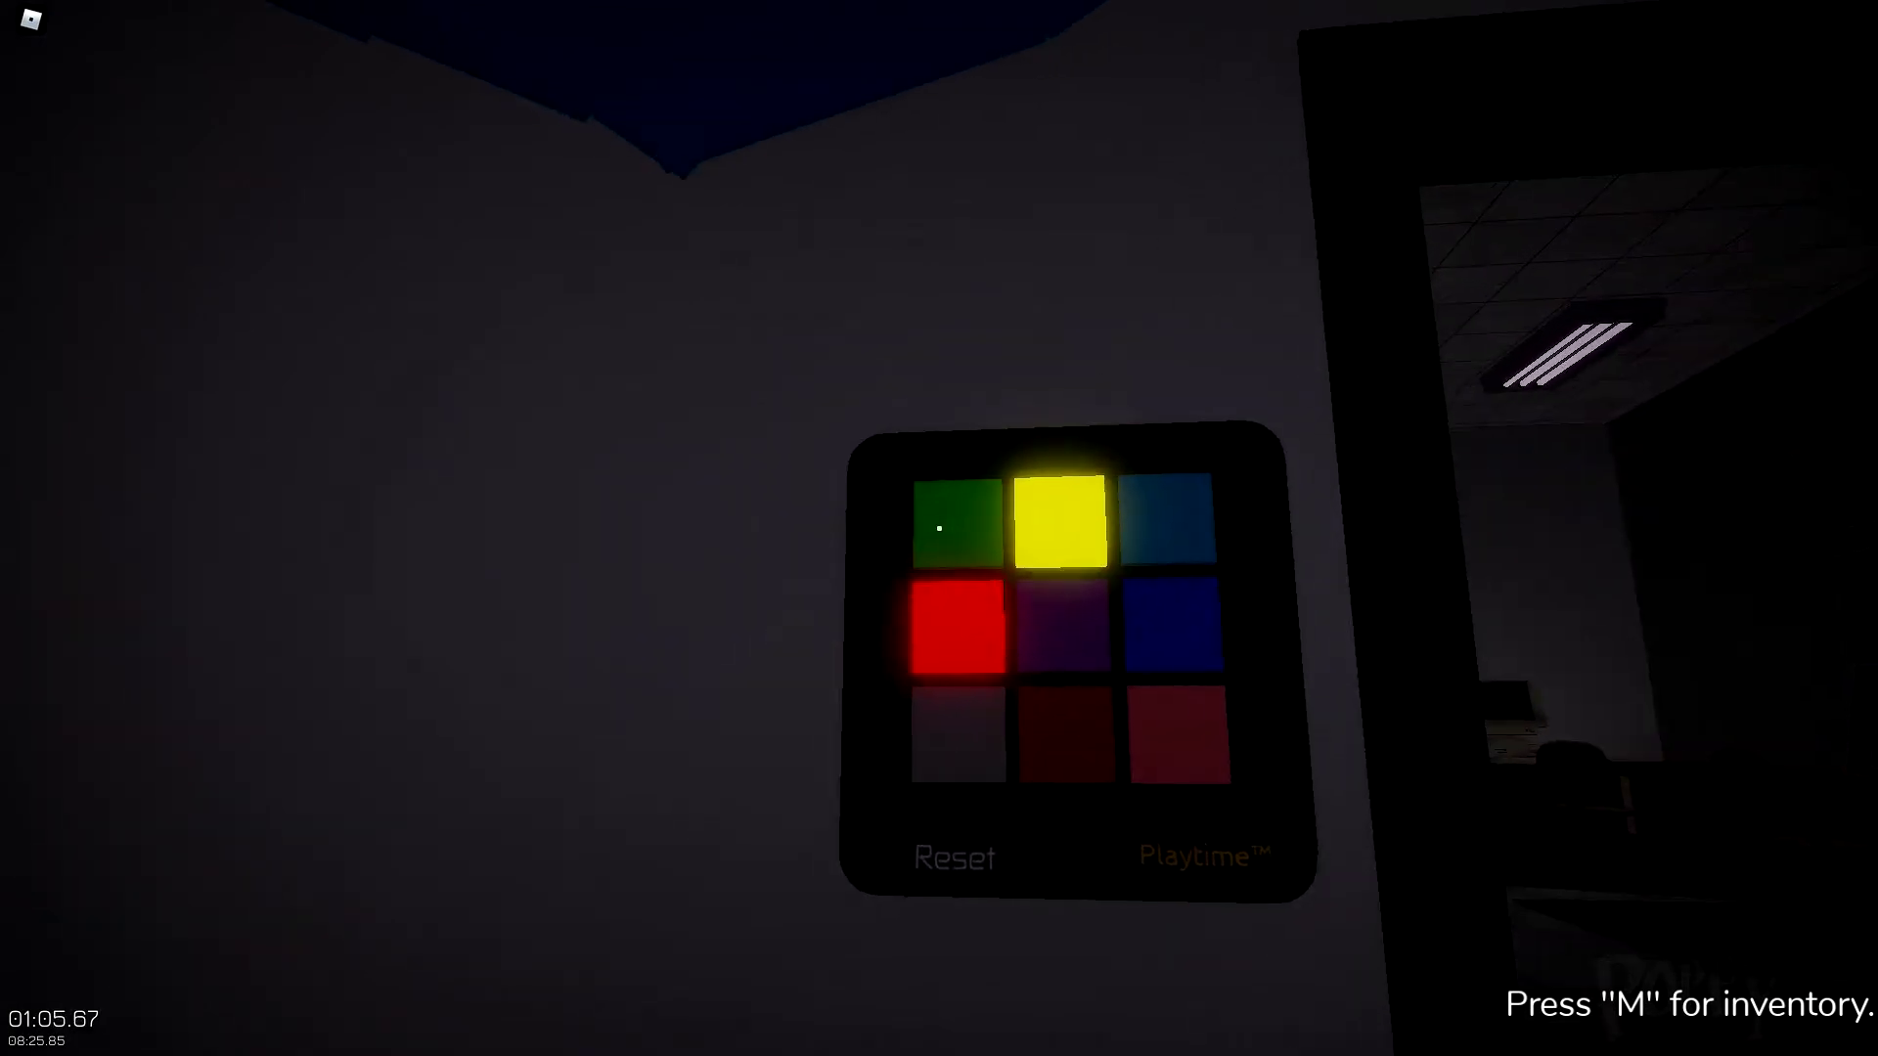
- Light the green keypad tile, then walk through the lobby into the gift shop's back room
{"action": "left_click", "coordinate": [939, 525]}
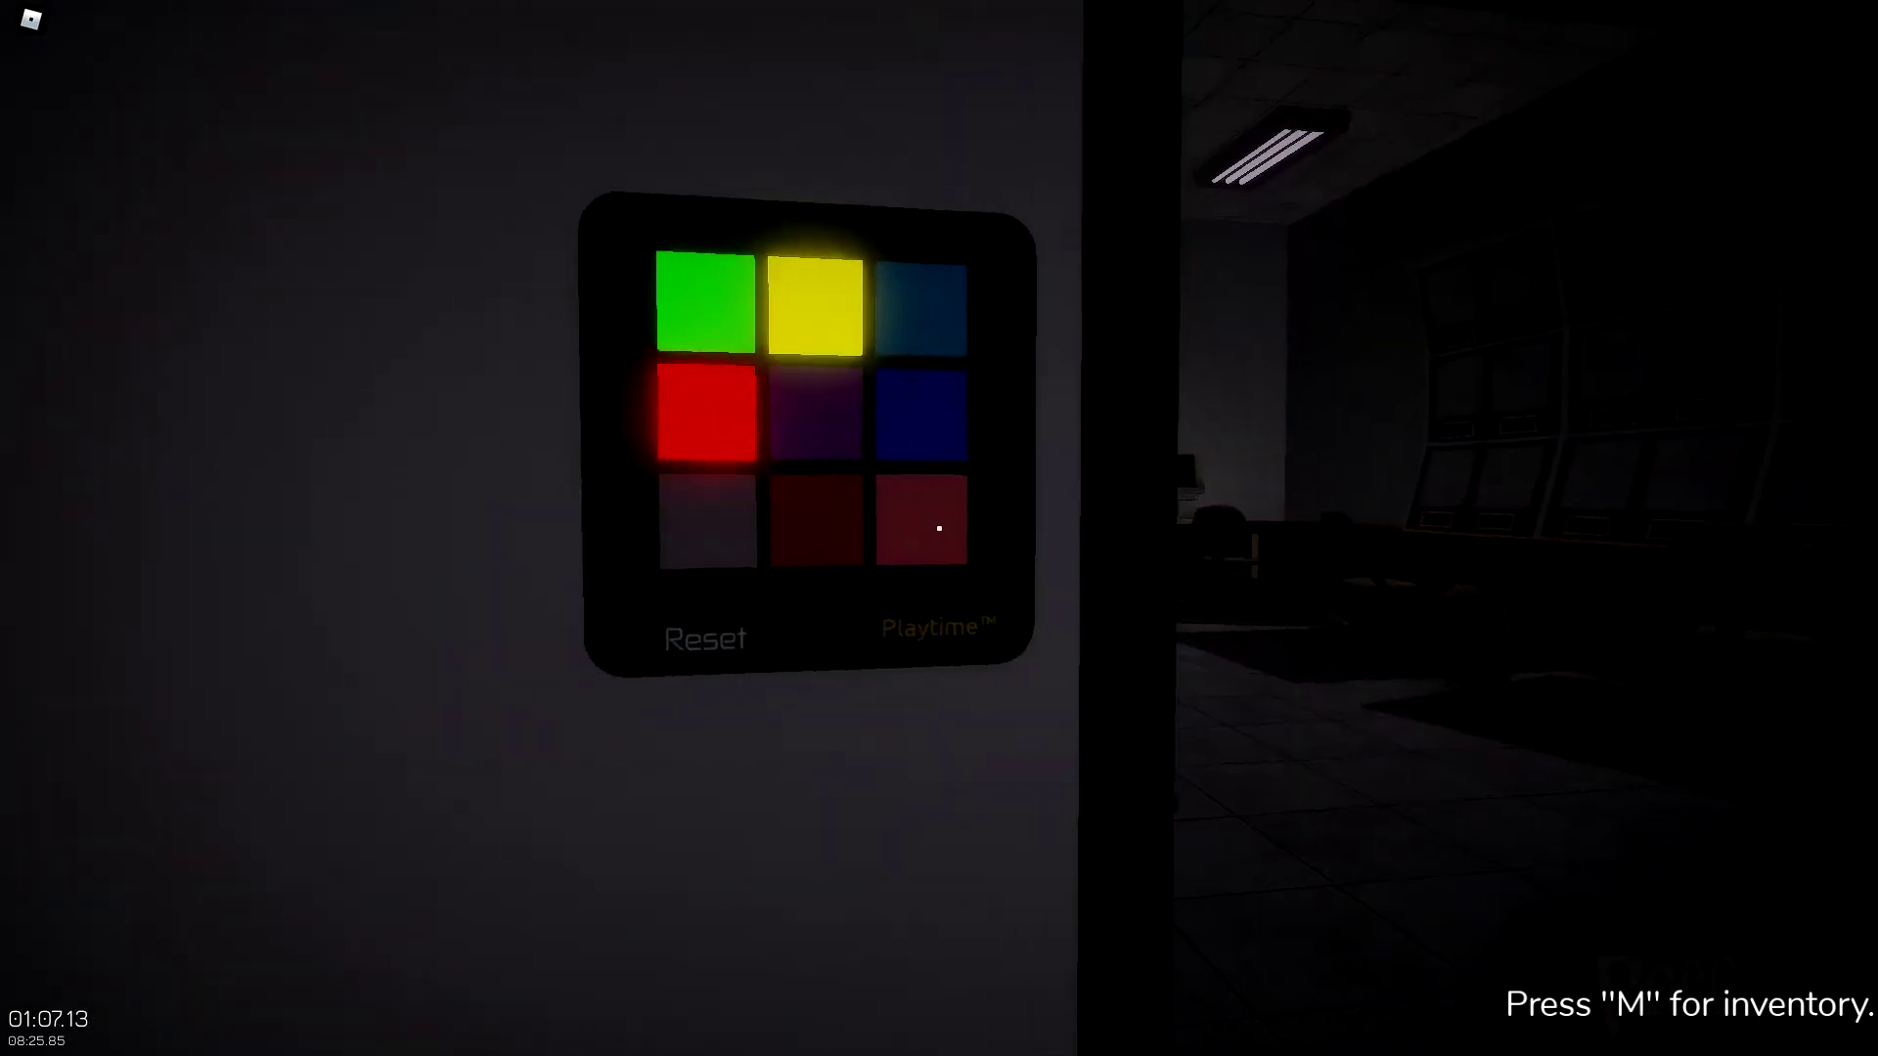
{"action": "left_click", "coordinate": [939, 525]}
{"action": "key", "text": "w"}
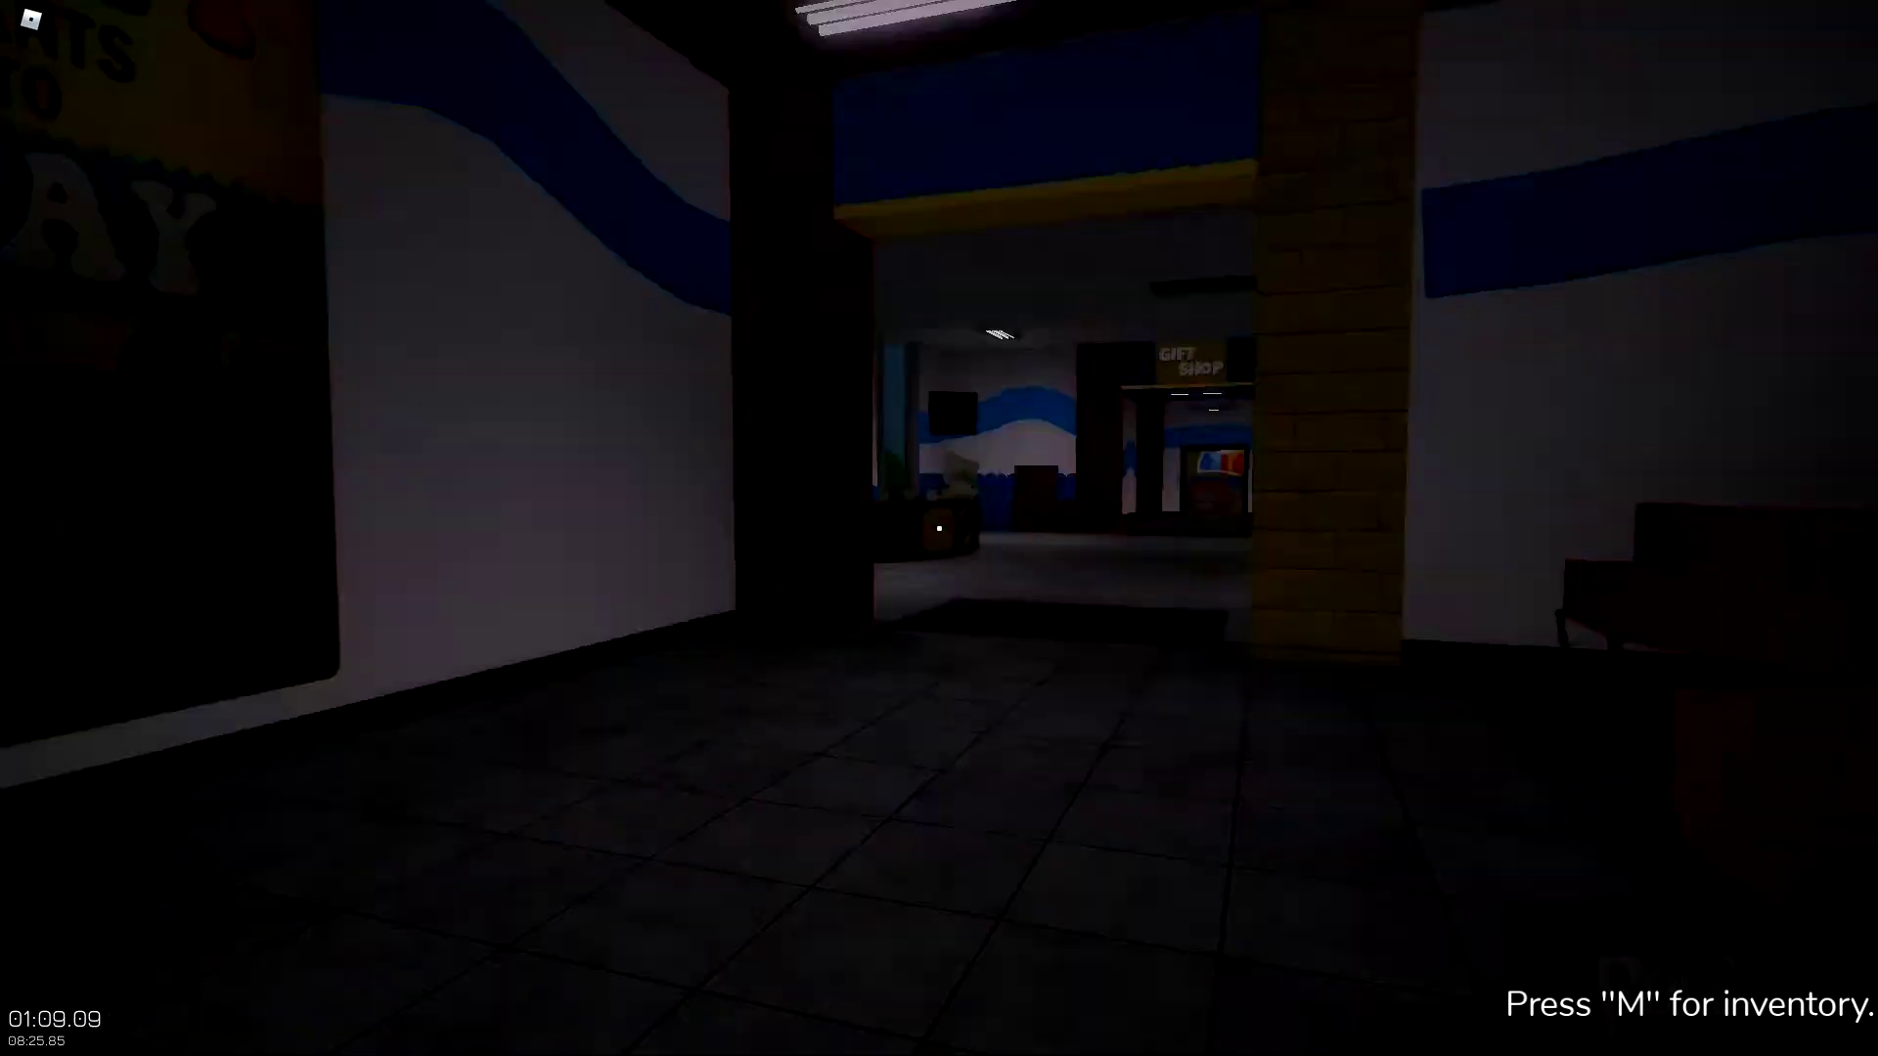
{"action": "key", "text": "w"}
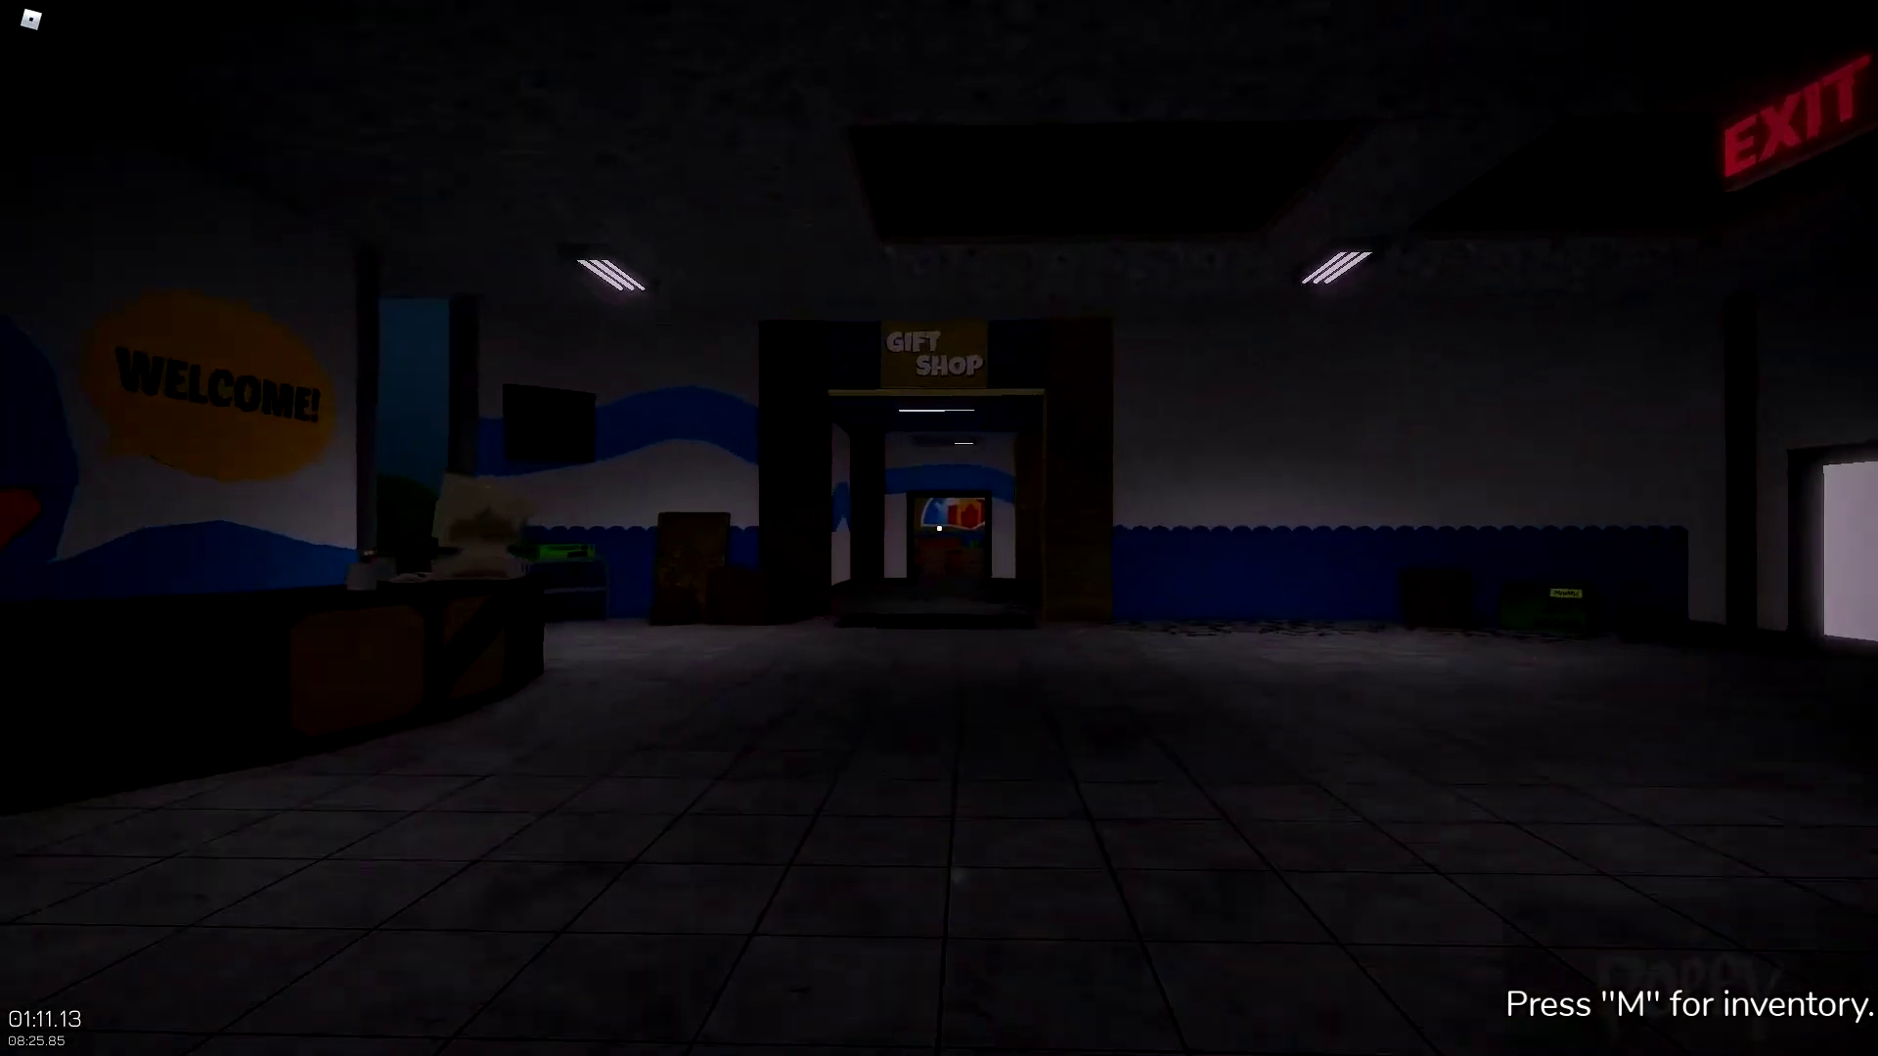
{"action": "key", "text": "w"}
{"action": "key", "text": "w"}
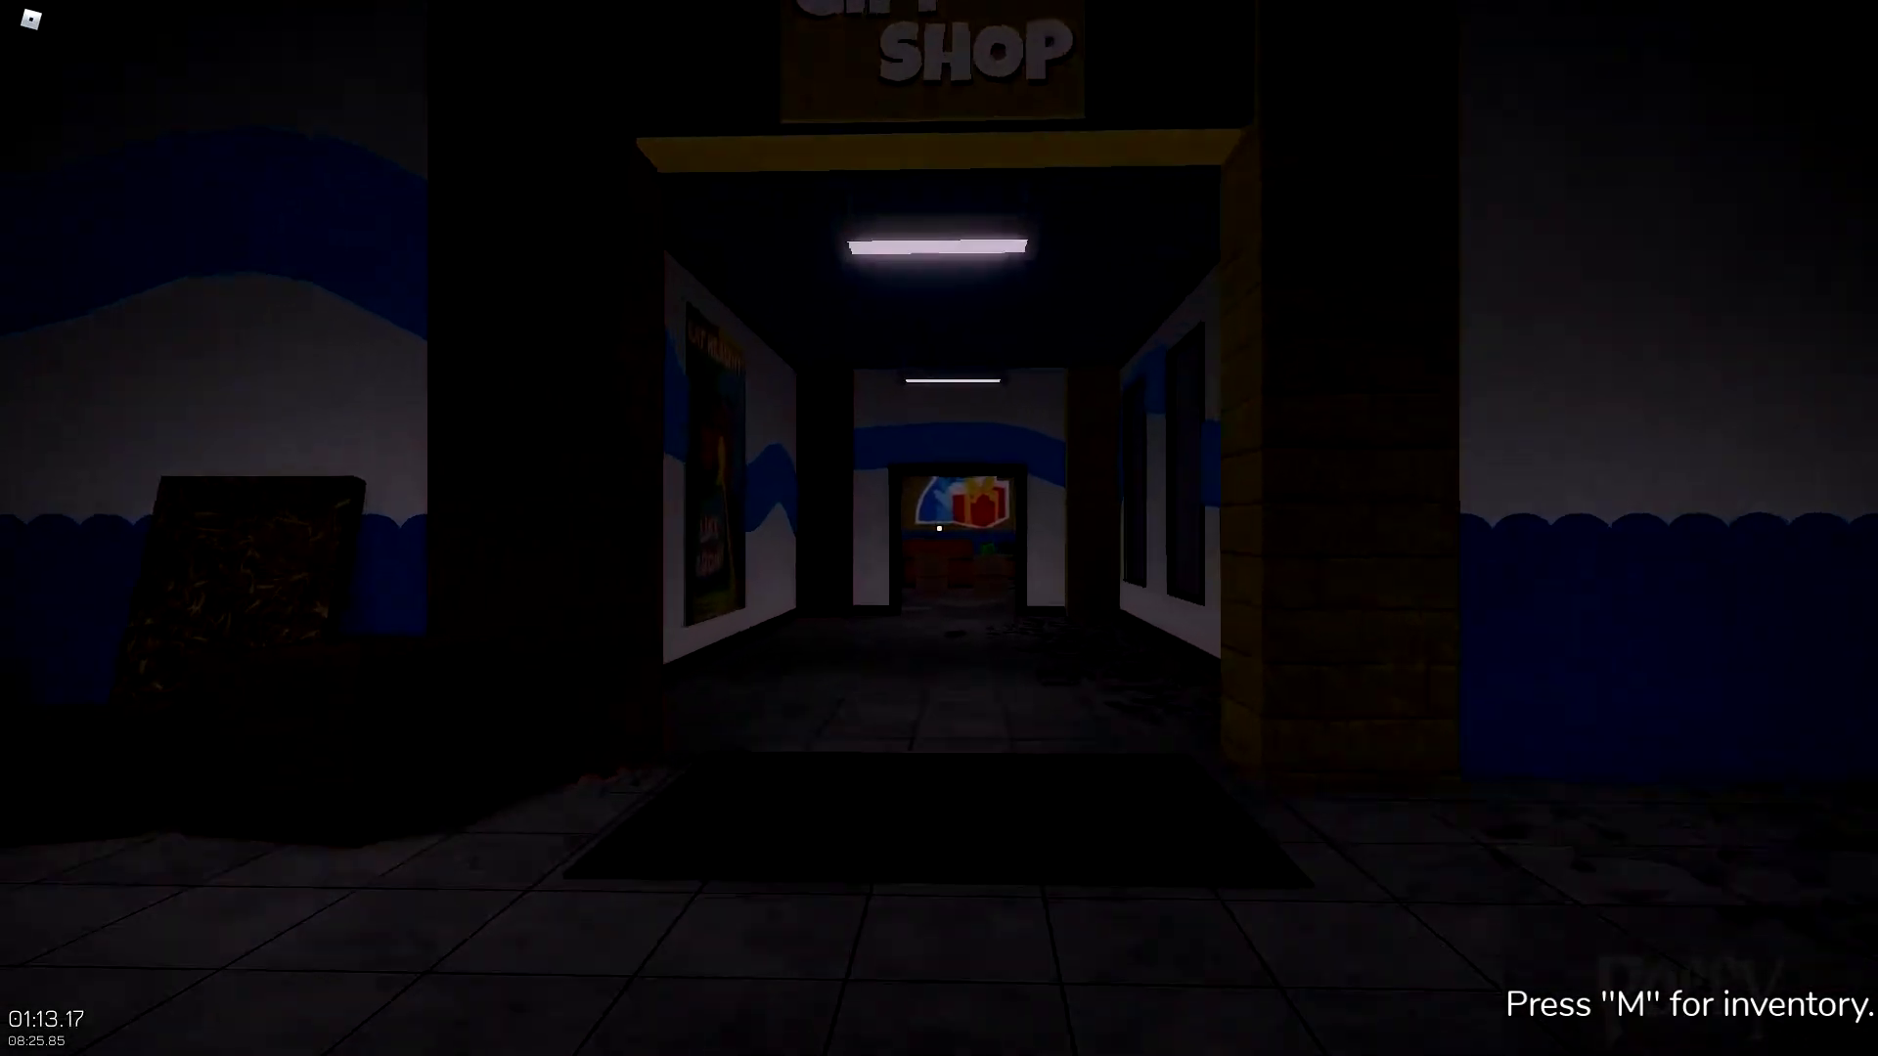
{"action": "key", "text": "w"}
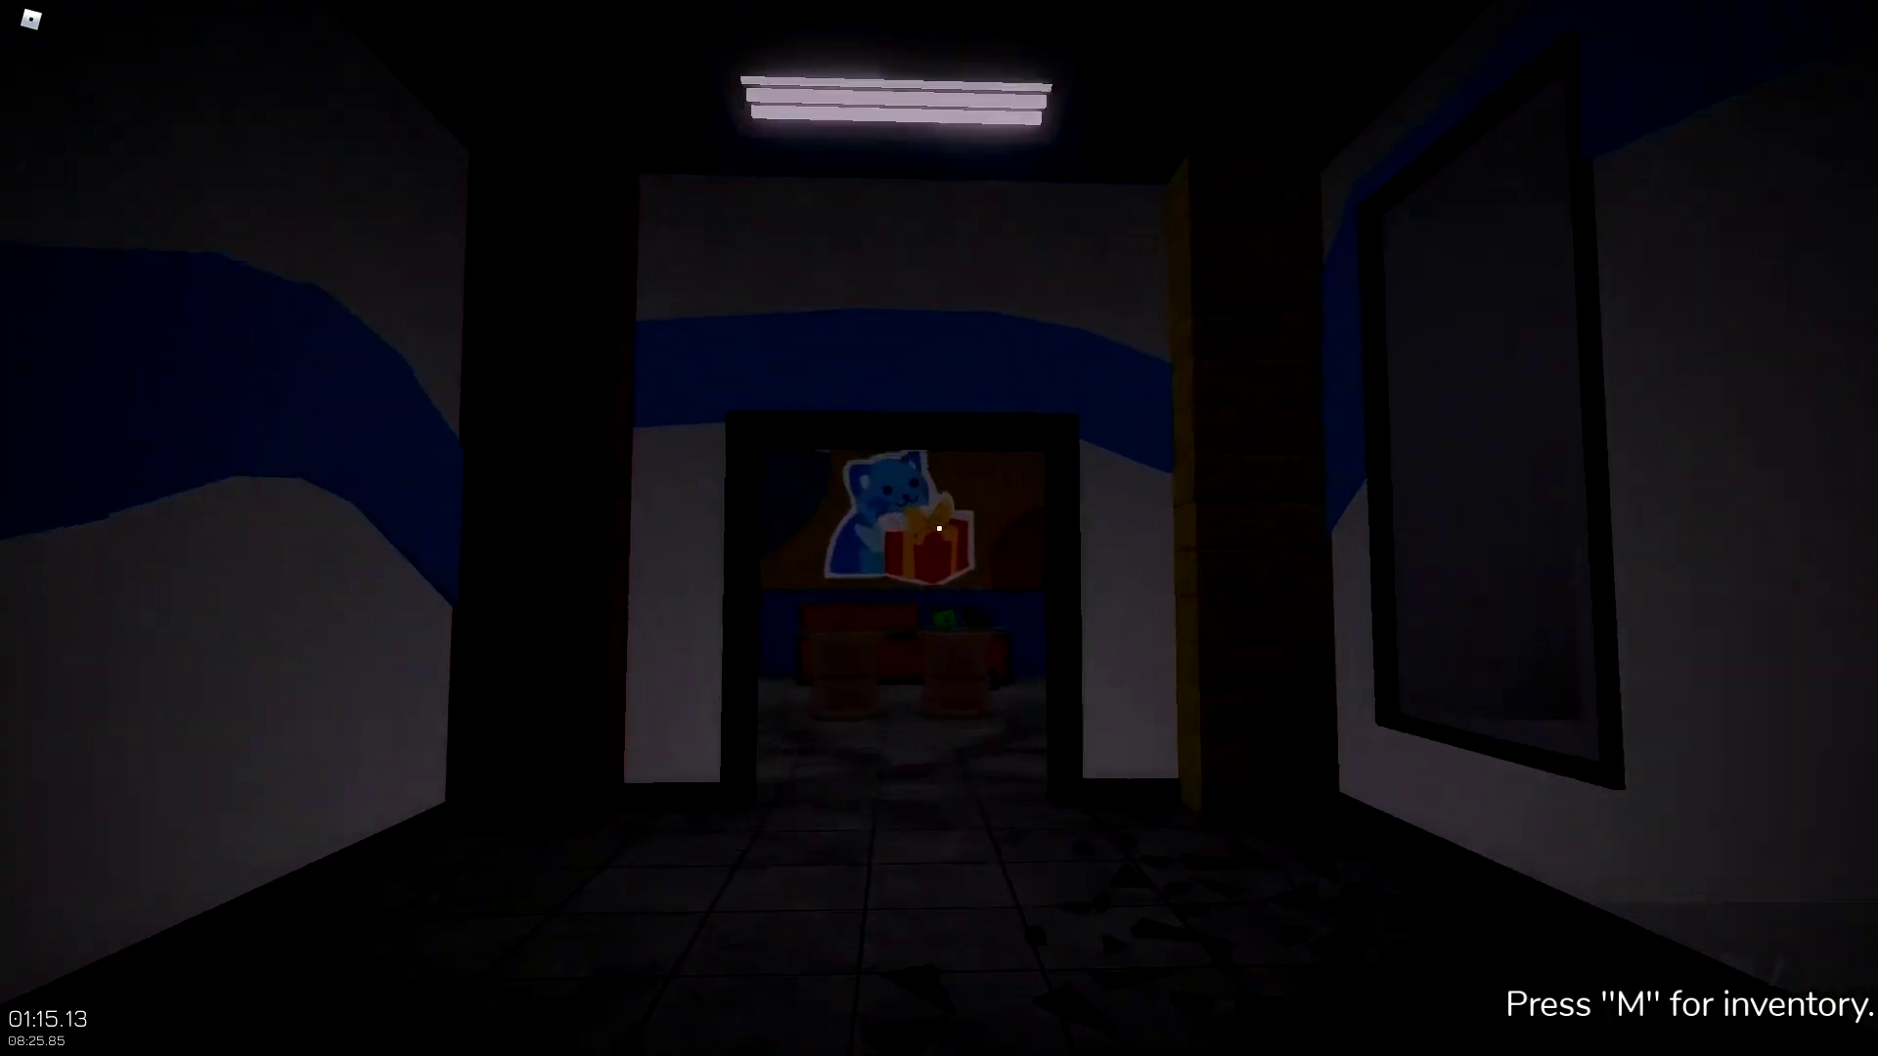
{"action": "key", "text": "w"}
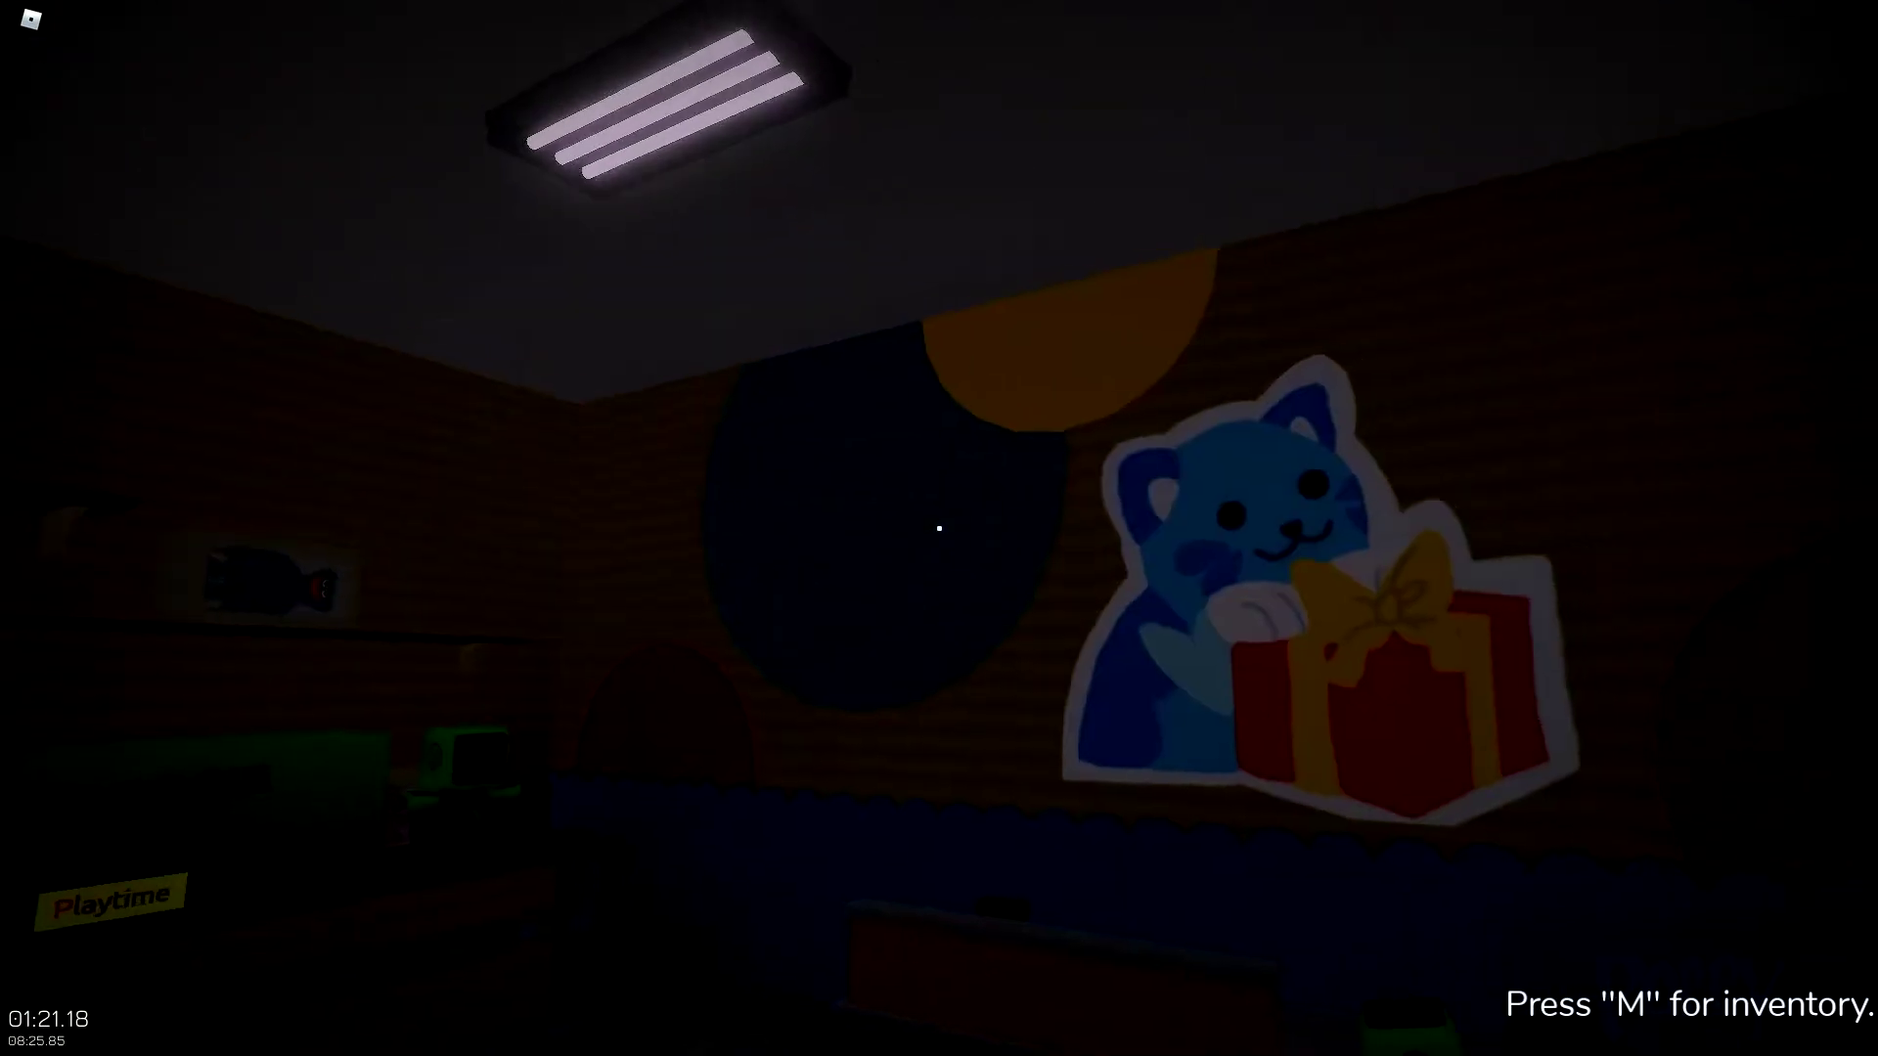
- Search the cat mural room, then return past reception to the Staff Only keypad
{"action": "key", "text": "w"}
{"action": "key", "text": "w"}
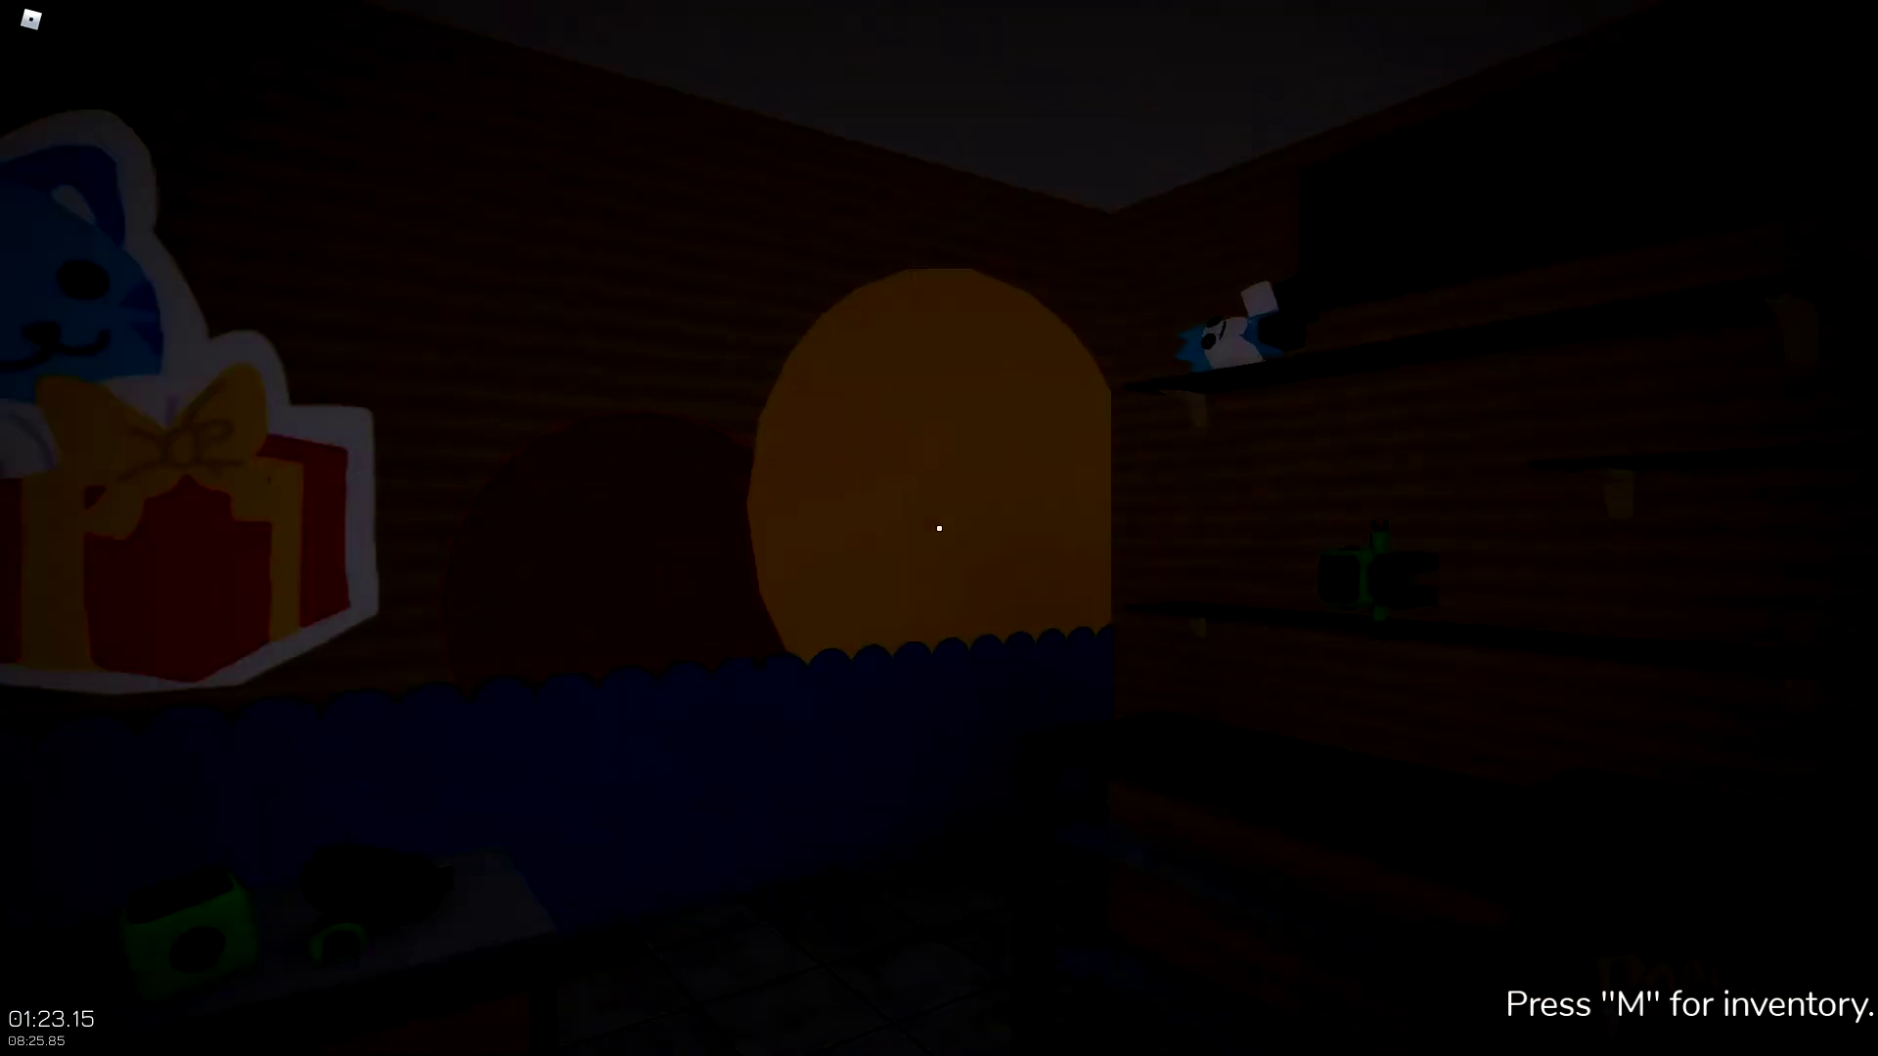
{"action": "key", "text": "w"}
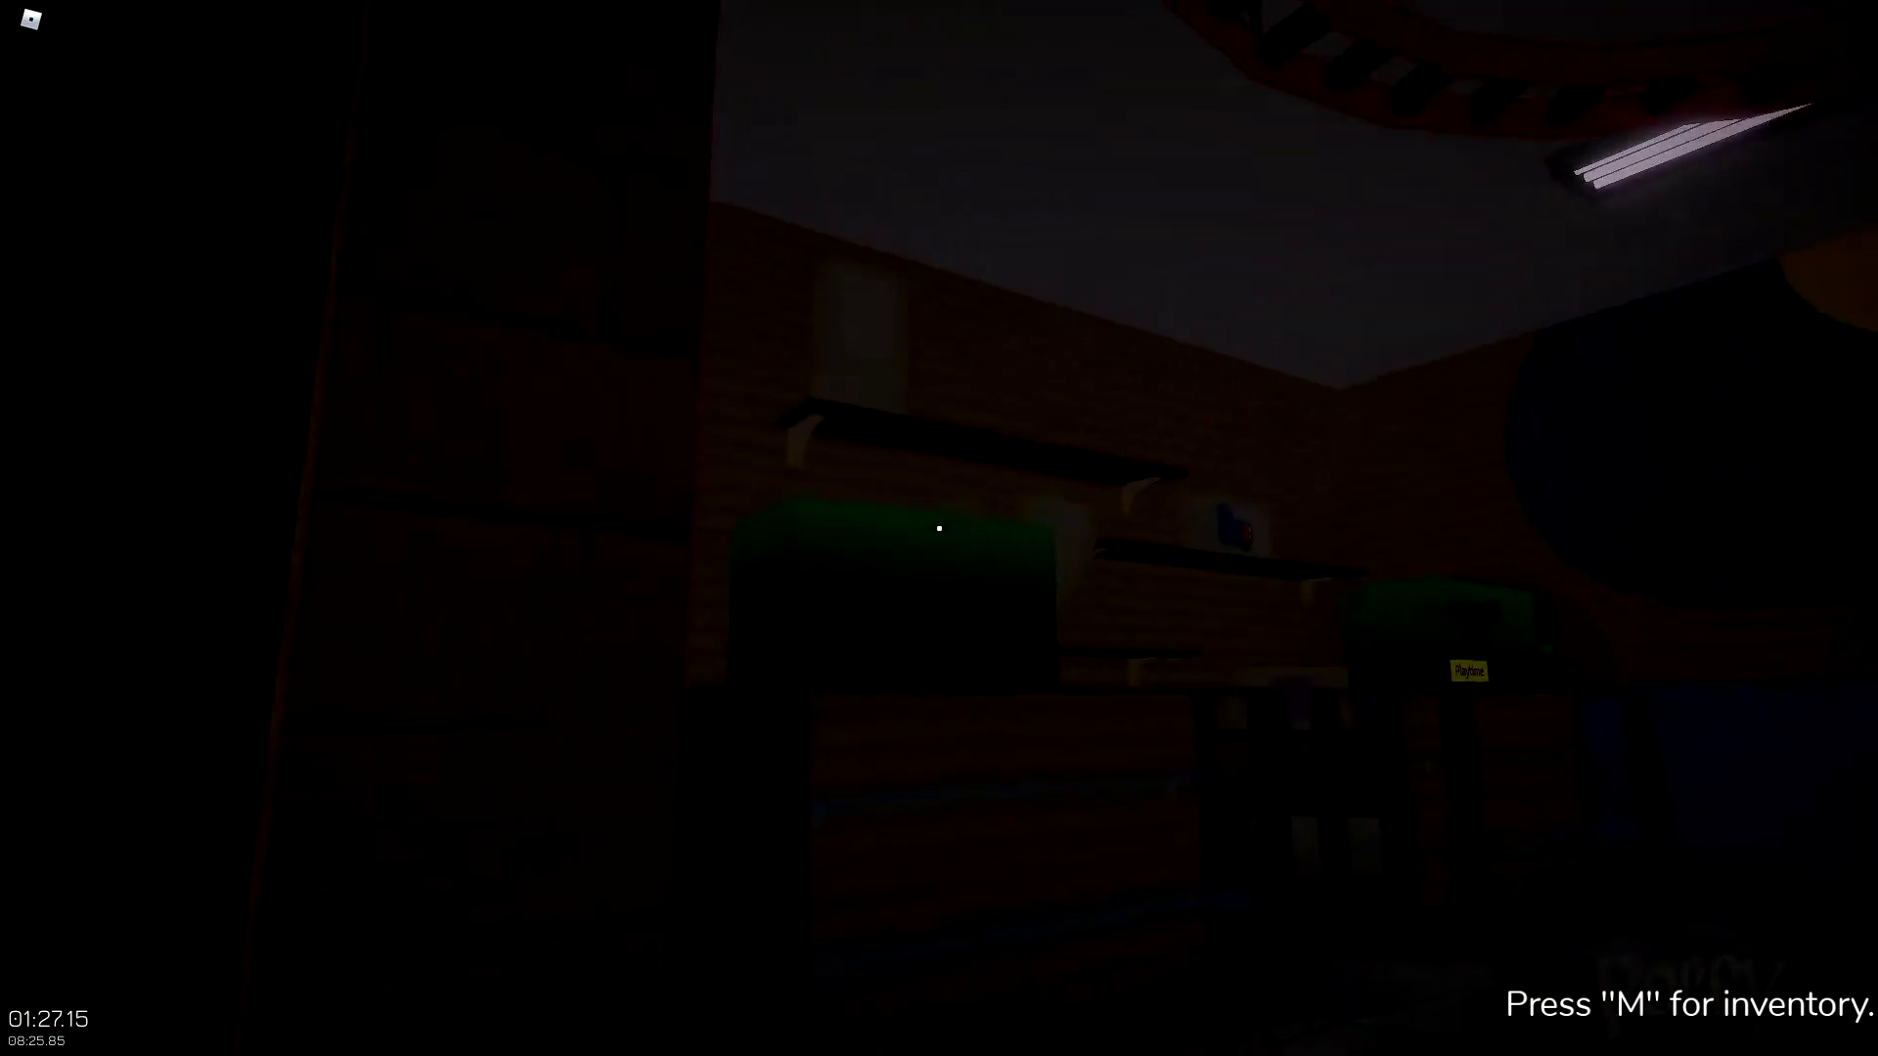
{"action": "key", "text": "w"}
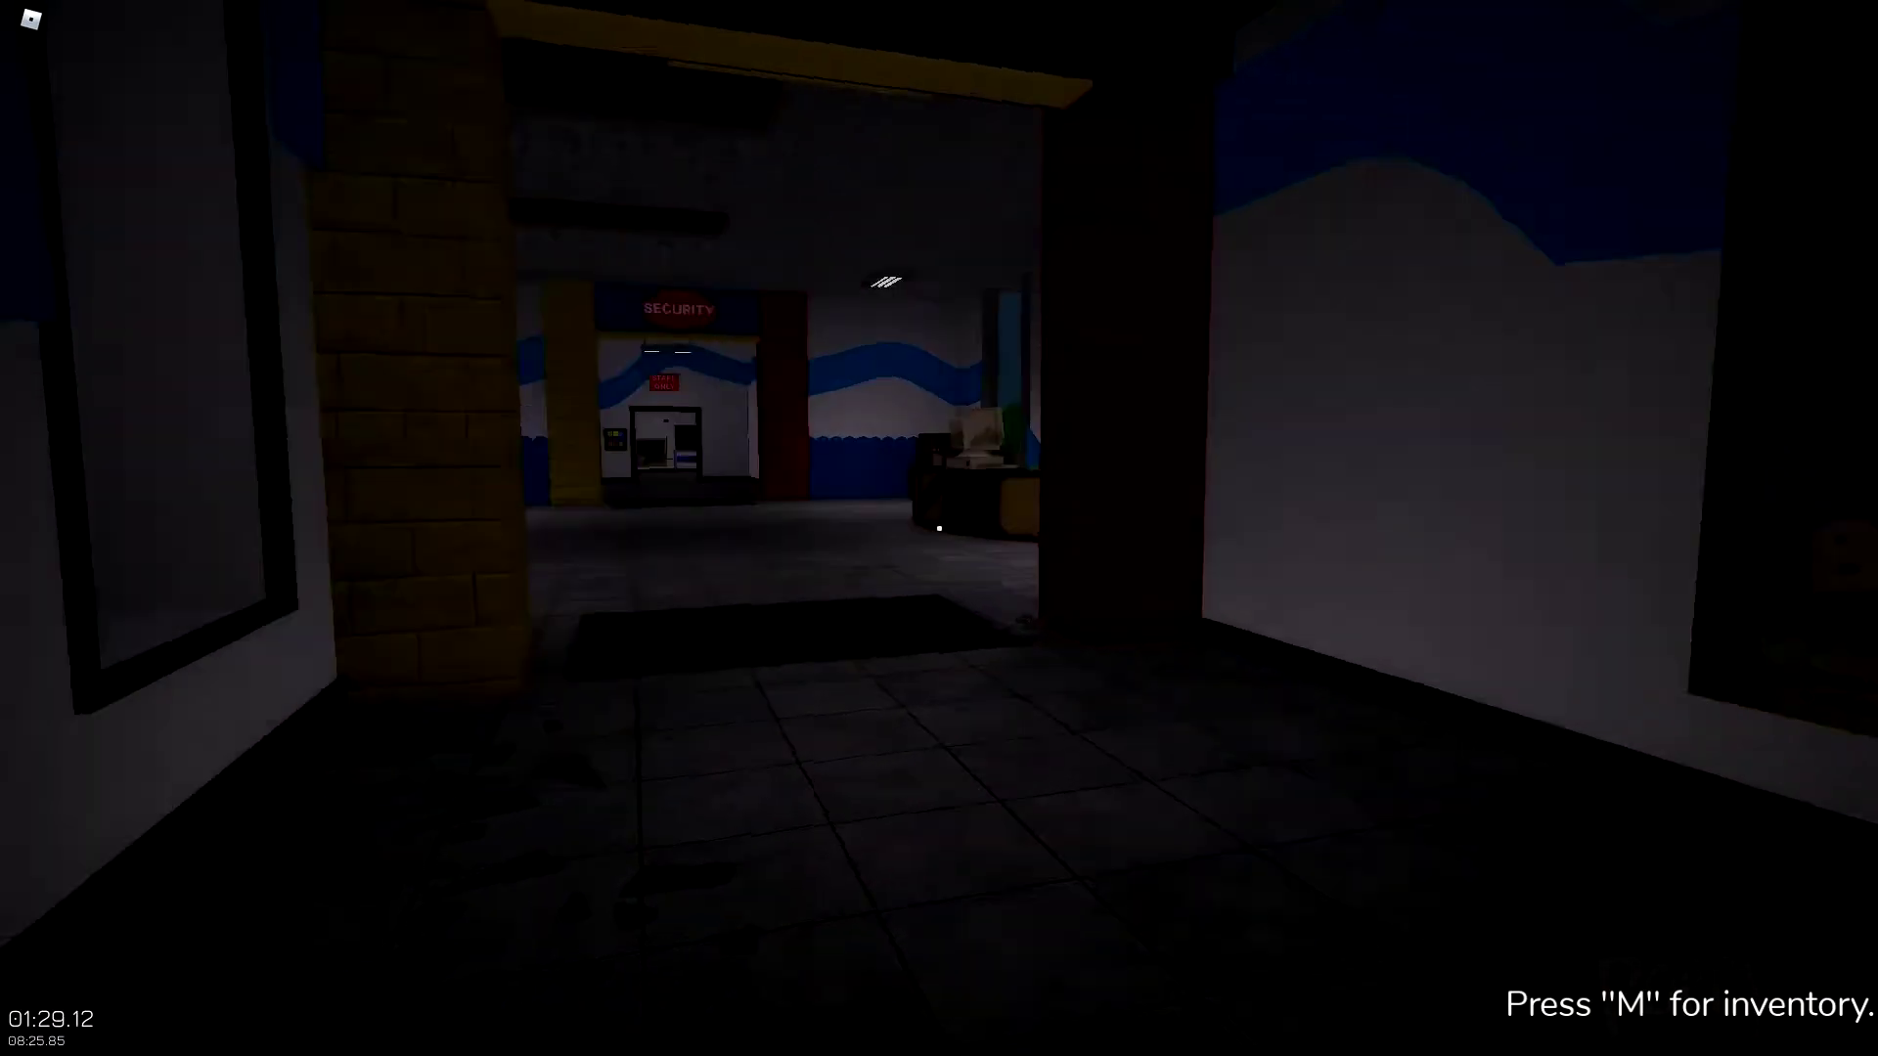
{"action": "key", "text": "w"}
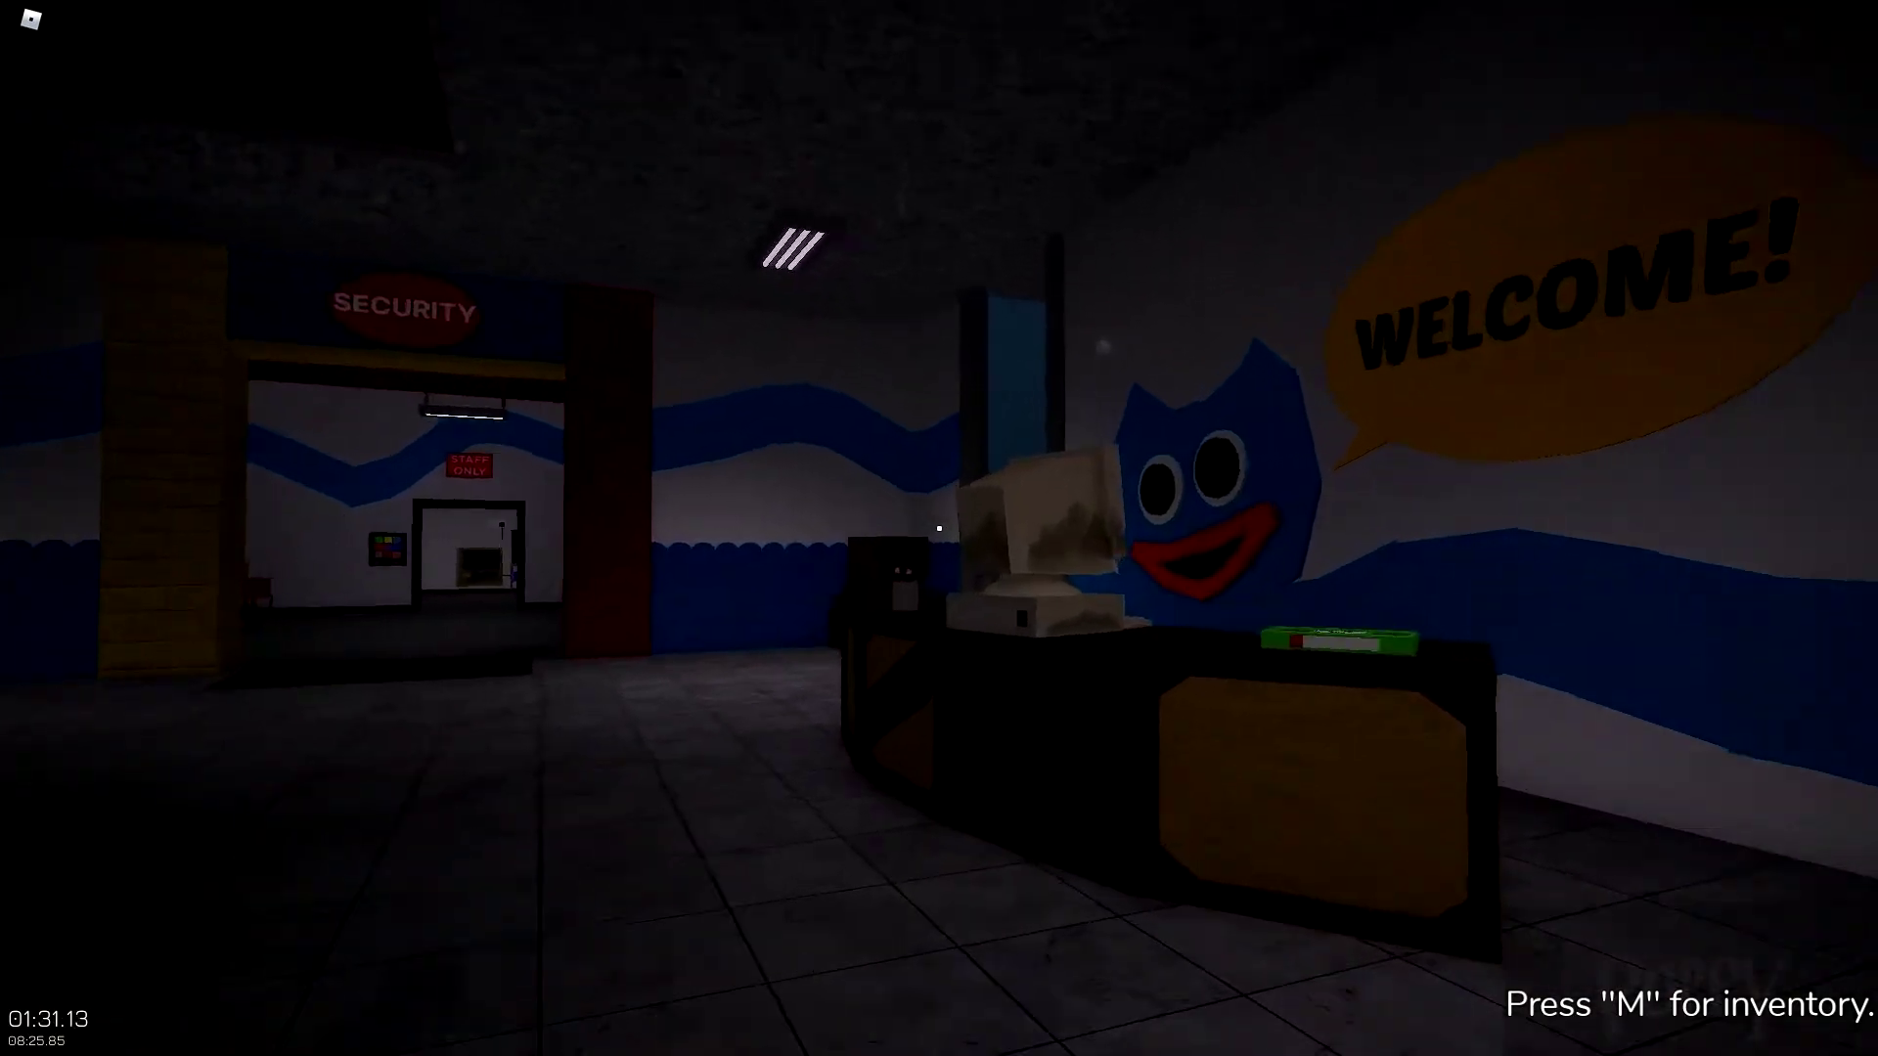
{"action": "key", "text": "w"}
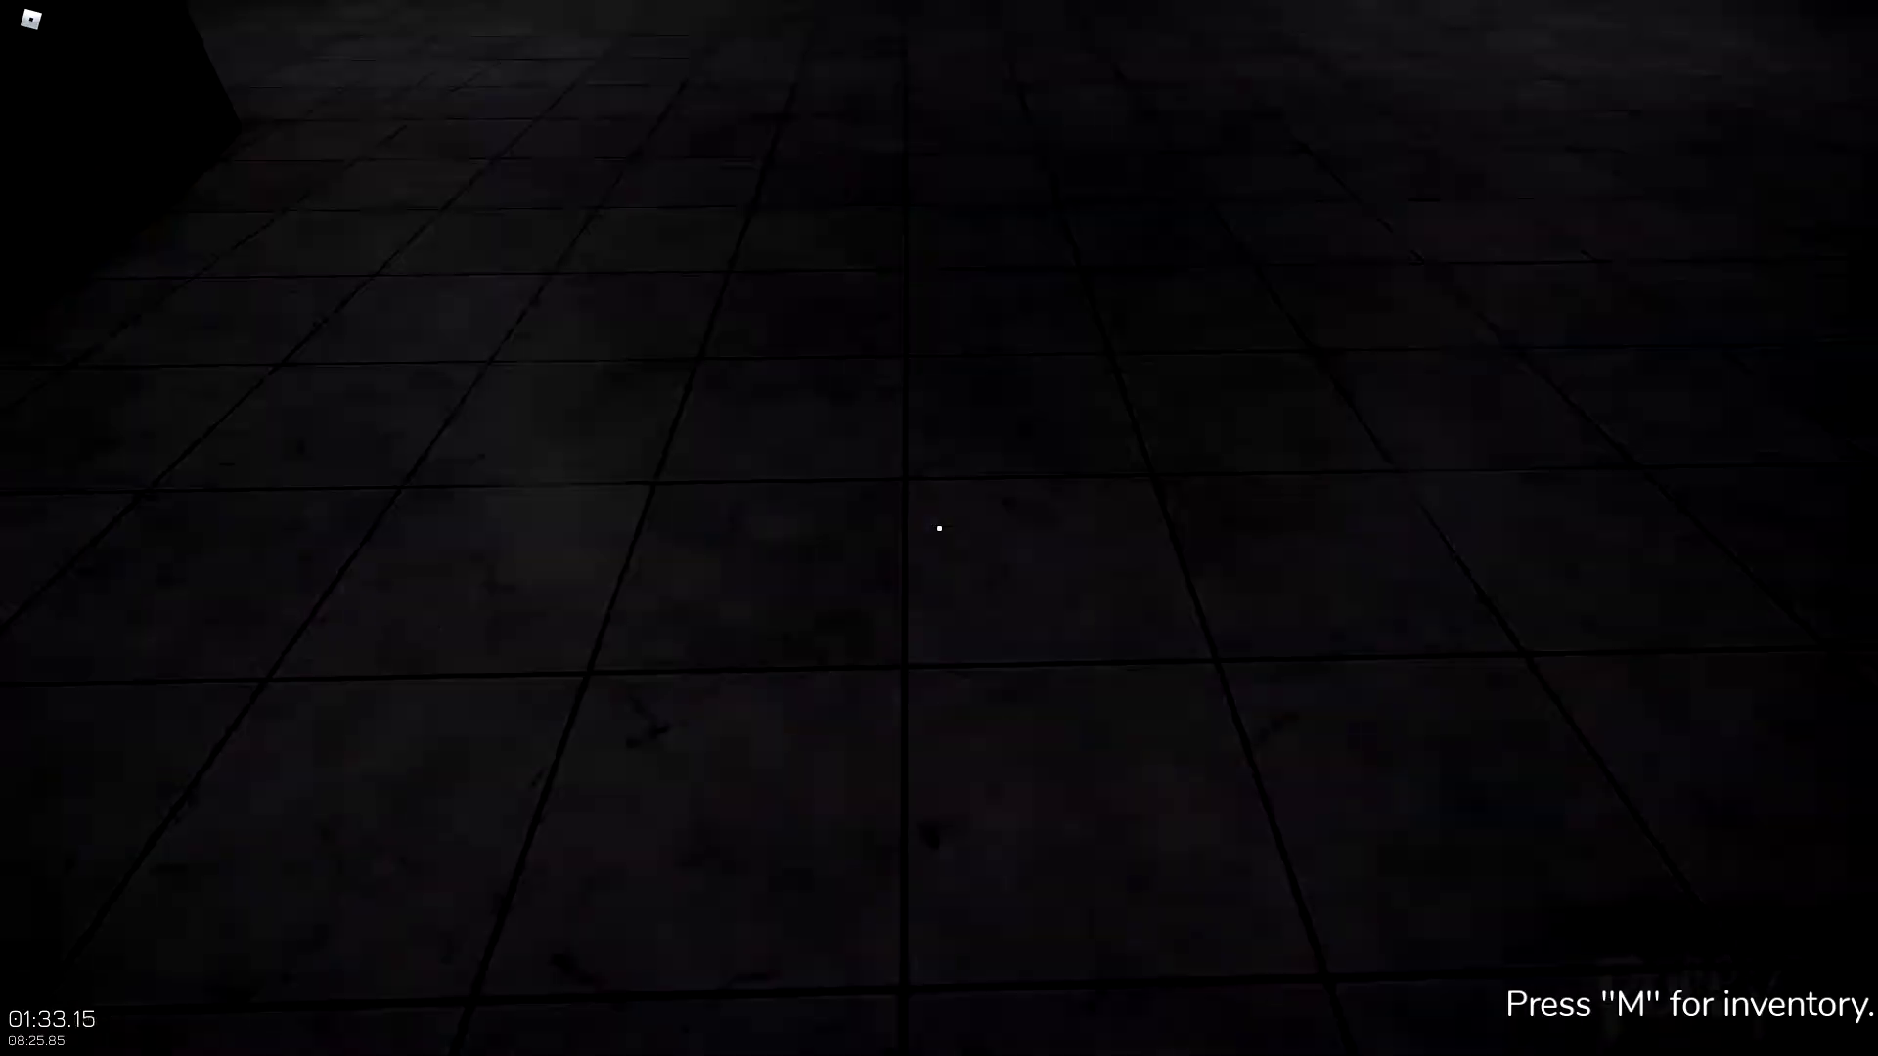
{"action": "key", "text": "w"}
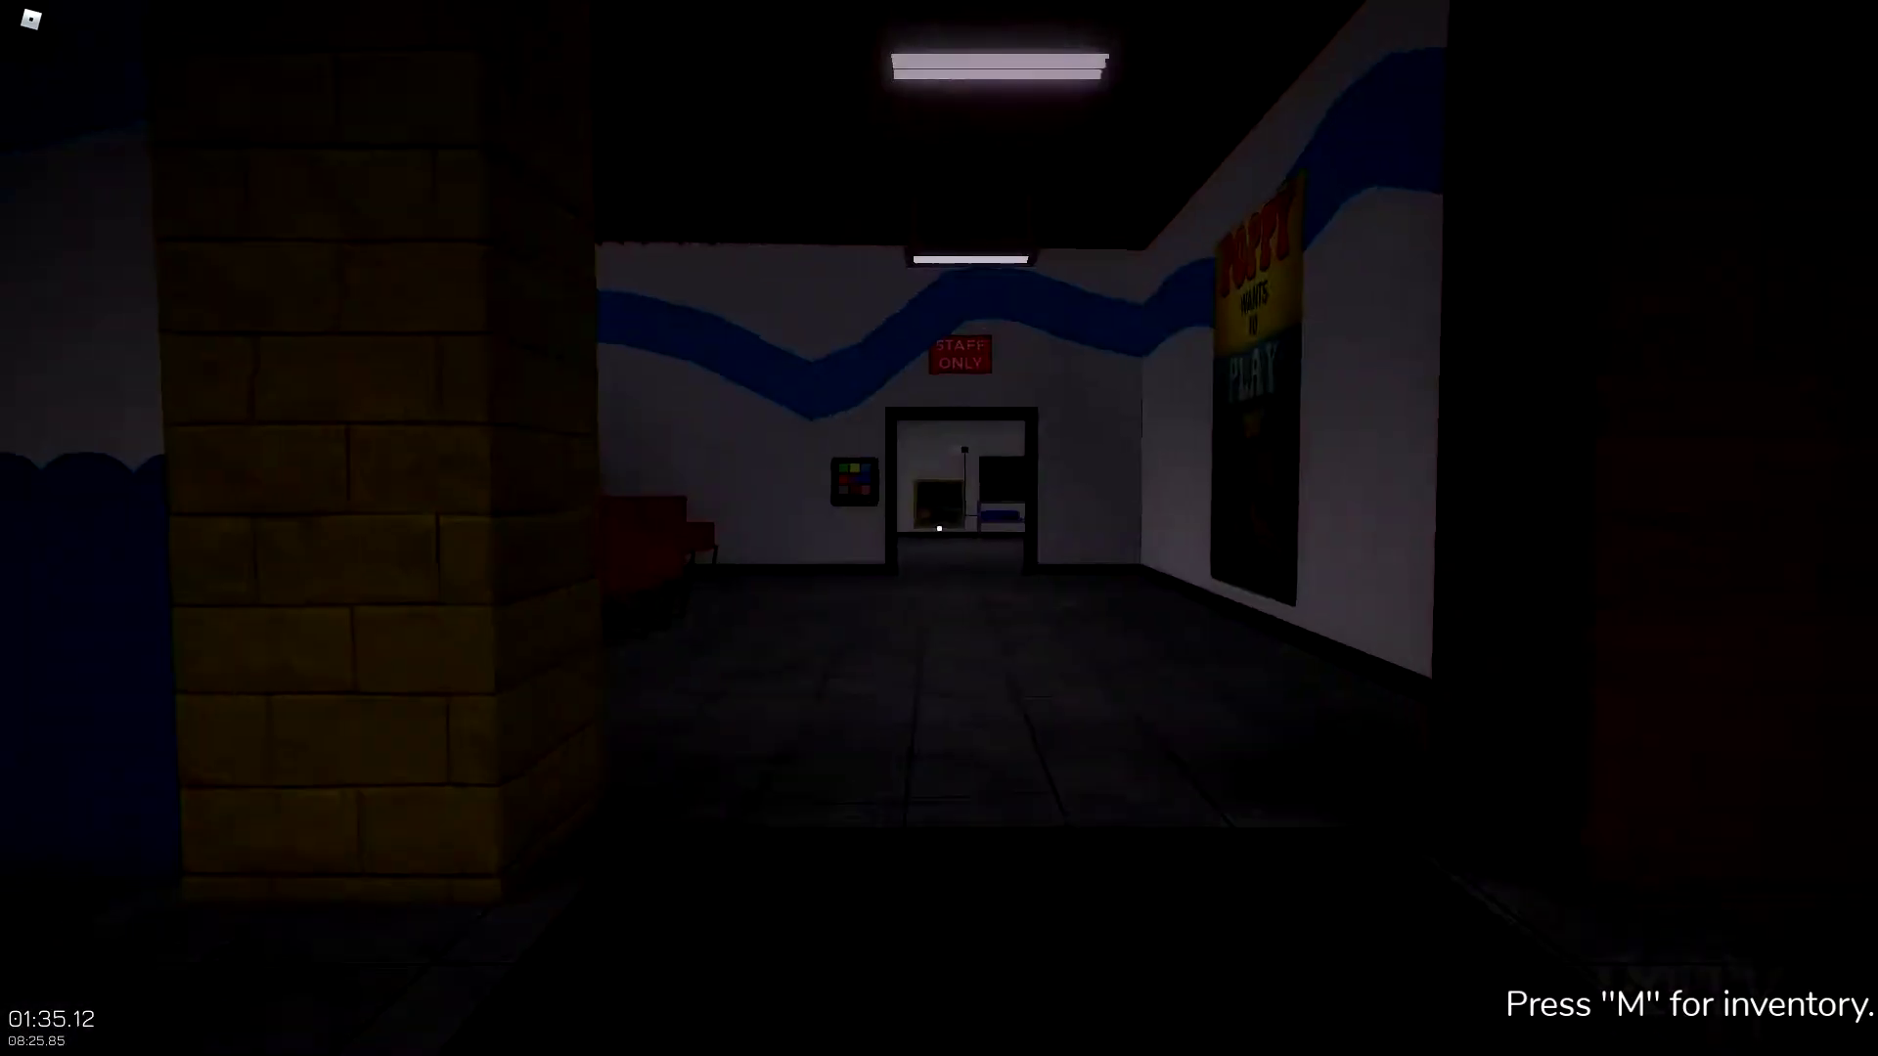
{"action": "key", "text": "w"}
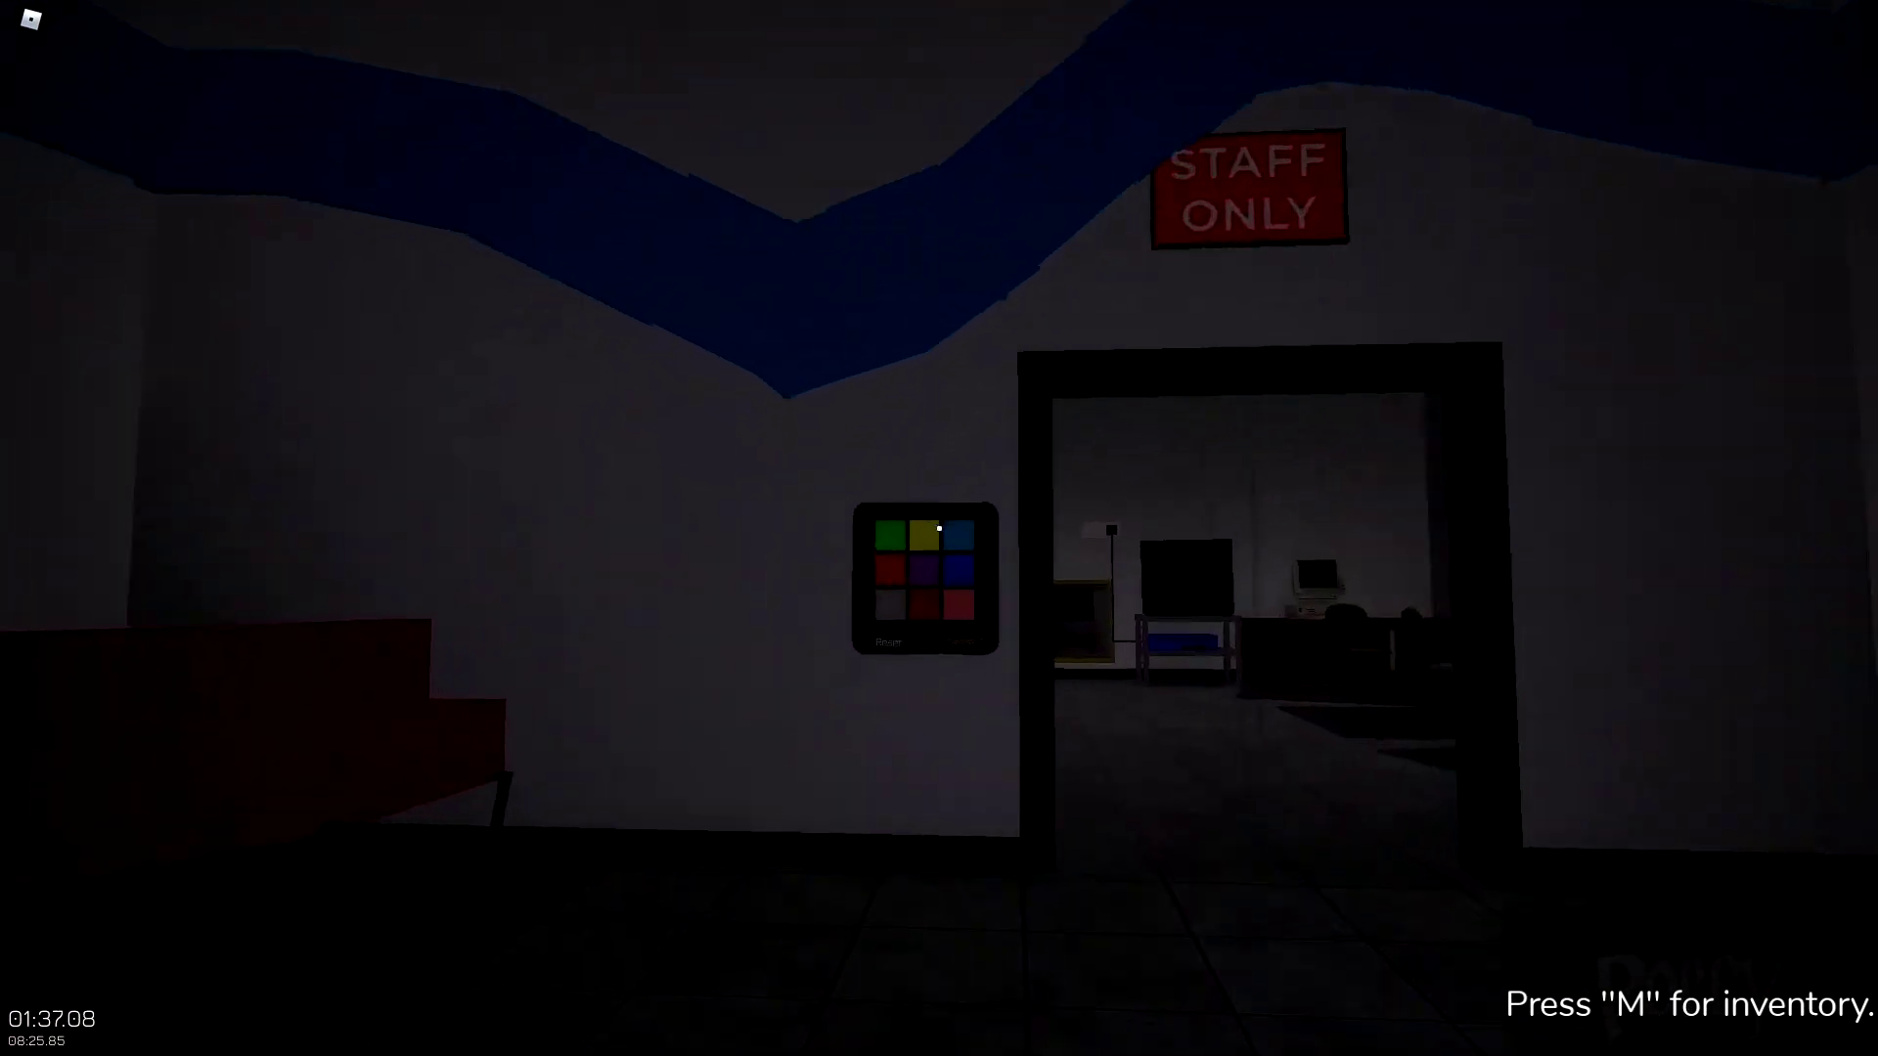
{"action": "key", "text": "w"}
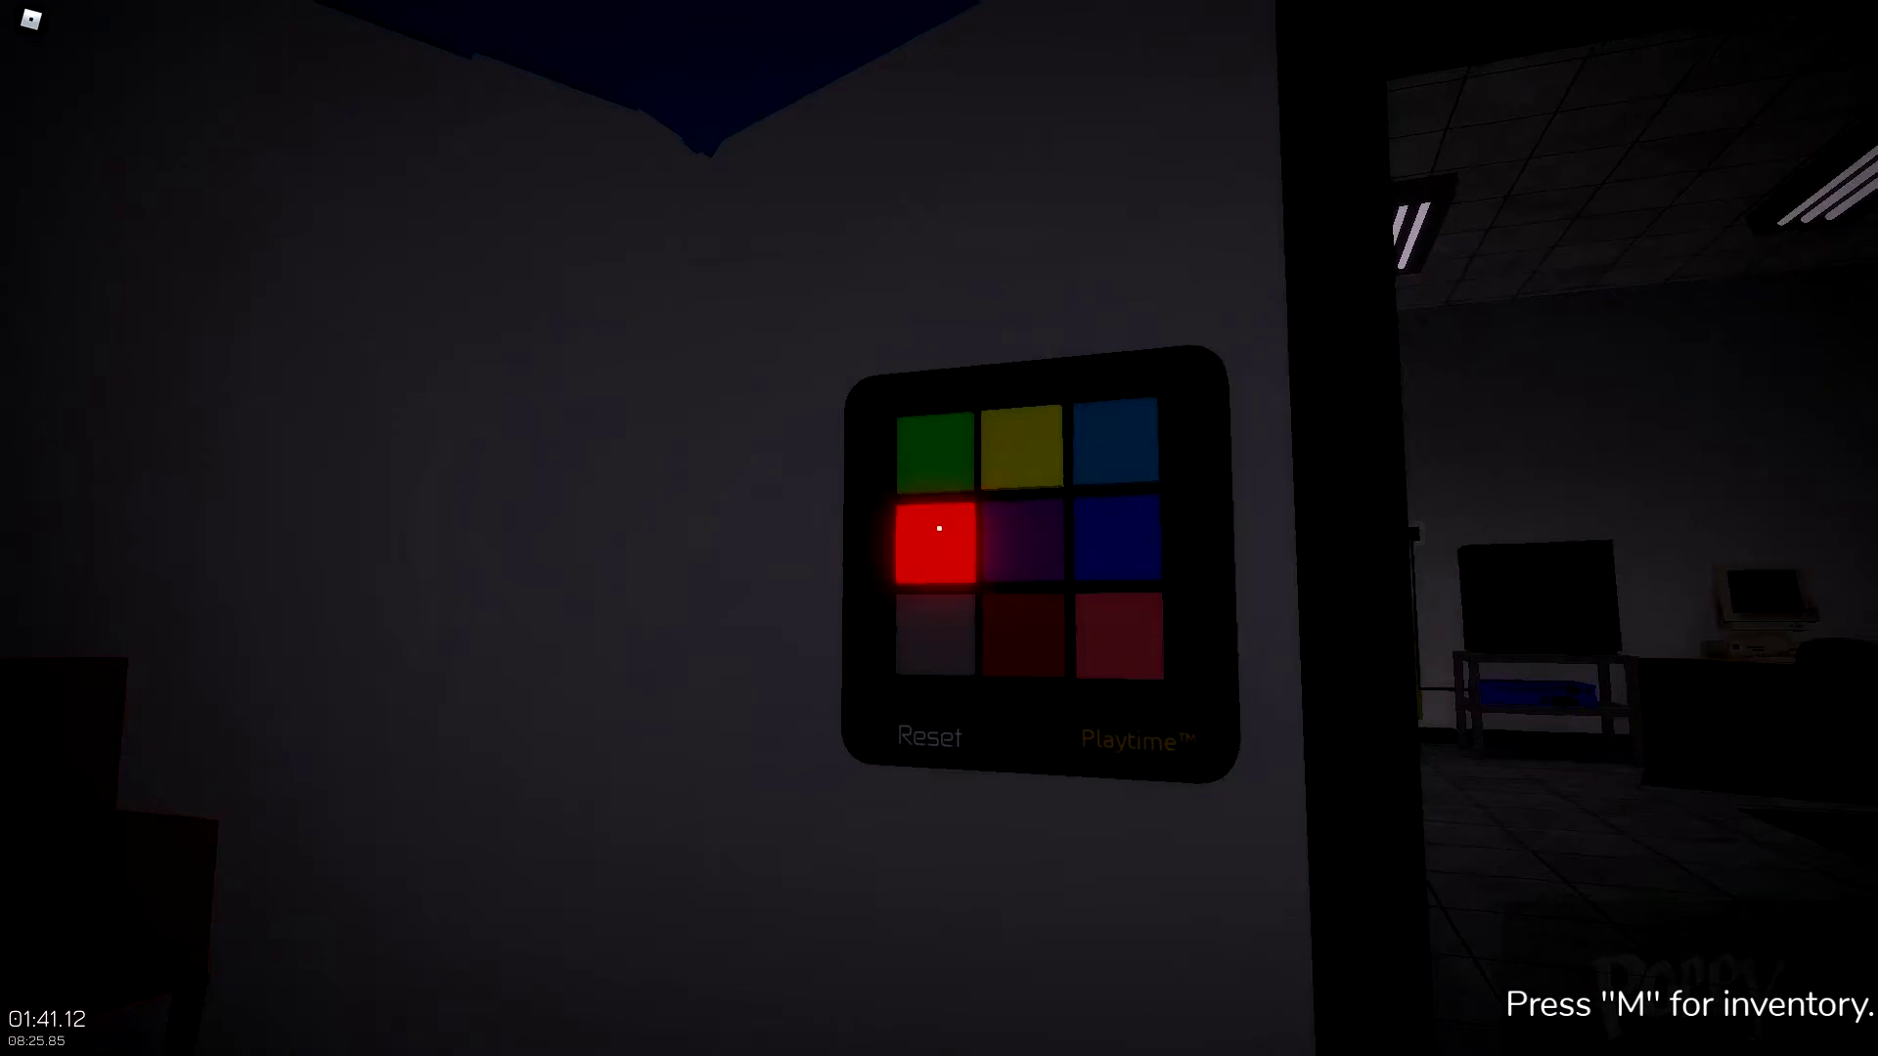
- Light red and blue, reset the keypad, then start over with blue and yellow
{"action": "left_click", "coordinate": [939, 529]}
{"action": "left_click", "coordinate": [939, 528]}
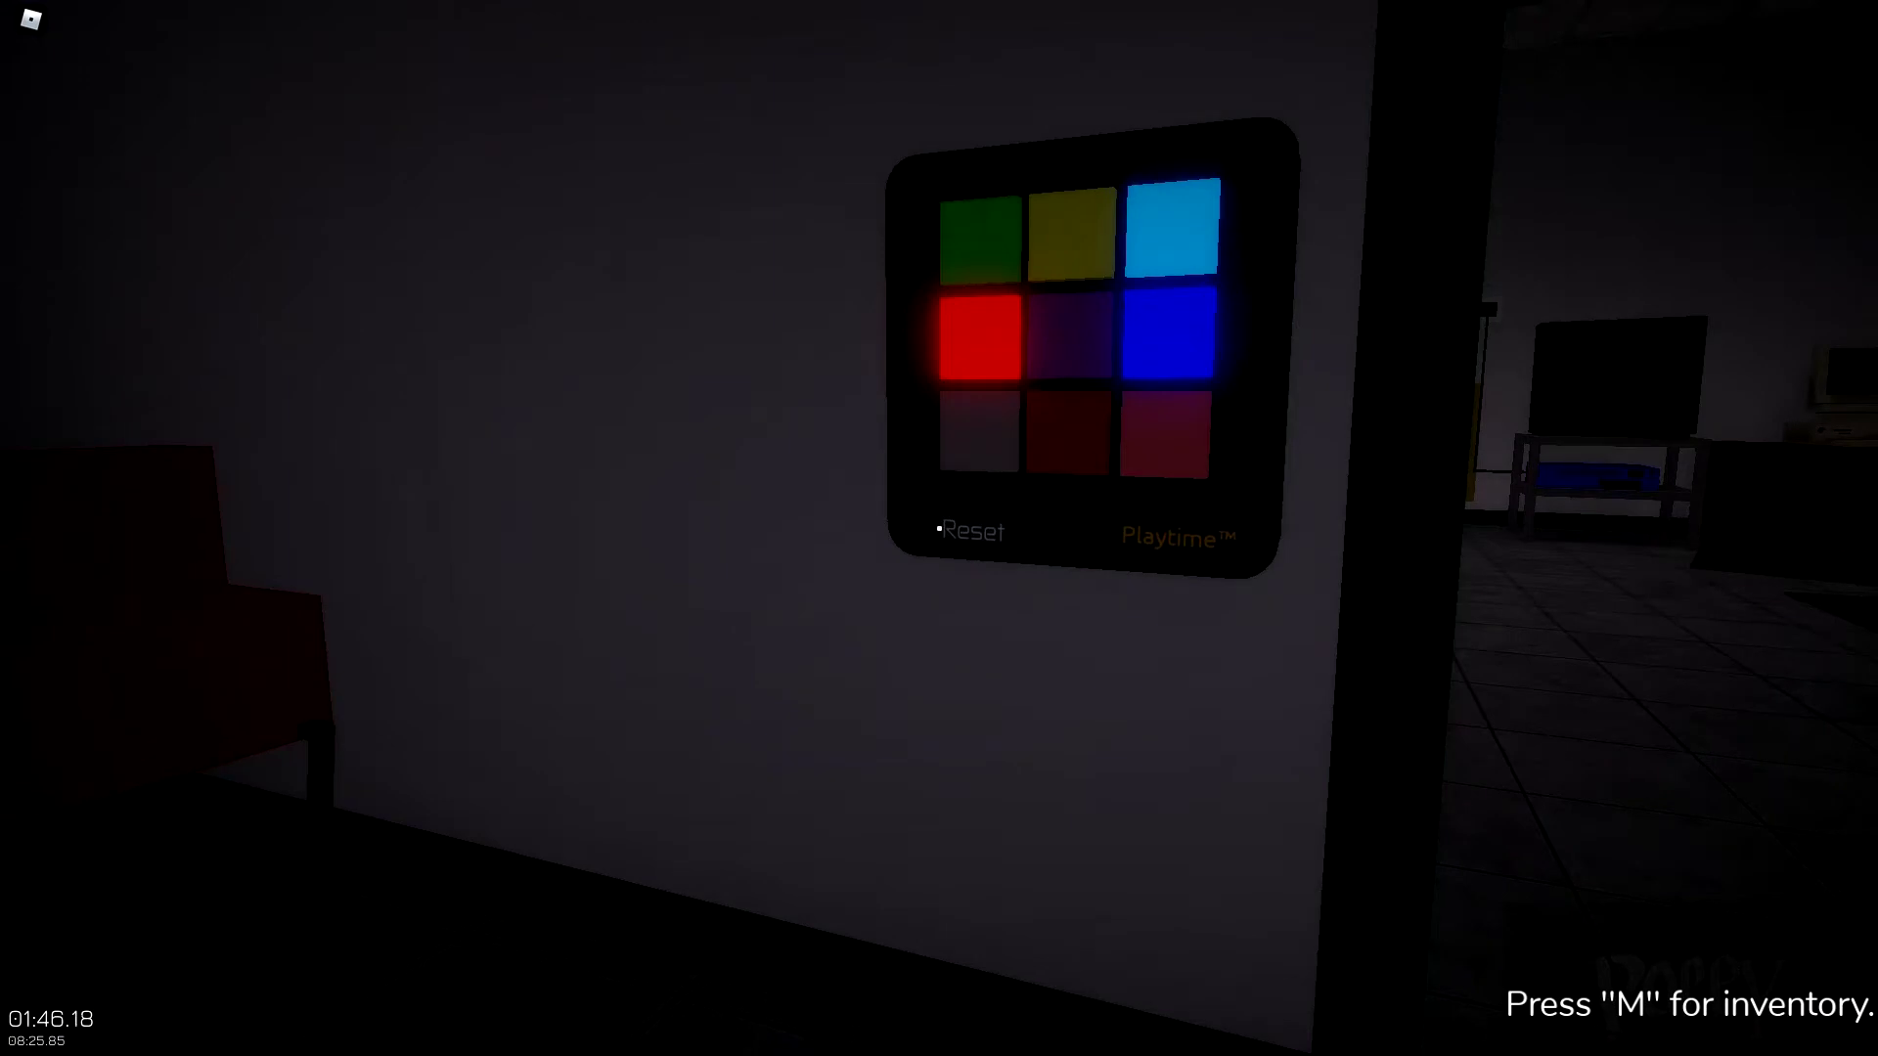
{"action": "left_click", "coordinate": [940, 528]}
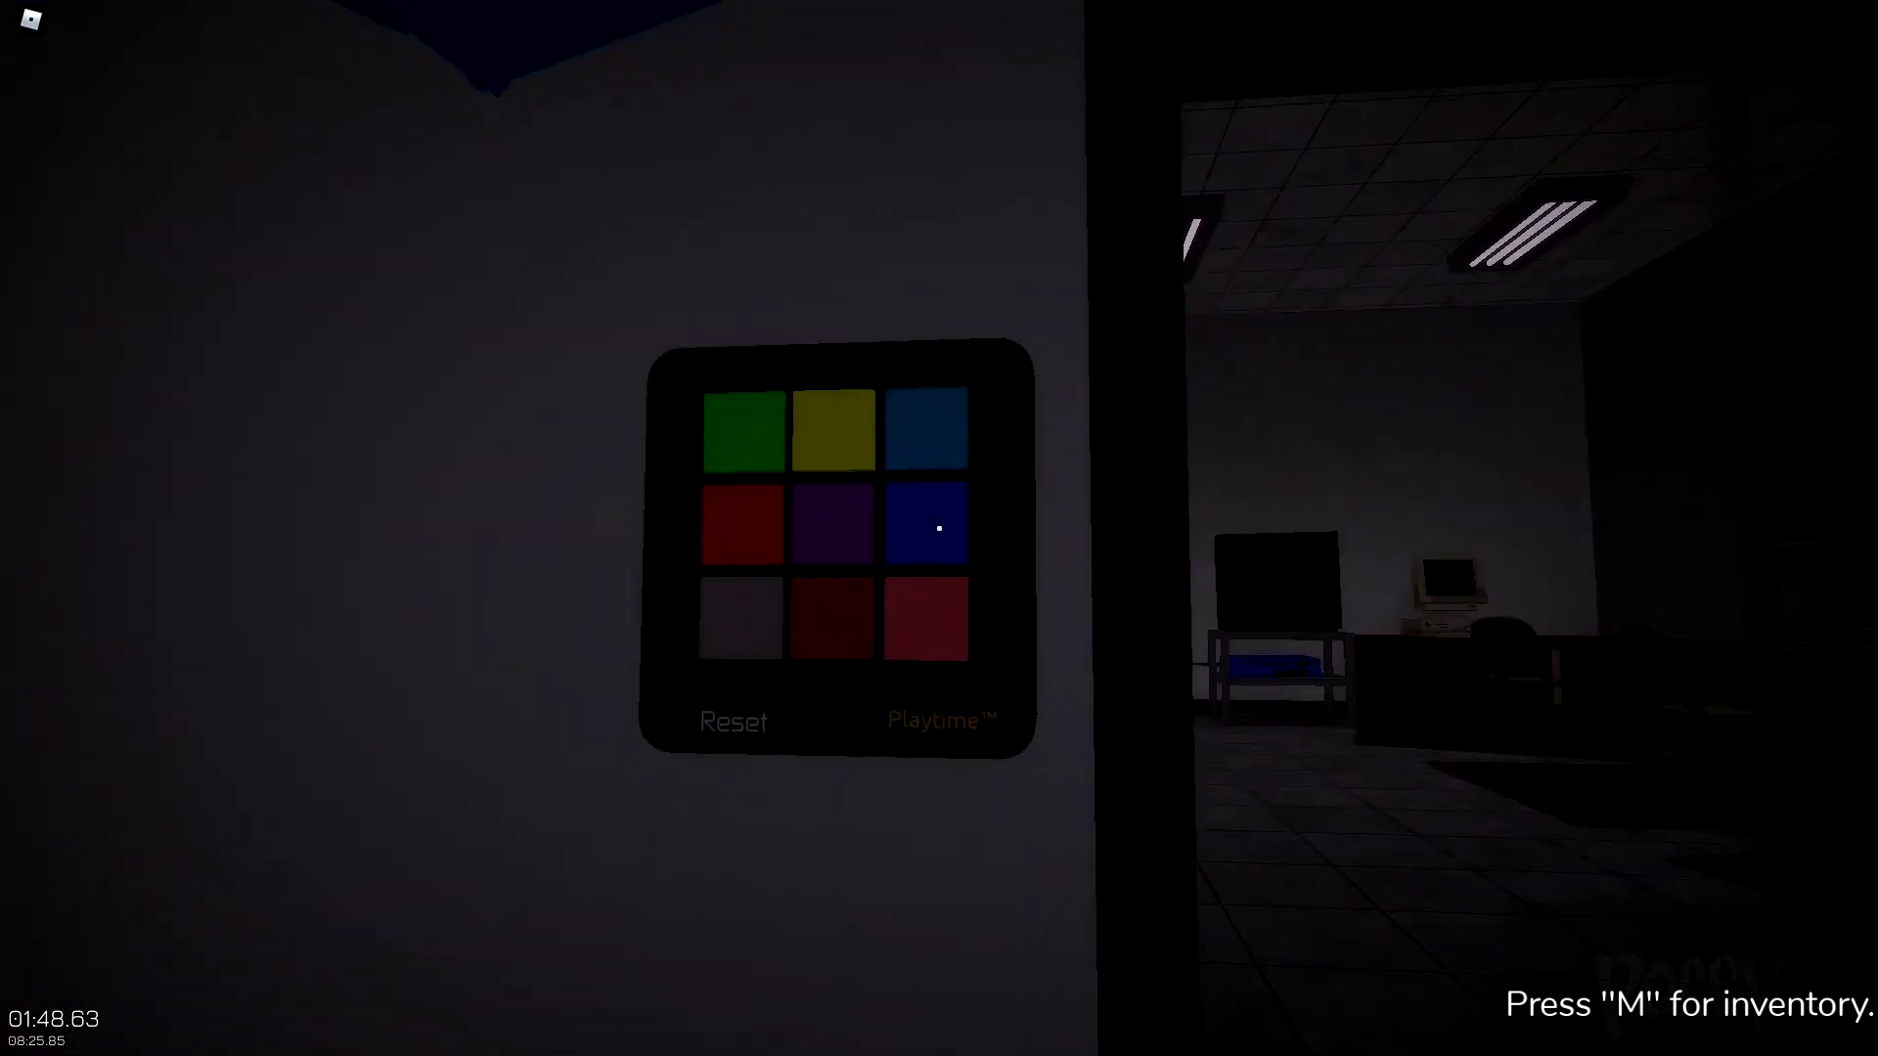
{"action": "left_click", "coordinate": [939, 530]}
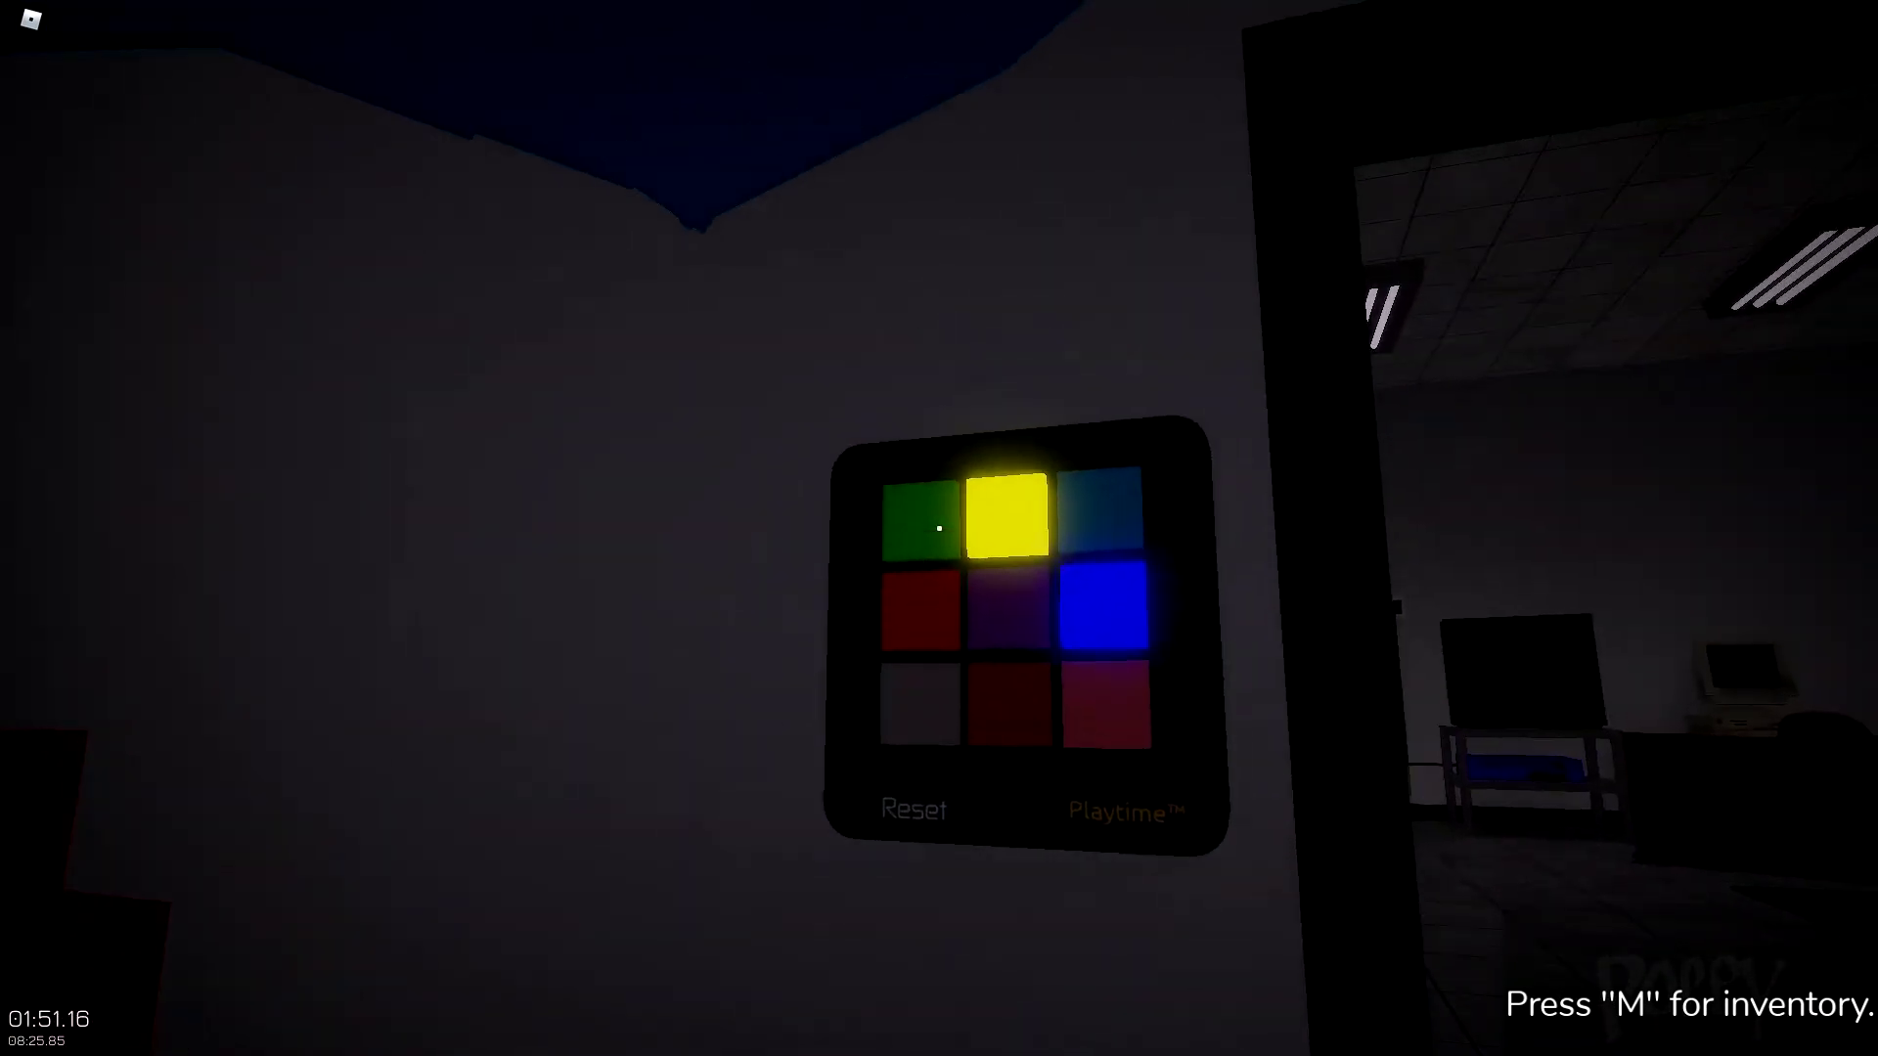
- Complete the keypad colour code with green and walk through the unlocked door
{"action": "left_click", "coordinate": [939, 529]}
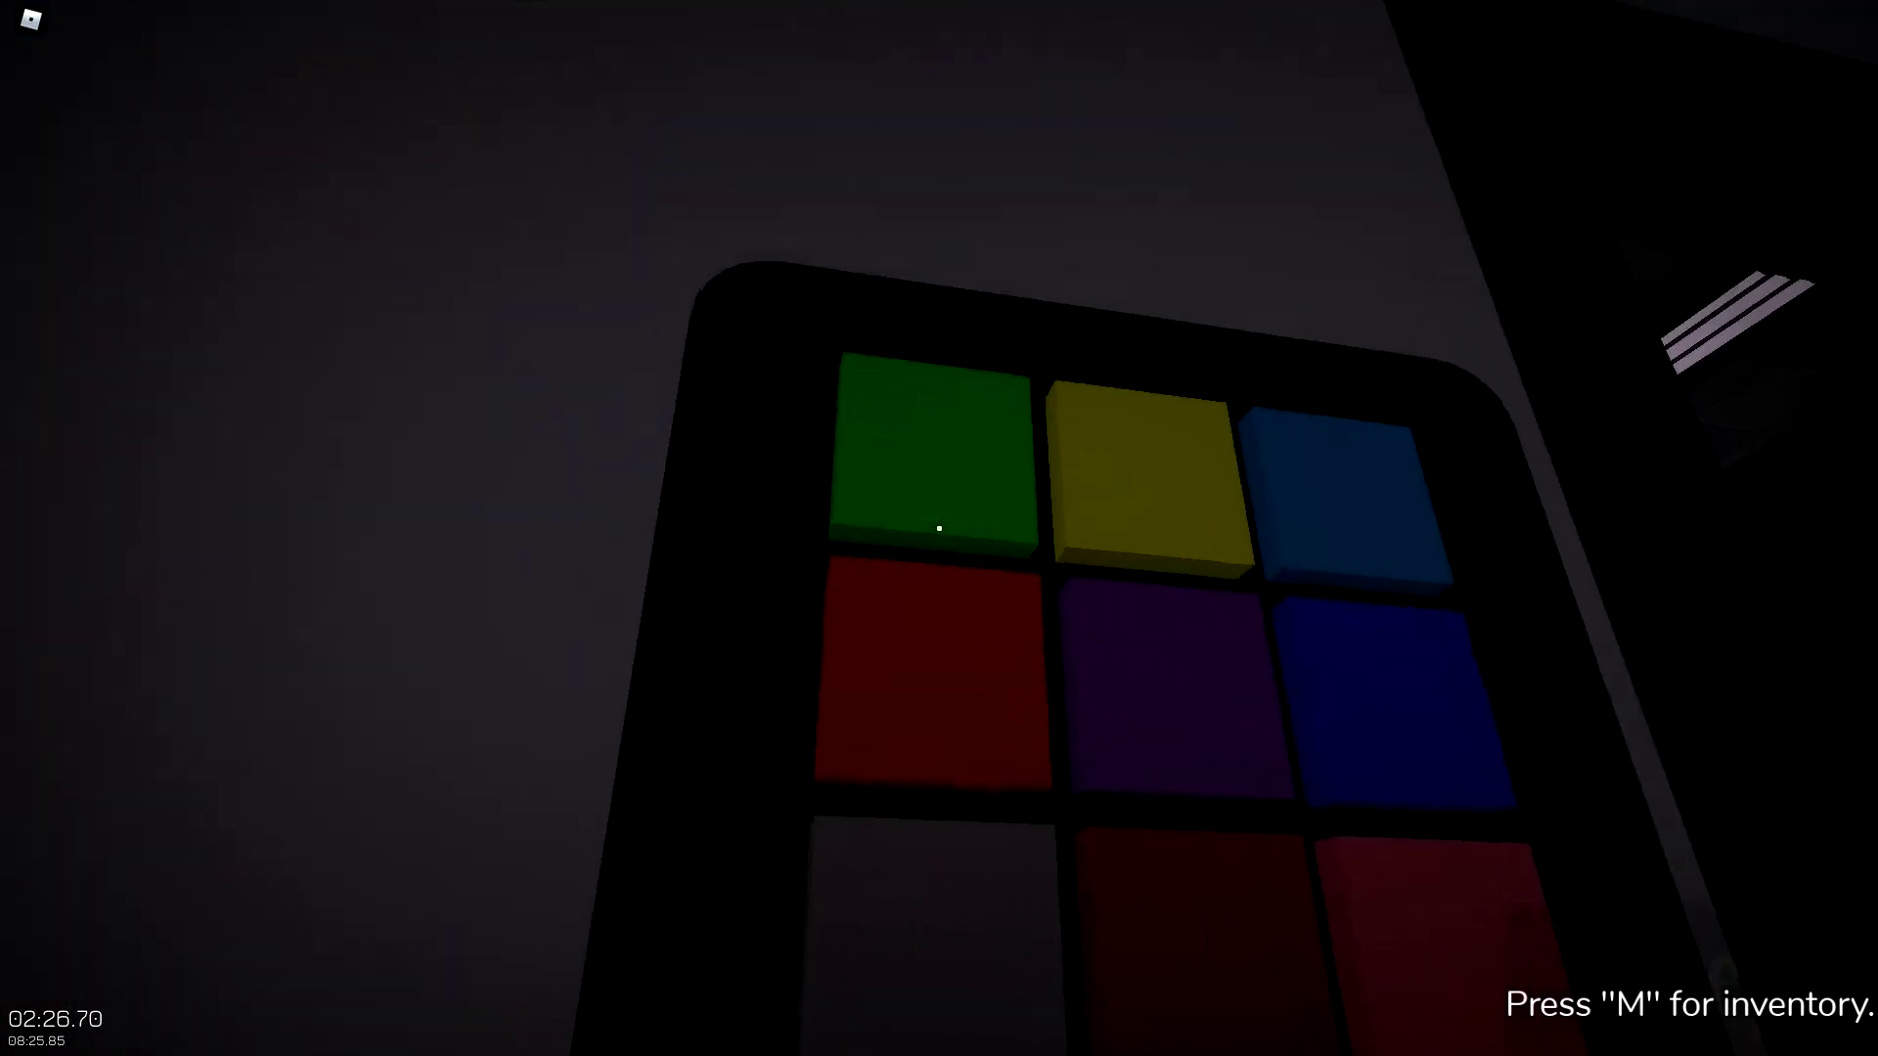
{"action": "left_click", "coordinate": [939, 528]}
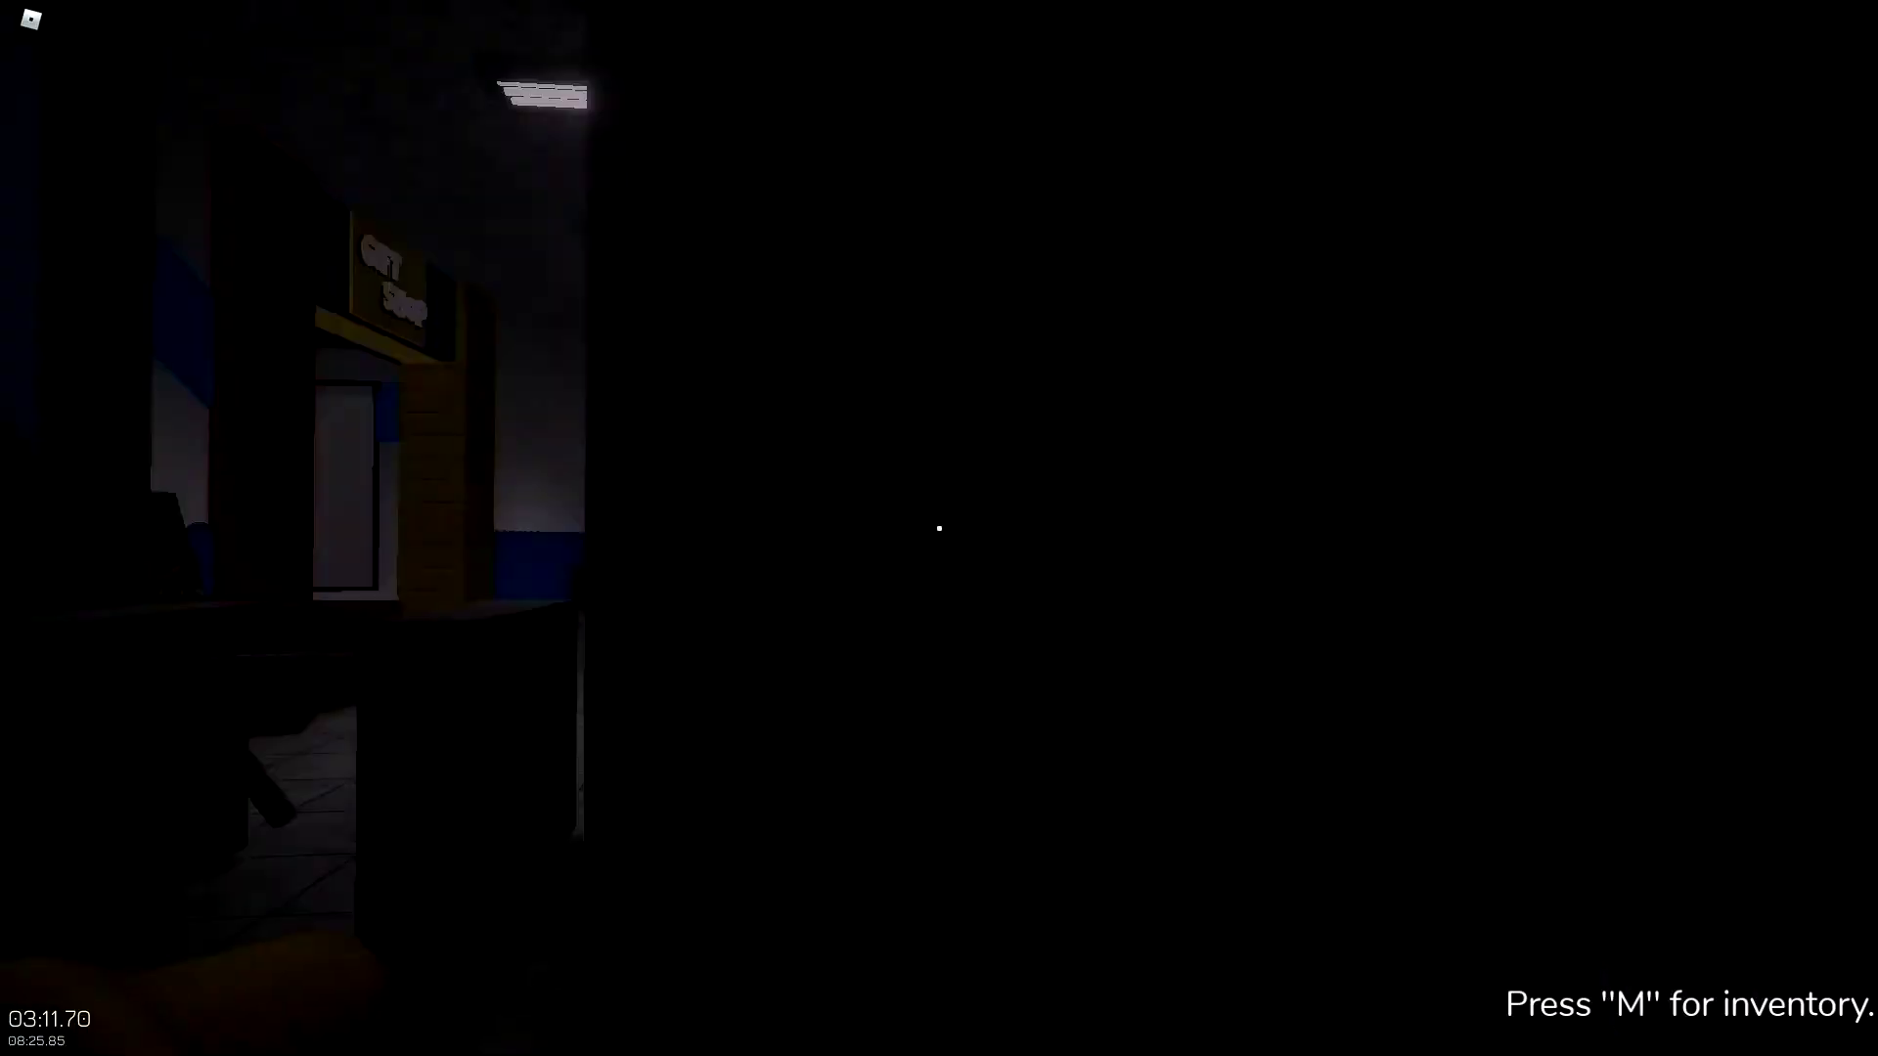
- Fire the GrabPack hand repeatedly until it hits the blue scanner over the archway
{"action": "left_click", "coordinate": [939, 529]}
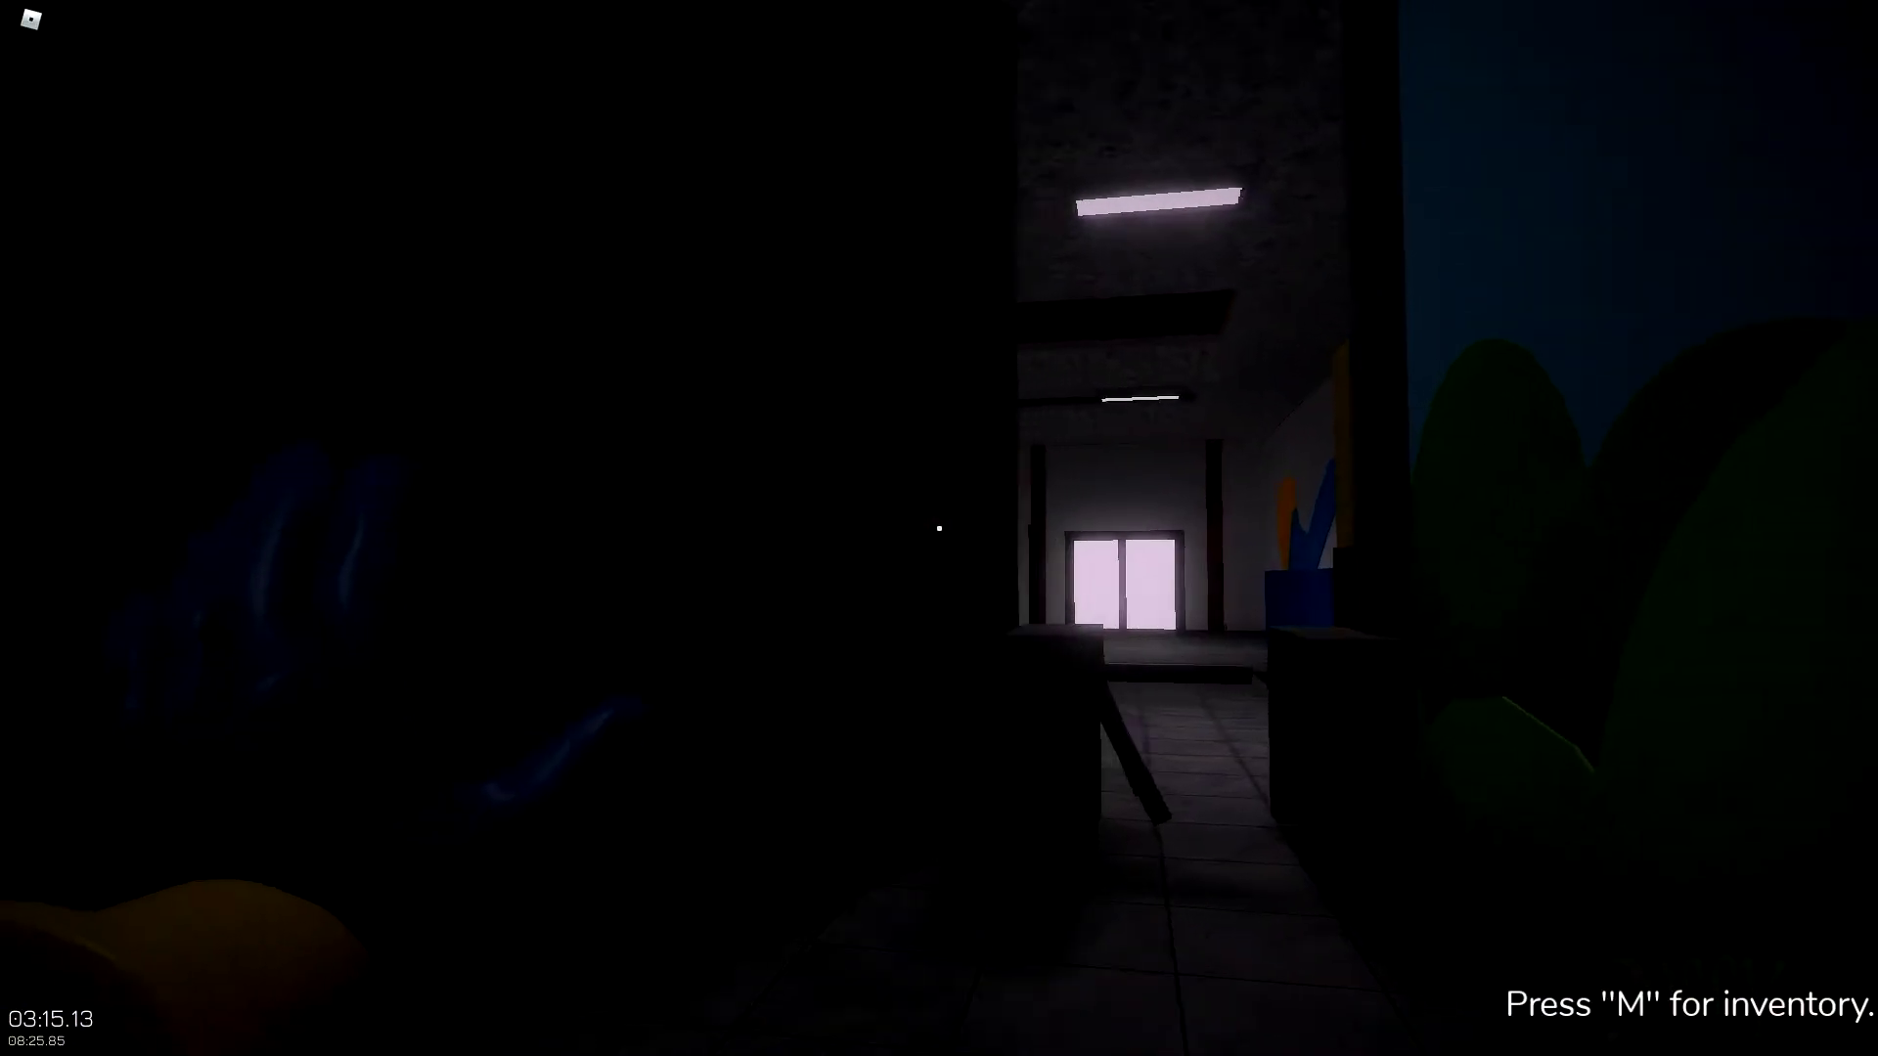
{"action": "left_click", "coordinate": [940, 528]}
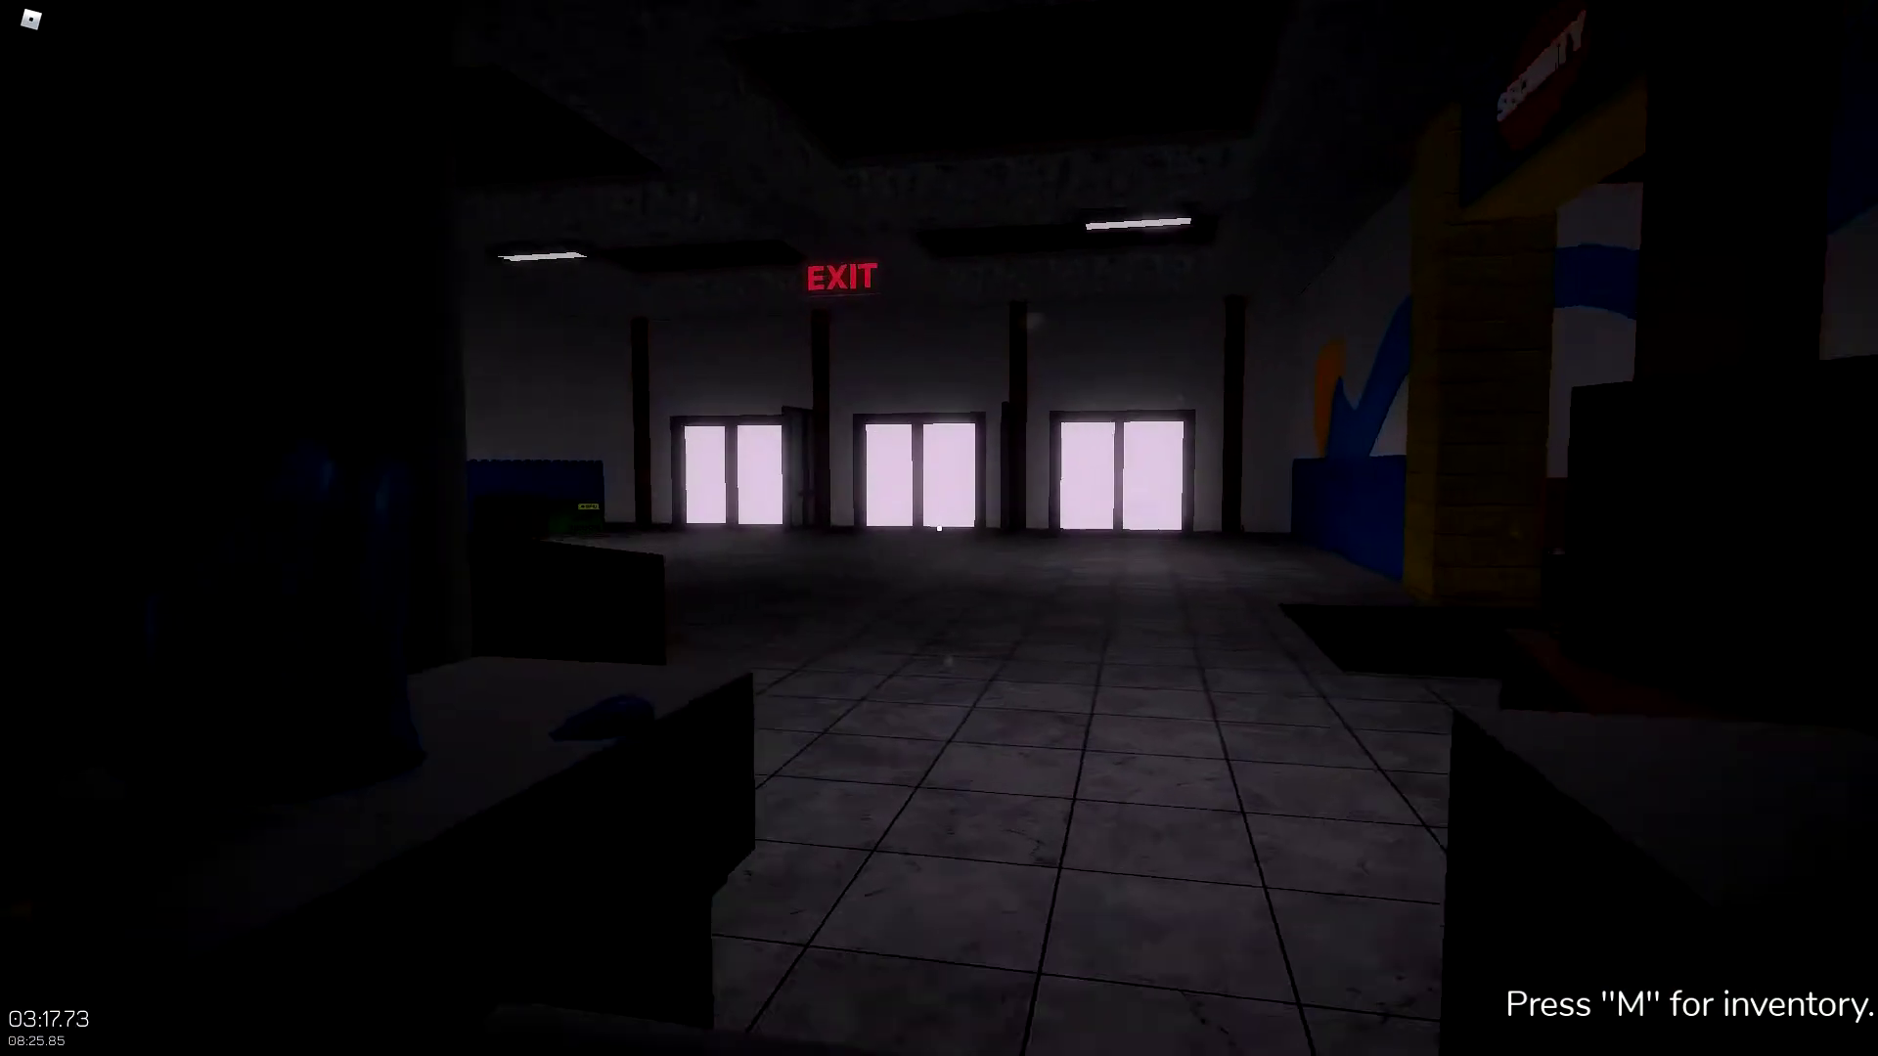
{"action": "left_click", "coordinate": [939, 529]}
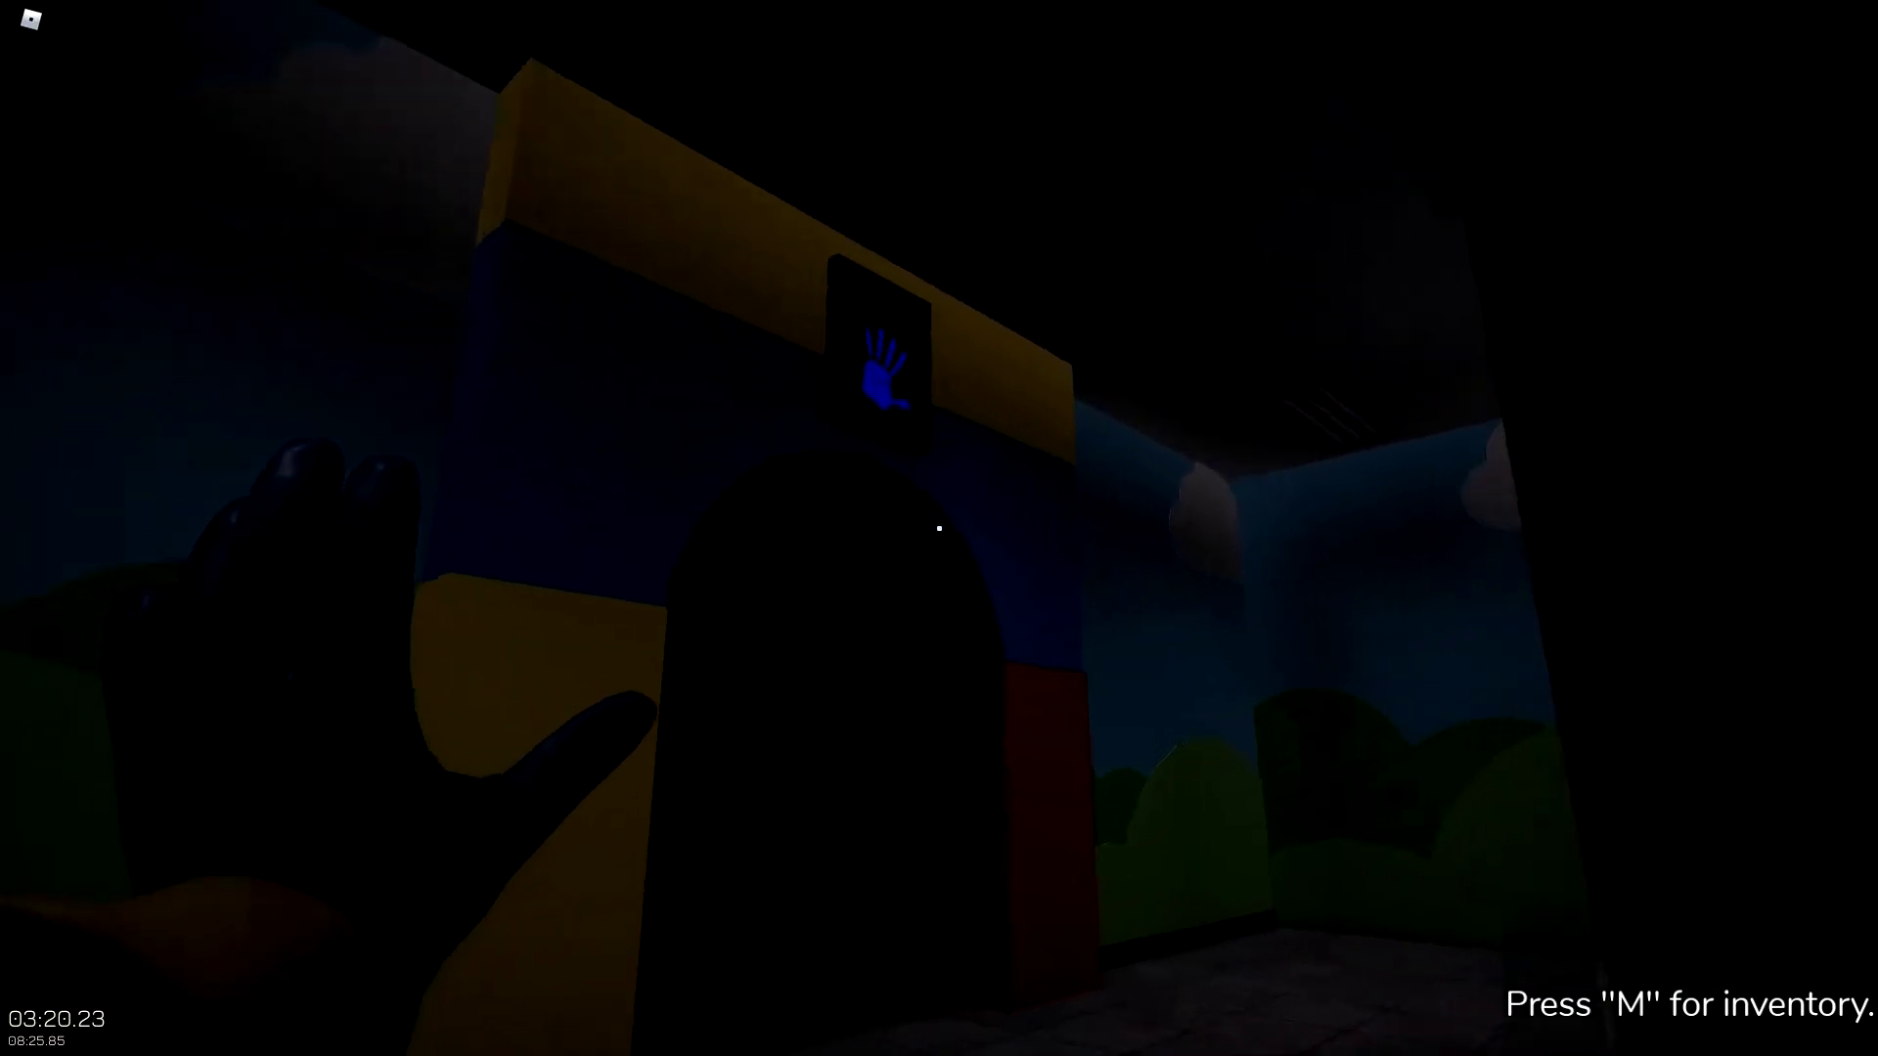
{"action": "left_click", "coordinate": [940, 530]}
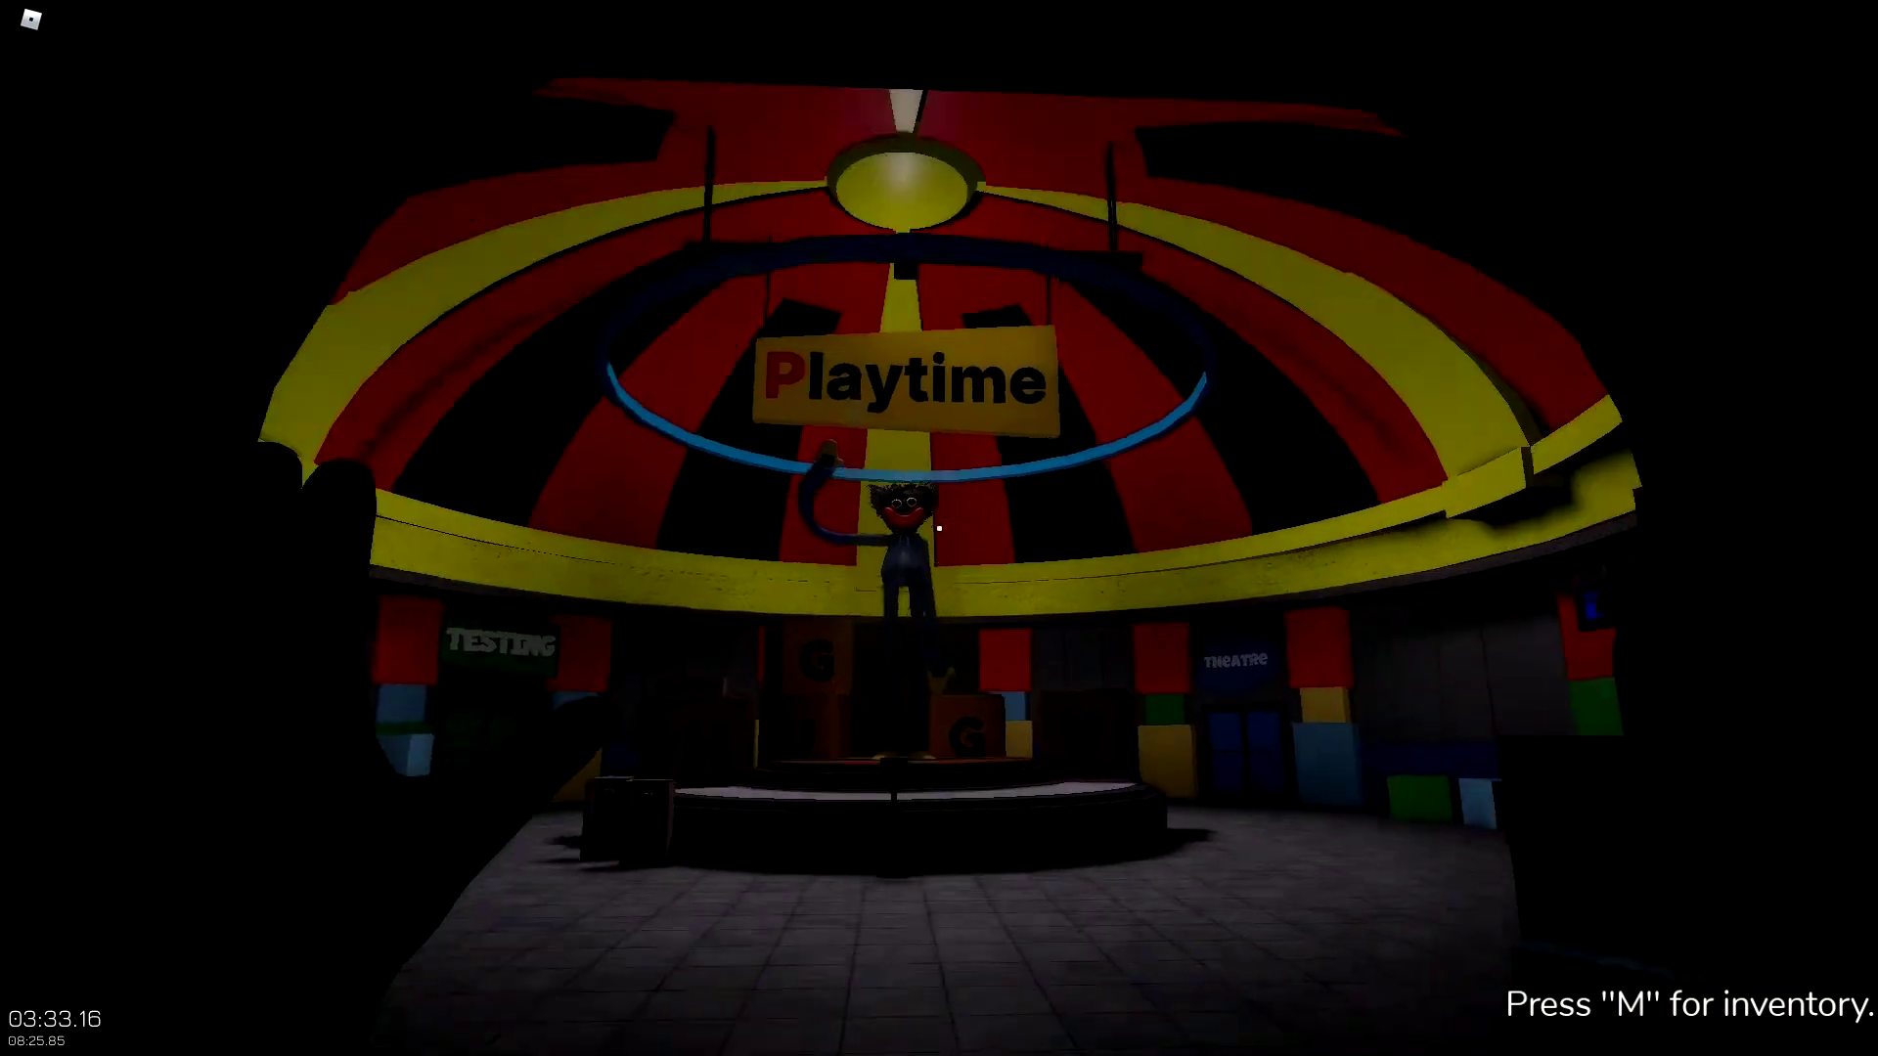
{"action": "key", "text": "w"}
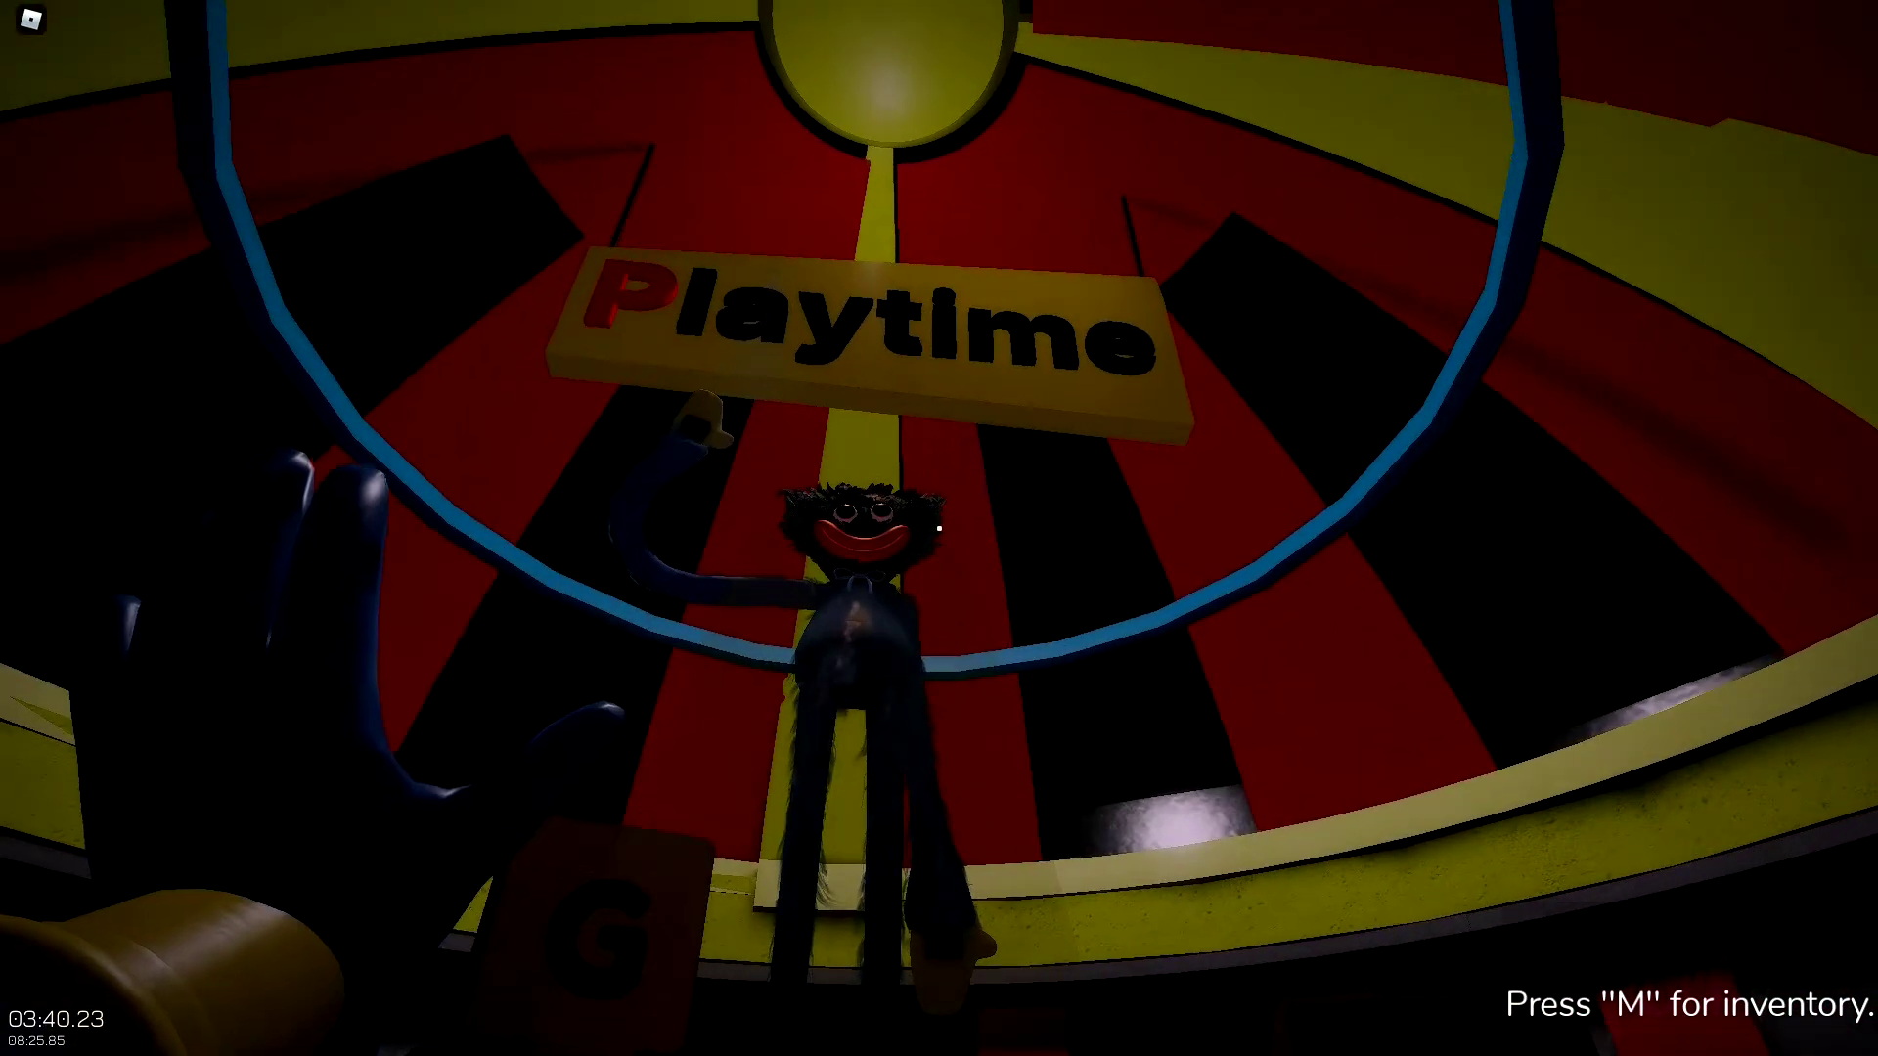
- Enter the Playtime lobby and shoot the GrabPack at the Huggy statue and handprint targets
{"action": "left_click", "coordinate": [939, 529]}
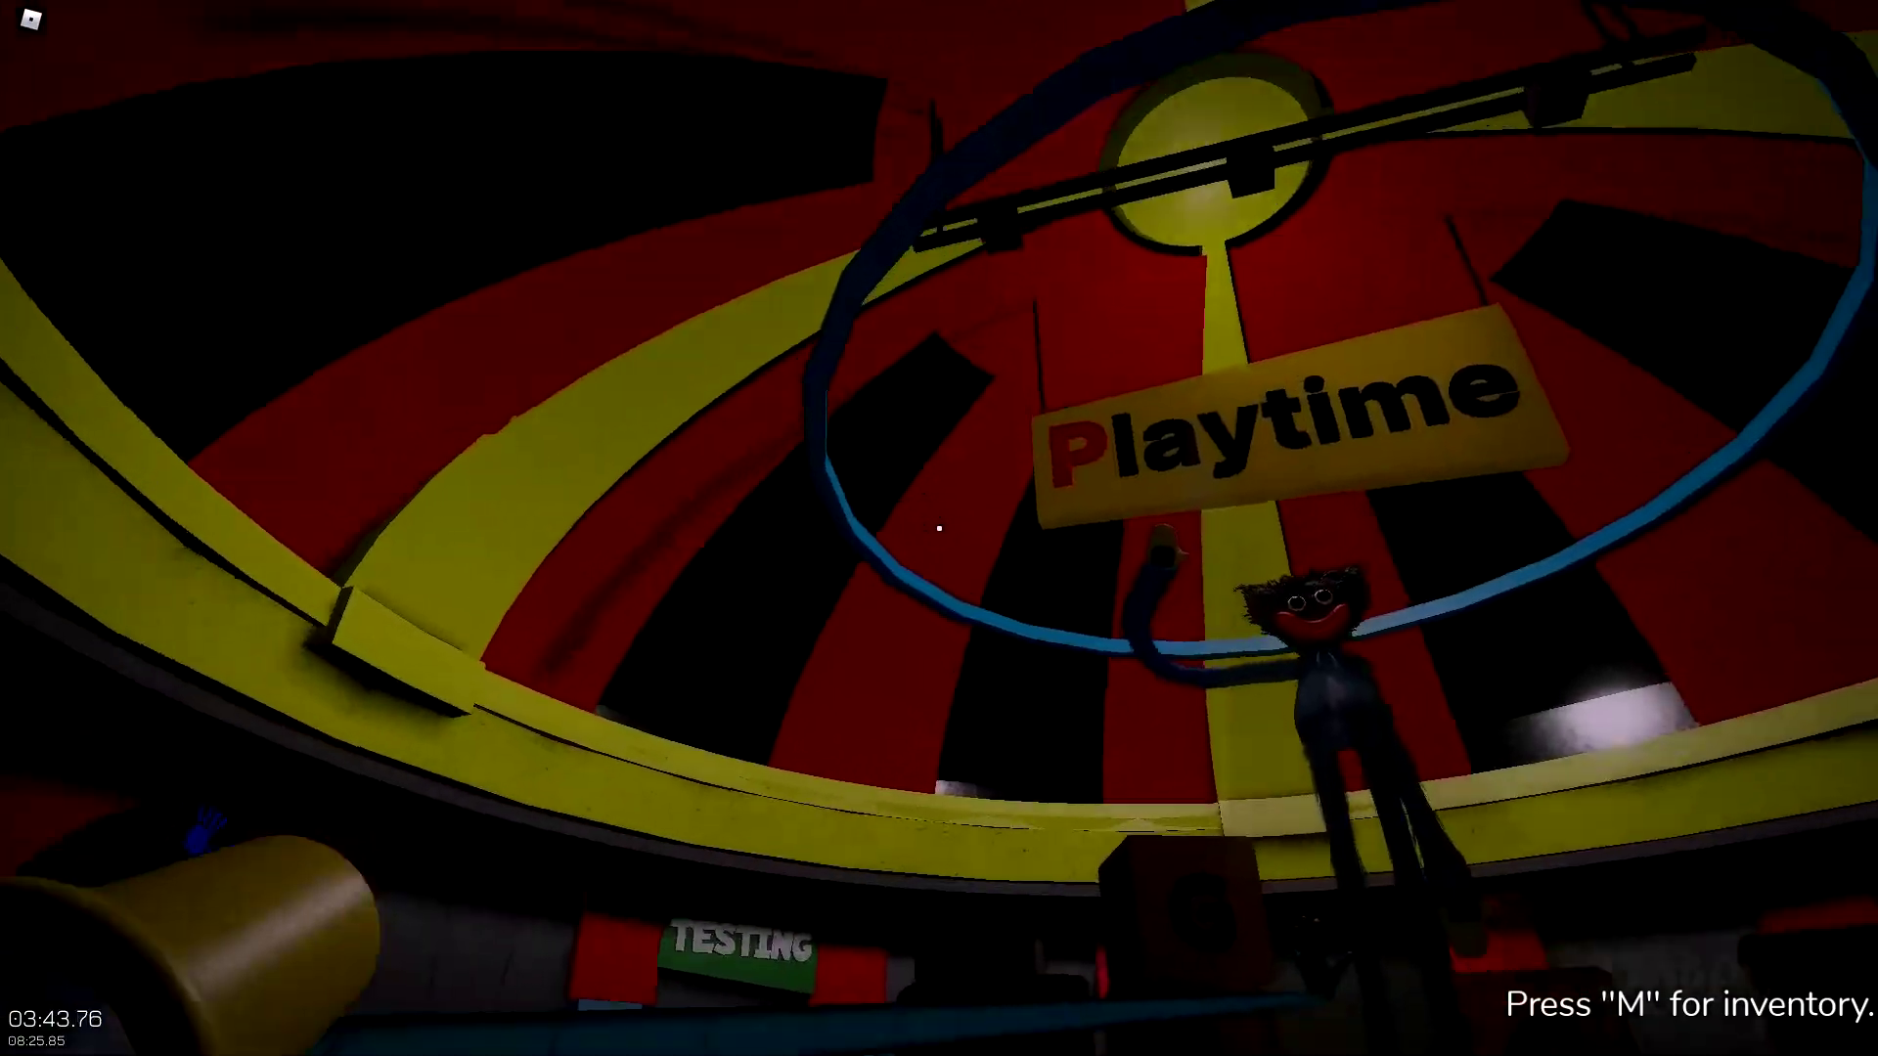
{"action": "left_click", "coordinate": [939, 529]}
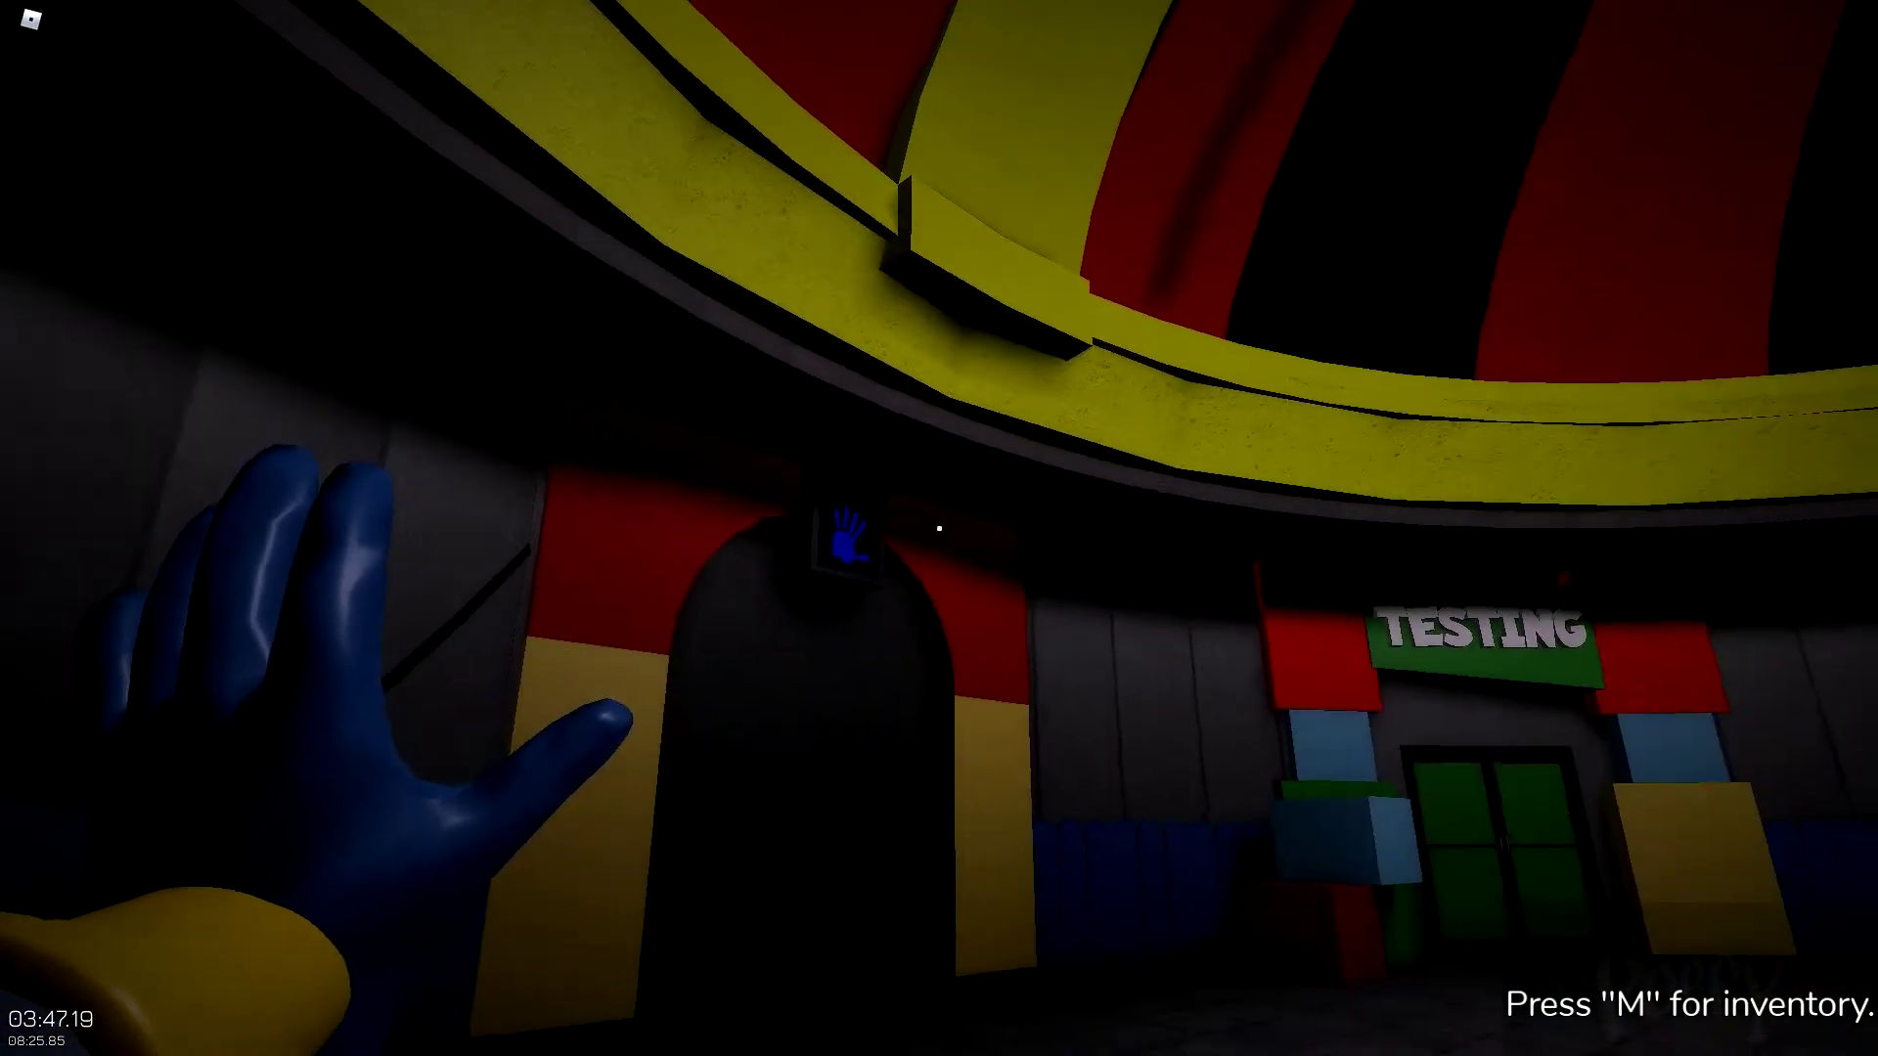
{"action": "left_click", "coordinate": [940, 529]}
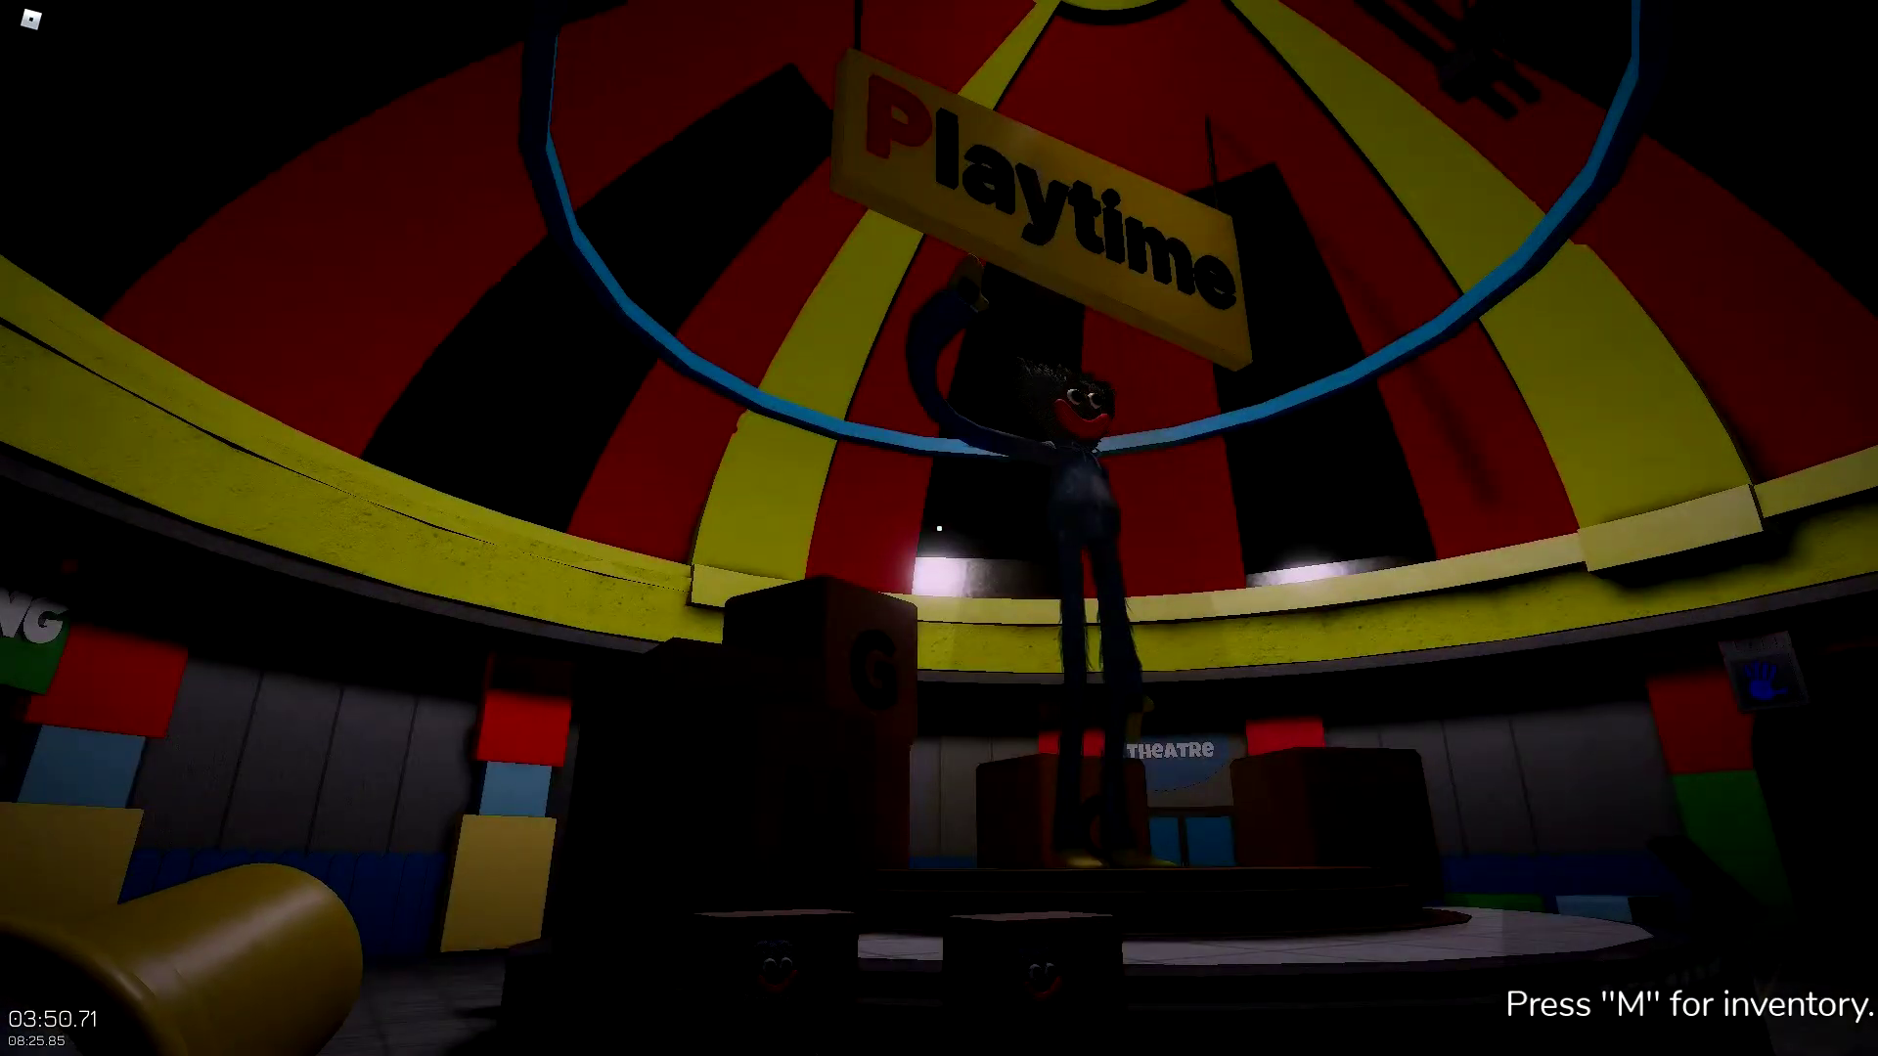
{"action": "left_click", "coordinate": [939, 529]}
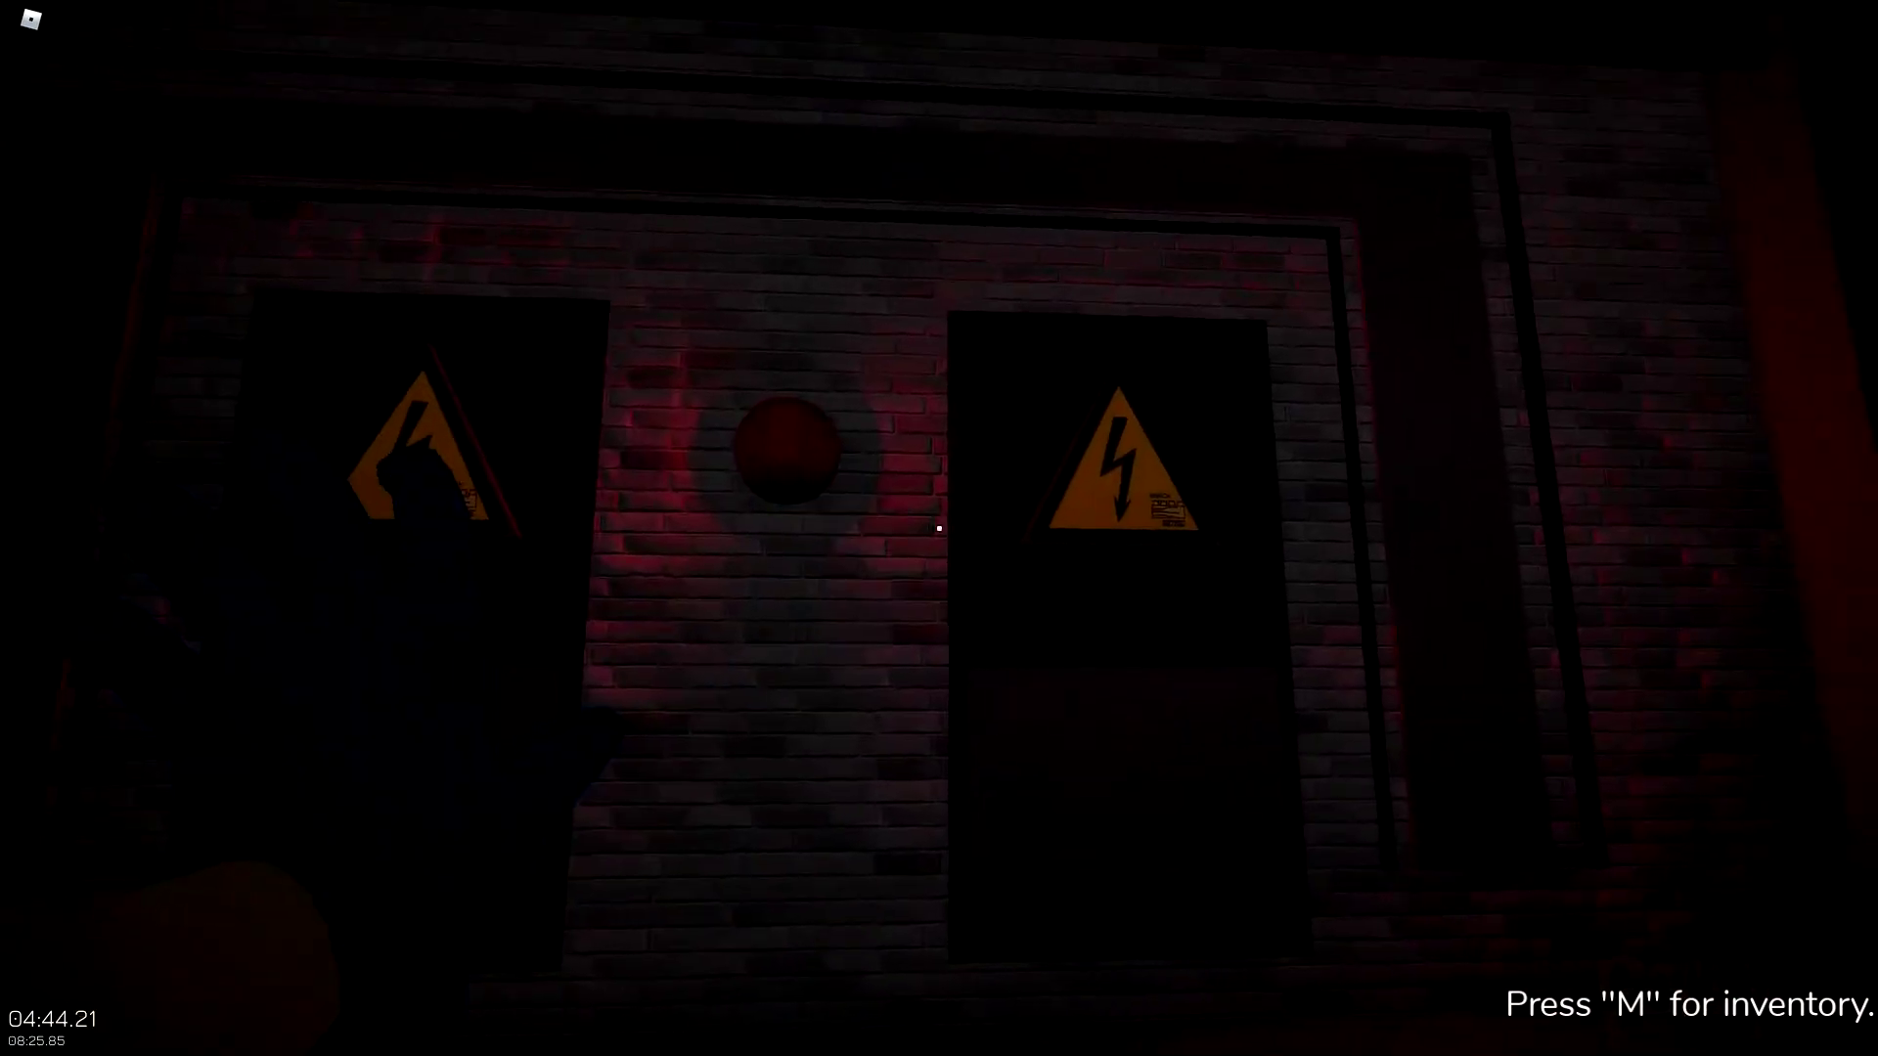
- Hit the hazard-ringed wall button by the warning-sign door with the grab hand
{"action": "left_click", "coordinate": [939, 528]}
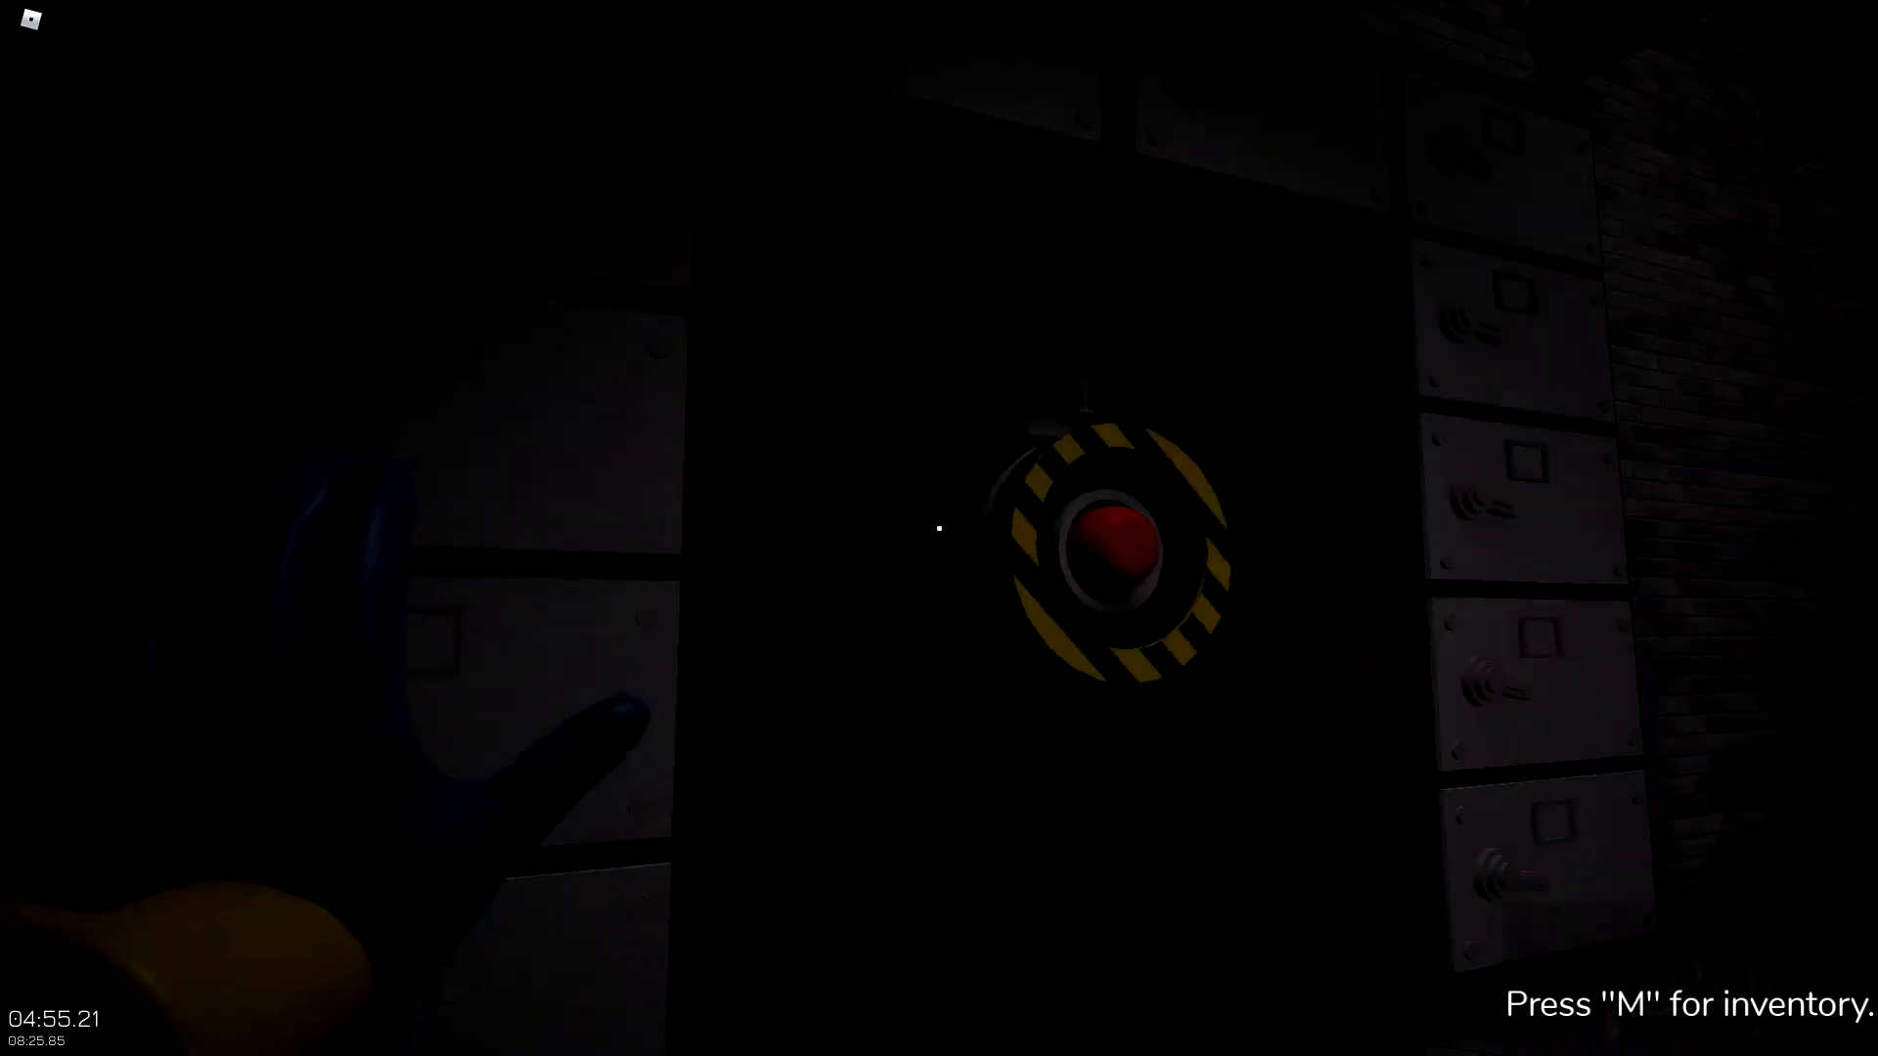
{"action": "left_click", "coordinate": [939, 528]}
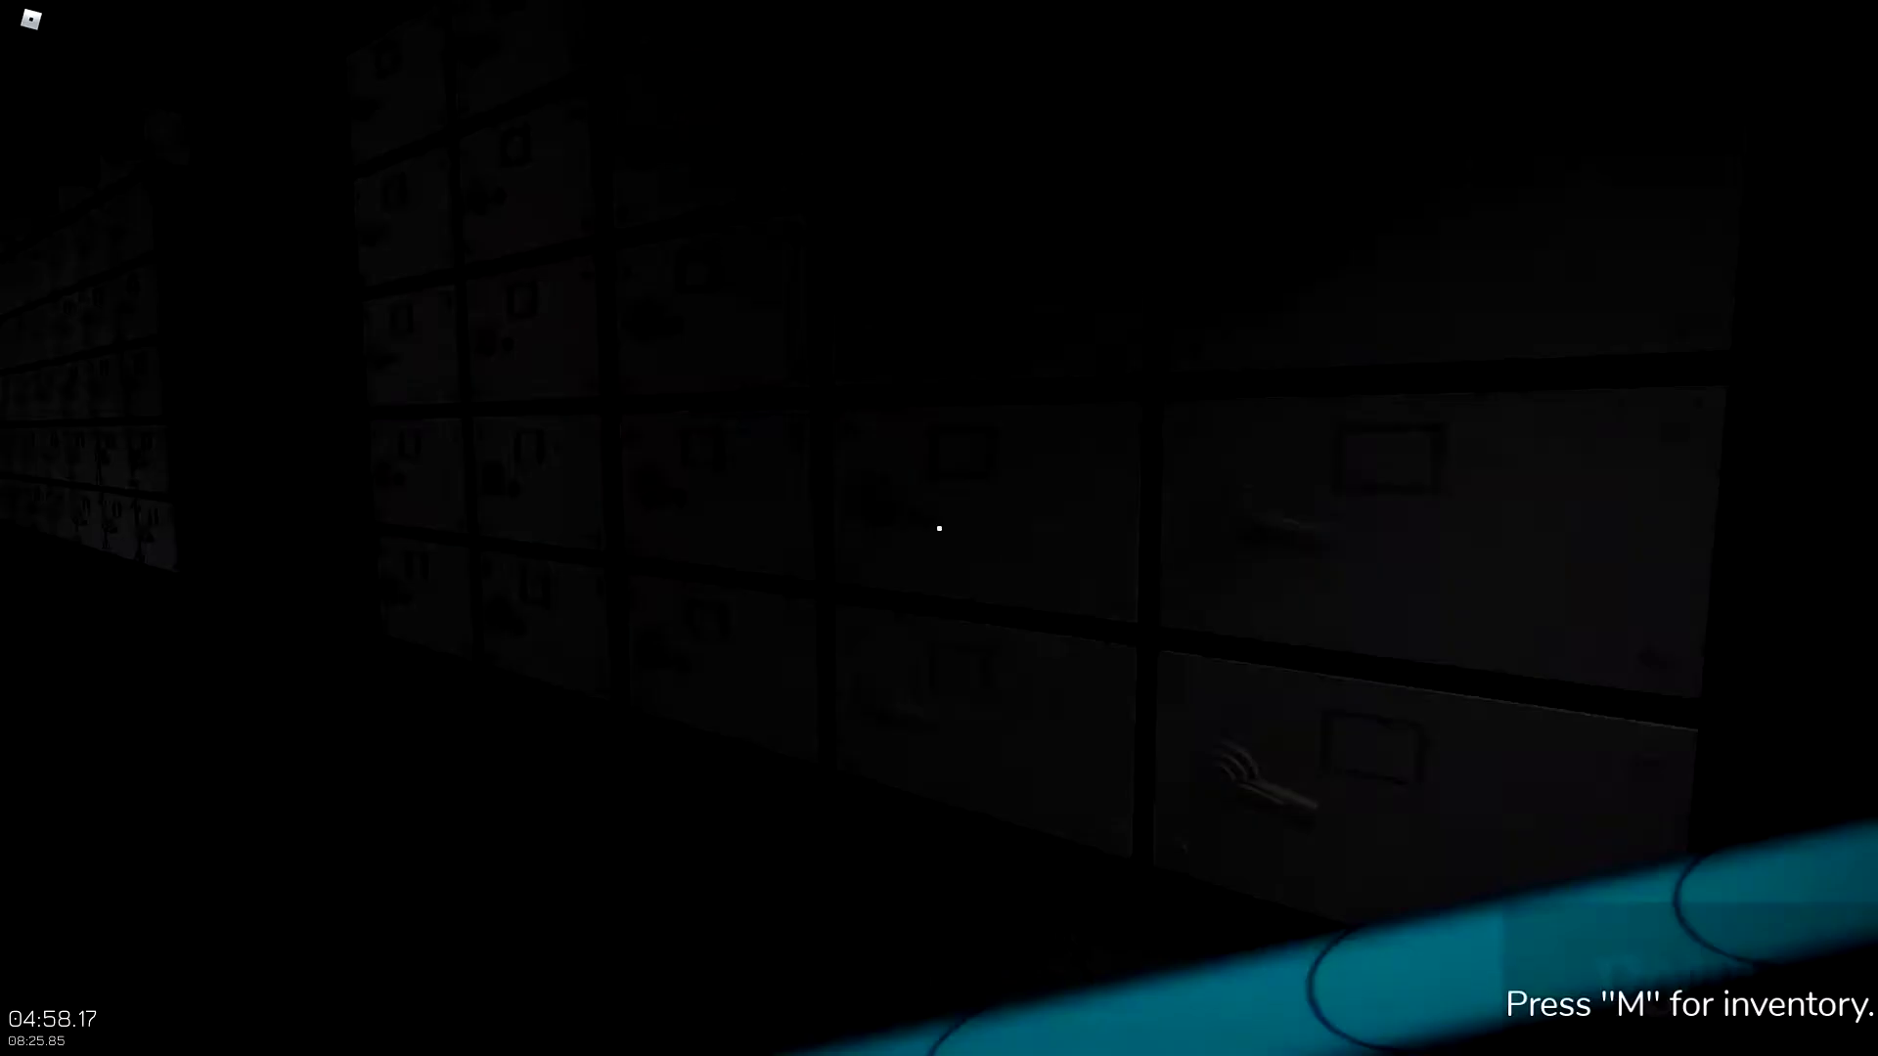
{"action": "left_click", "coordinate": [939, 529]}
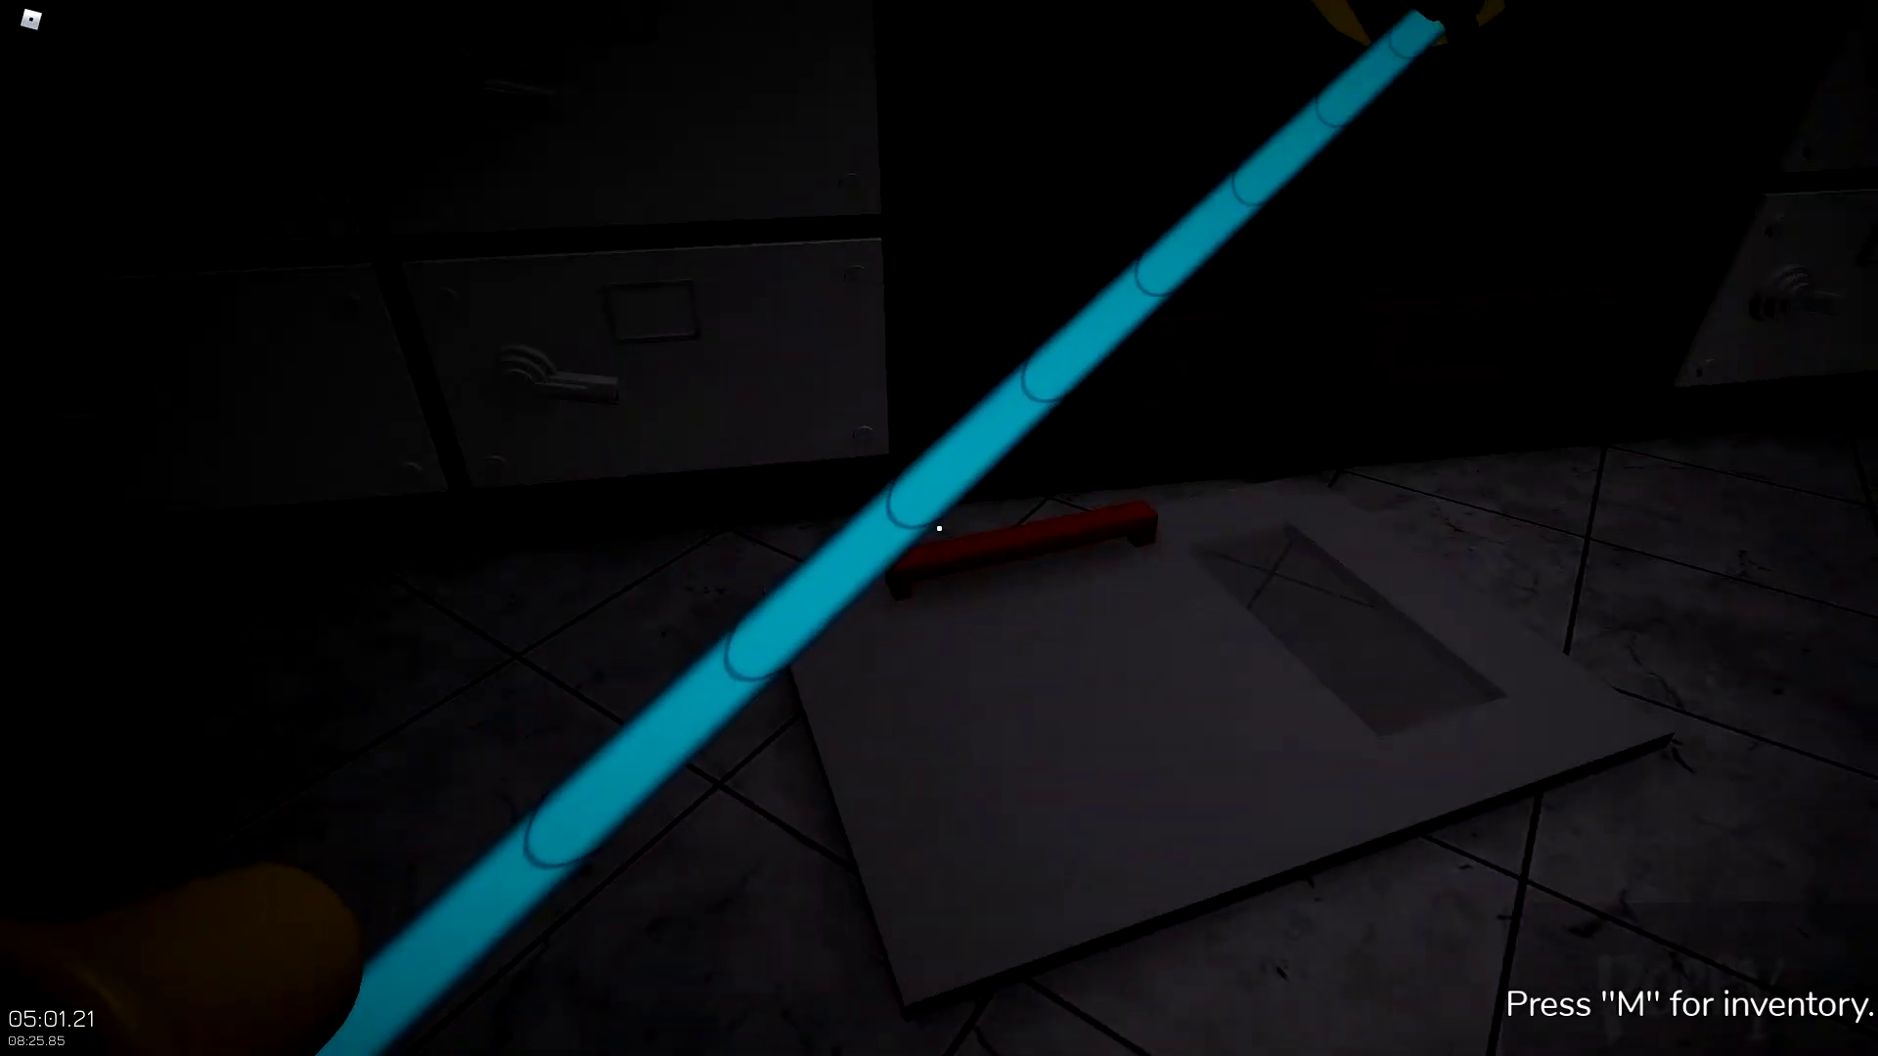
{"action": "left_click", "coordinate": [939, 528]}
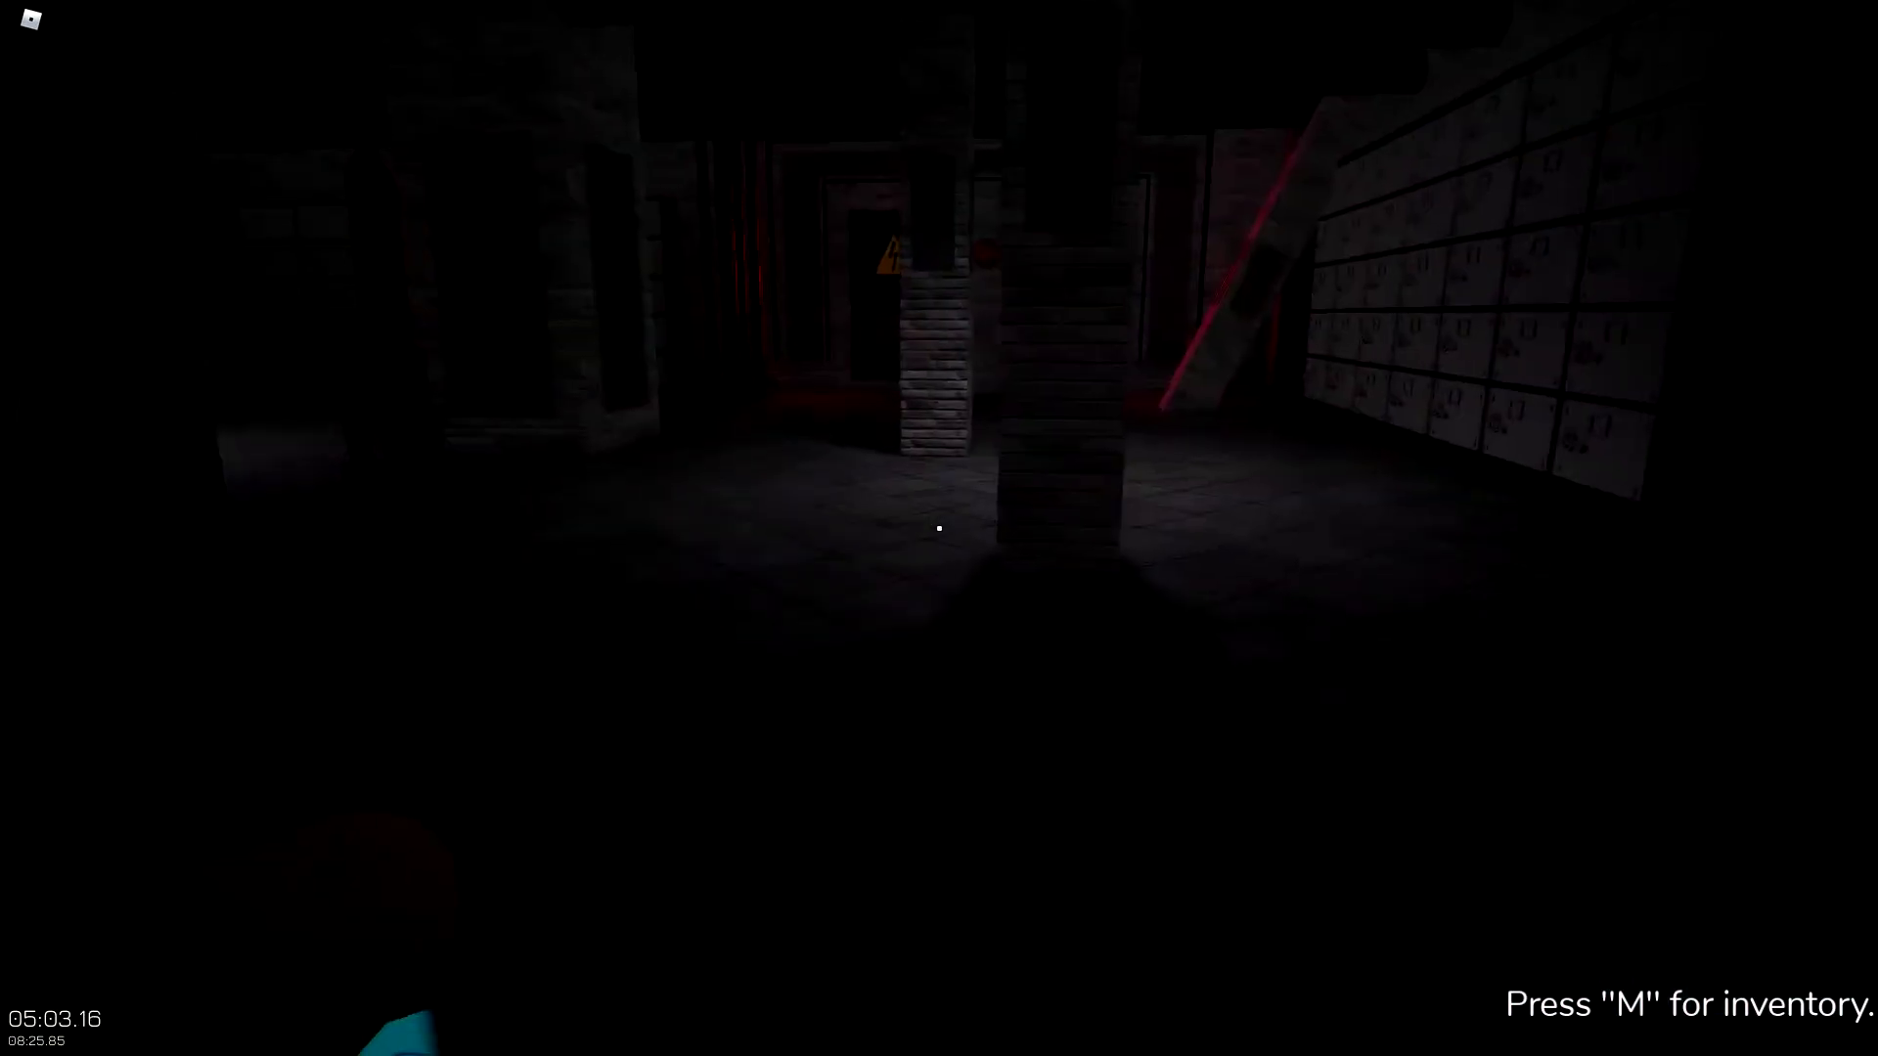
- Search the dark cabinet room for an exit while firing the grab hand
{"action": "left_click", "coordinate": [939, 528]}
{"action": "left_click", "coordinate": [939, 529]}
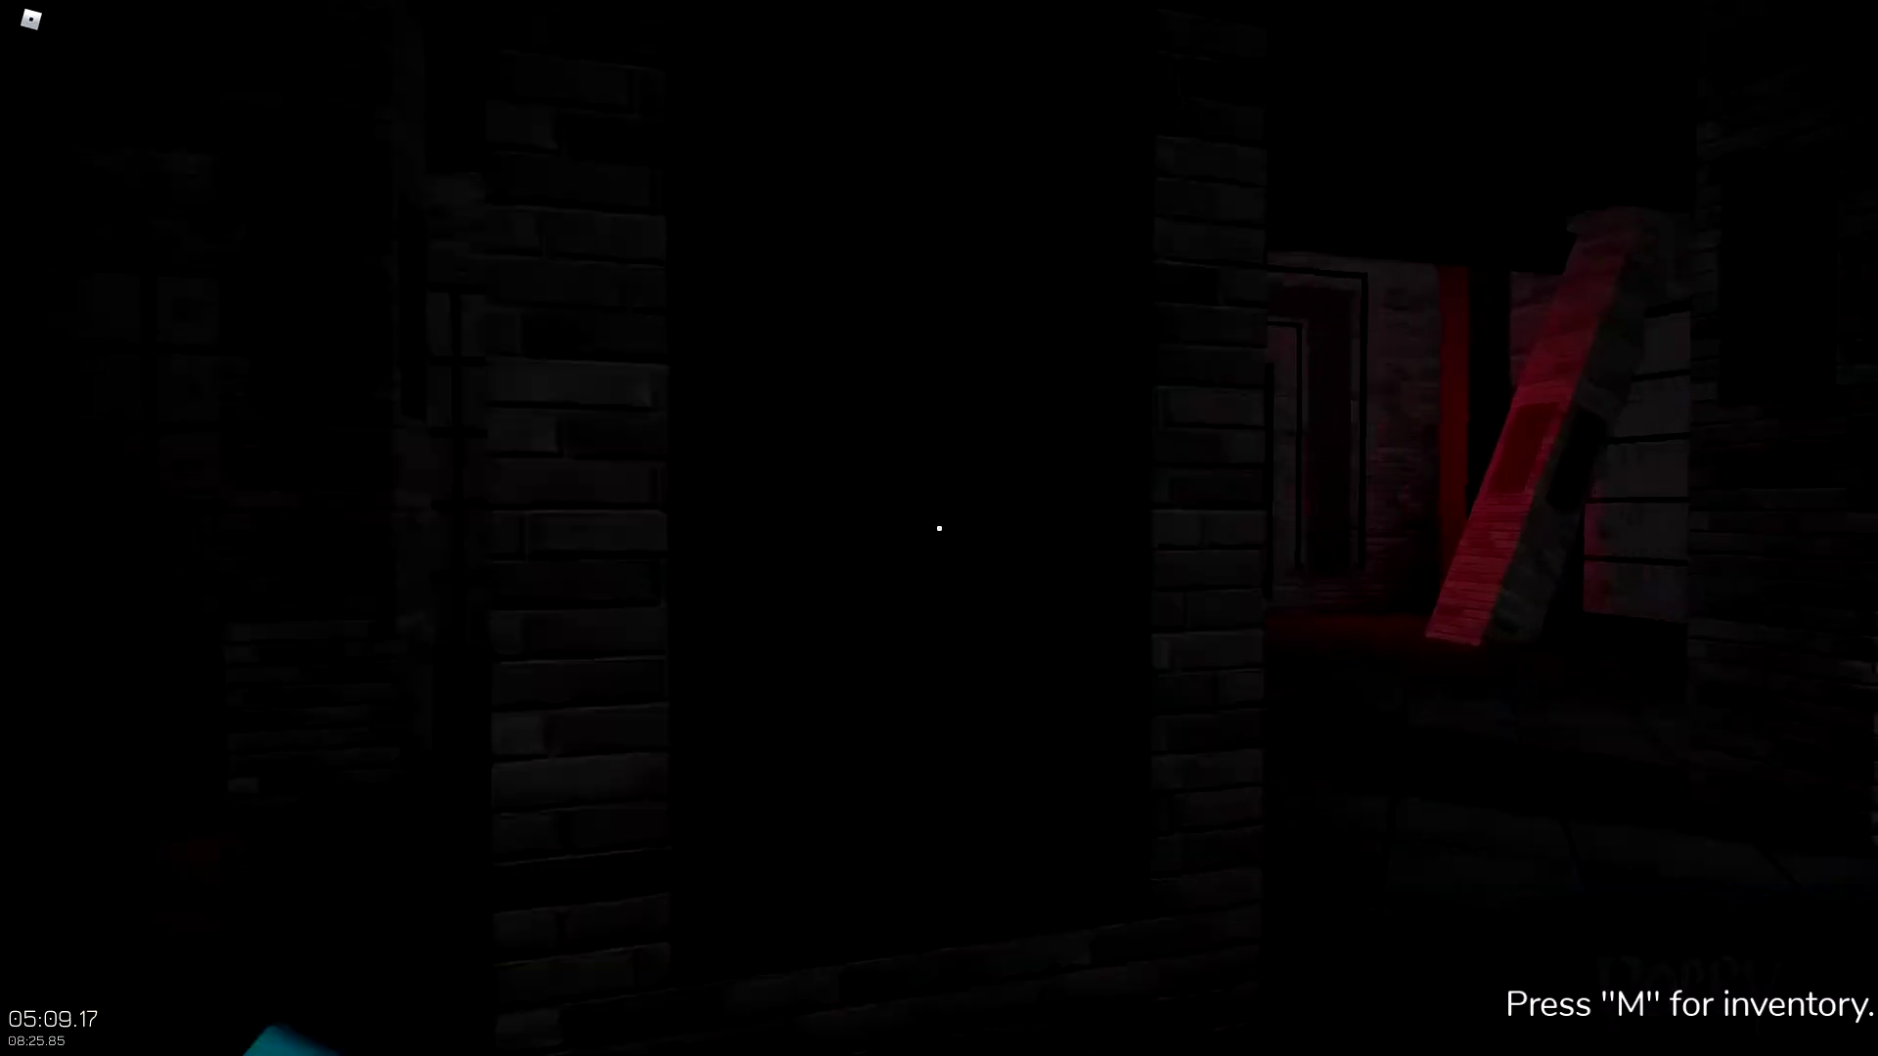
{"action": "left_click", "coordinate": [940, 529]}
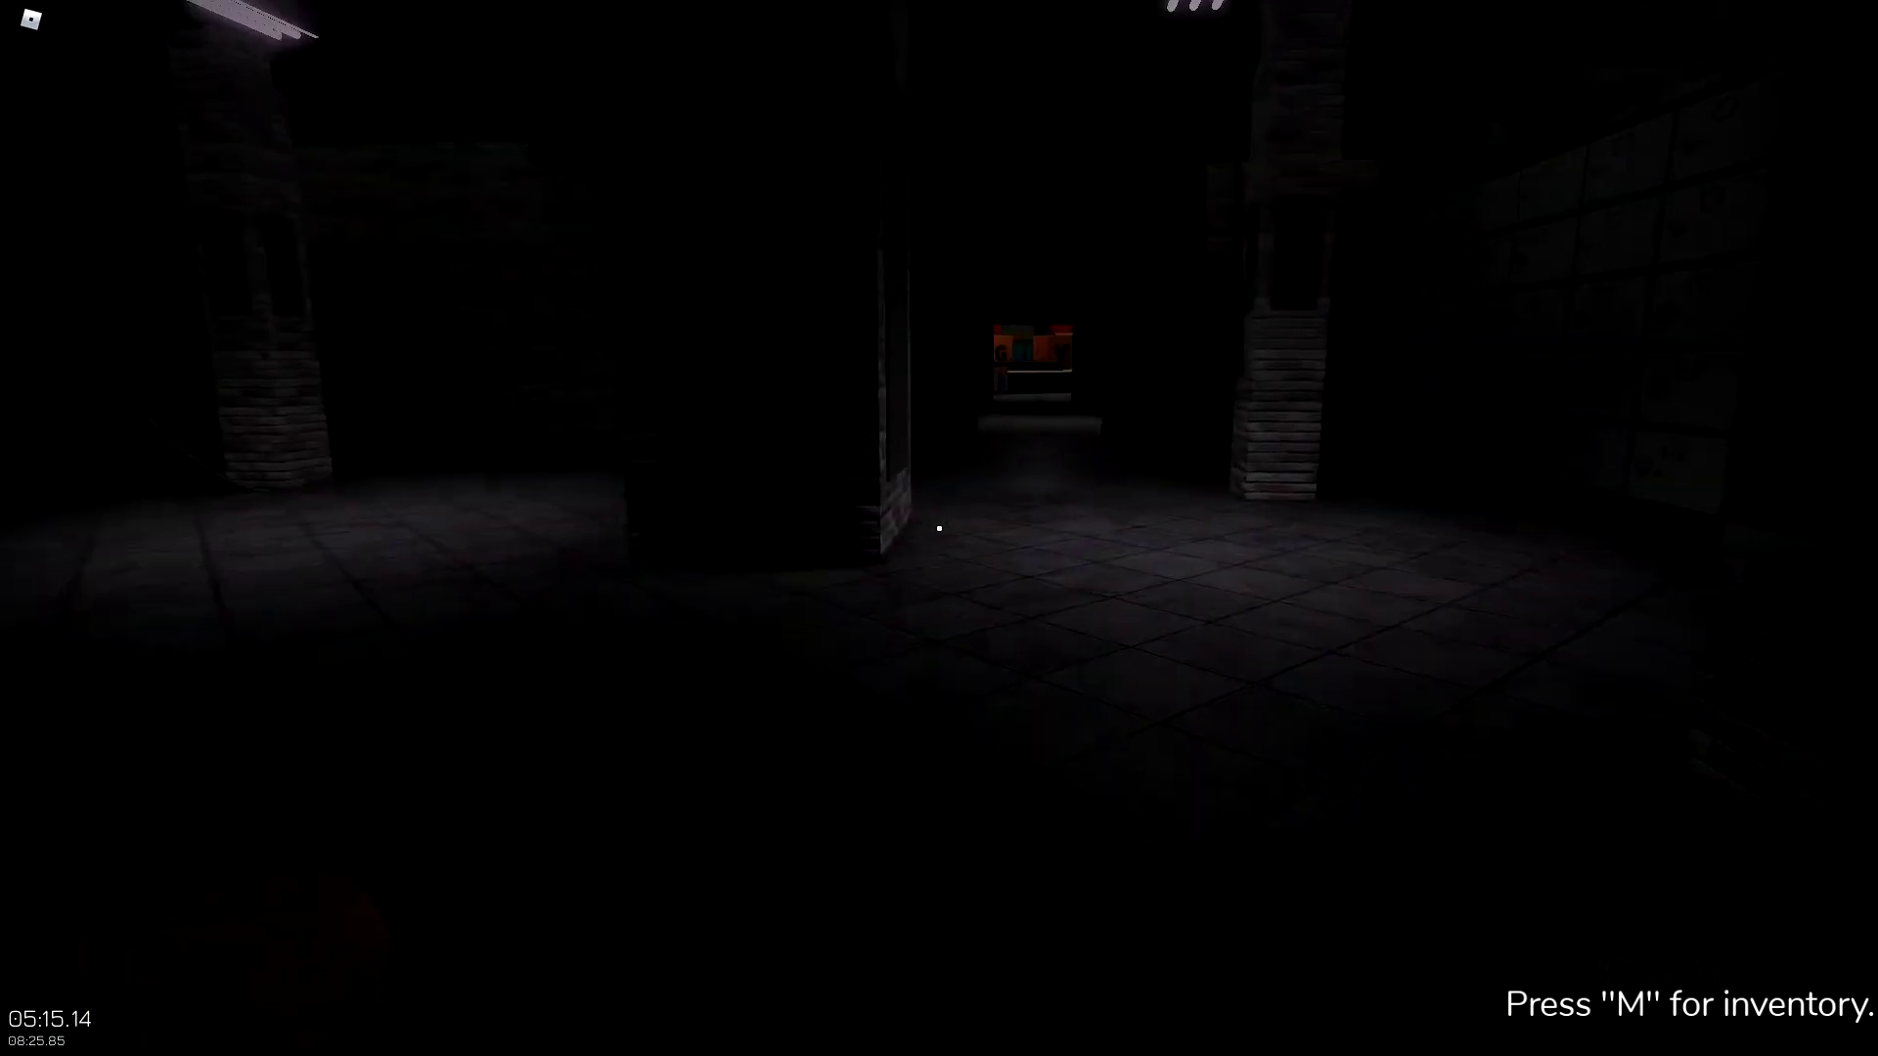
{"action": "left_click", "coordinate": [940, 528]}
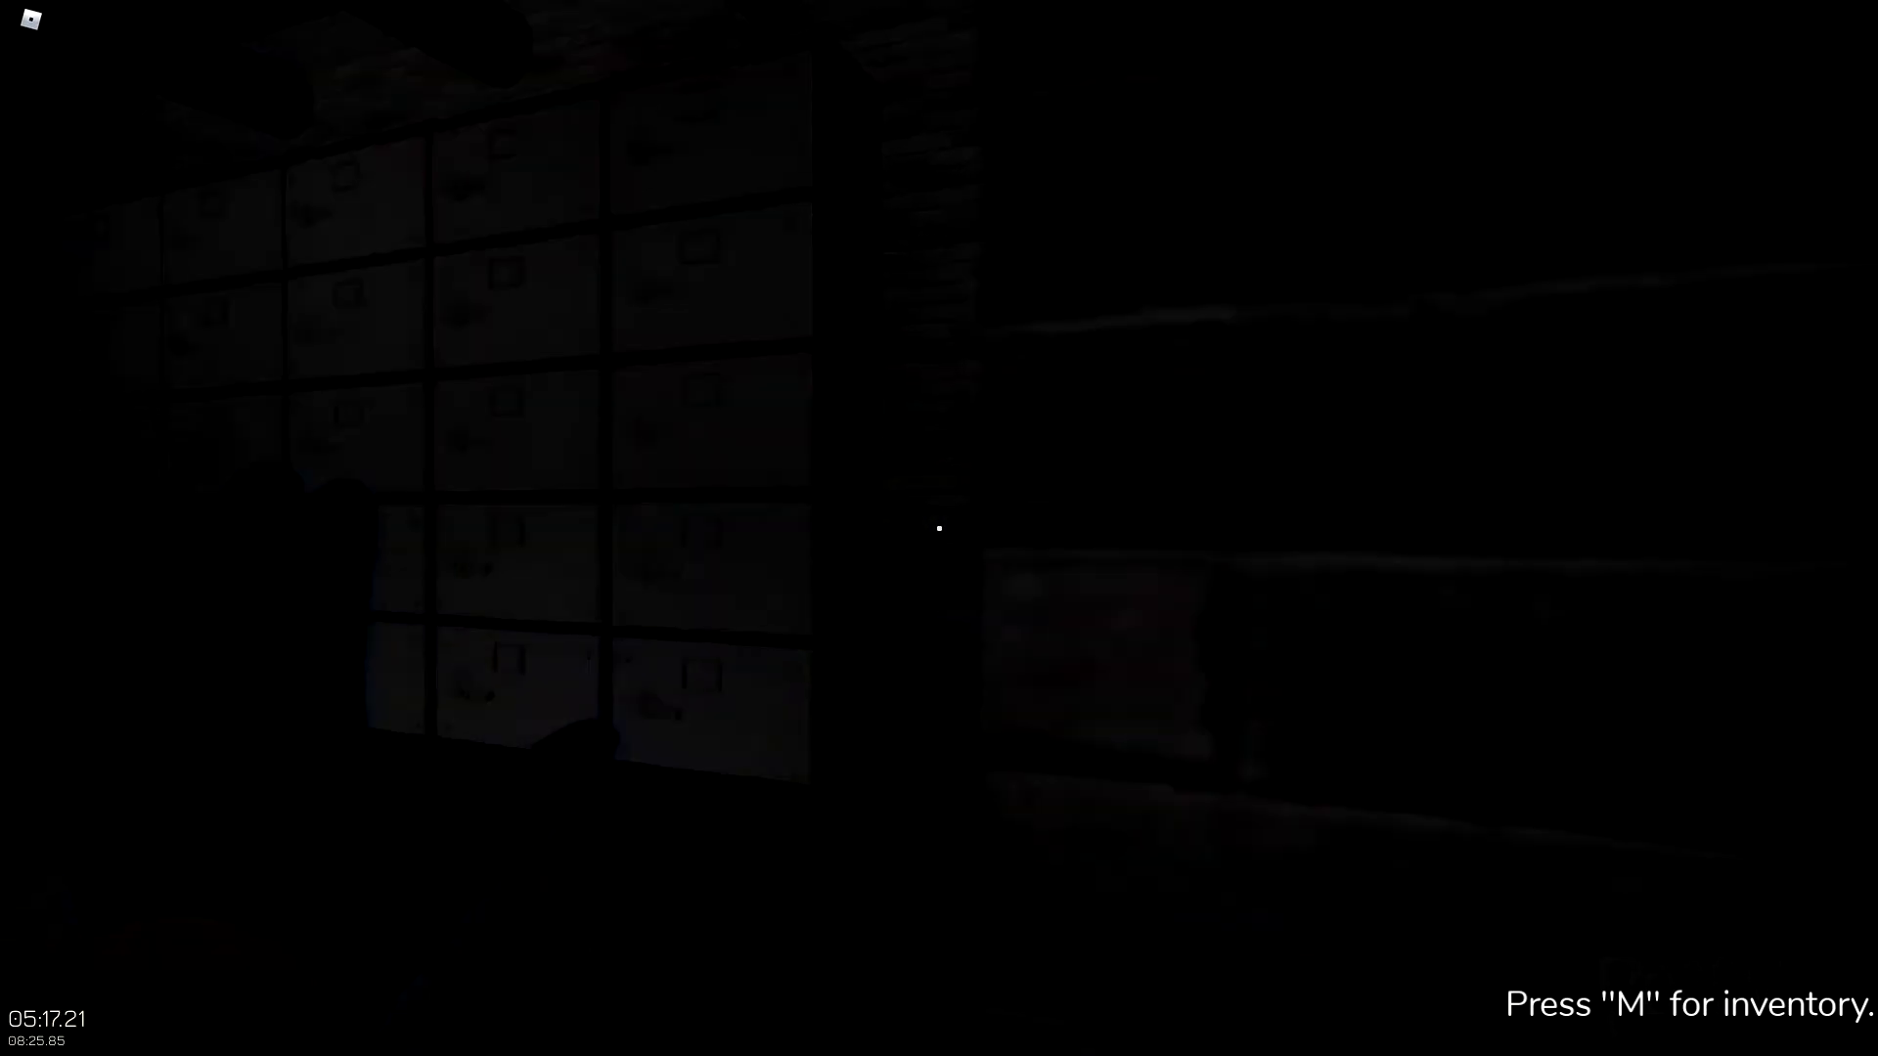
- Walk past the Theatre doorway and through the circus room's arched doorway
{"action": "key", "text": "w"}
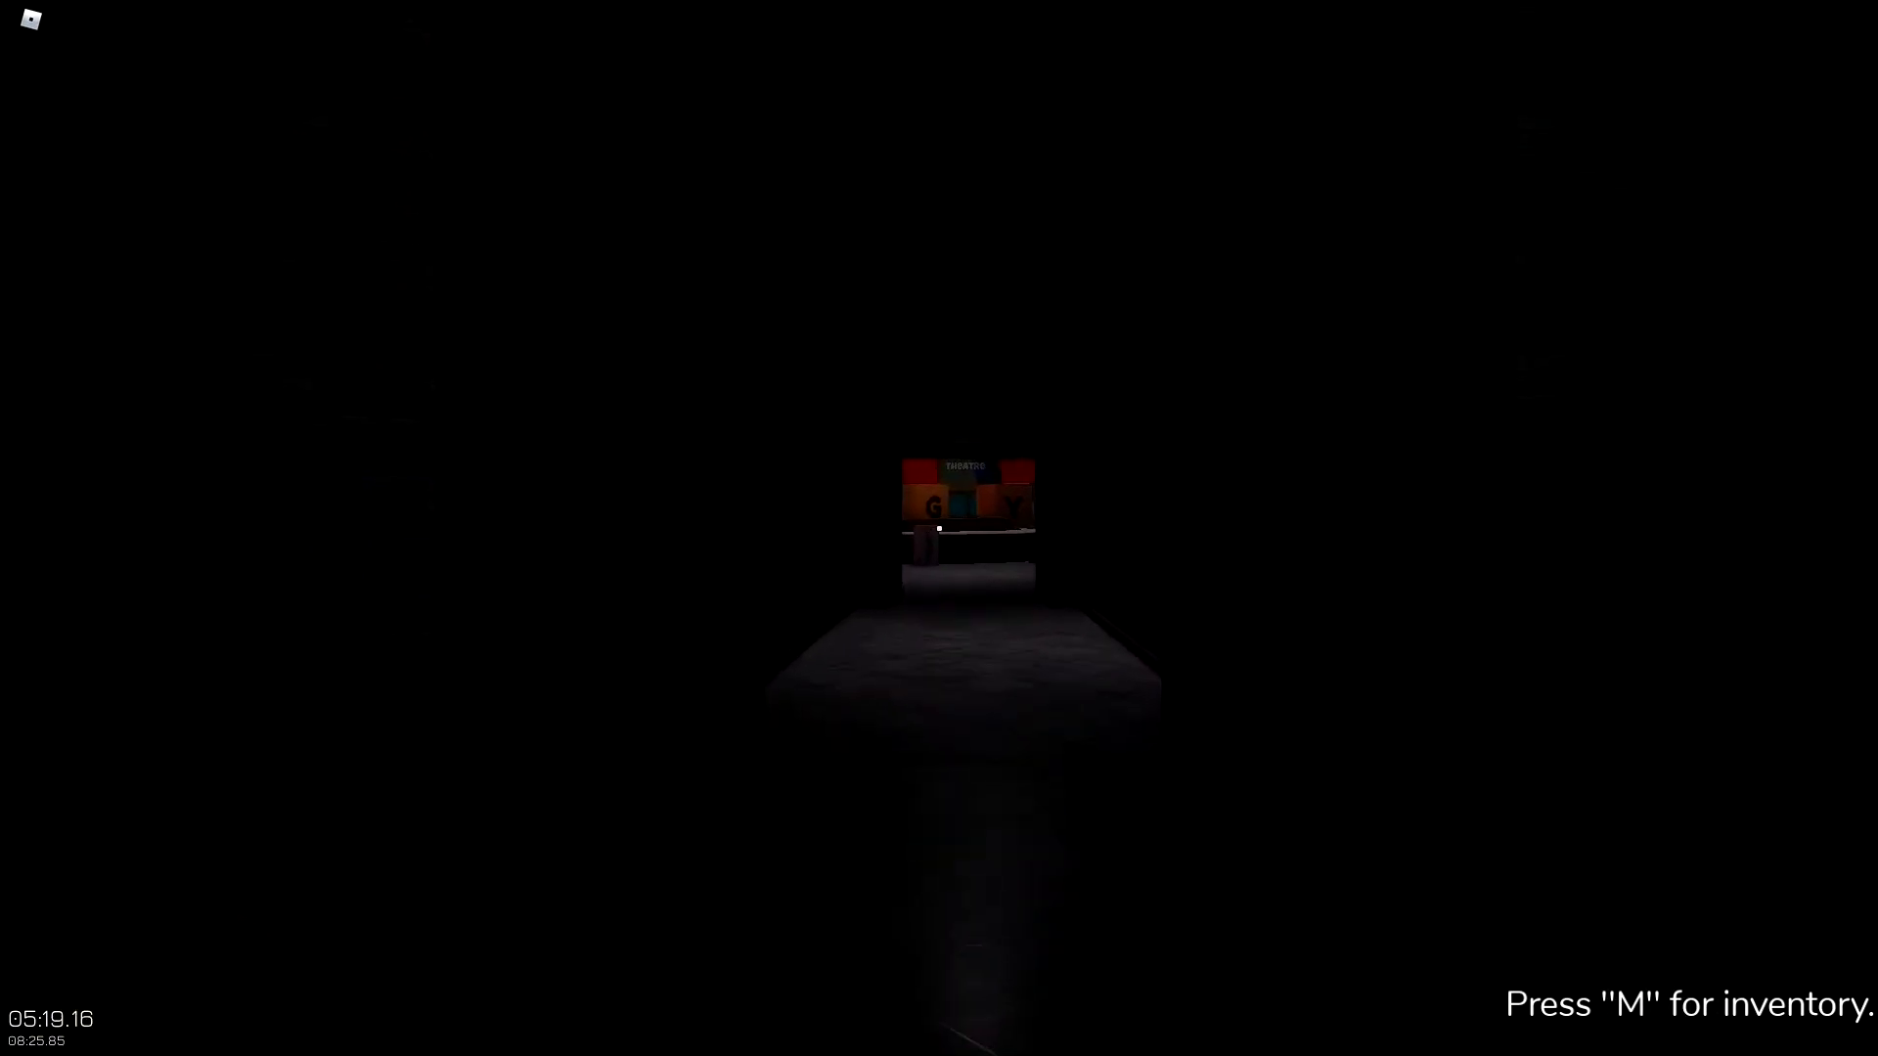
{"action": "key", "text": "w"}
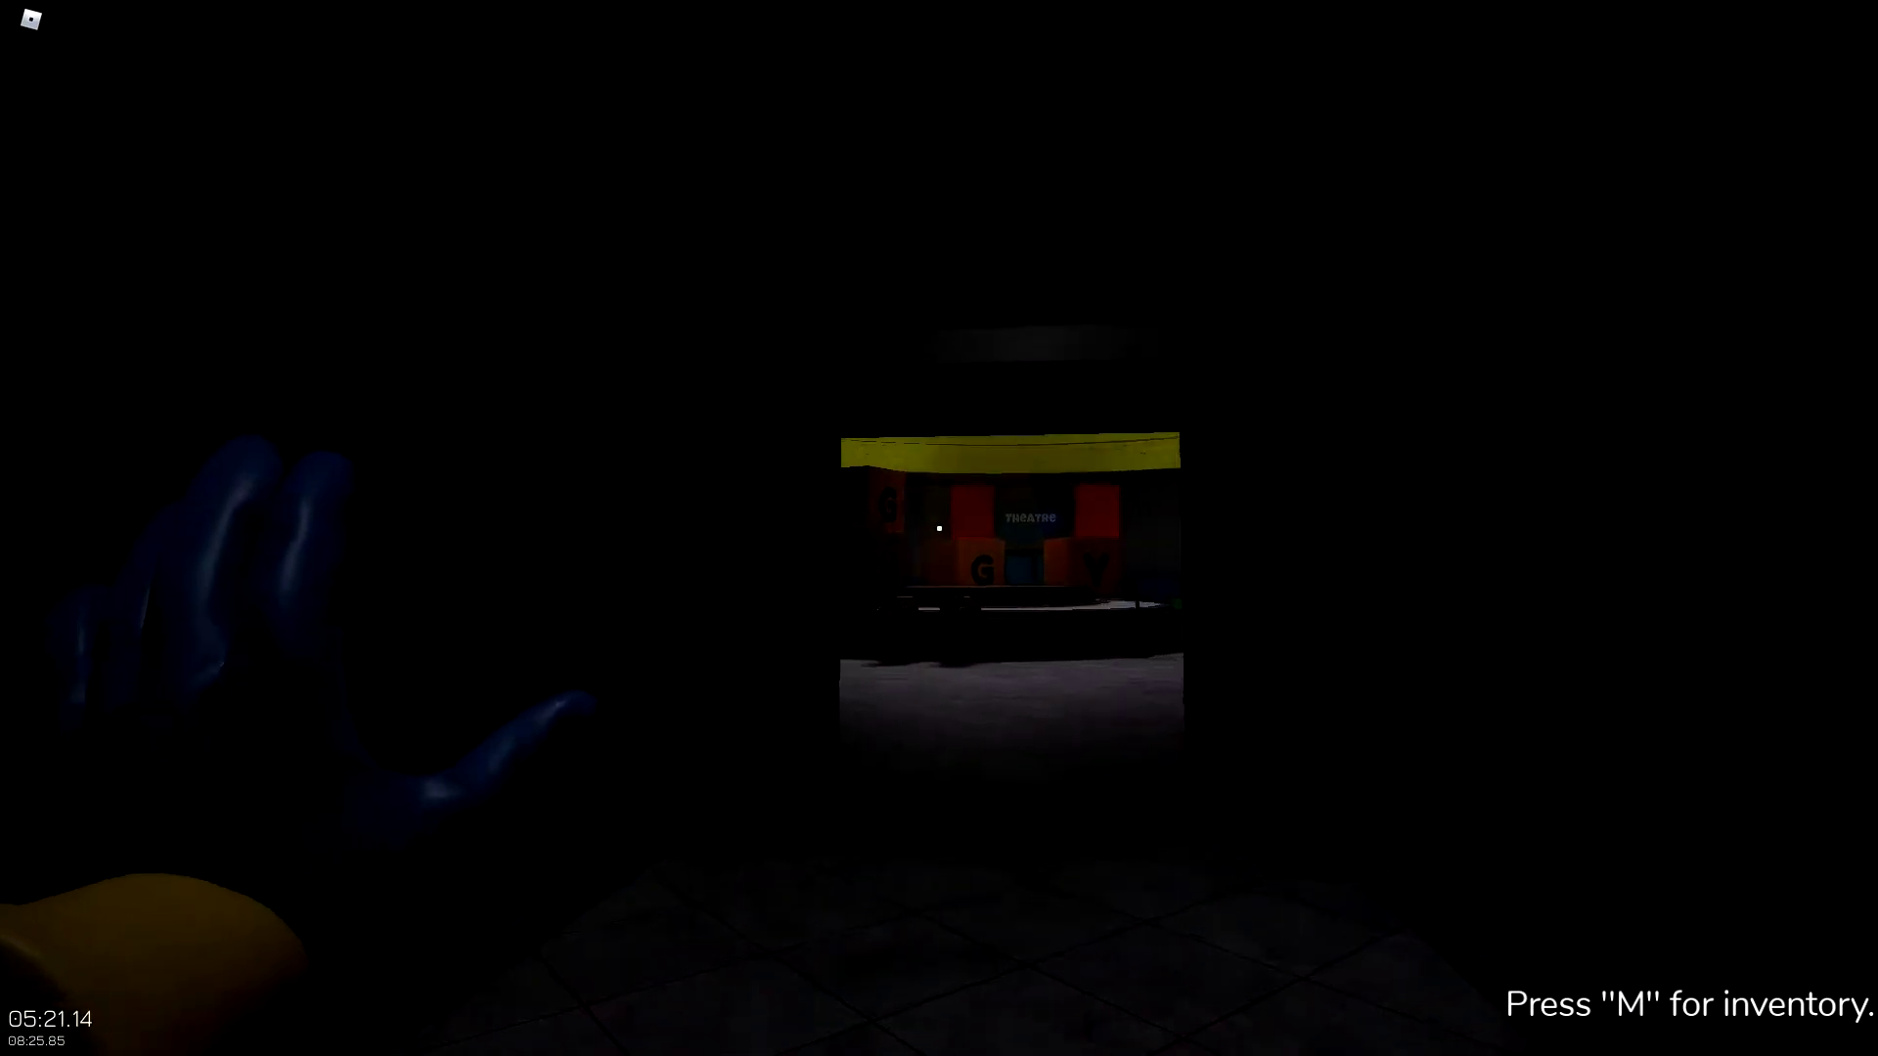
{"action": "key", "text": "w"}
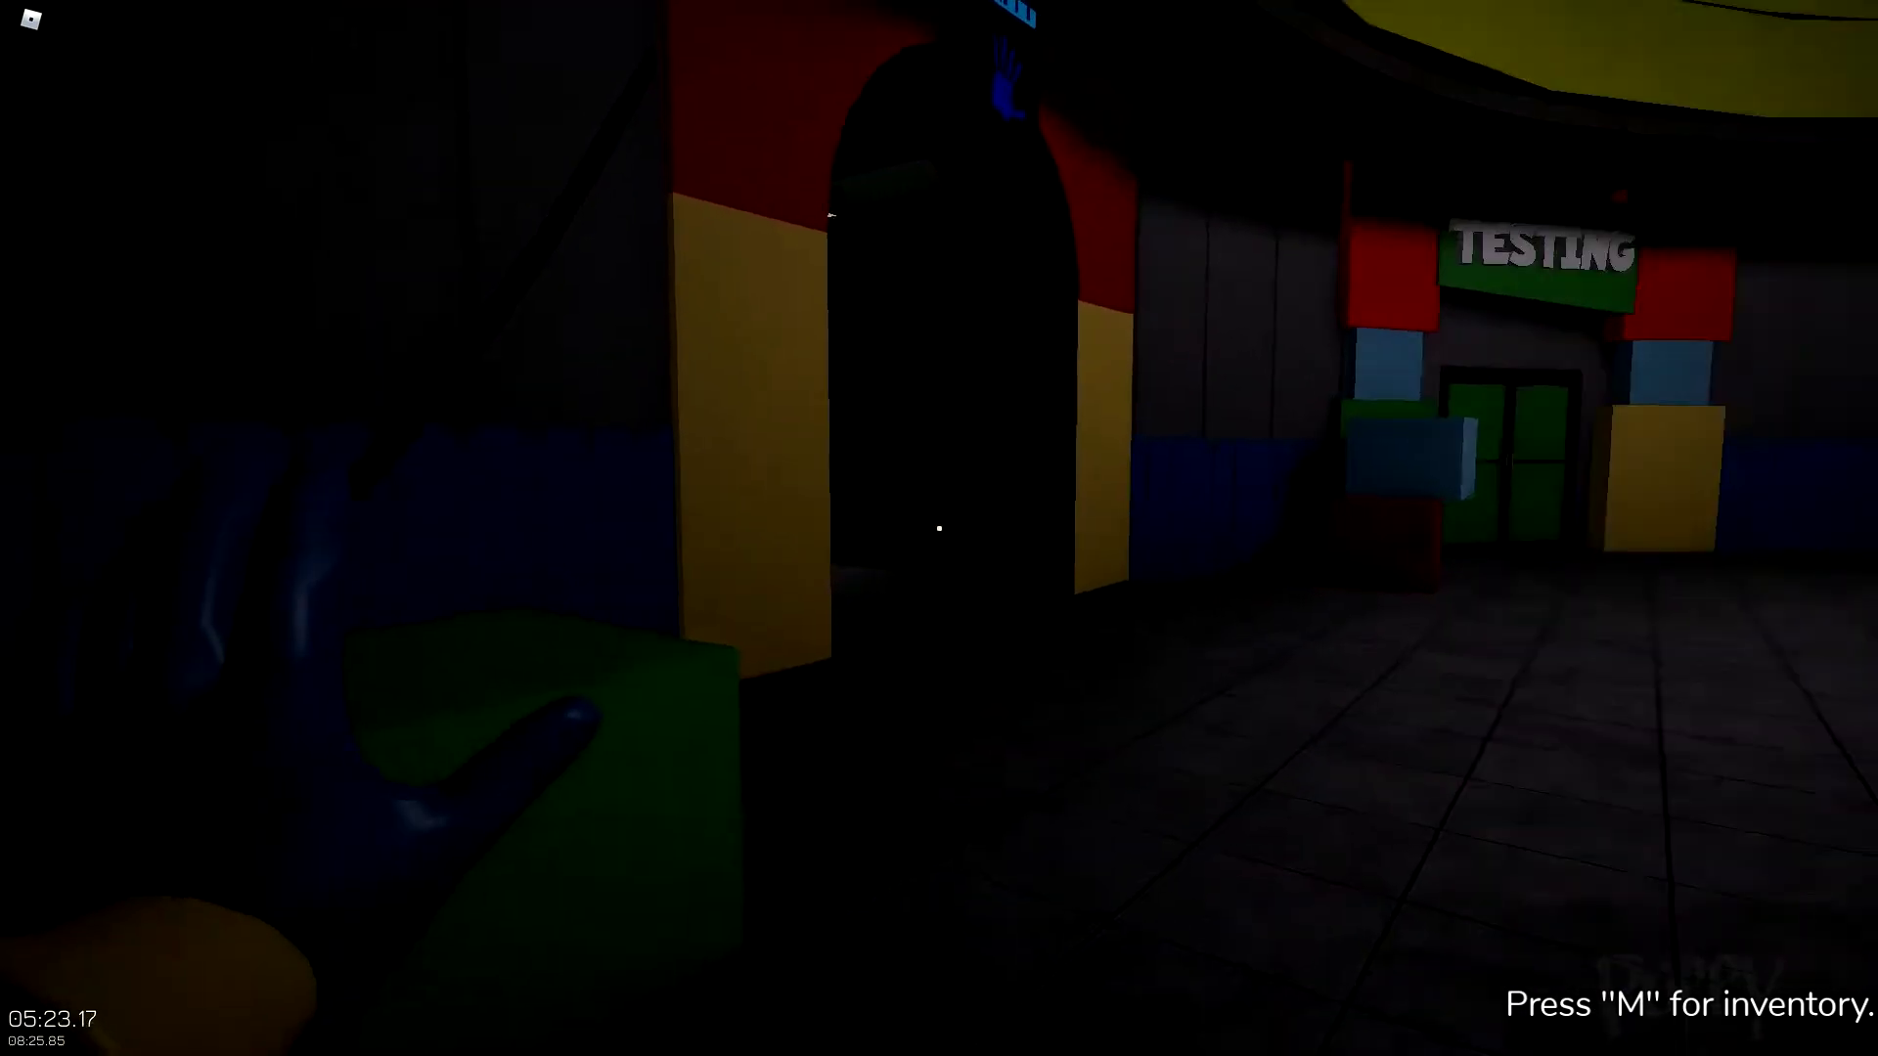
{"action": "key", "text": "w"}
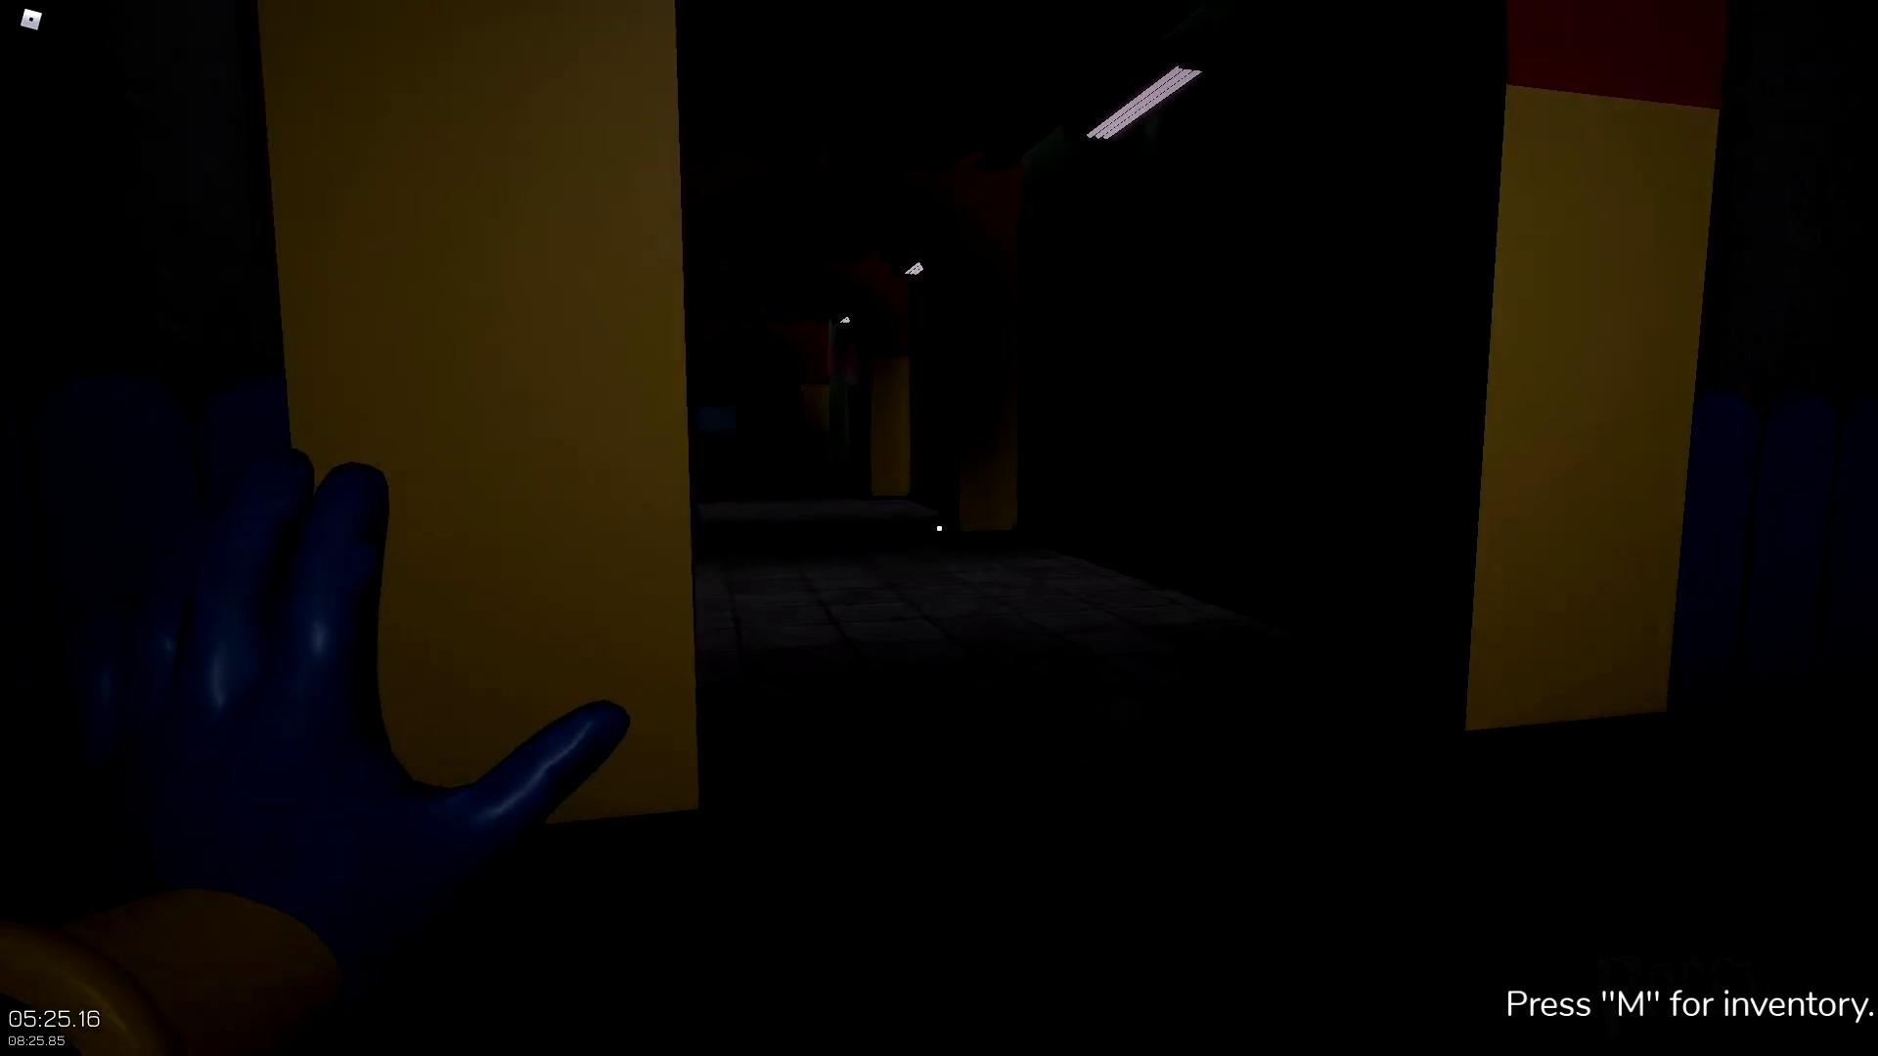
{"action": "key", "text": "w"}
{"action": "key", "text": "w"}
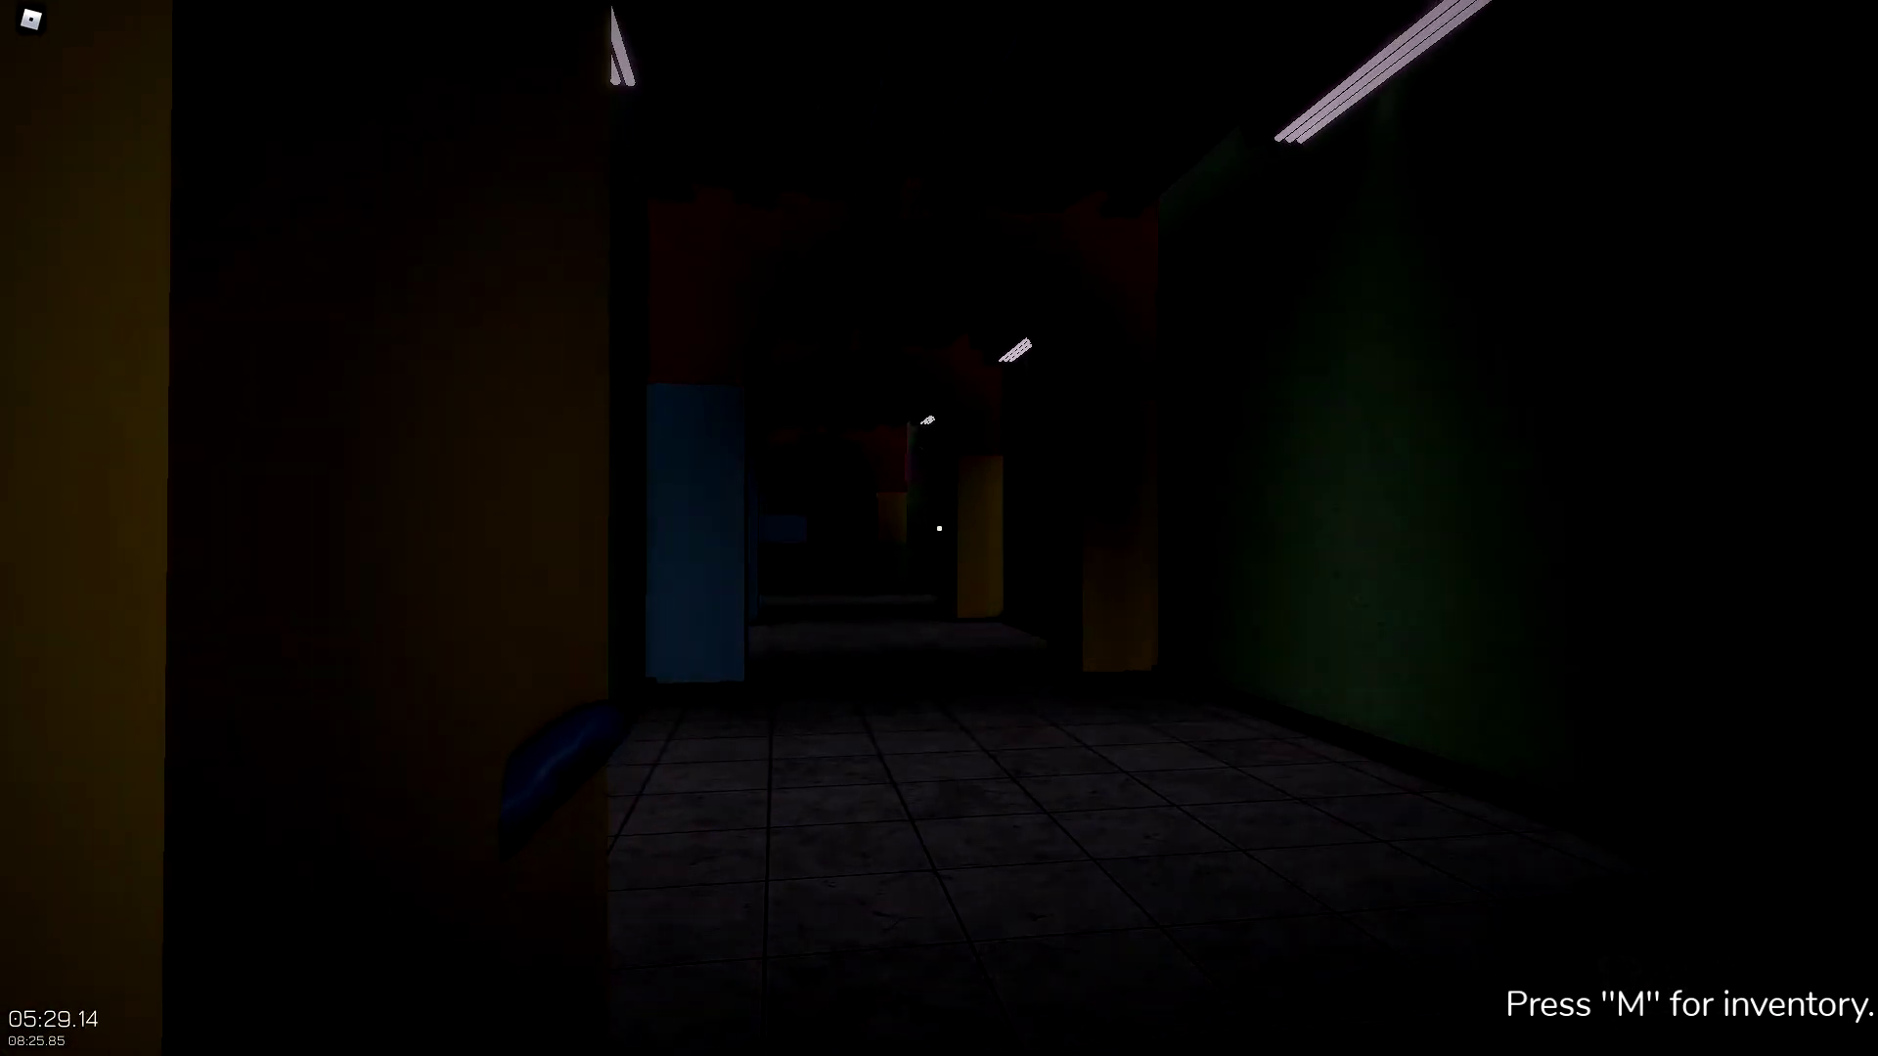
- Continue down the pillared hallway past the yellow wall
{"action": "key", "text": "w"}
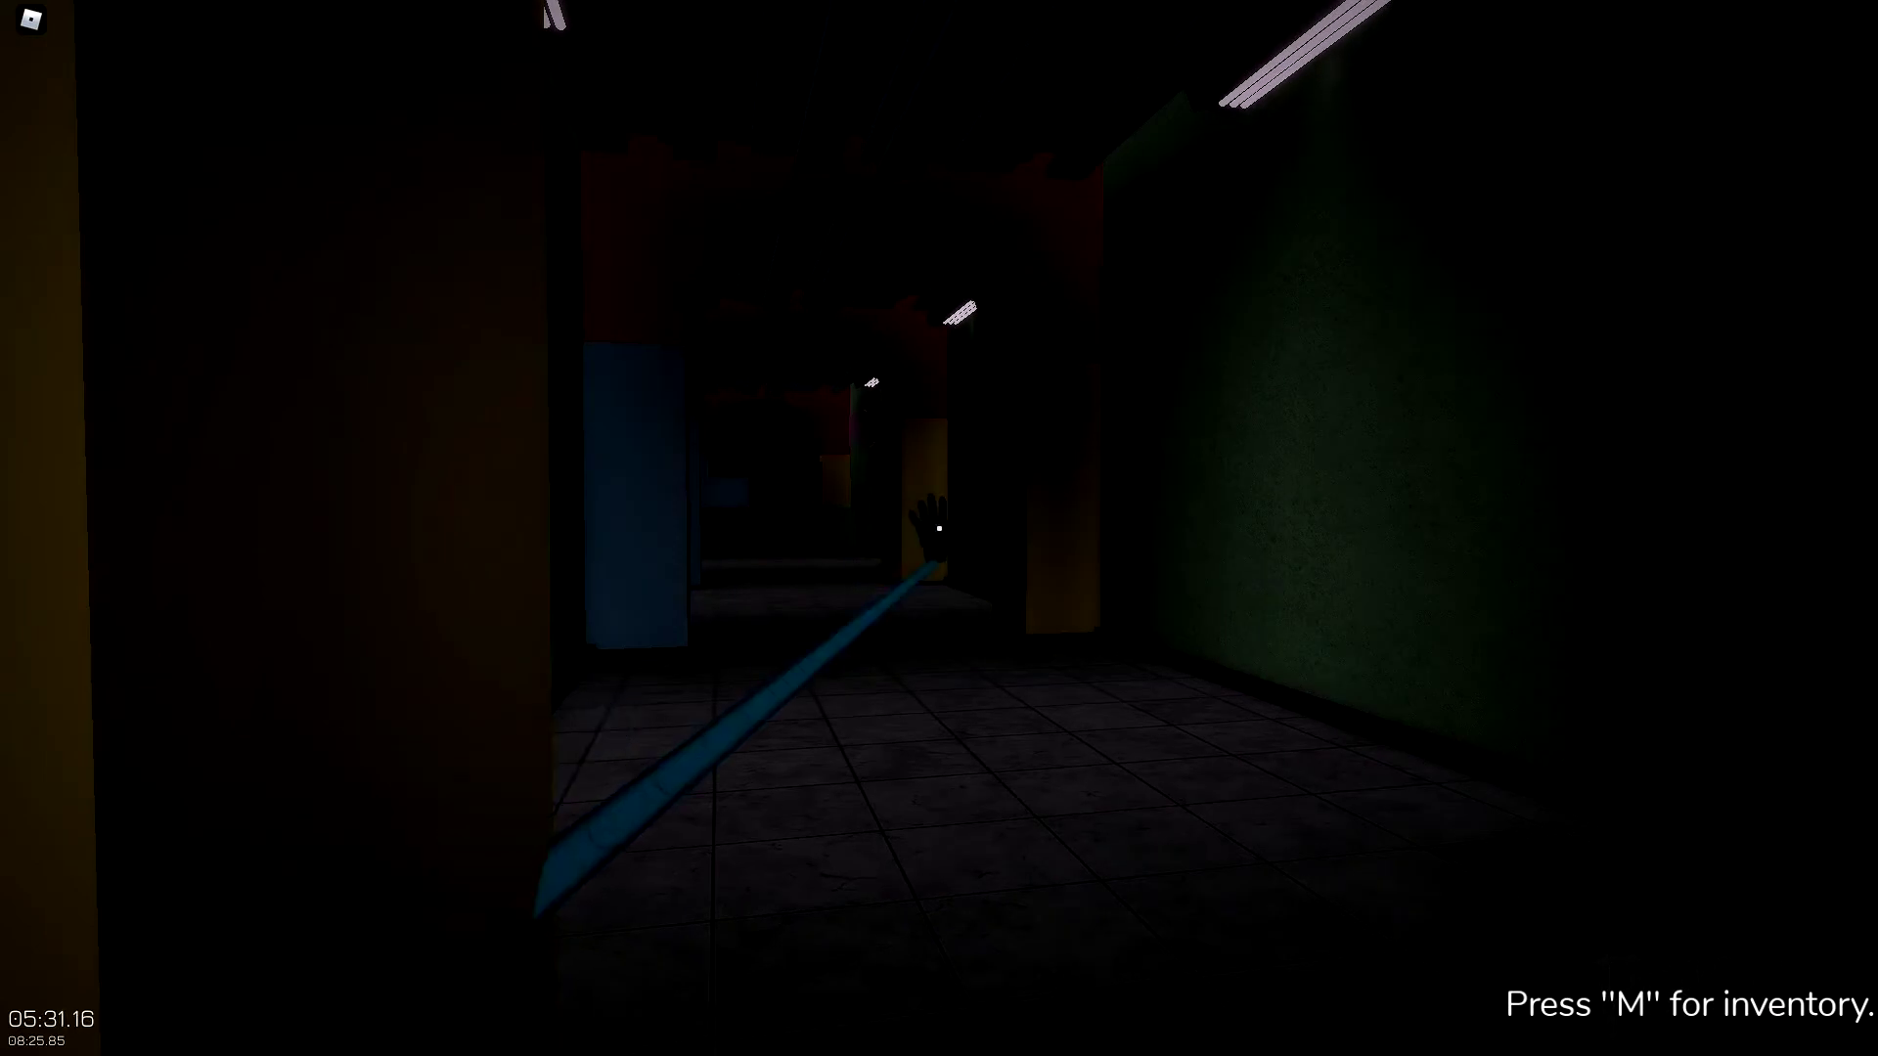
{"action": "key", "text": "w"}
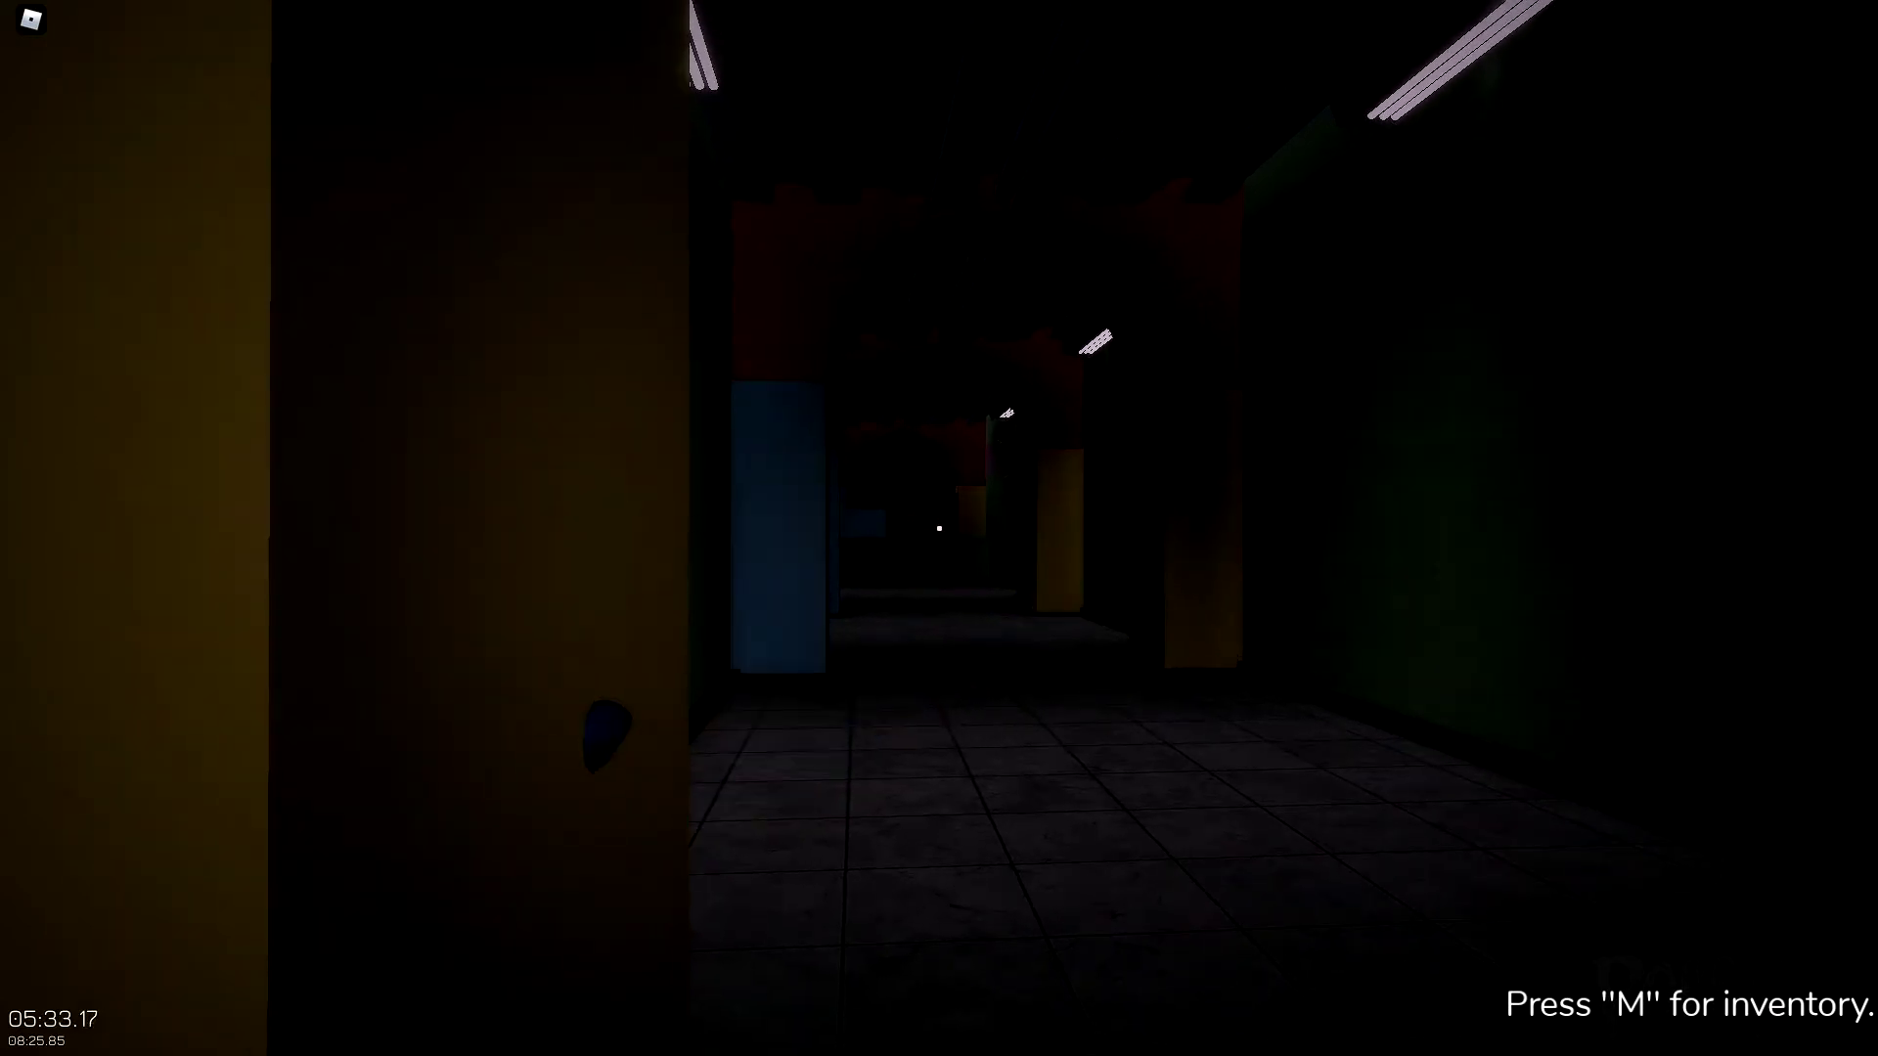
{"action": "key", "text": "w"}
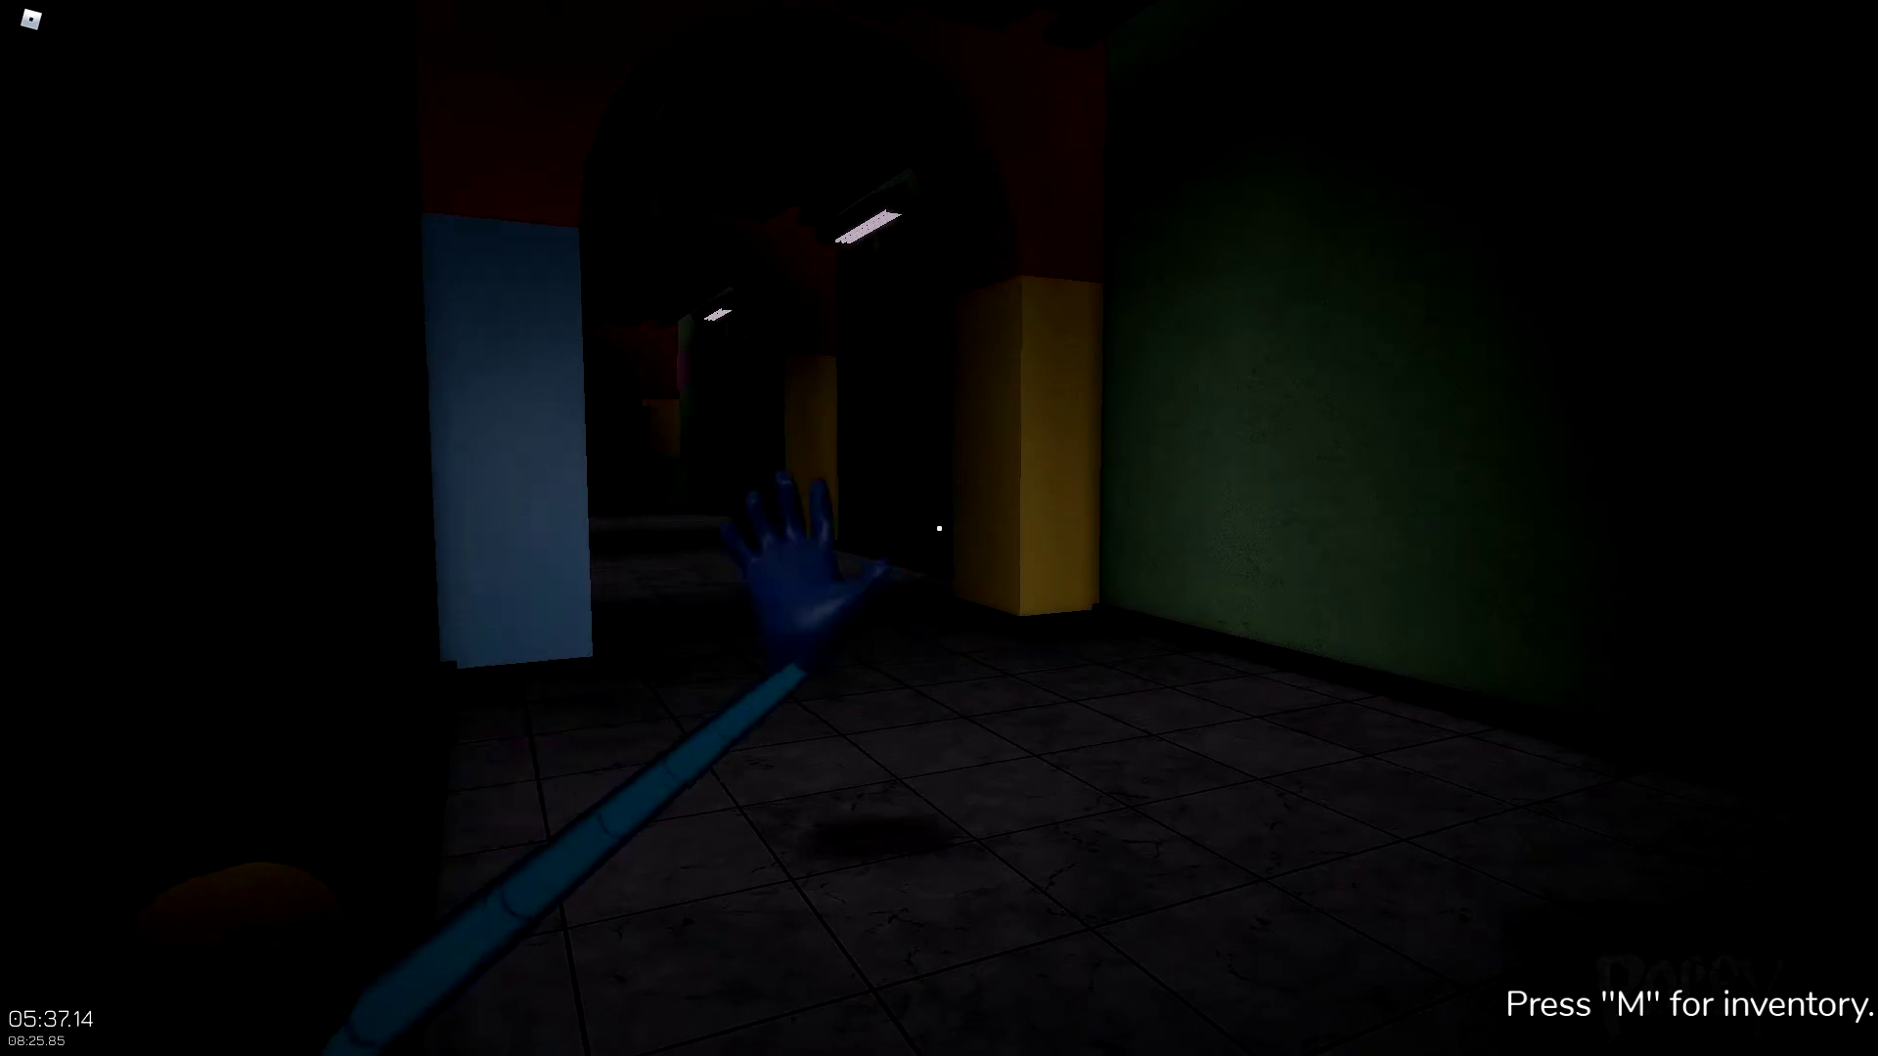
{"action": "key", "text": "w"}
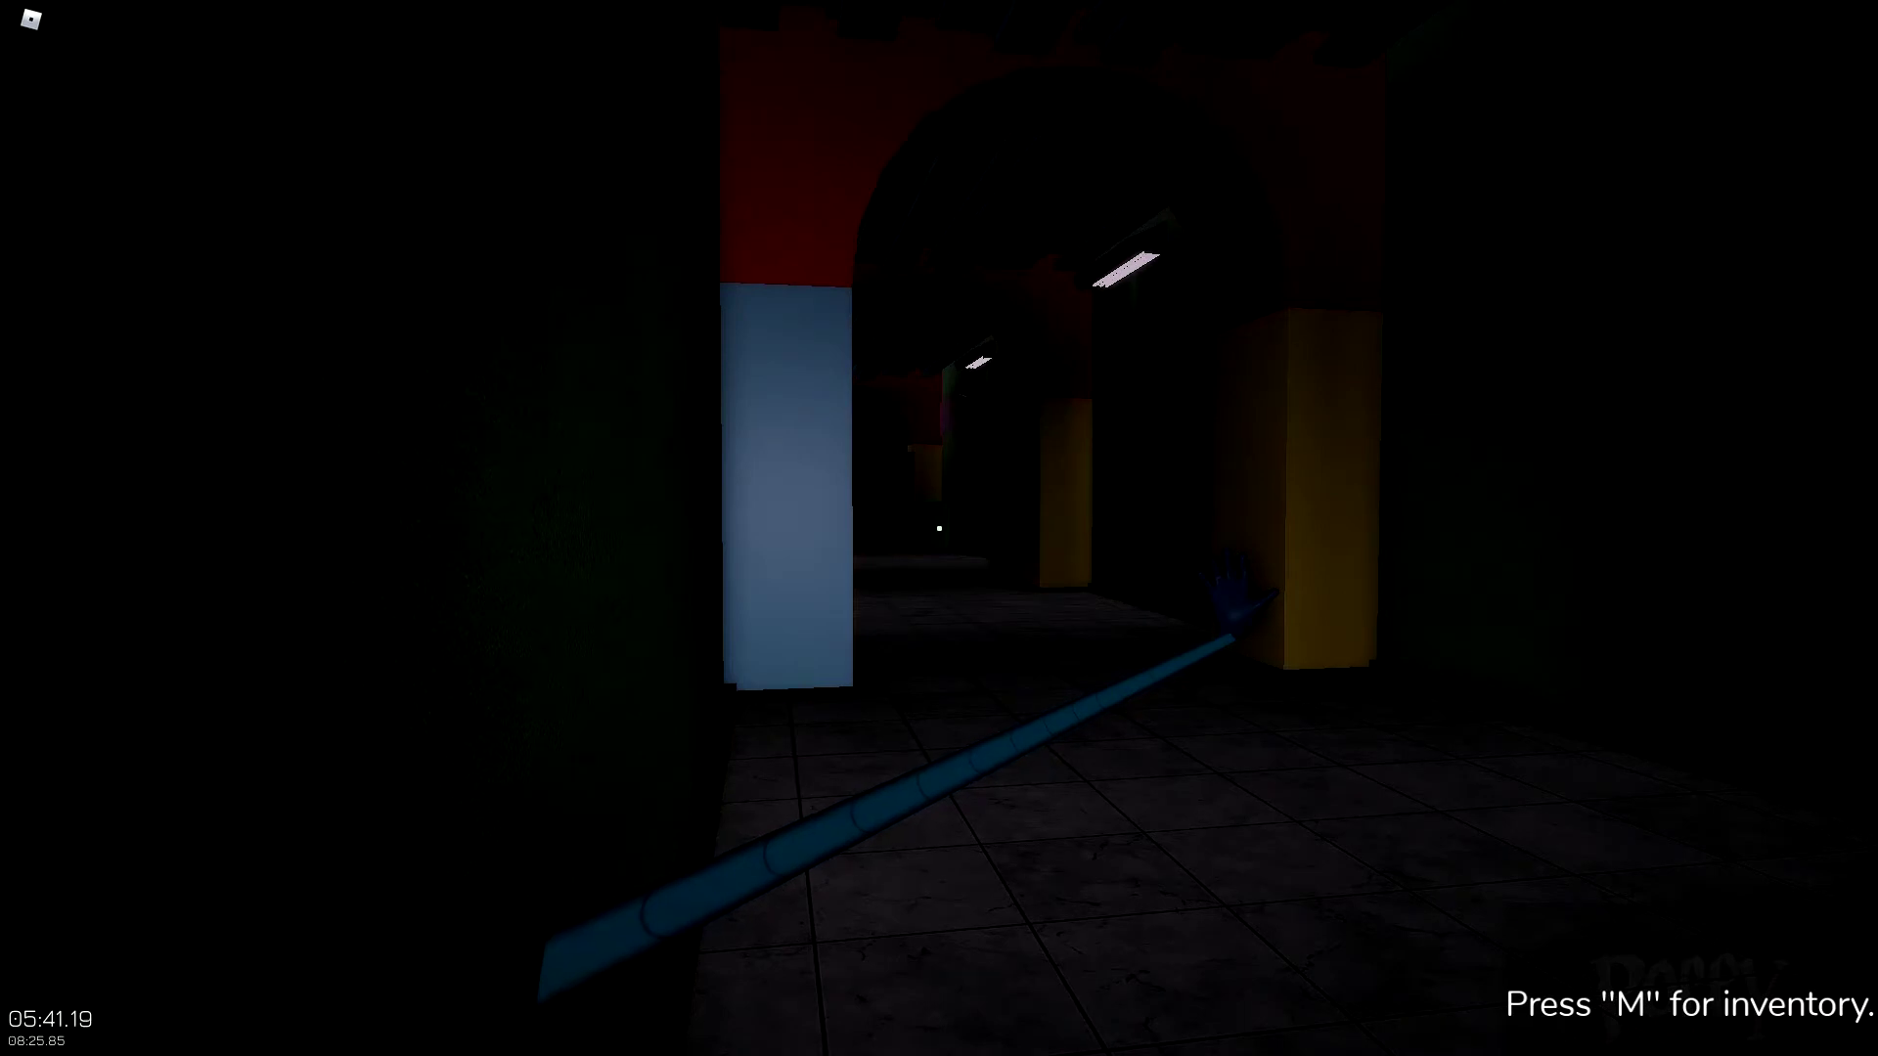
{"action": "key", "text": "w"}
{"action": "key", "text": "w"}
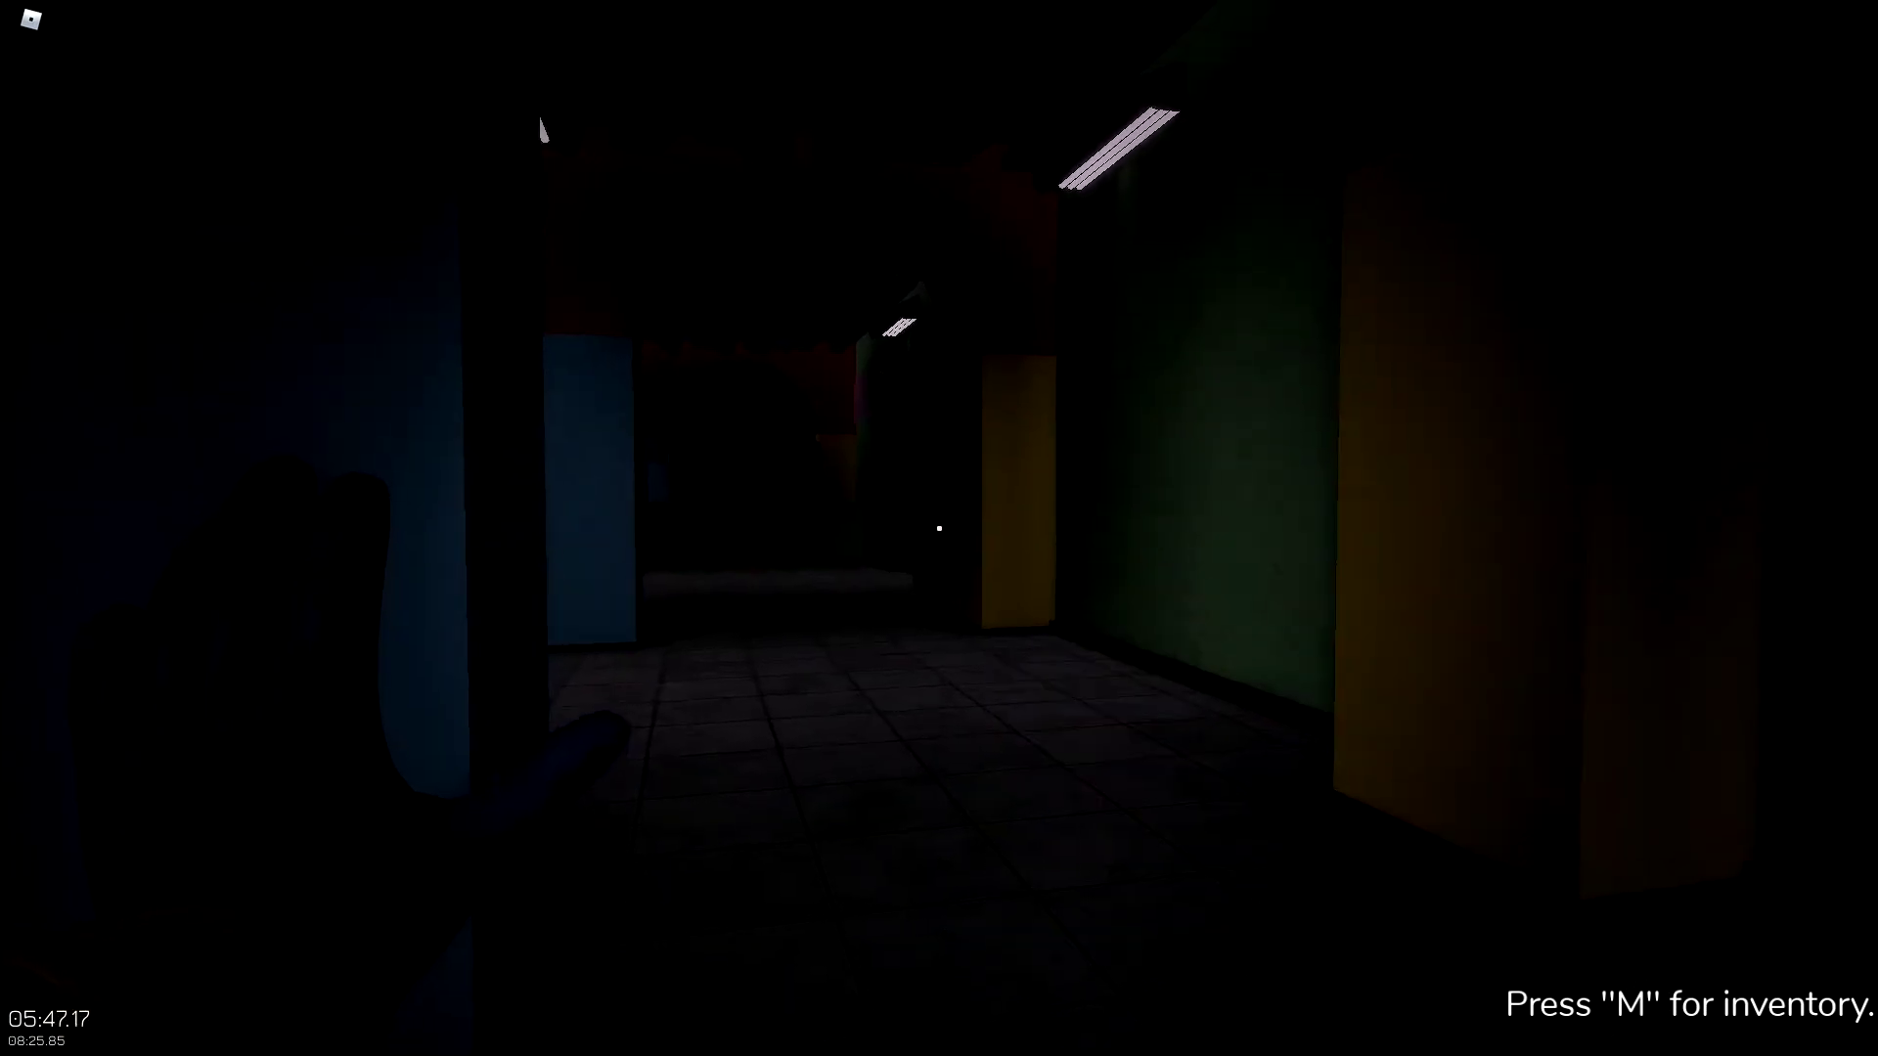
- Walk past the yellow pillar to the green-wall corner, firing the grab hand ahead
{"action": "left_click", "coordinate": [940, 528]}
{"action": "key", "text": "w"}
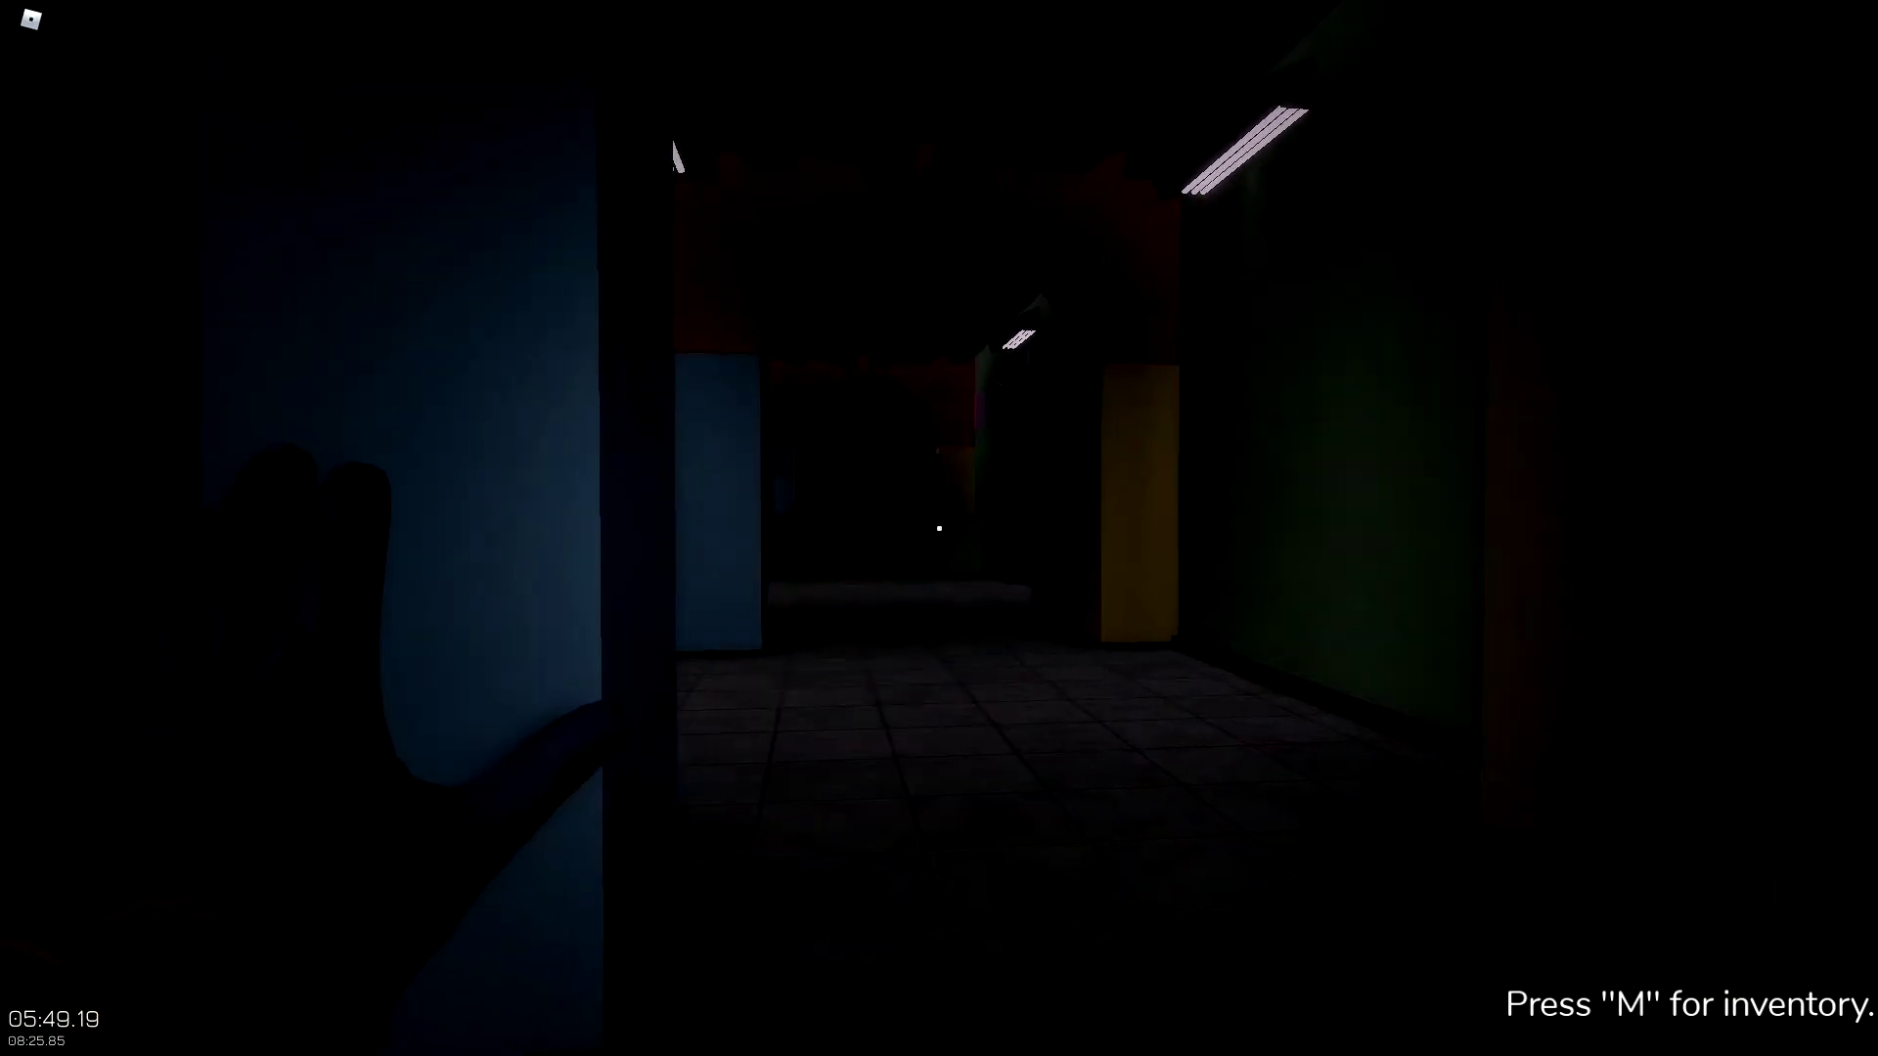
{"action": "key", "text": "w"}
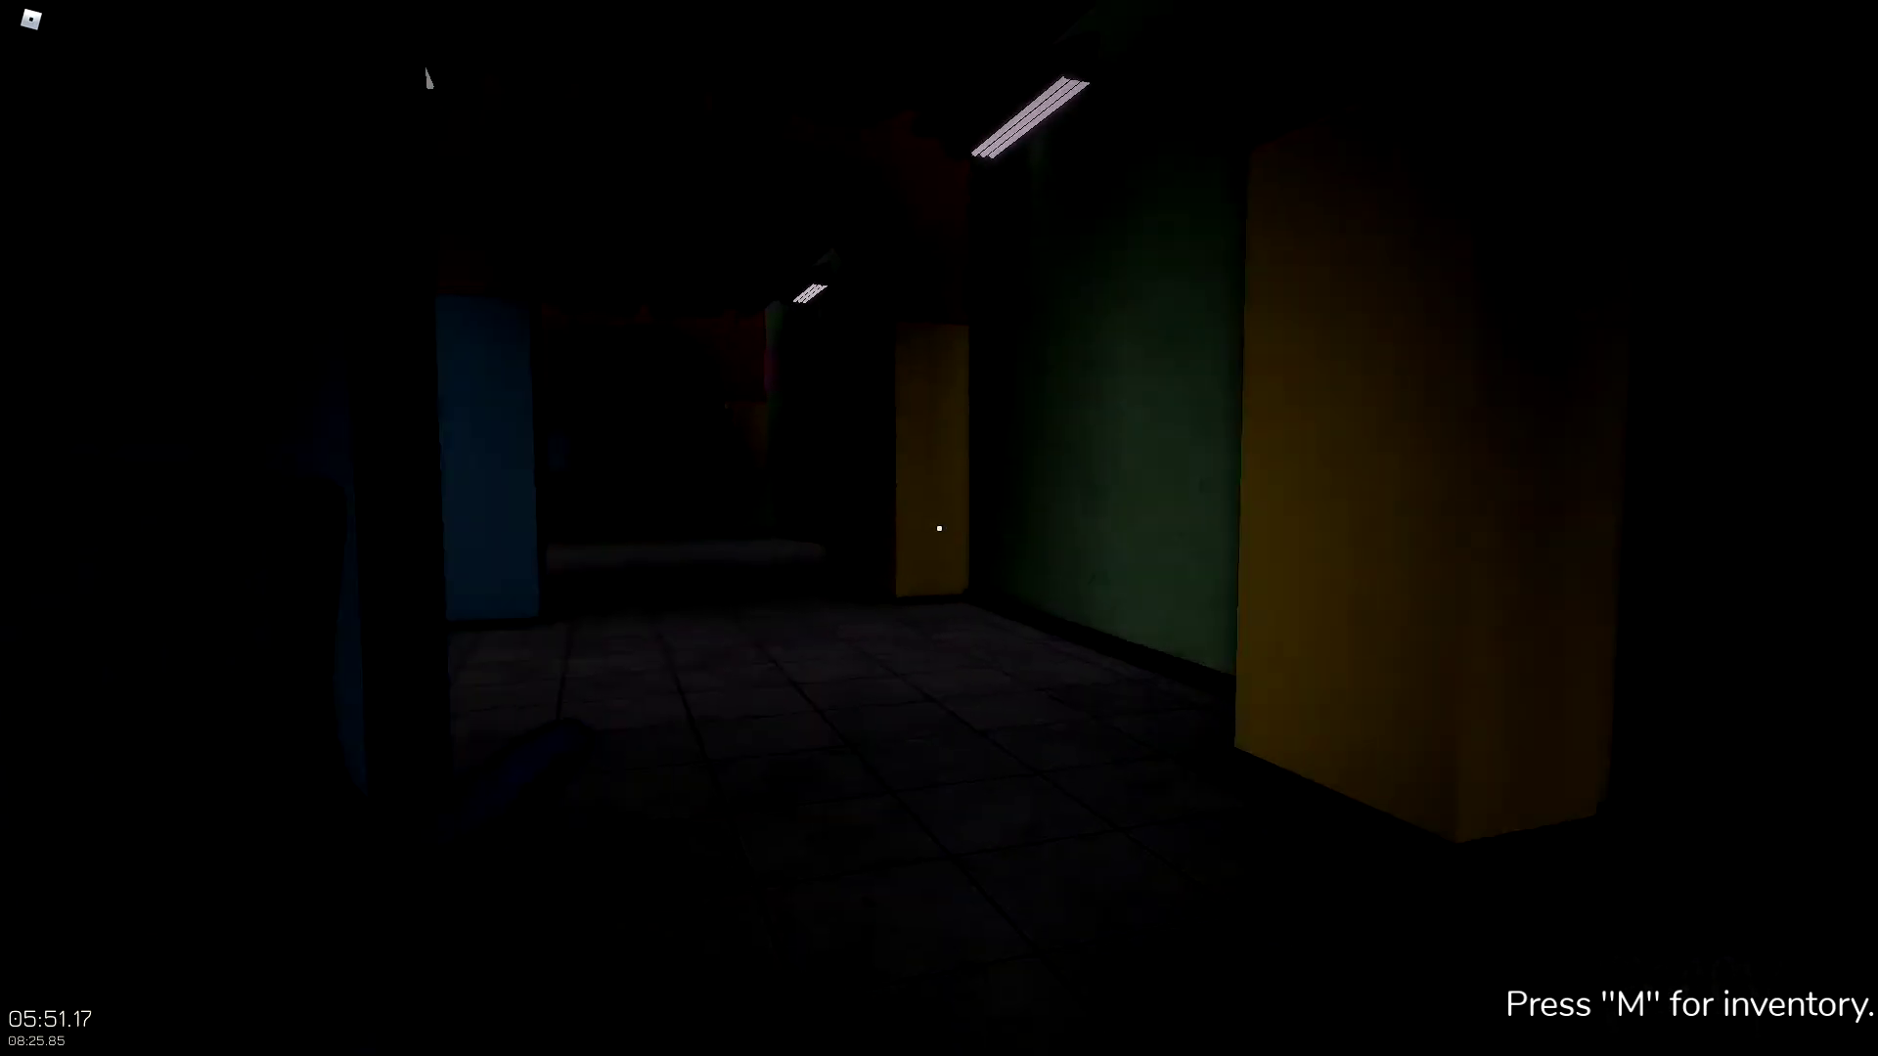
{"action": "left_click", "coordinate": [939, 529]}
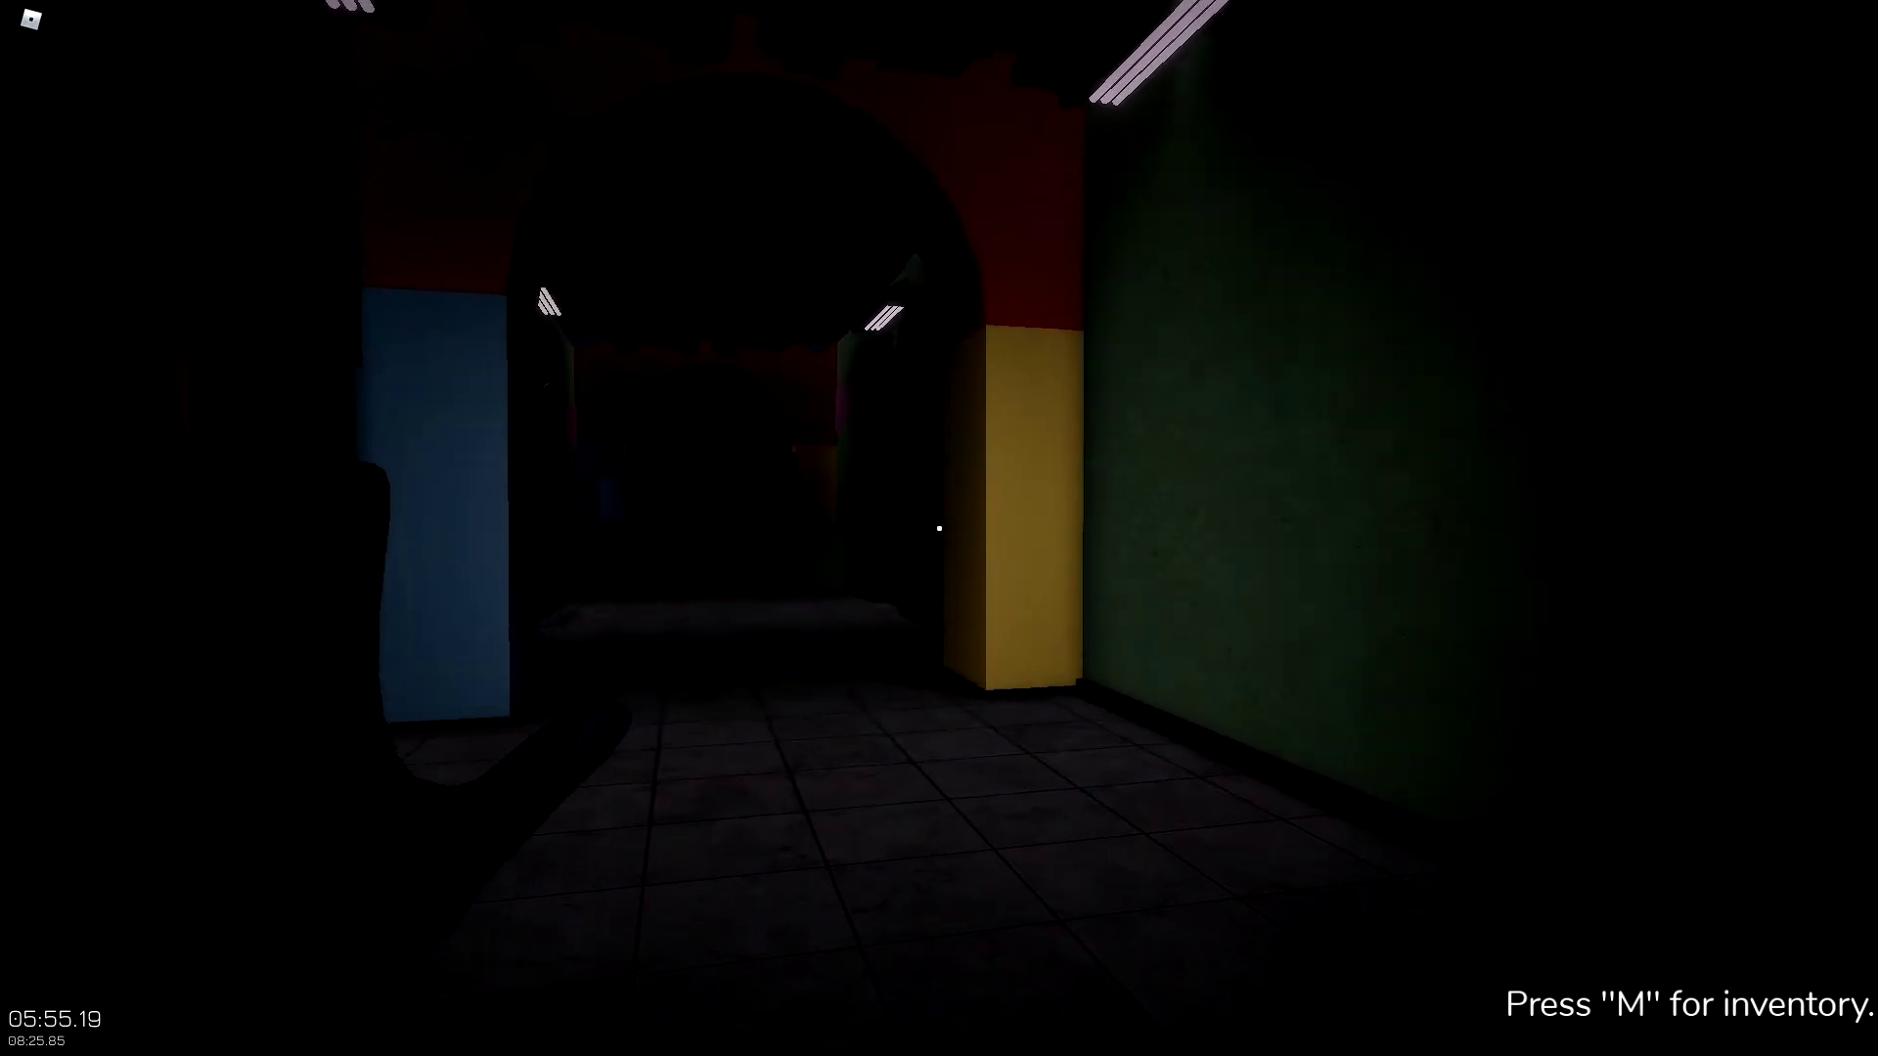
{"action": "key", "text": "w"}
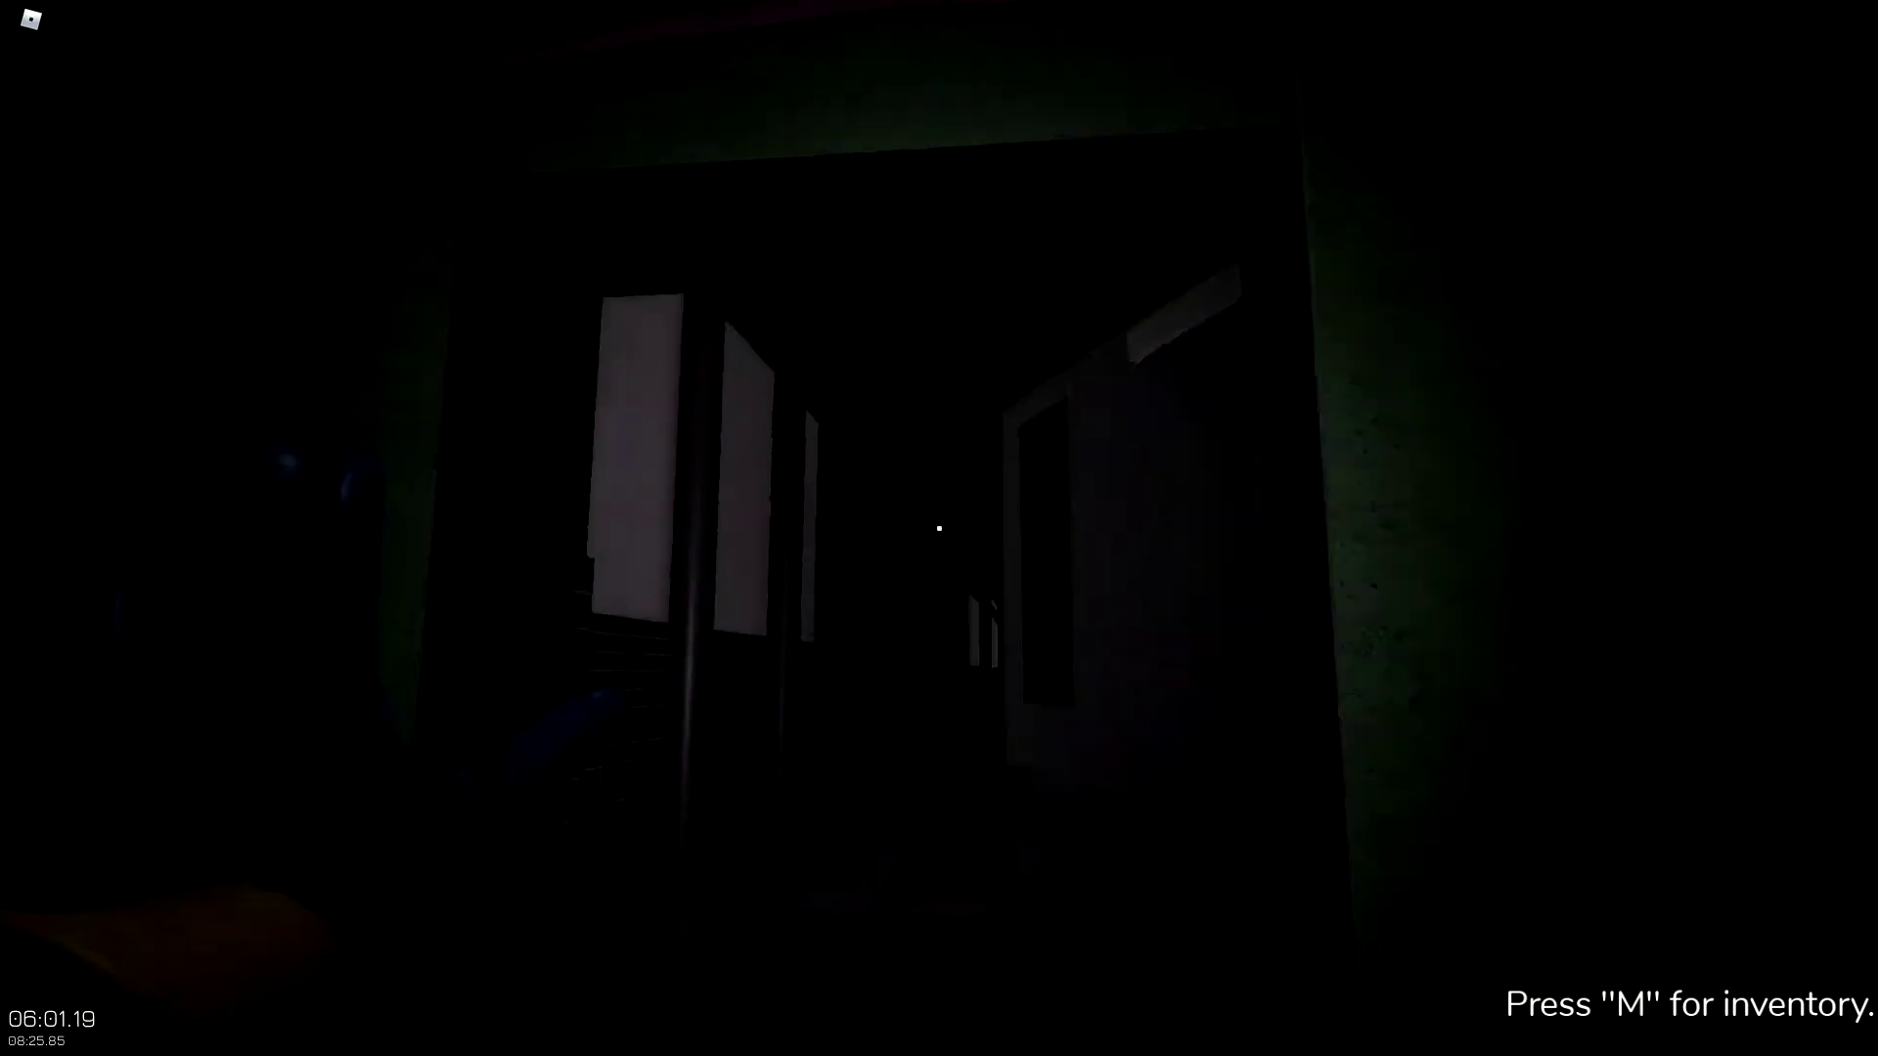
- Make your way through the dark brick corridor past the ceiling pipes
{"action": "key", "text": "w"}
{"action": "key", "text": "w"}
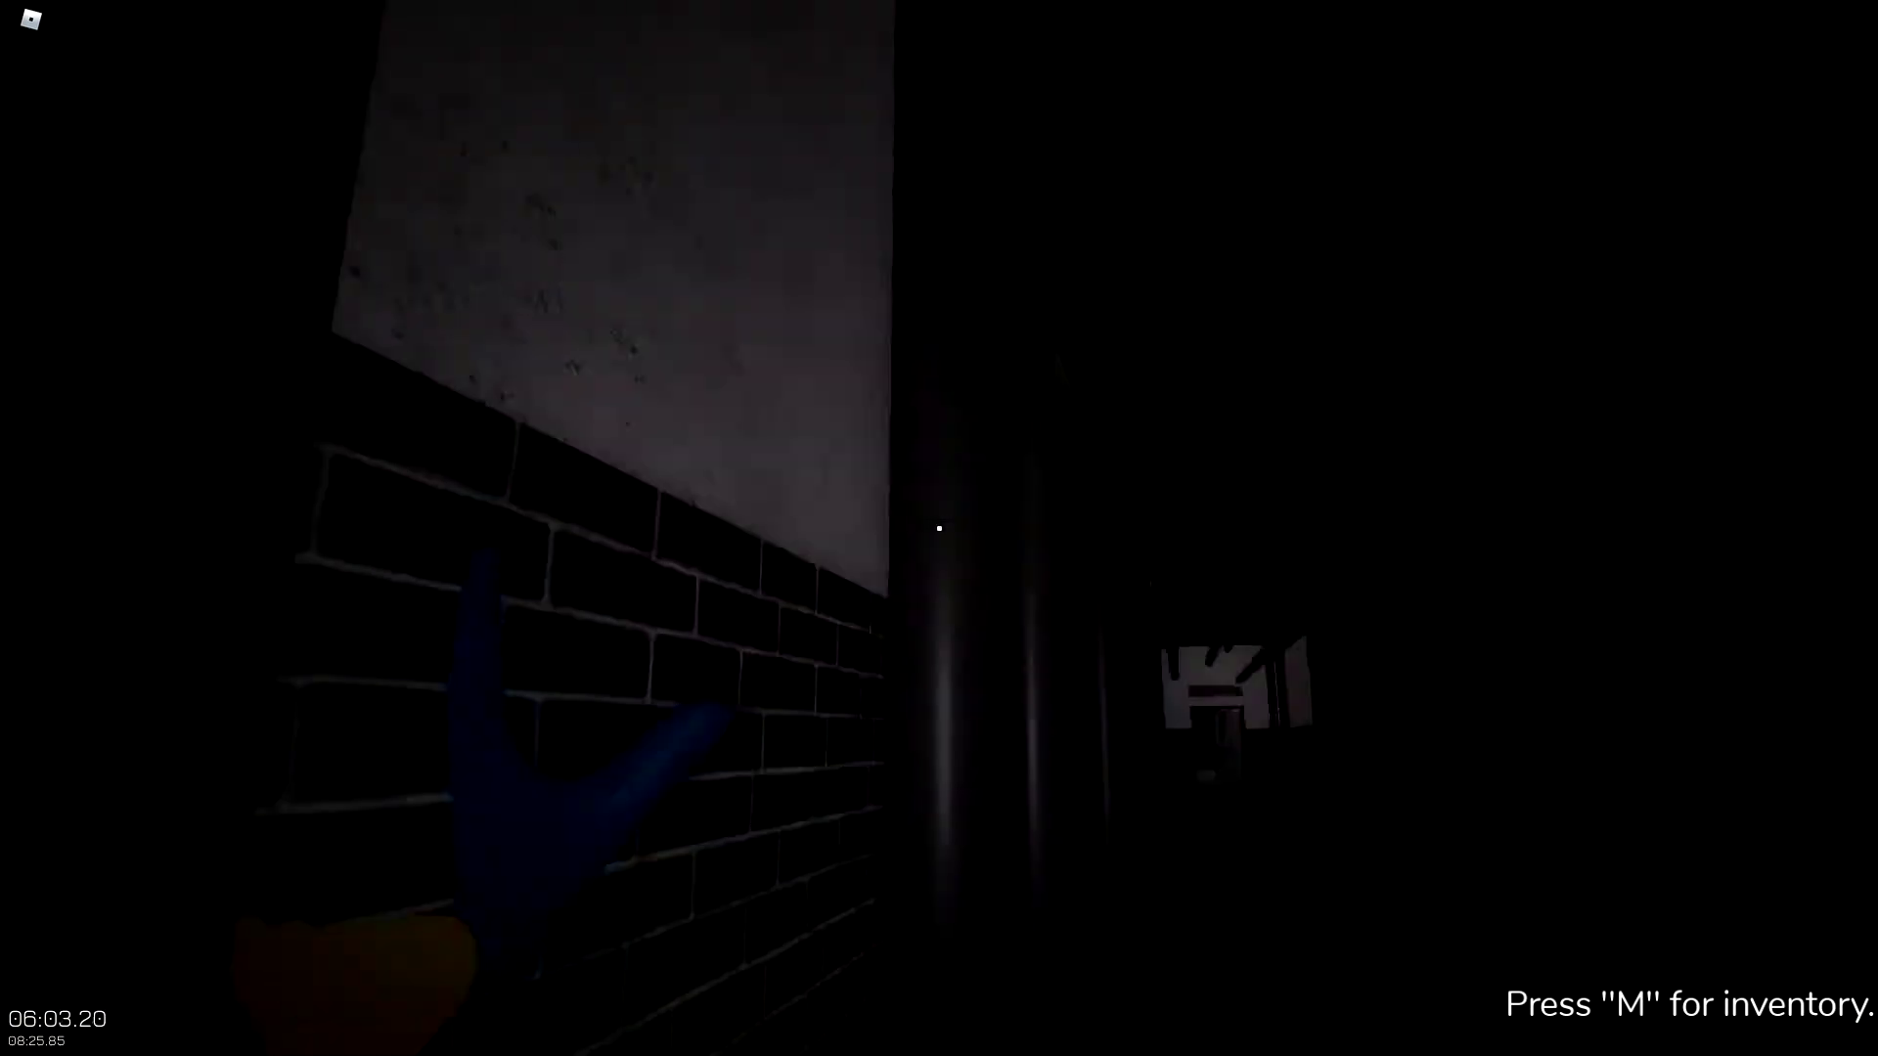
{"action": "key", "text": "w"}
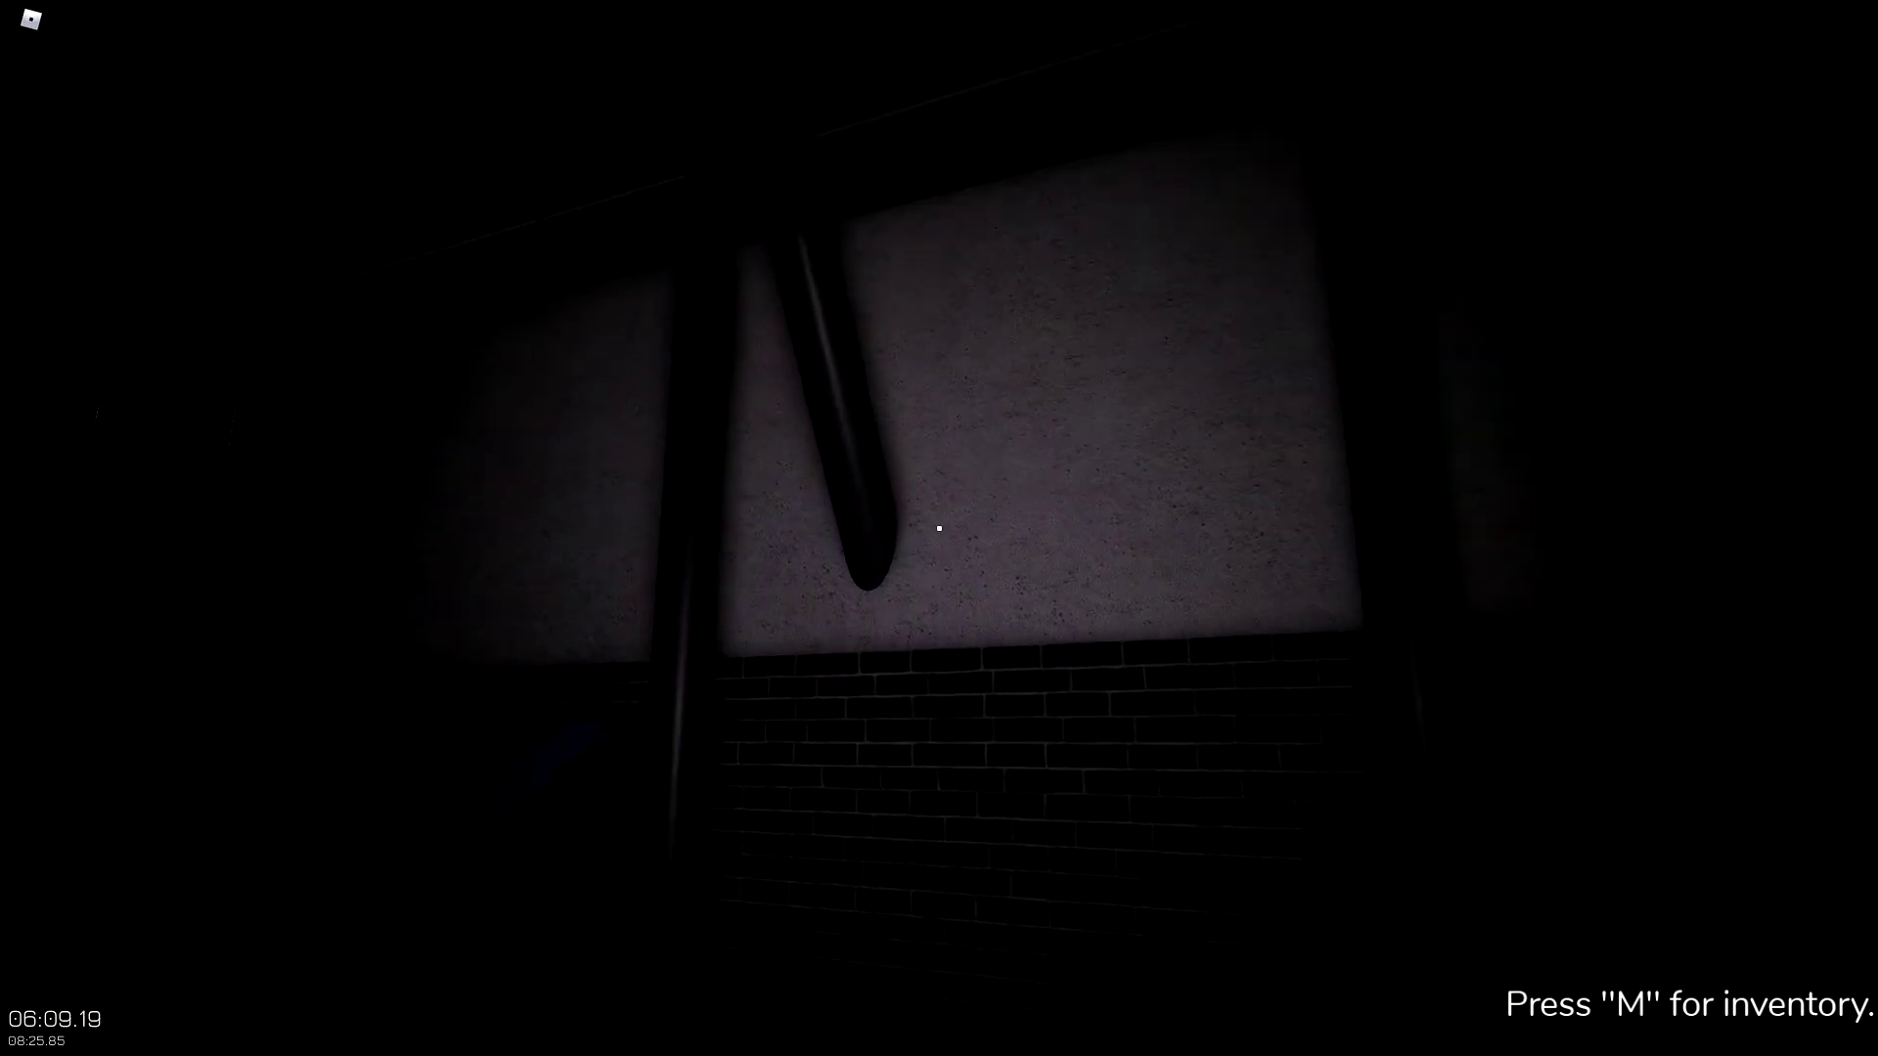
{"action": "key", "text": "w"}
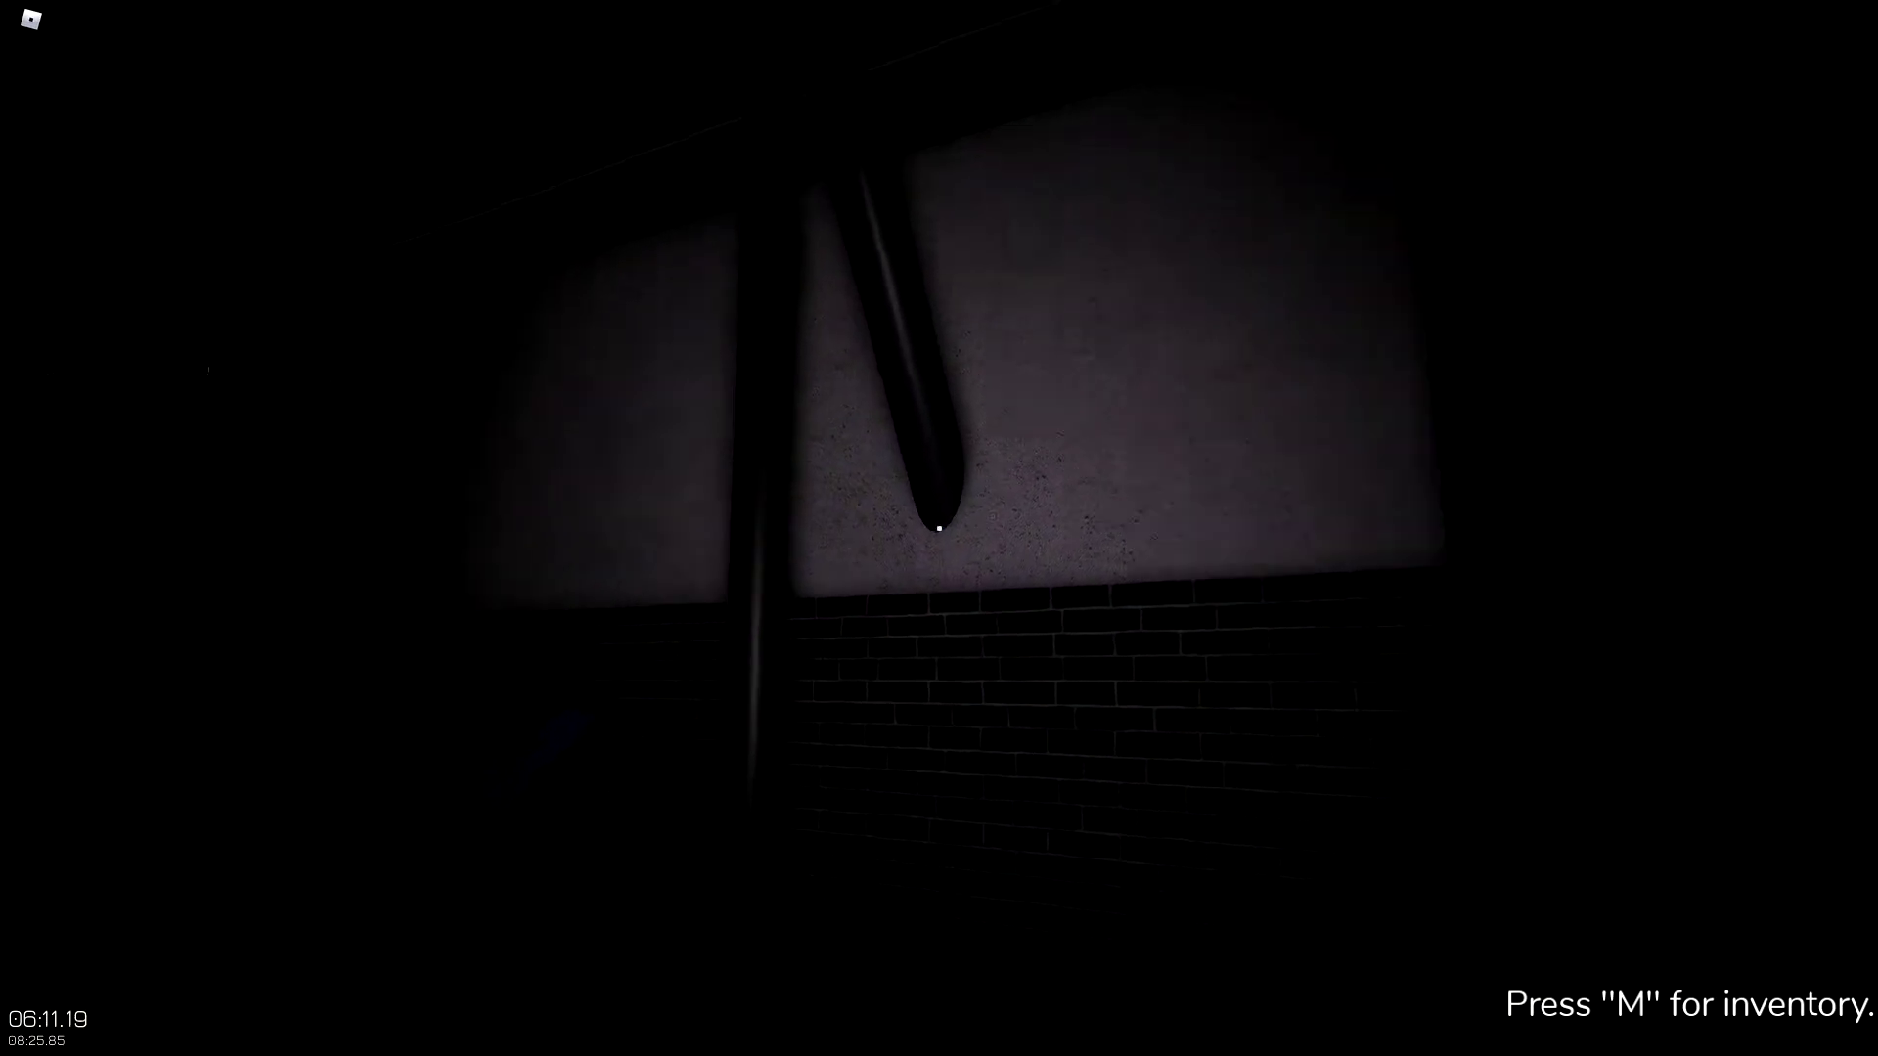
{"action": "key", "text": "w"}
{"action": "key", "text": "w"}
- Go through the lit open doorway and head to the railed staircase
{"action": "key", "text": "w"}
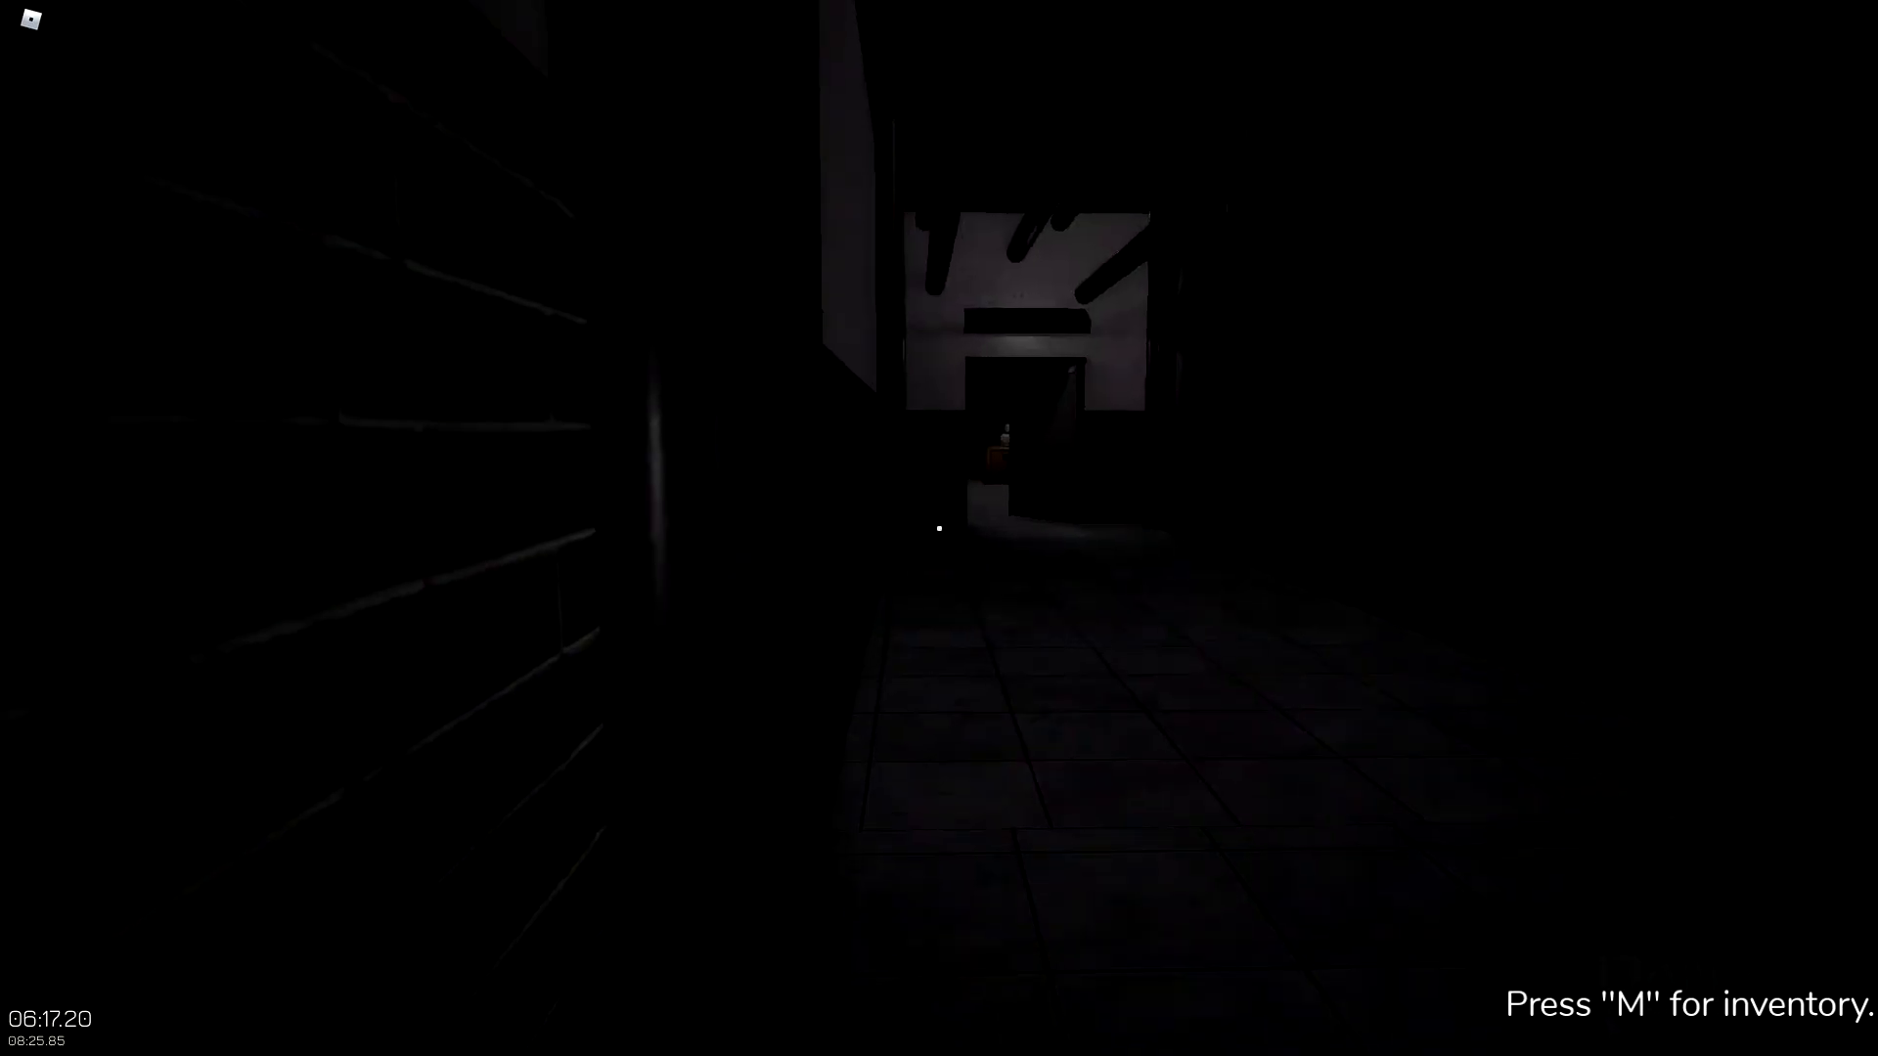
{"action": "key", "text": "w"}
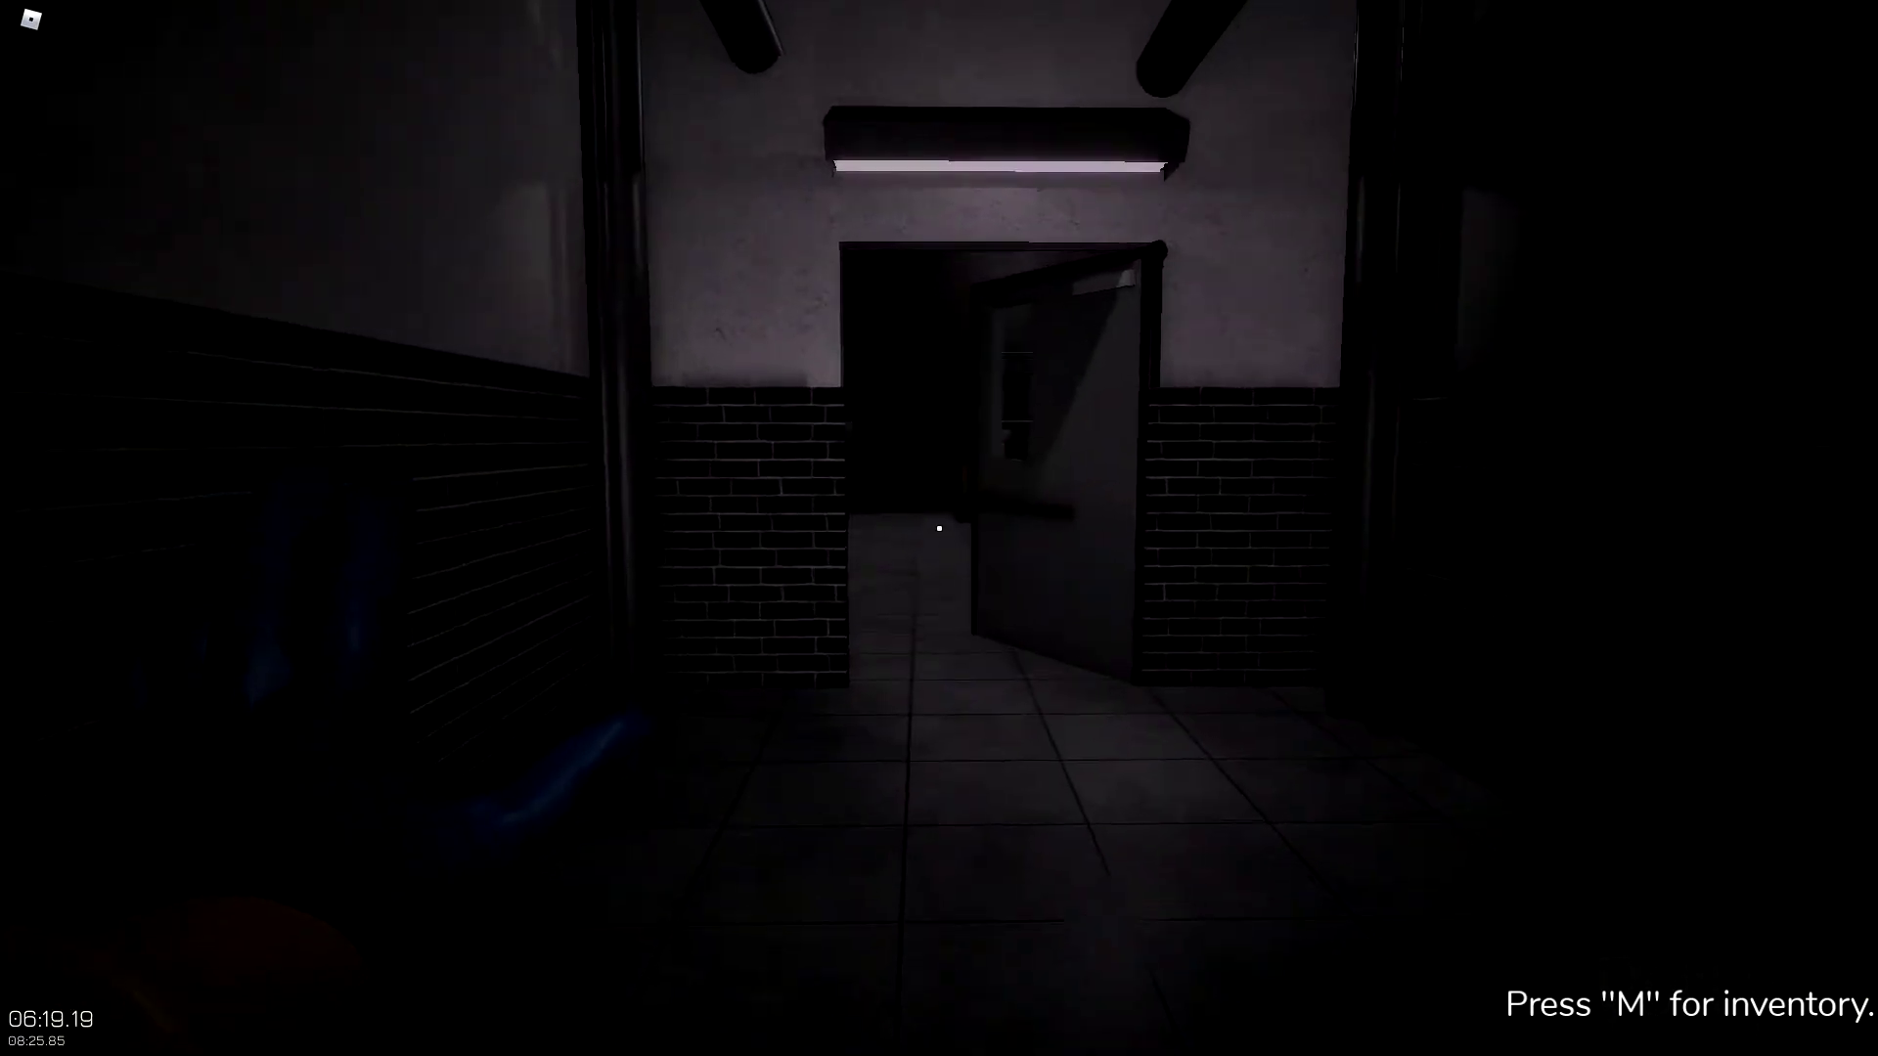
{"action": "key", "text": "w"}
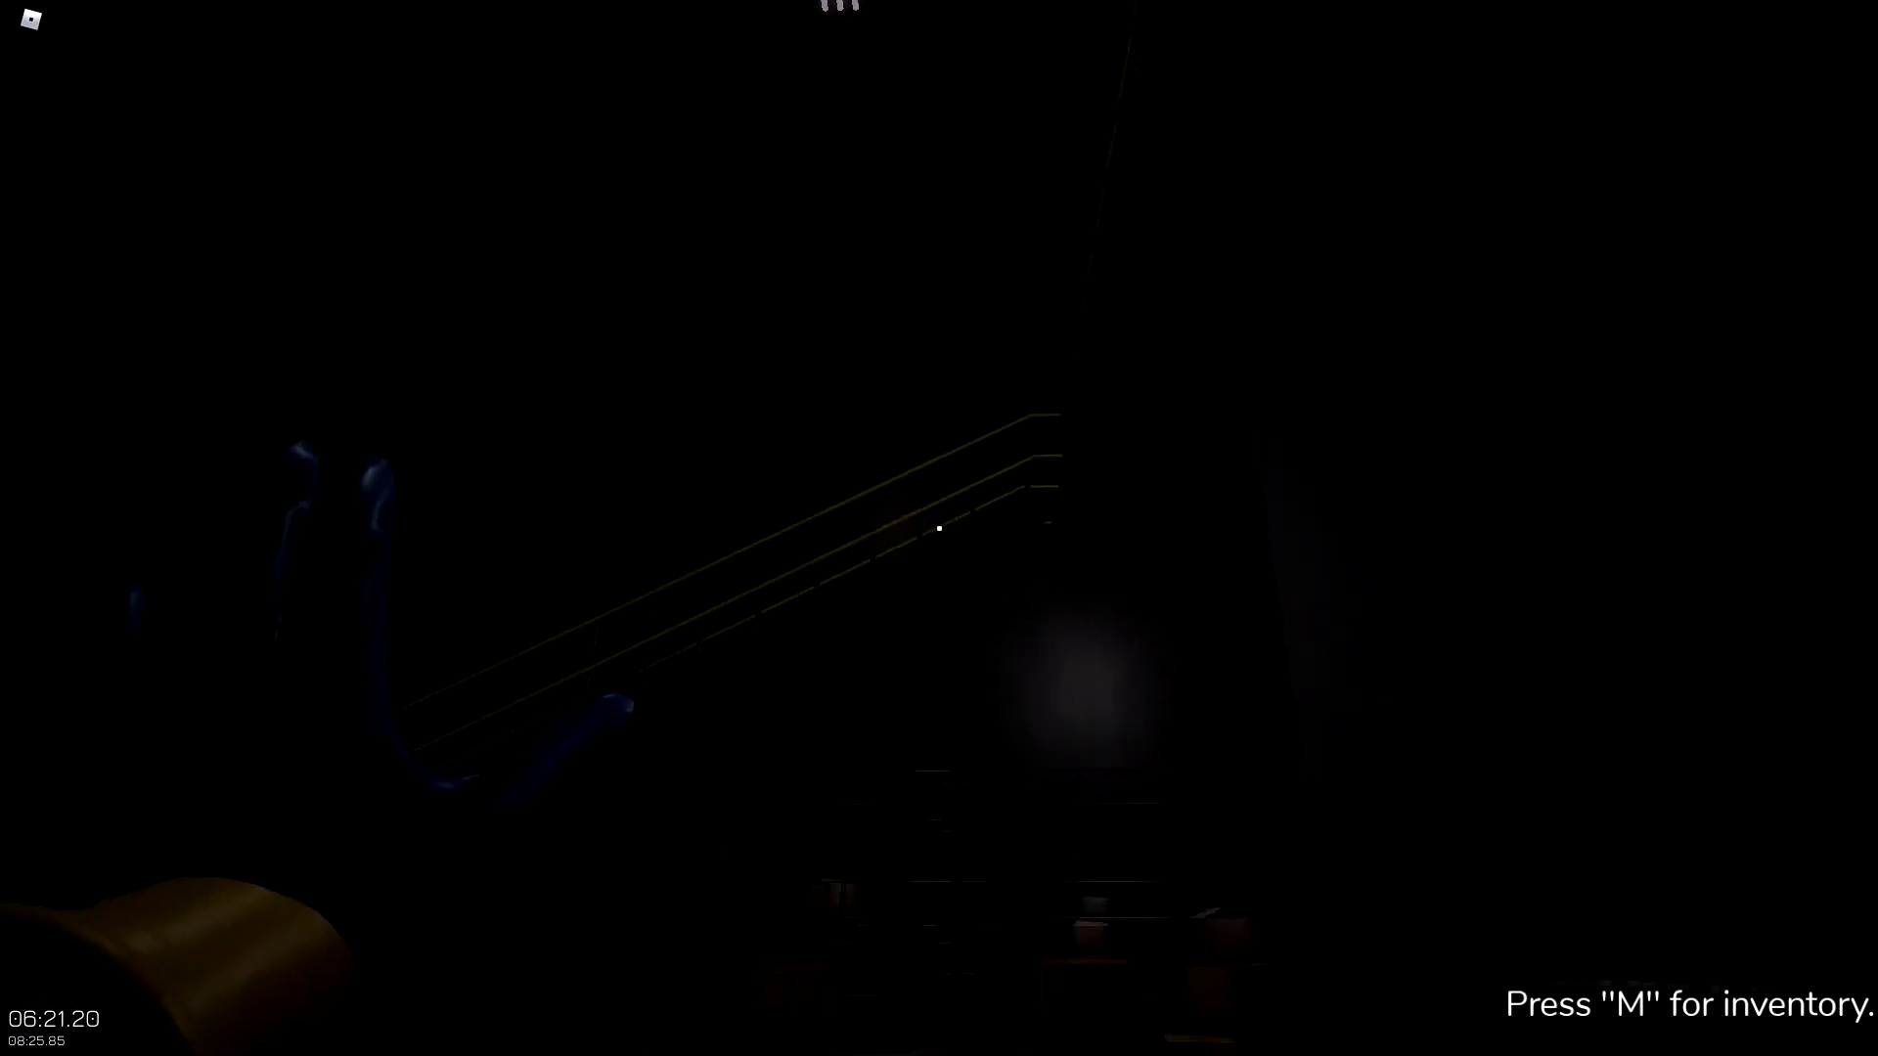
{"action": "key", "text": "w"}
{"action": "key", "text": "w"}
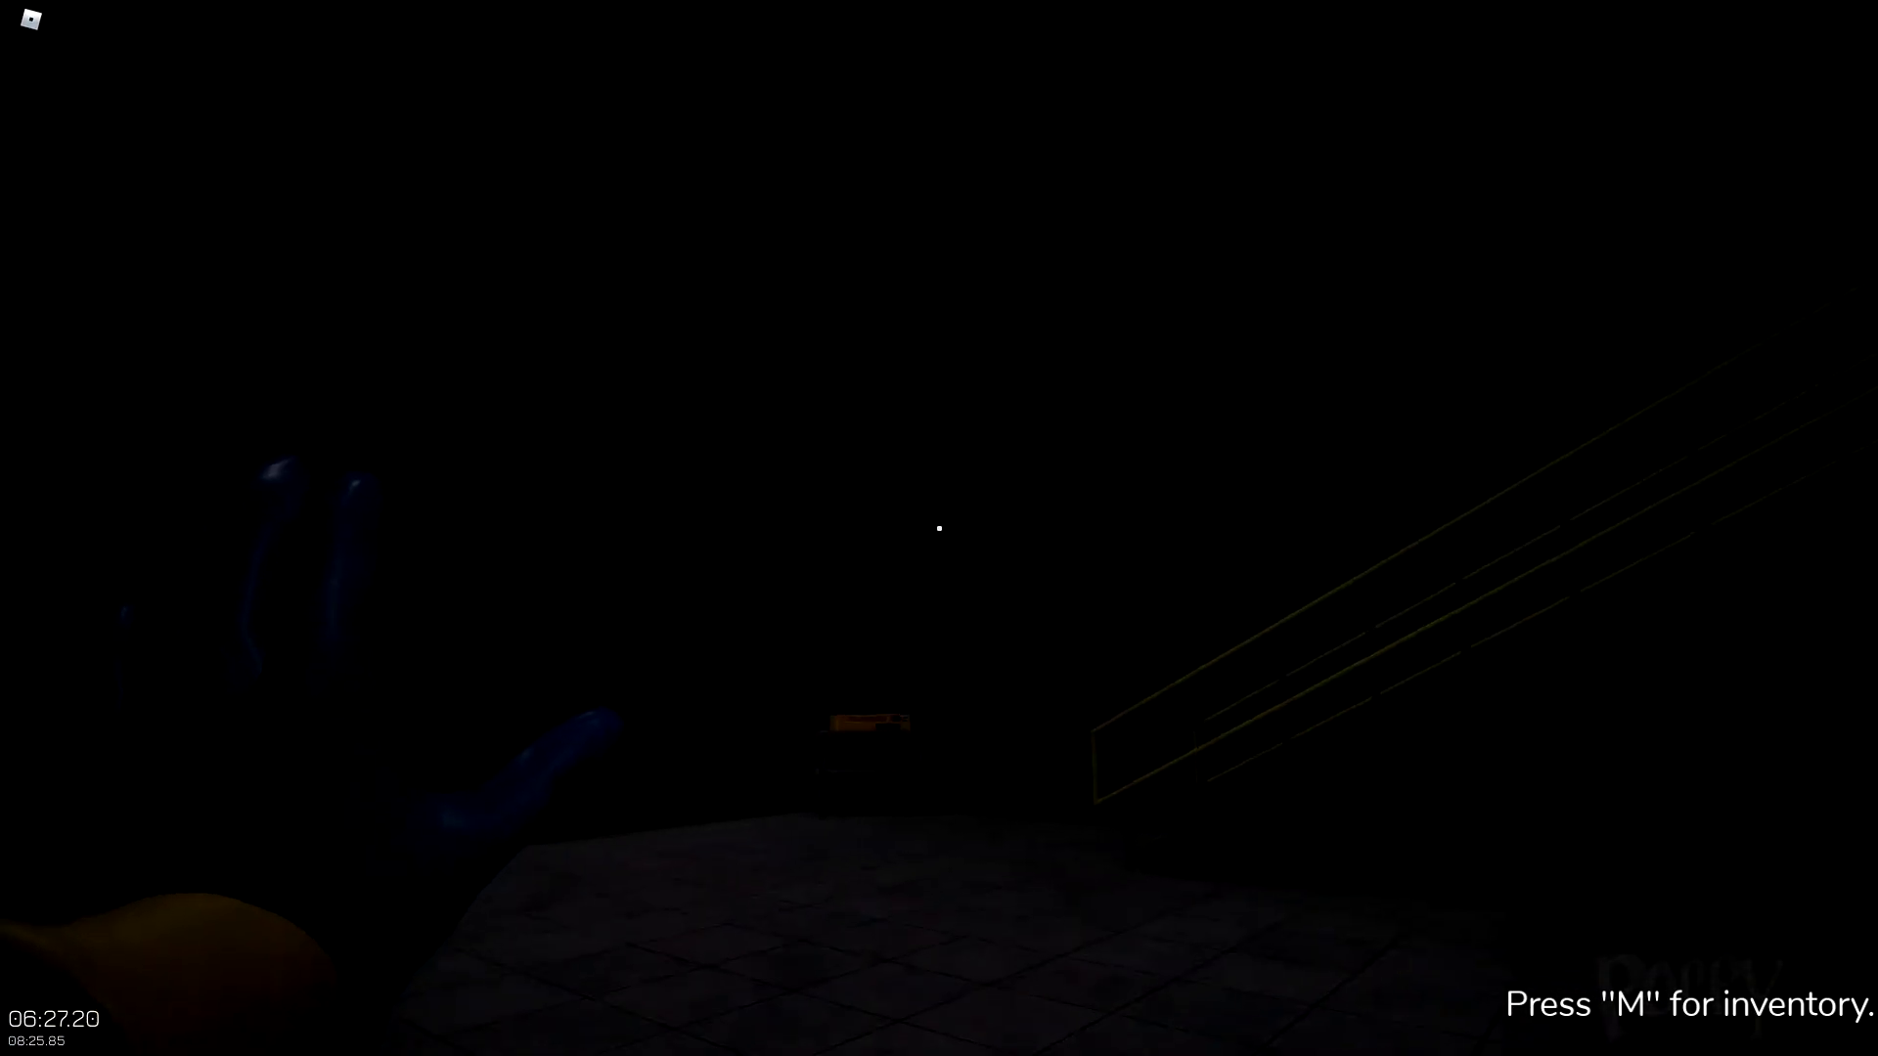
{"action": "key", "text": "w"}
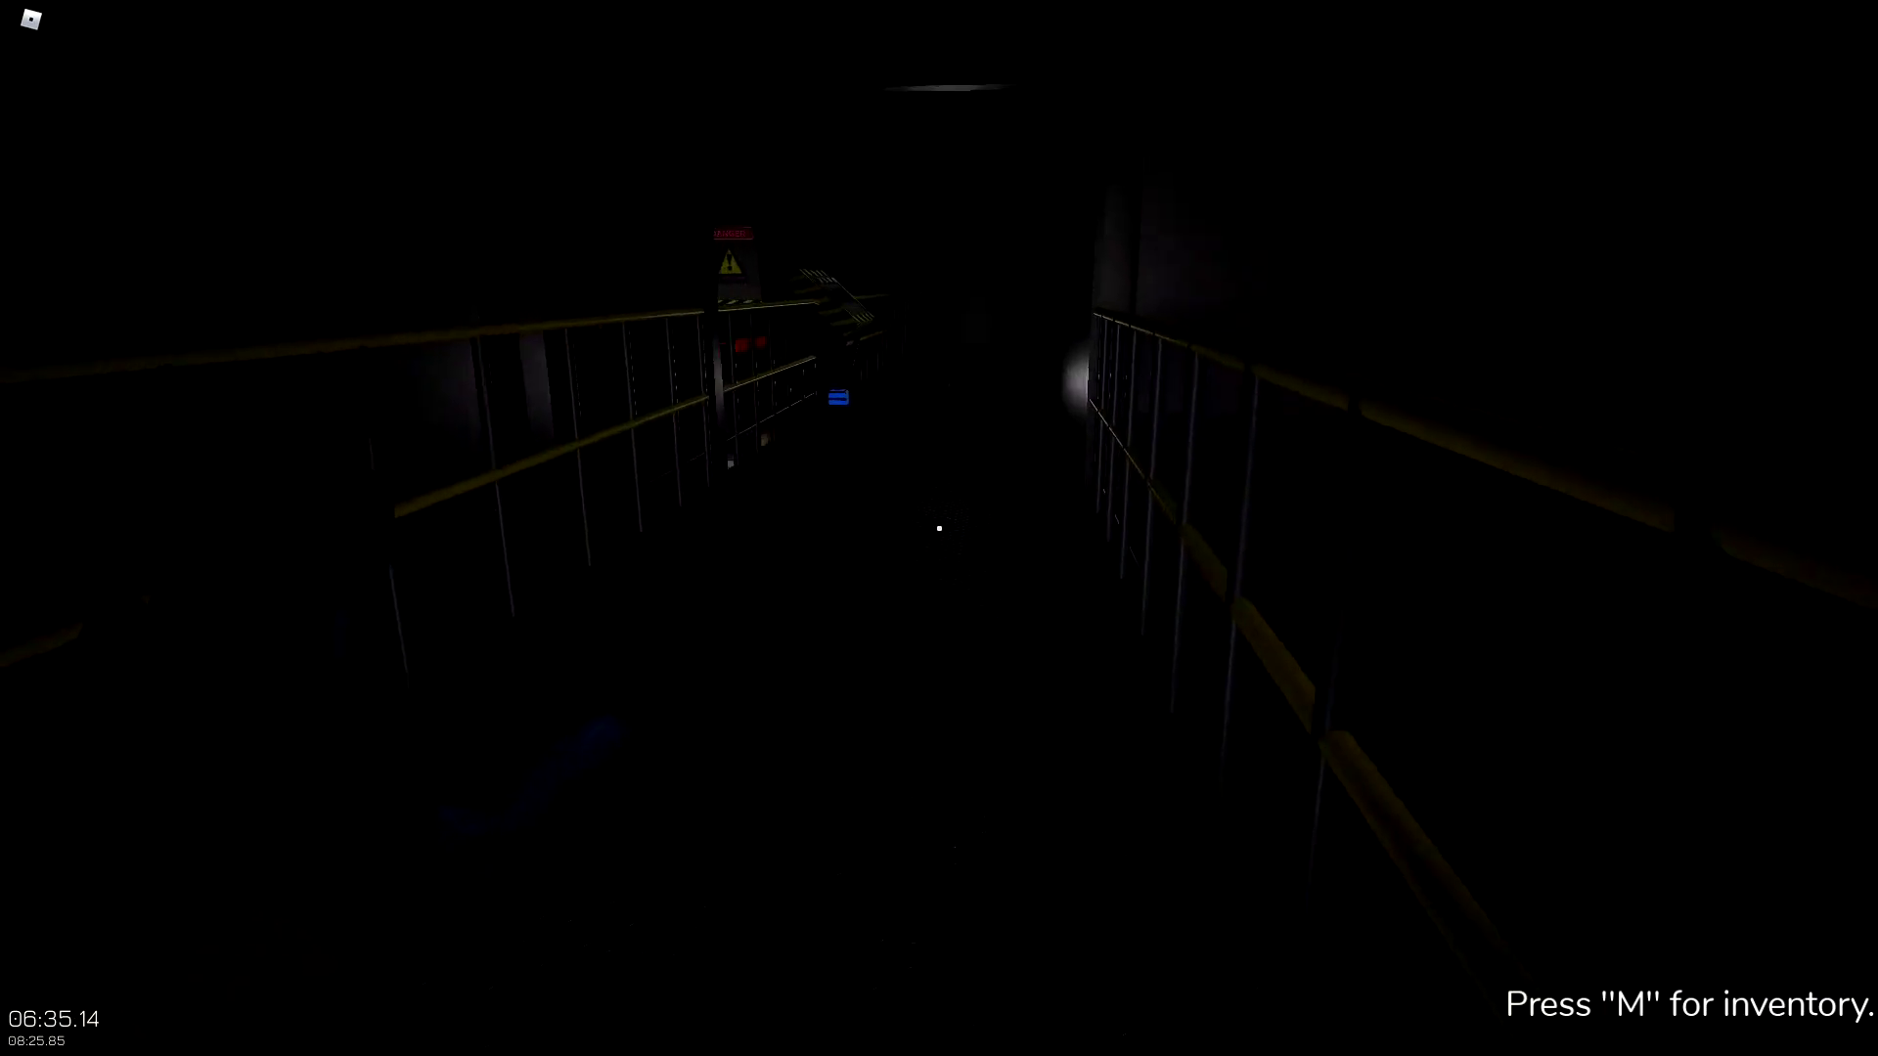
- Hit the coloured panel buttons with the grab hand and walk the yellow catwalk railing
{"action": "key", "text": "w"}
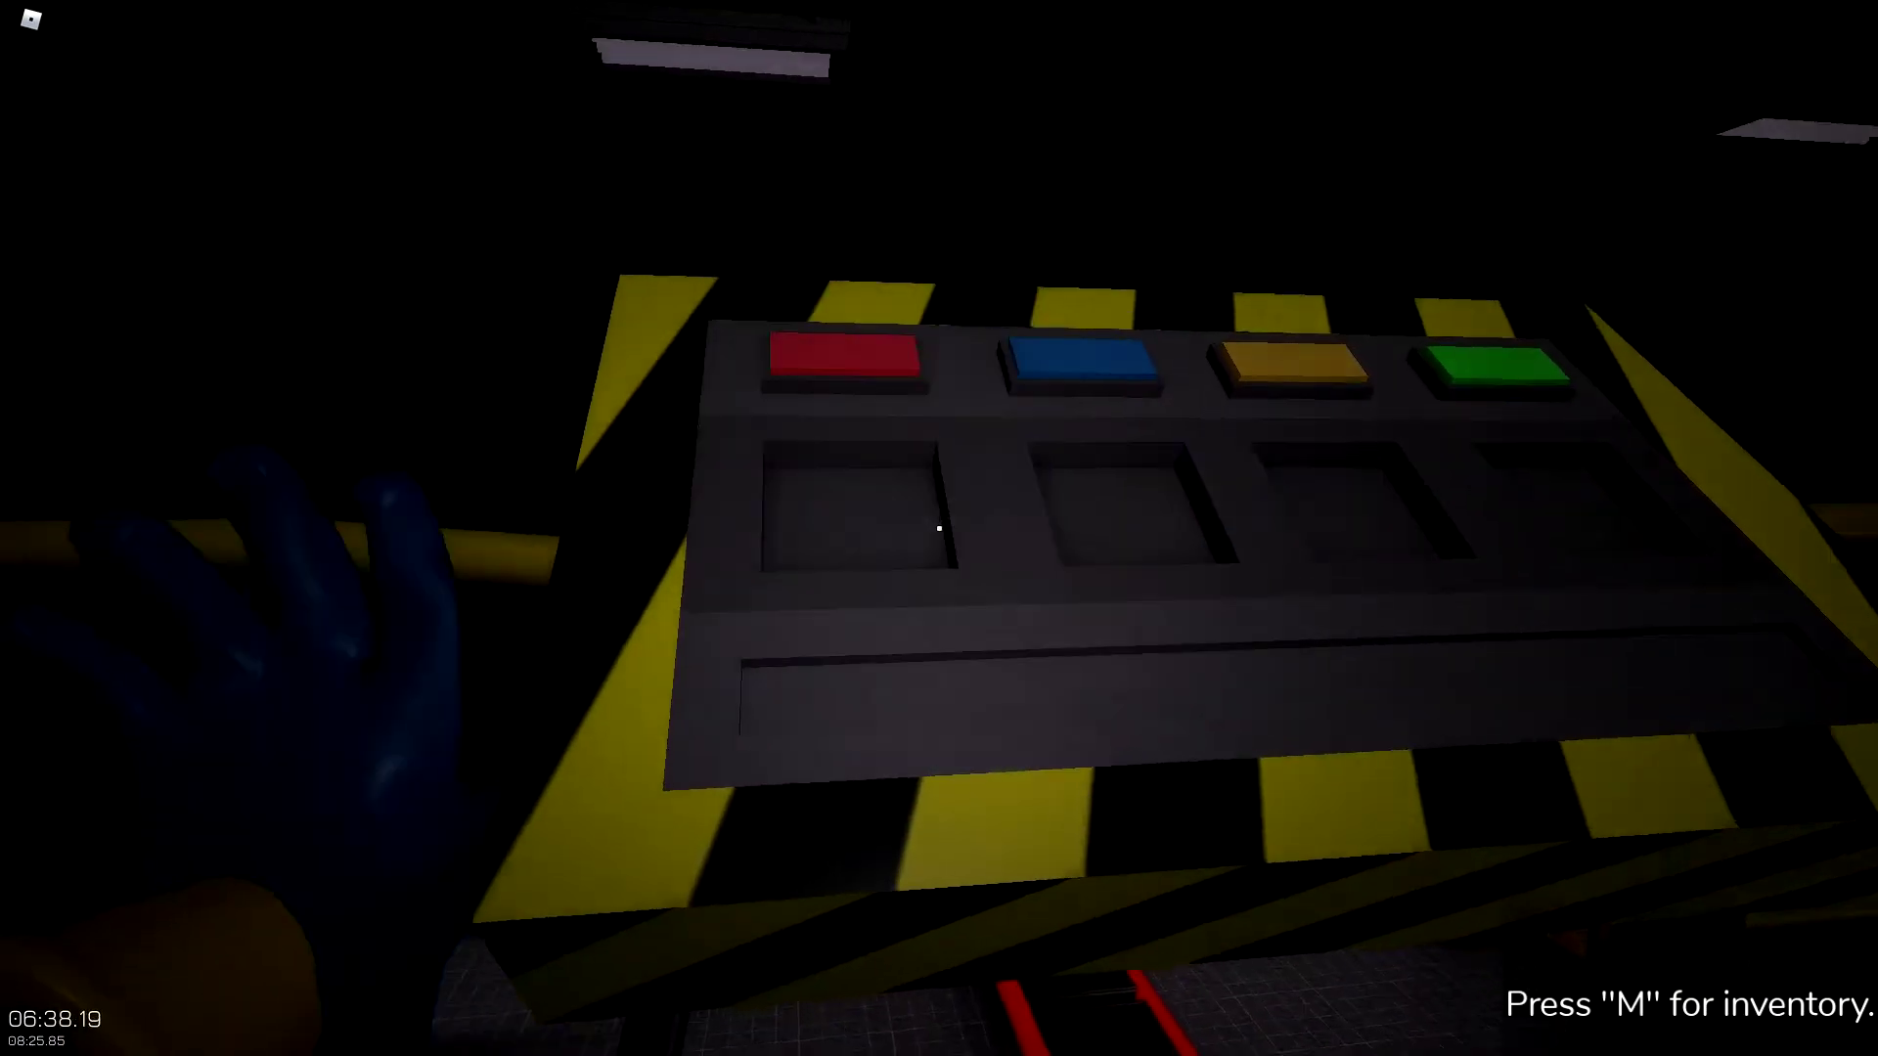
{"action": "left_click", "coordinate": [939, 528]}
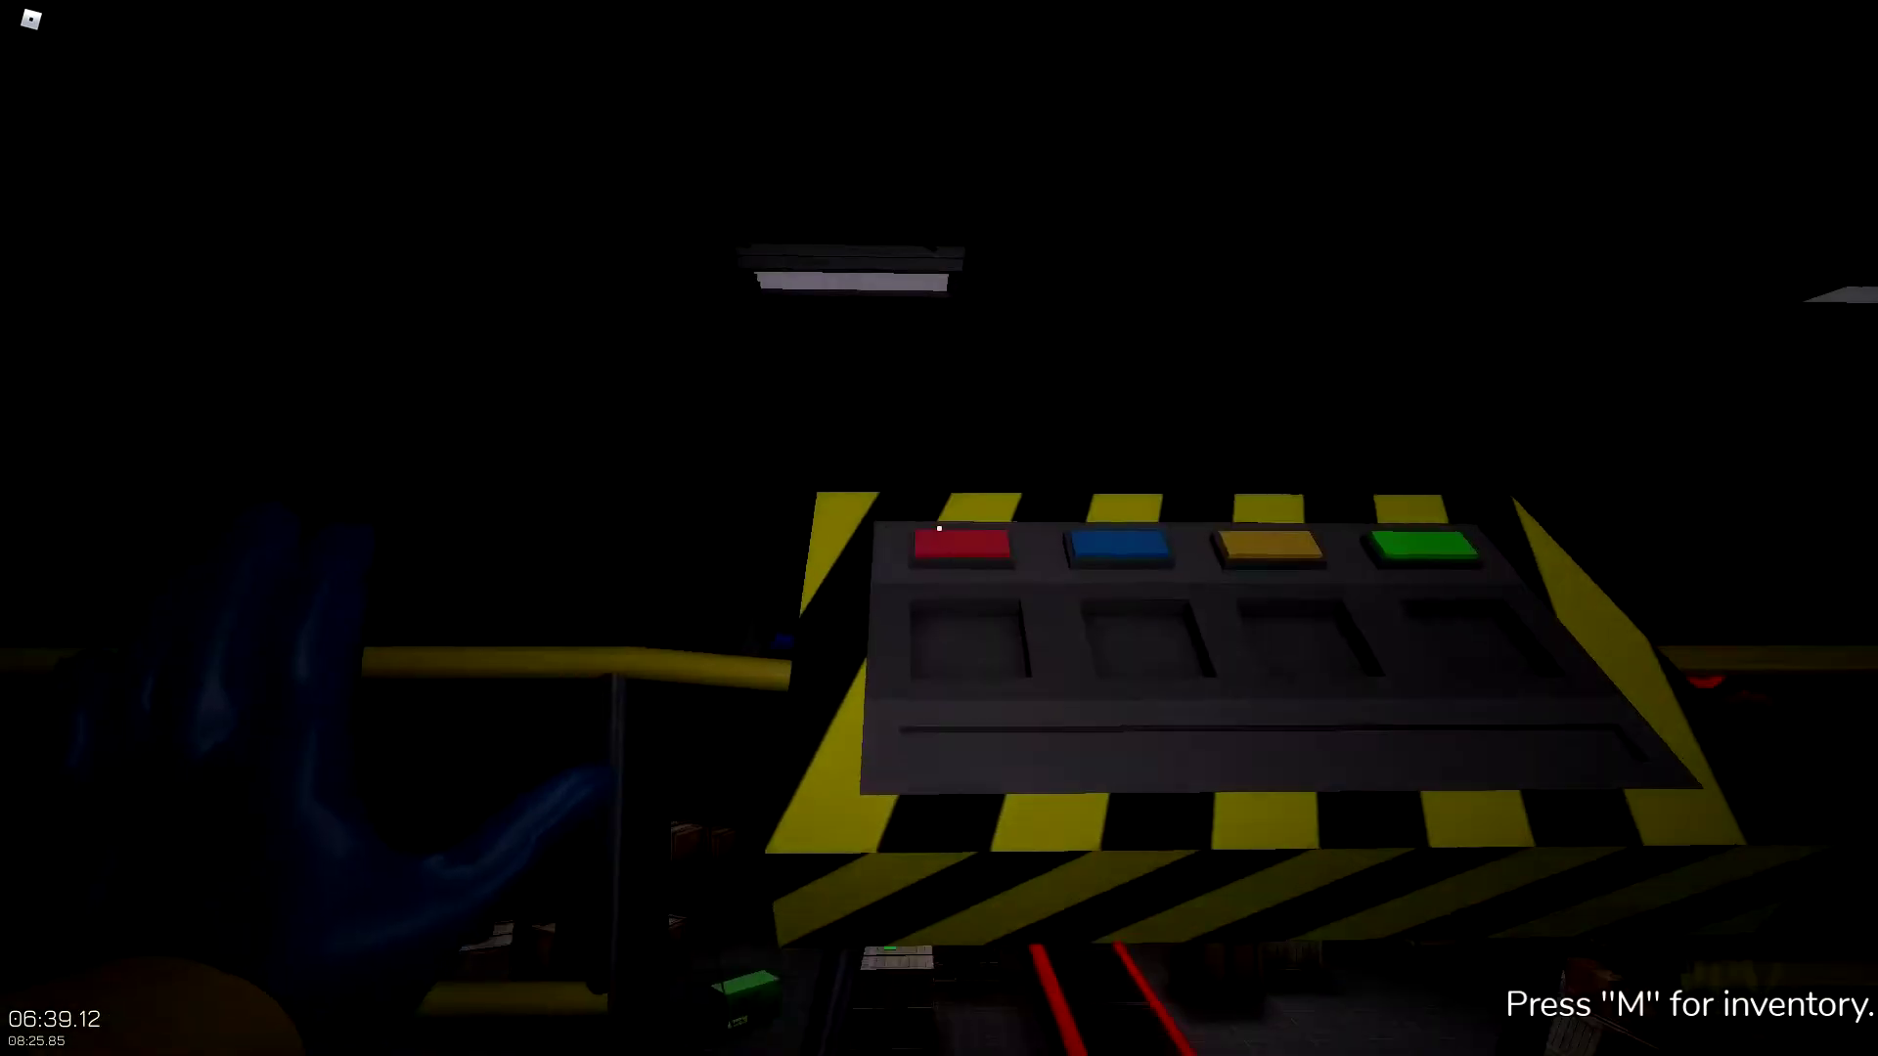
{"action": "key", "text": "w"}
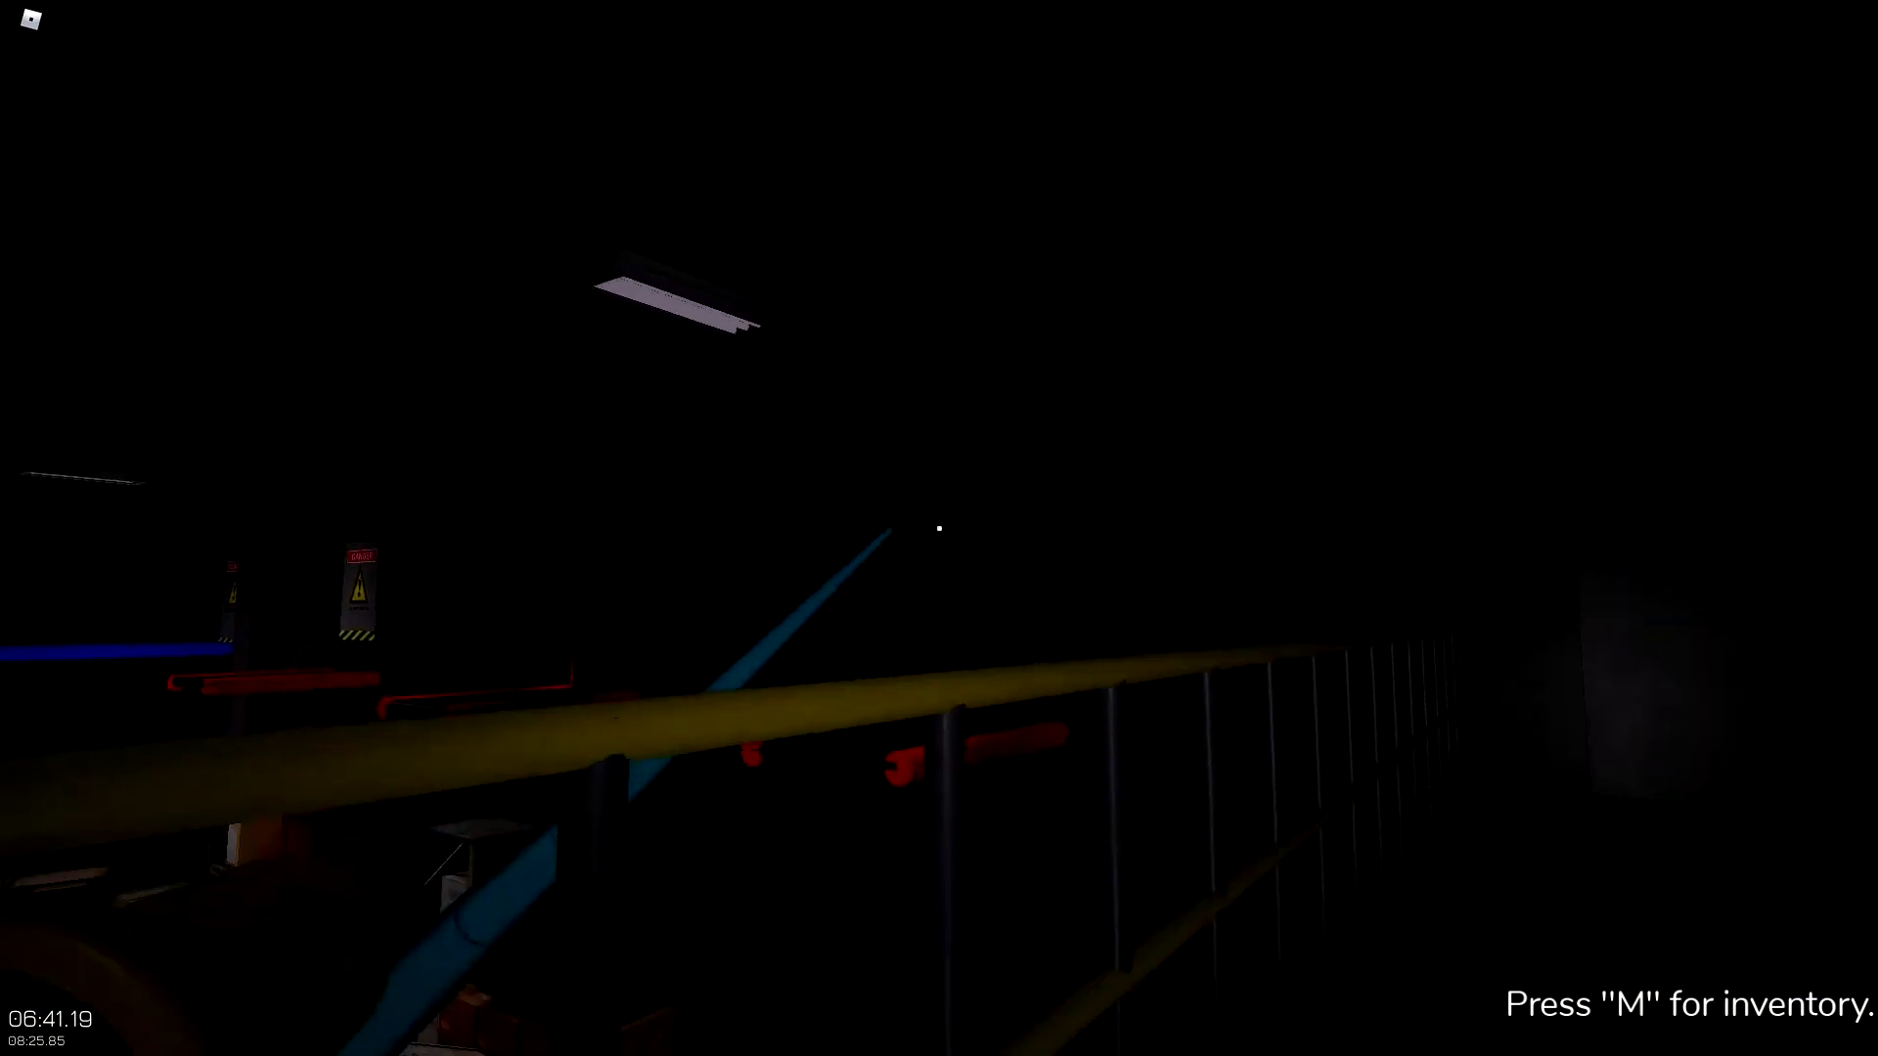
{"action": "key", "text": "w"}
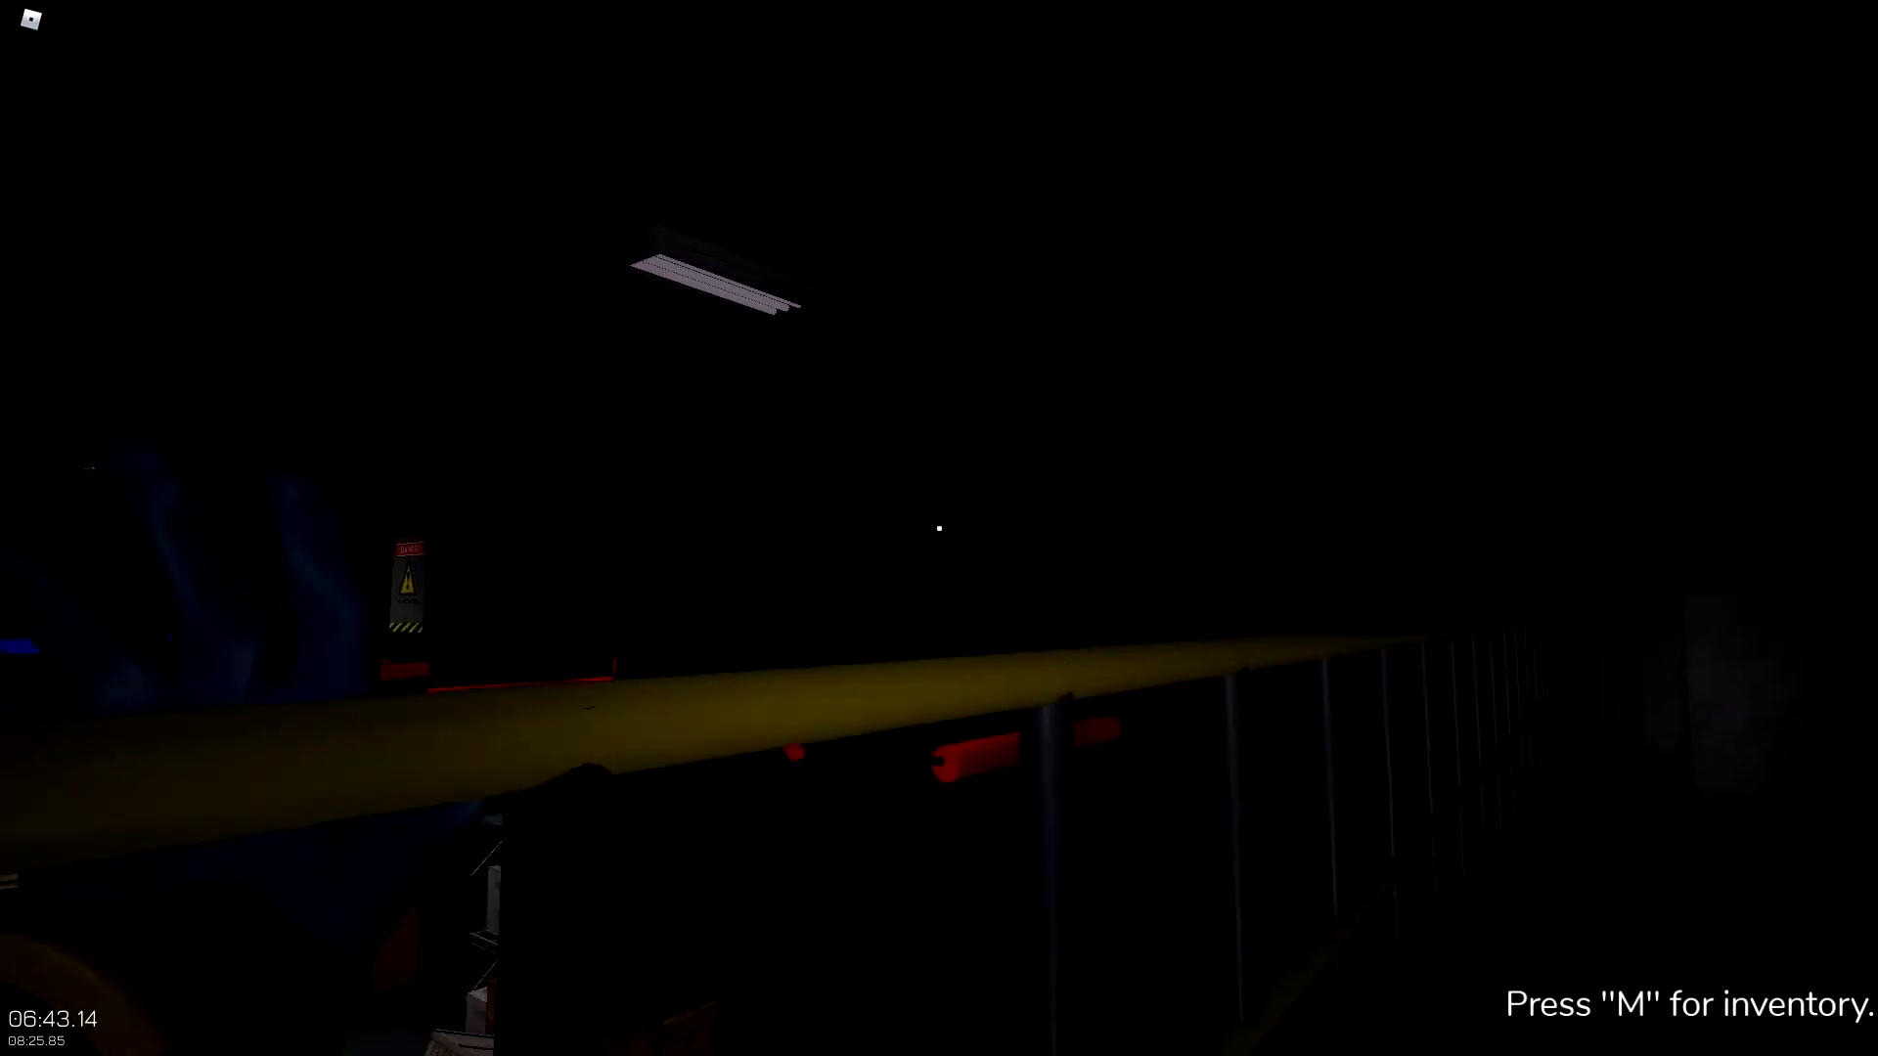
{"action": "key", "text": "w"}
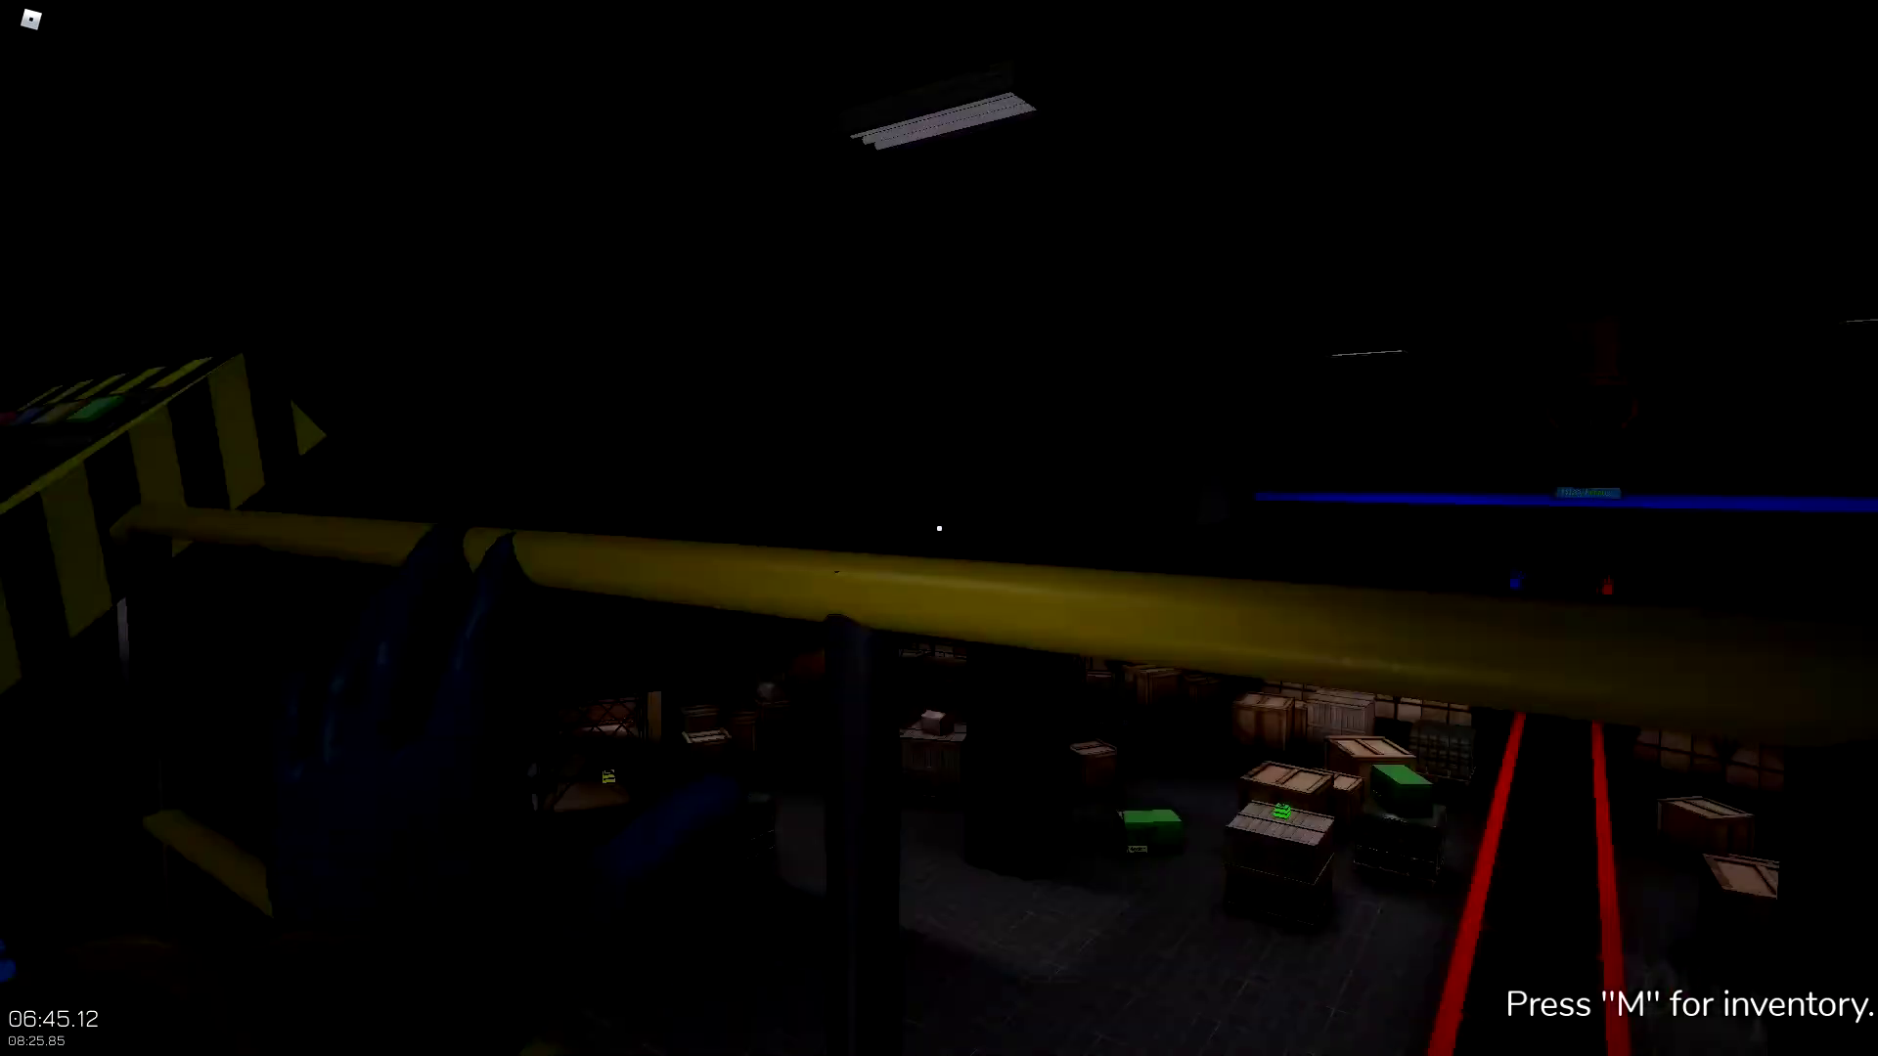
- Pick up the blue cube and place it in the control panel
{"action": "key", "text": "w"}
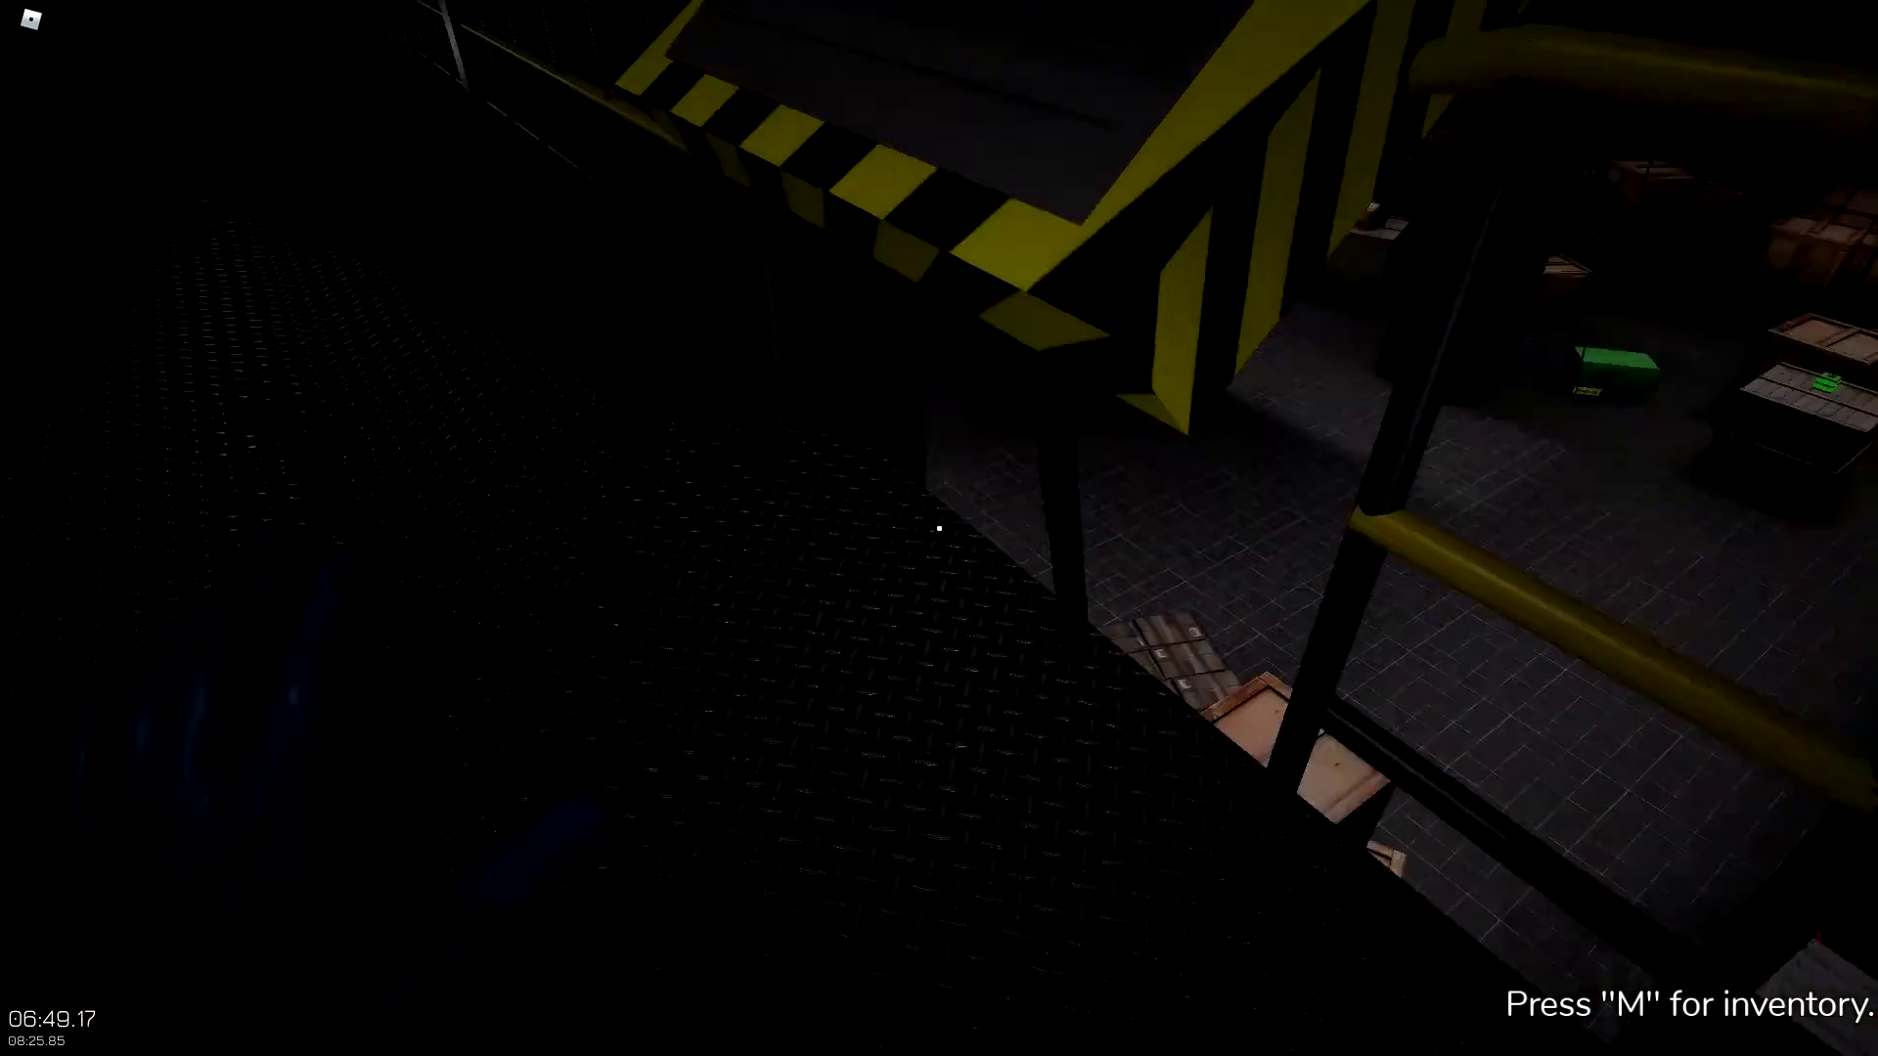
{"action": "key", "text": "e"}
{"action": "key", "text": "w"}
{"action": "key", "text": "e"}
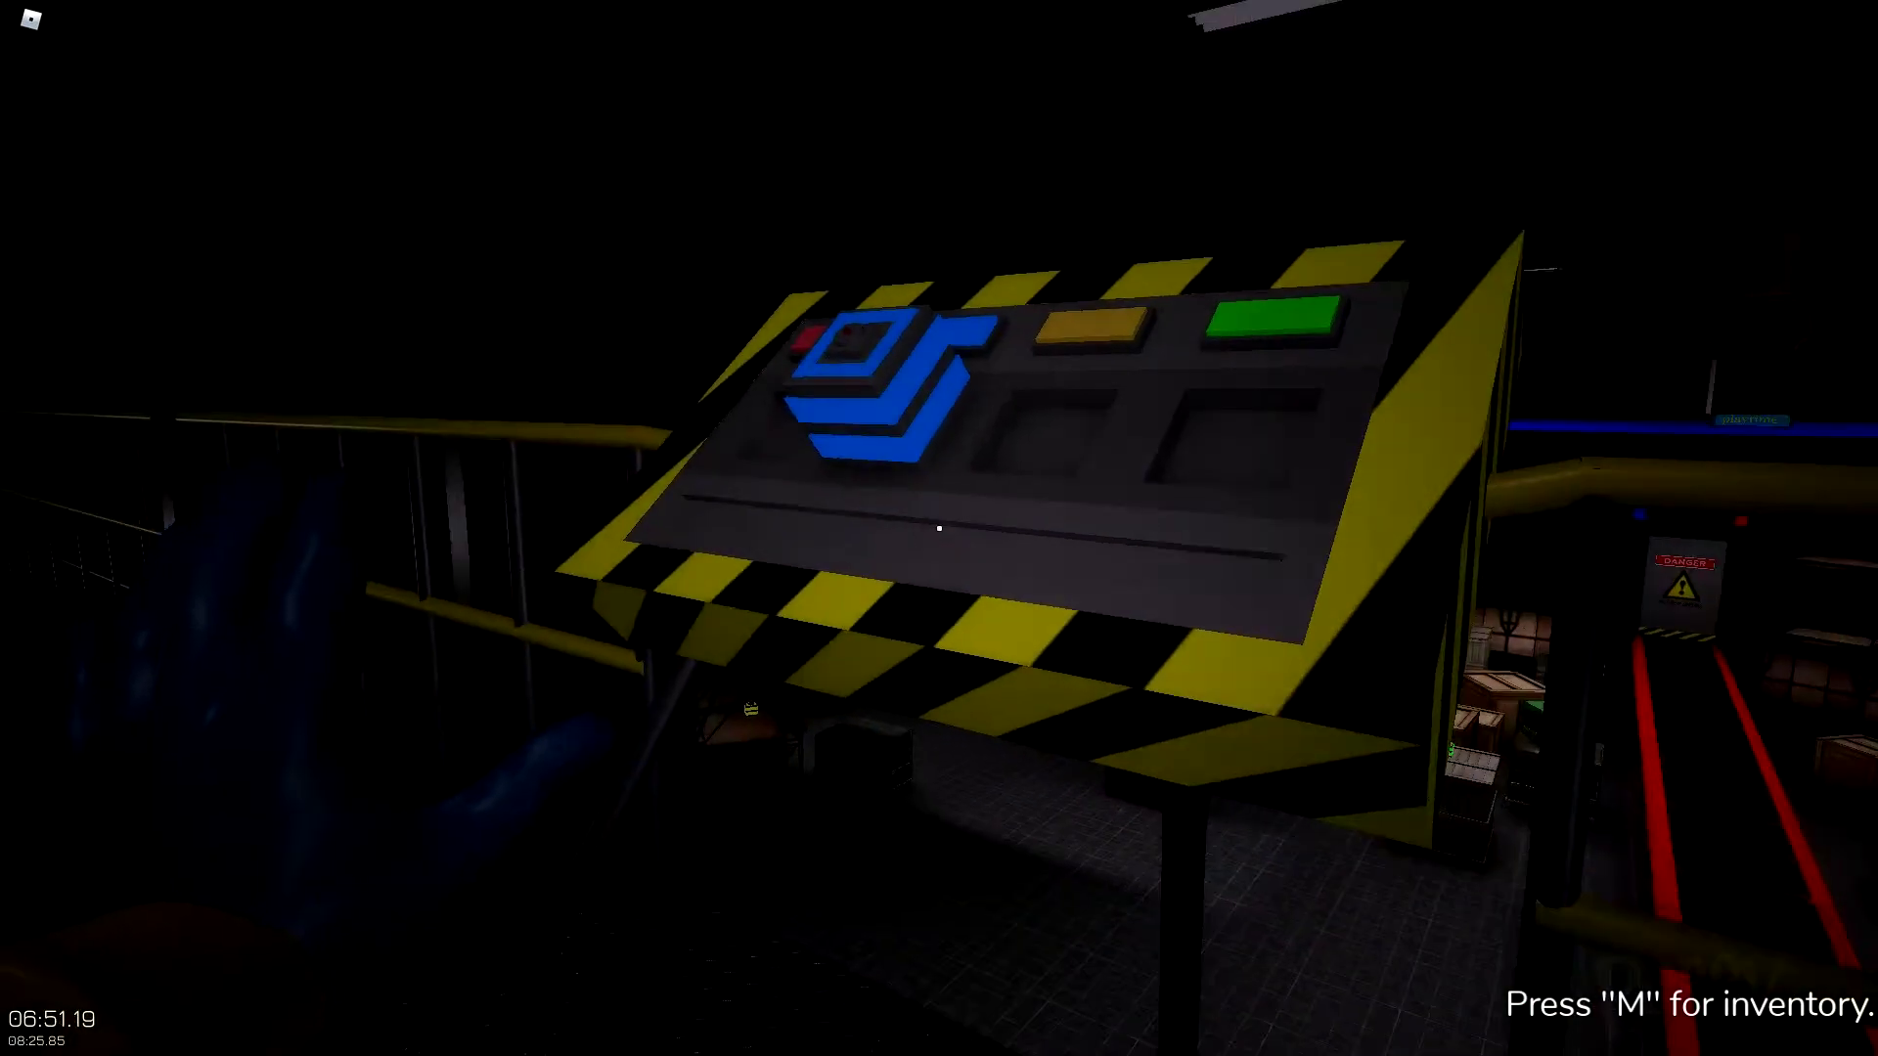
- Follow the conveyor to the wooden crates and grab the glowing green cube
{"action": "key", "text": "w"}
{"action": "key", "text": "w"}
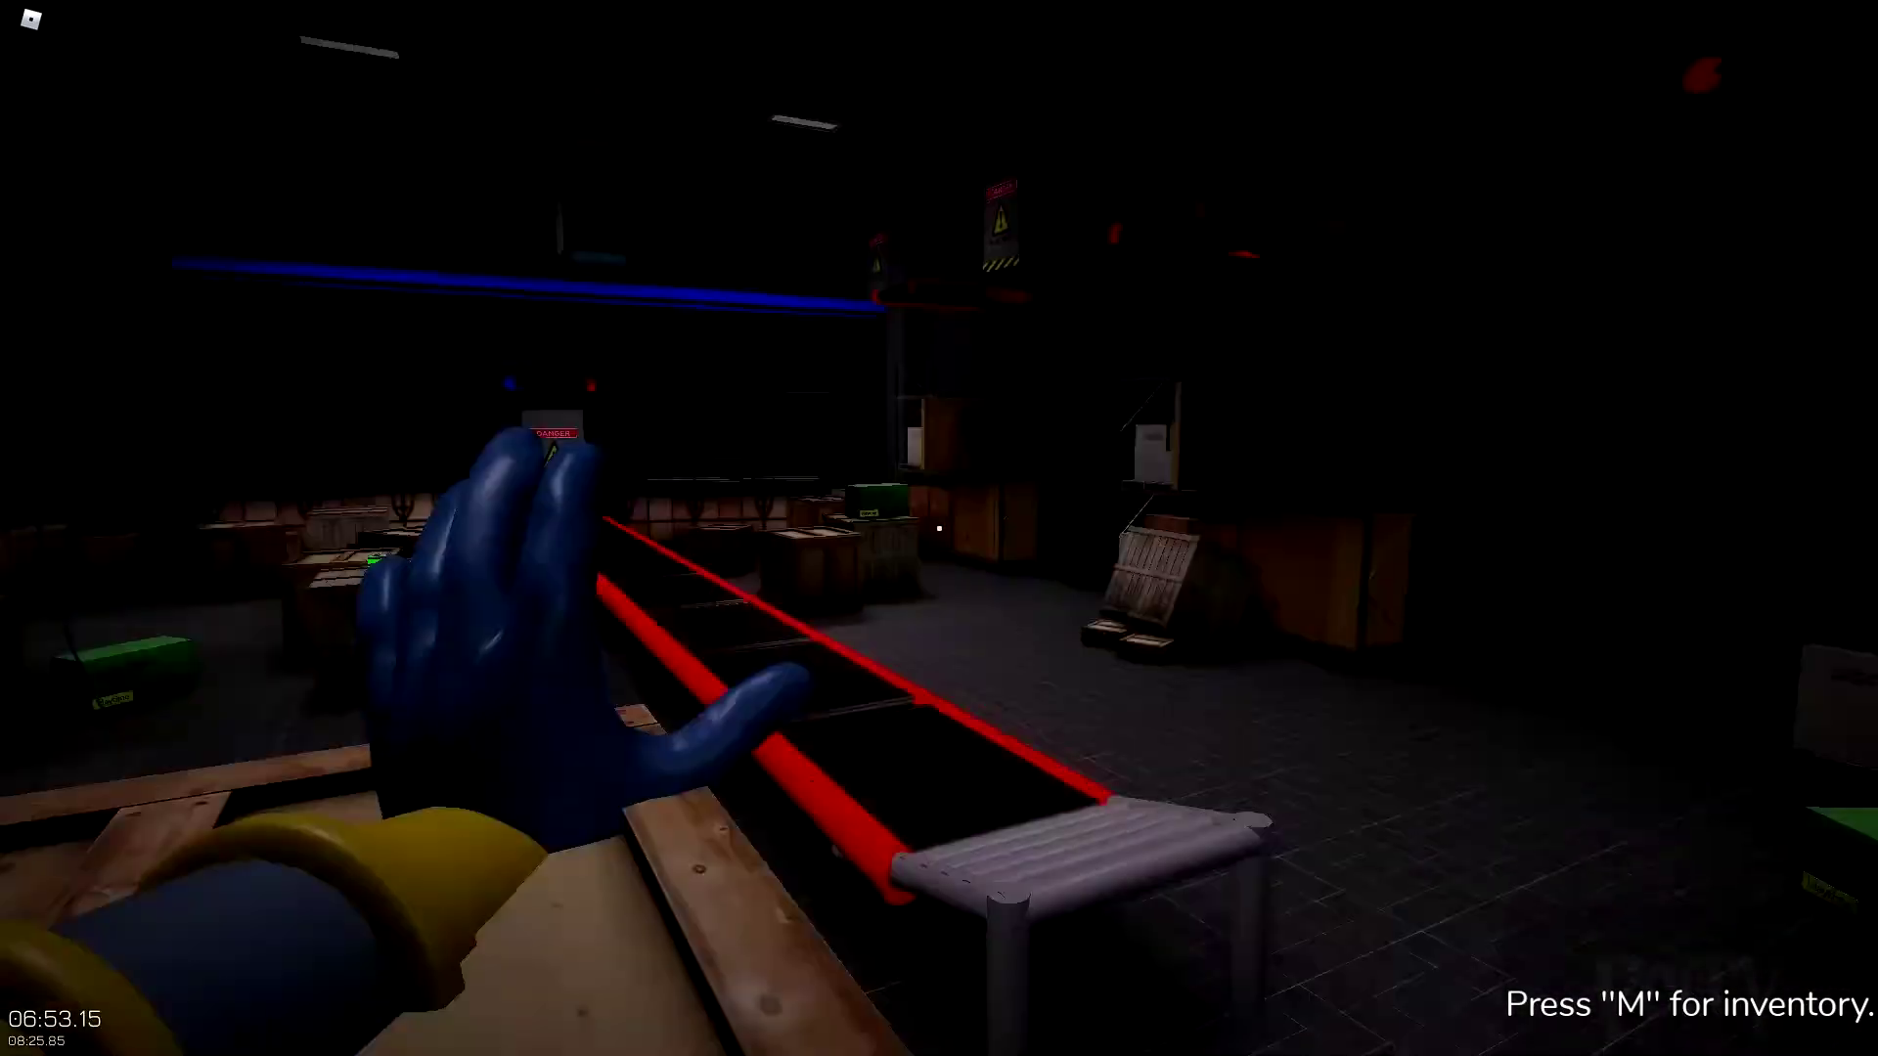
{"action": "key", "text": "w"}
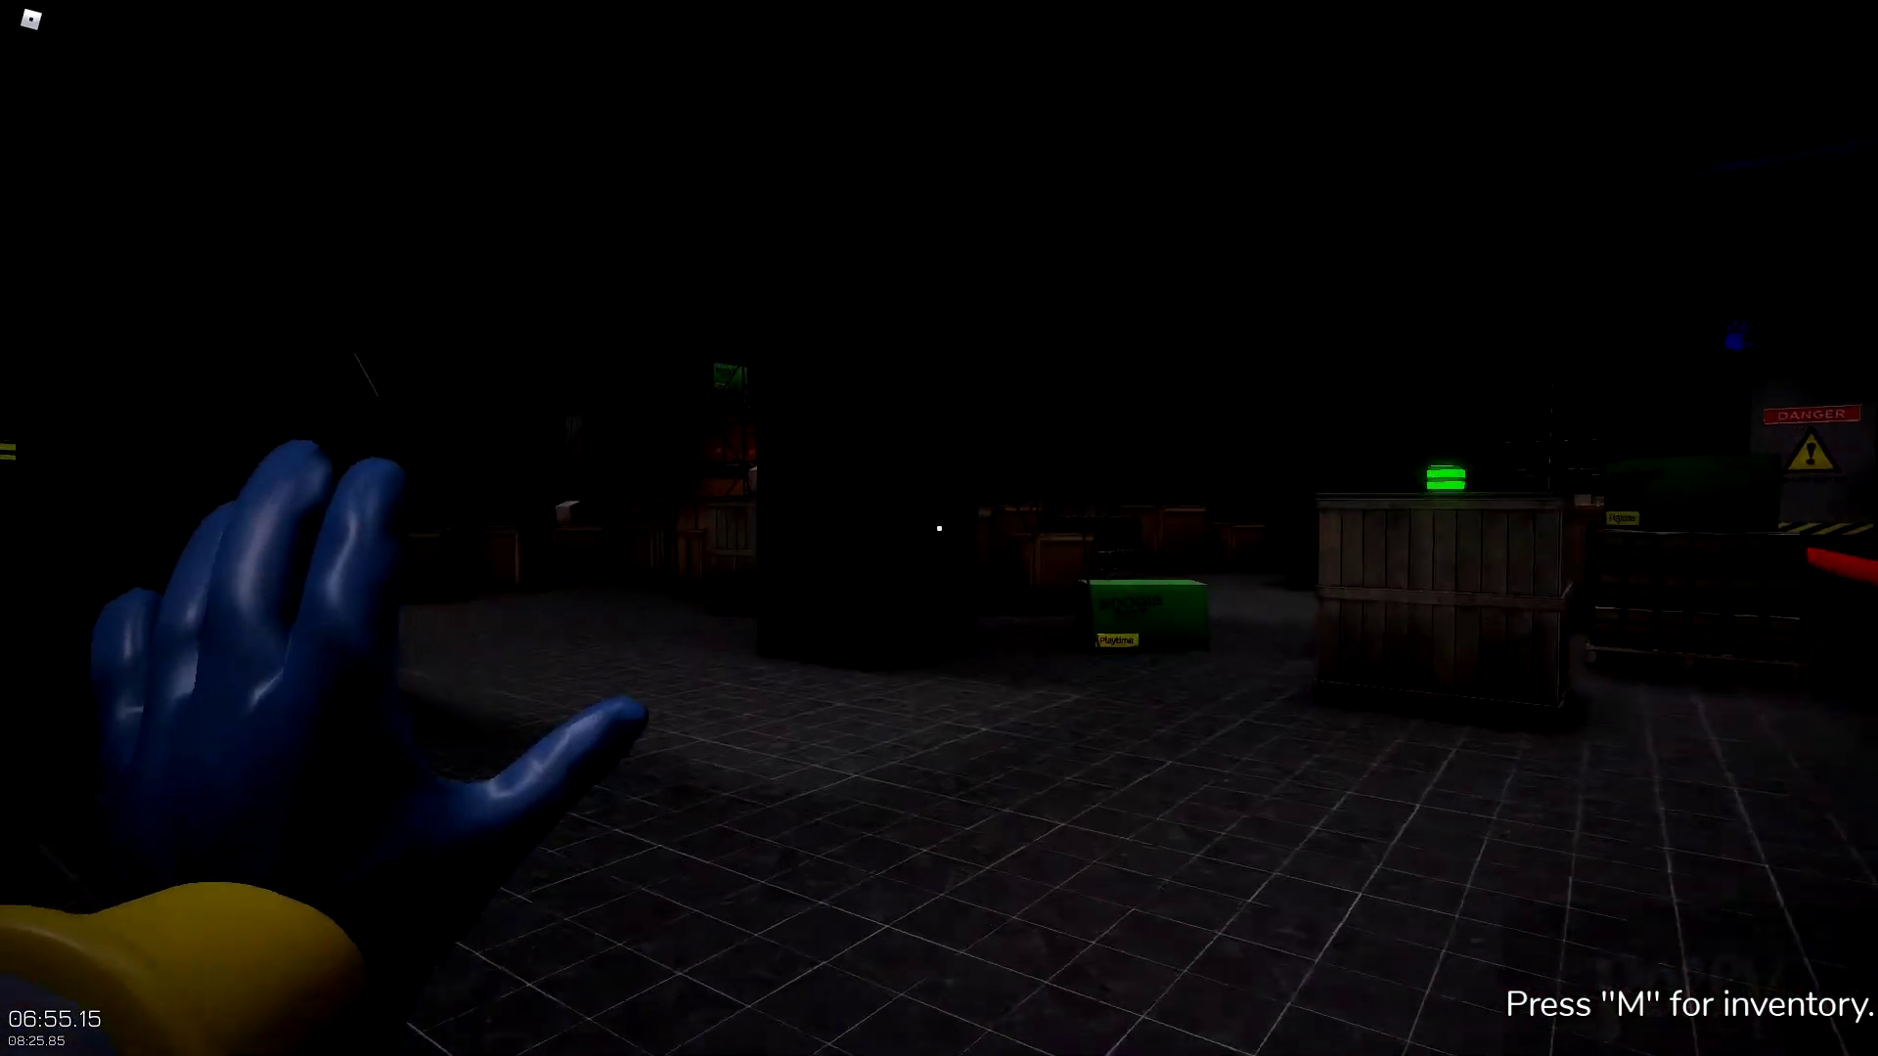
{"action": "key", "text": "w"}
{"action": "key", "text": "e"}
{"action": "key", "text": "w"}
{"action": "key", "text": "w"}
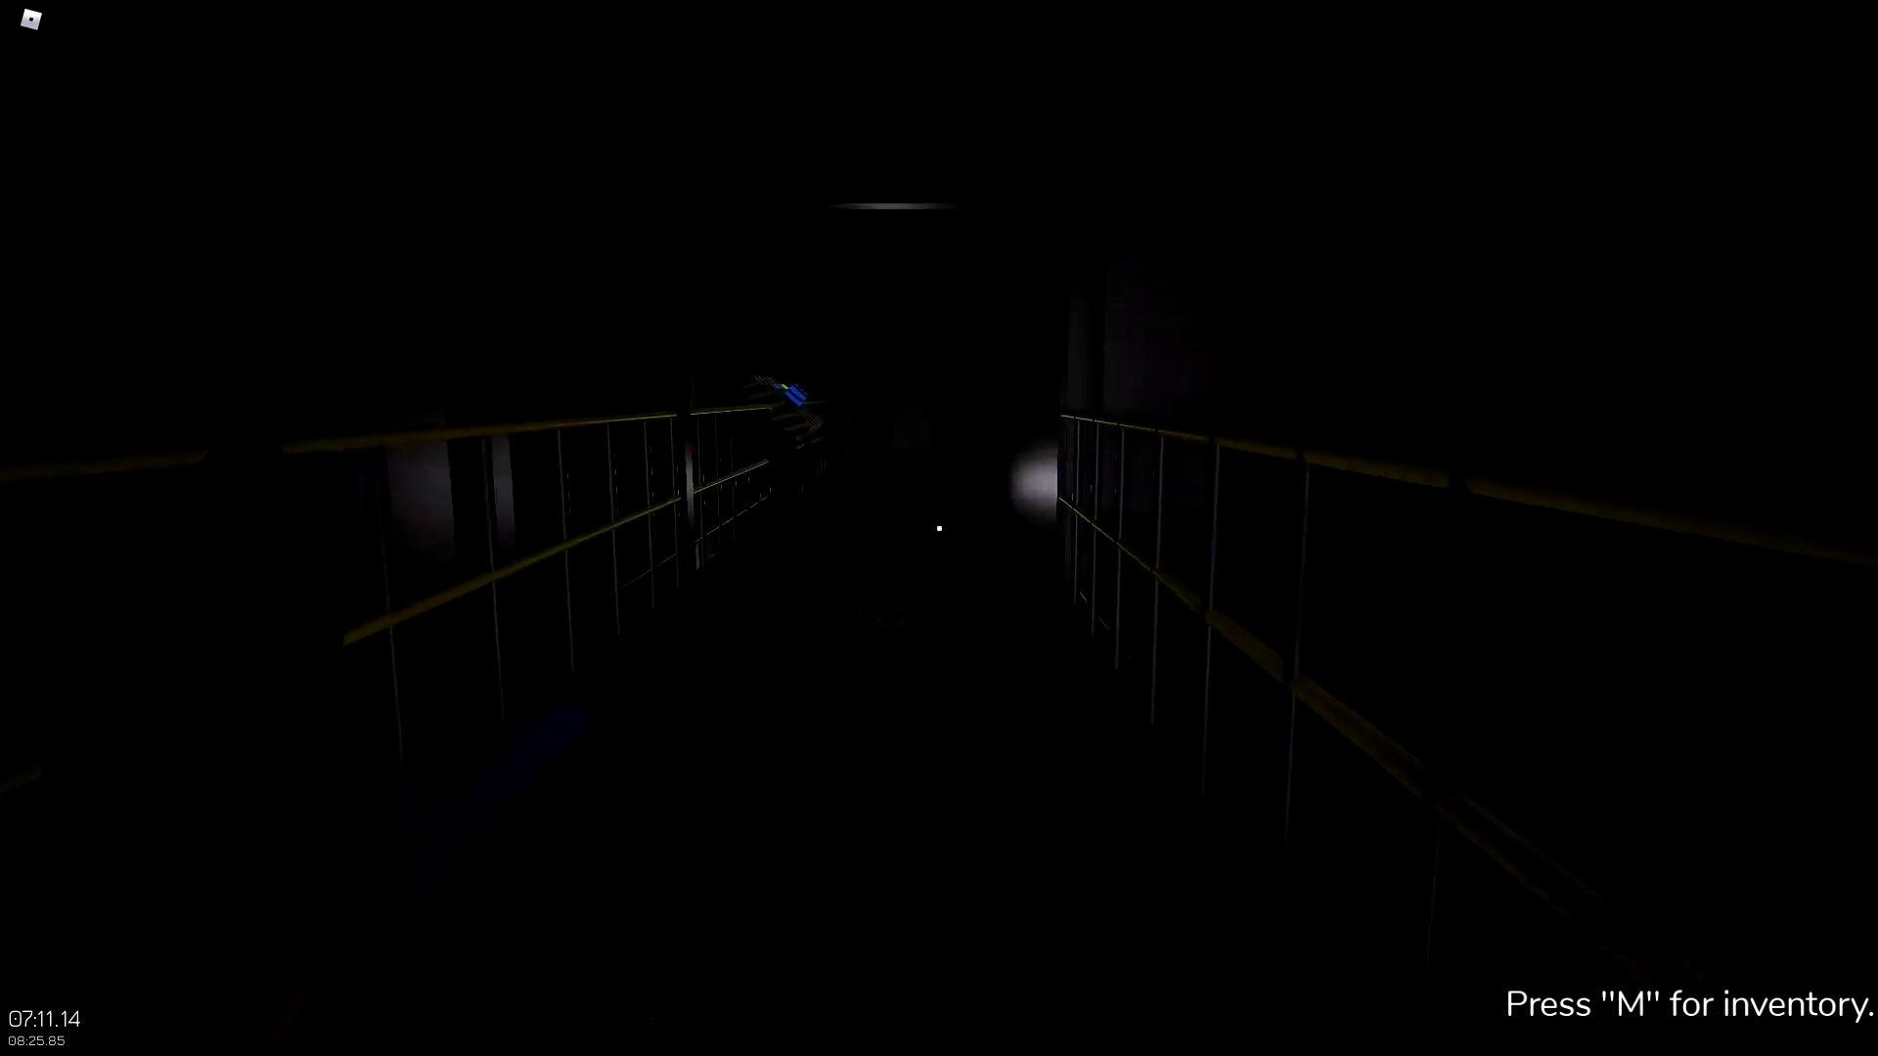
- Walk along the catwalk railing, looking over the warehouse toward the striped control panel
{"action": "key", "text": "w"}
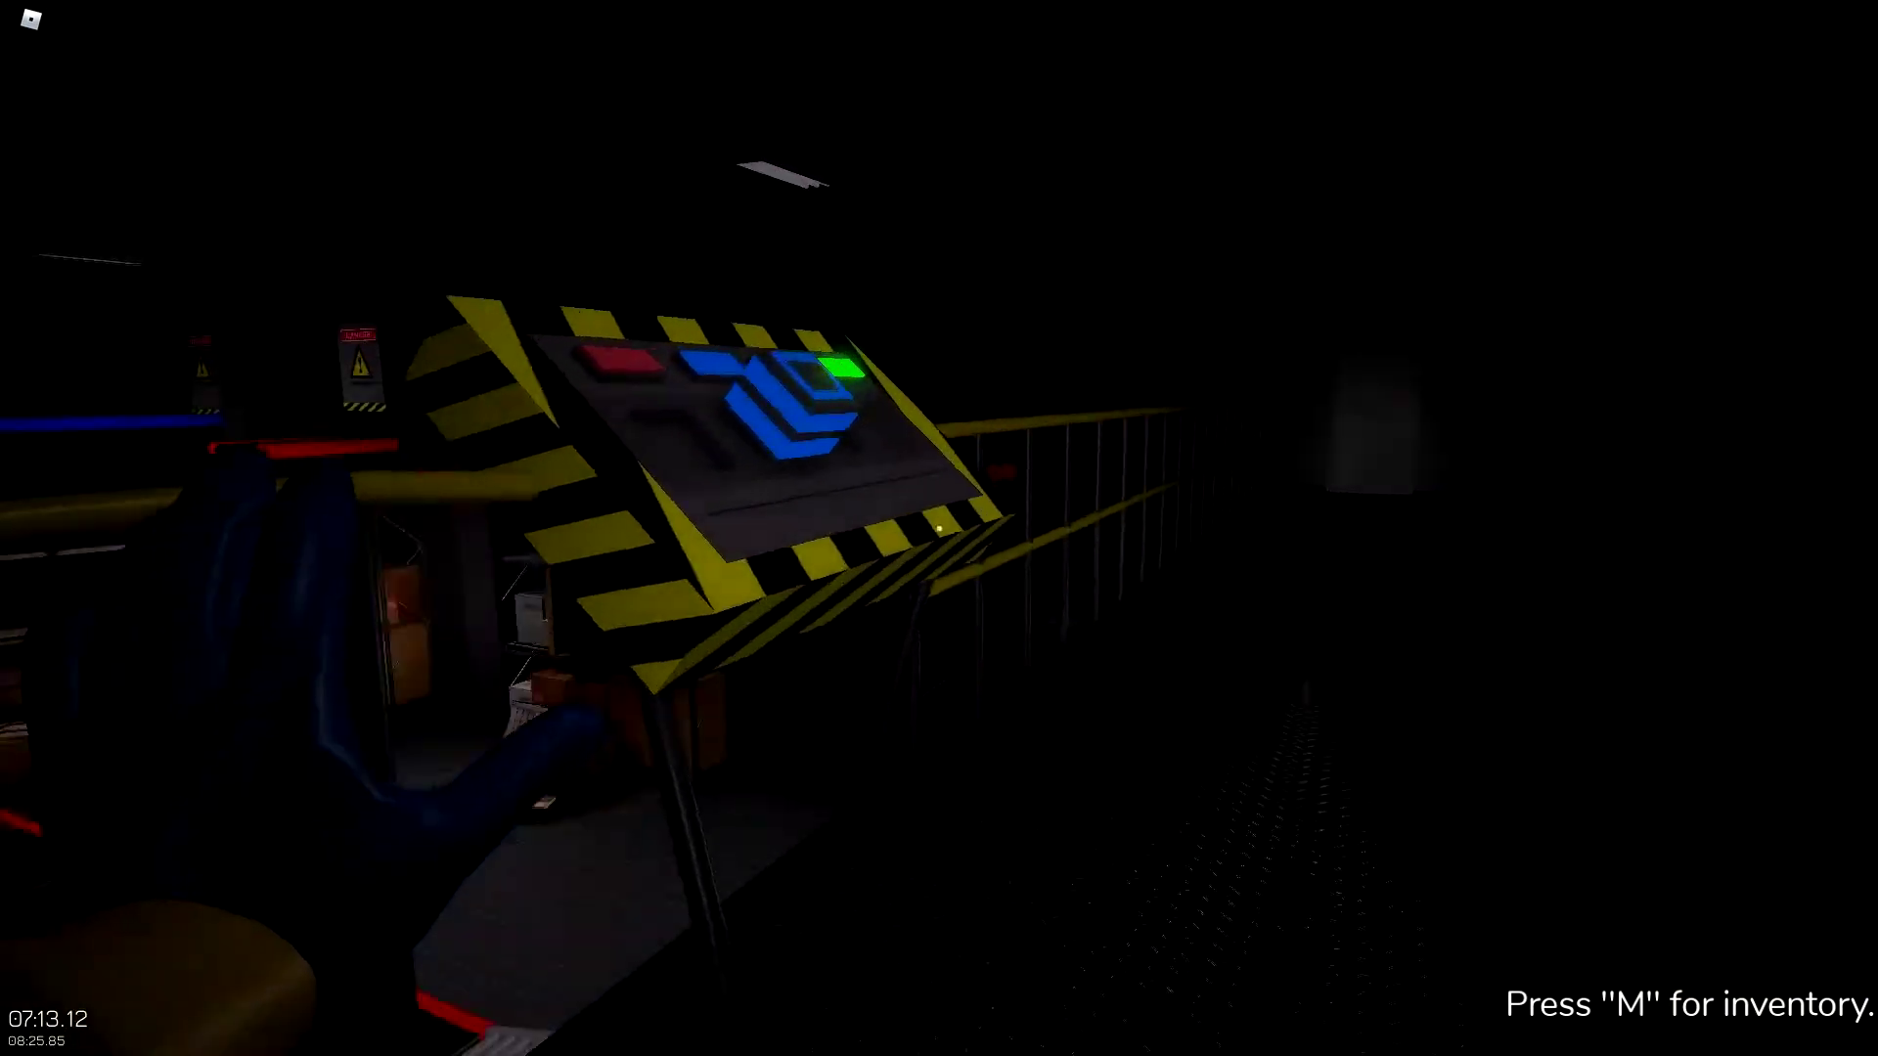
{"action": "key", "text": "a"}
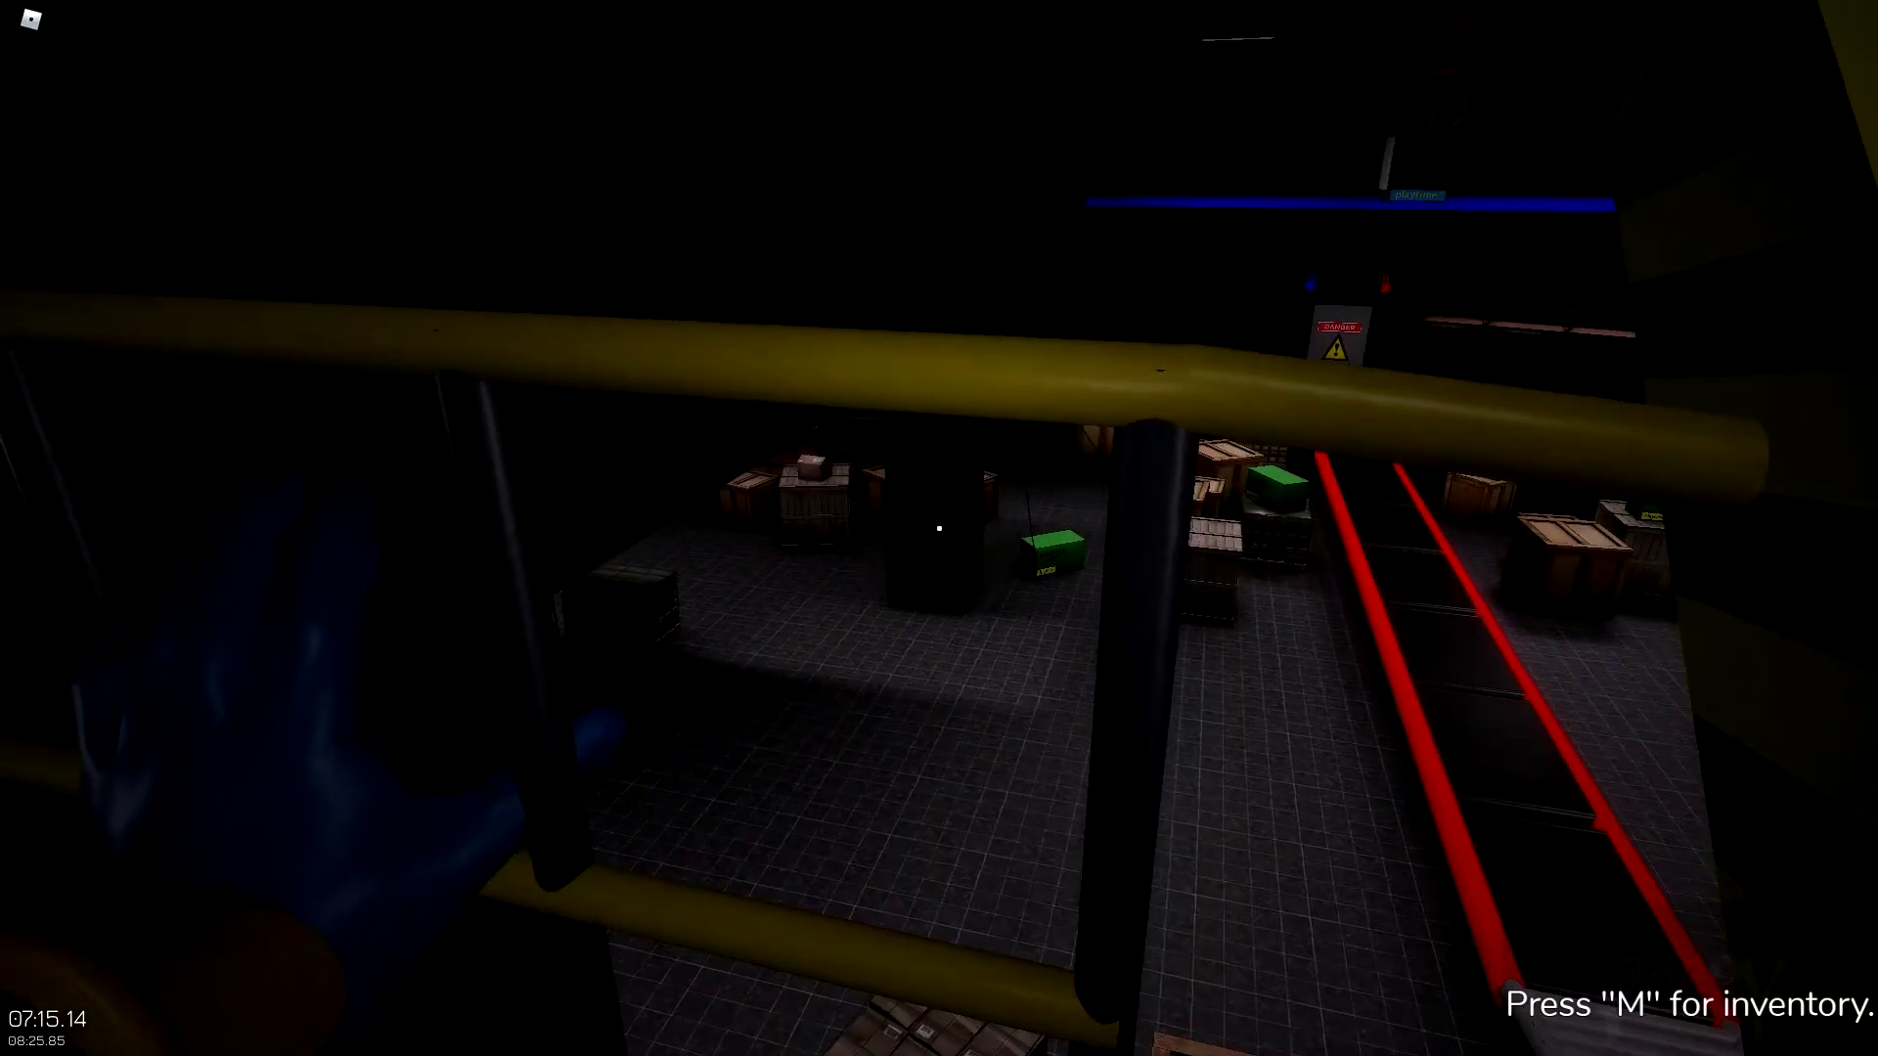
{"action": "key", "text": "w"}
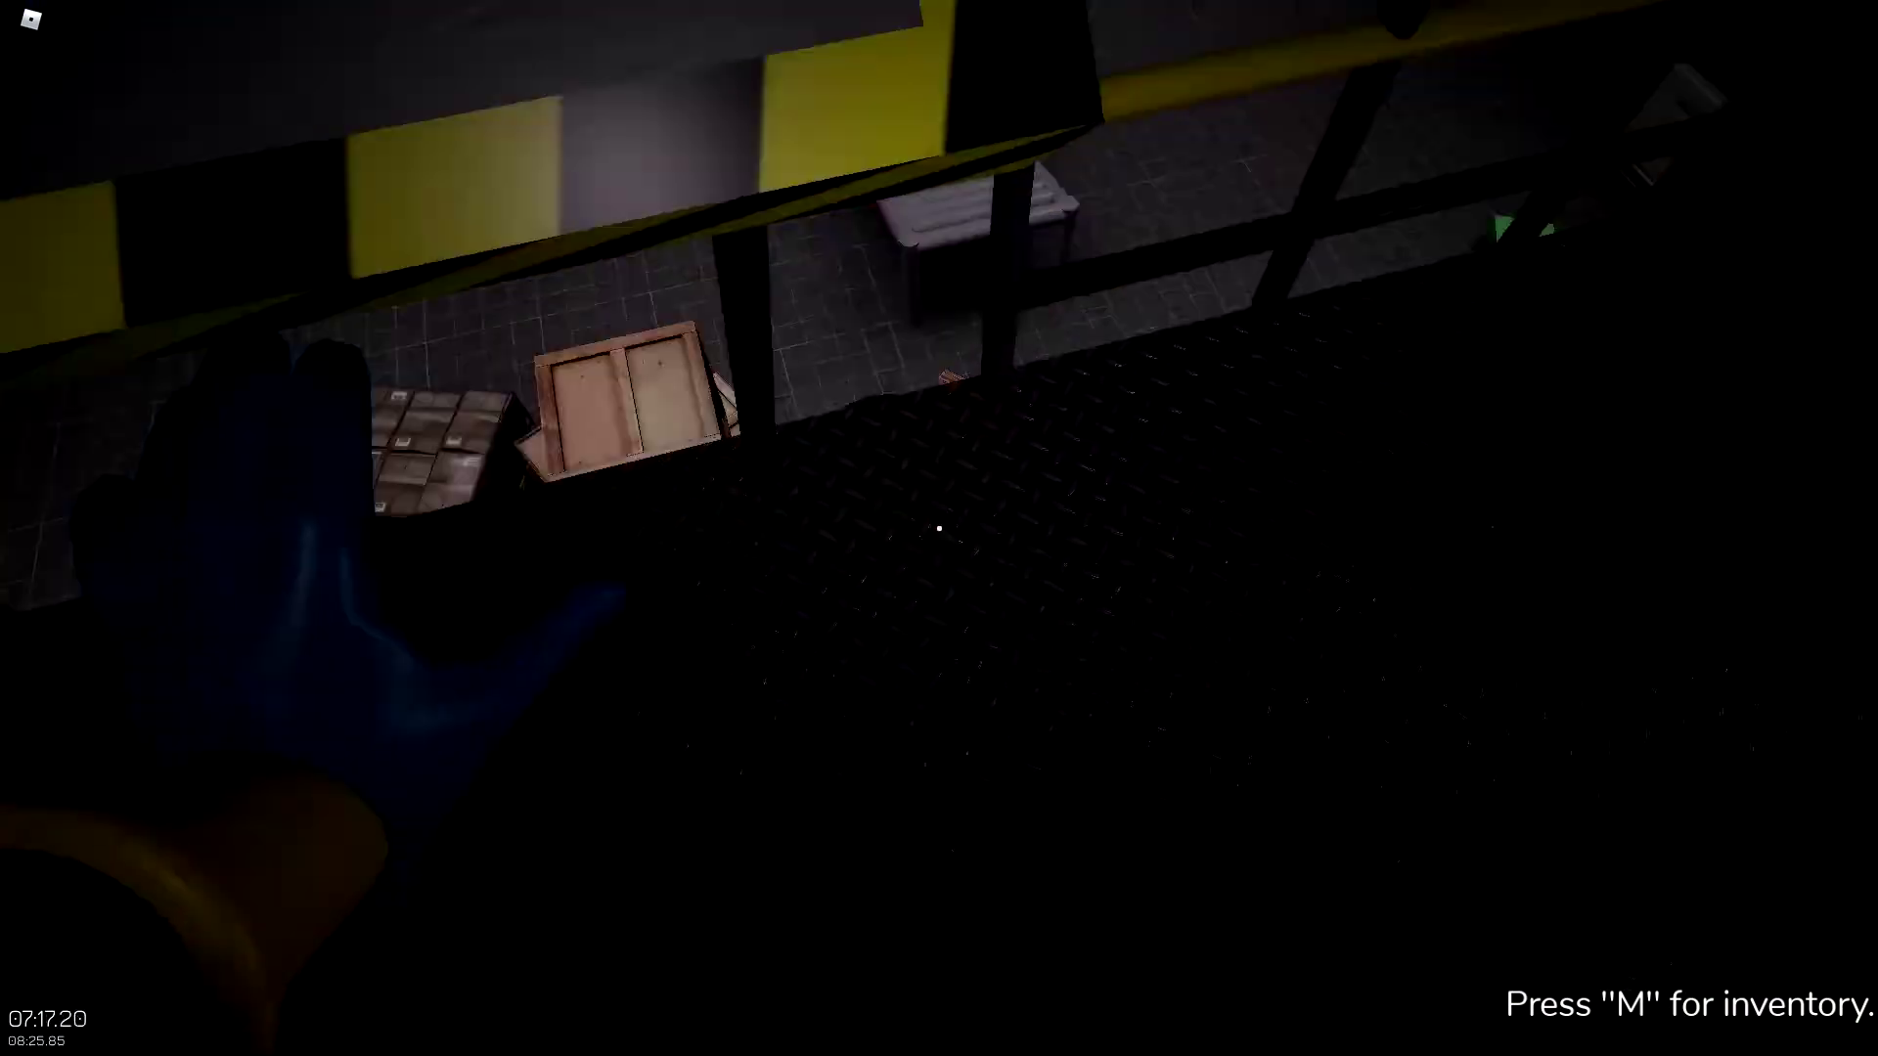
{"action": "key", "text": "w"}
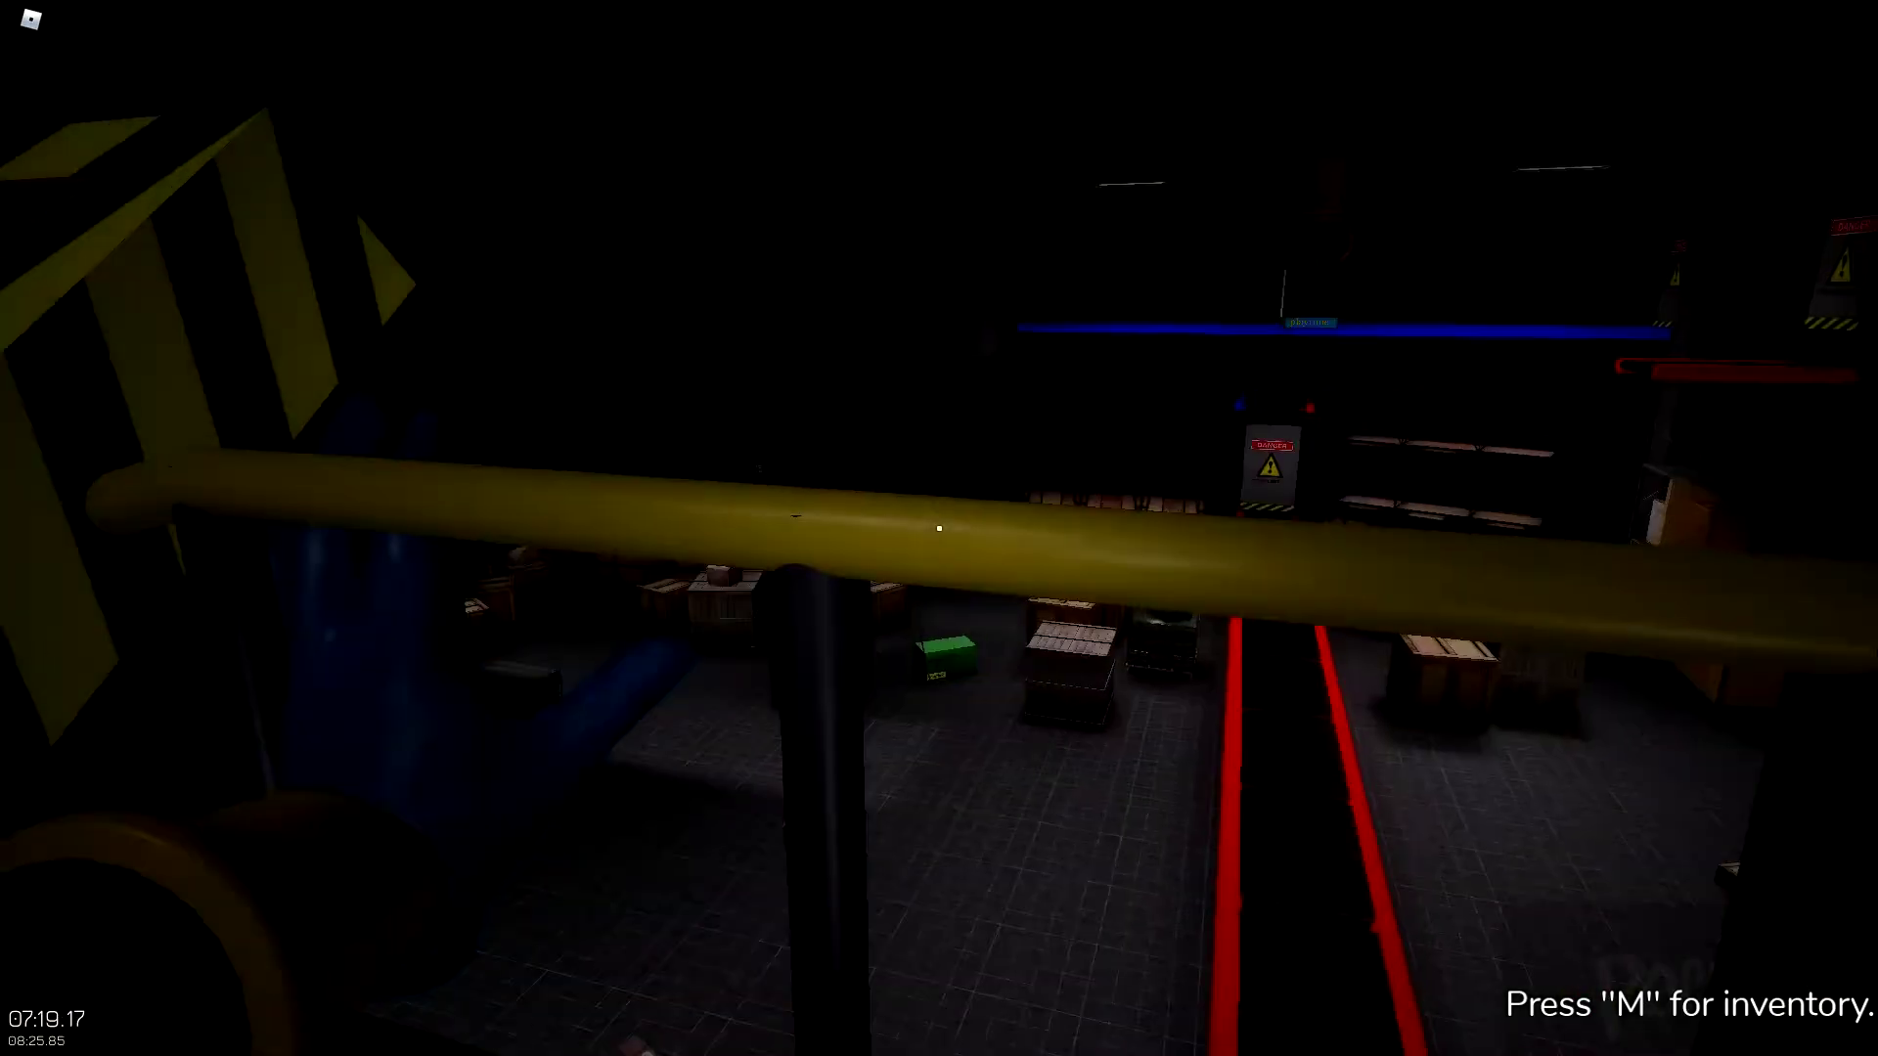
{"action": "key", "text": "w"}
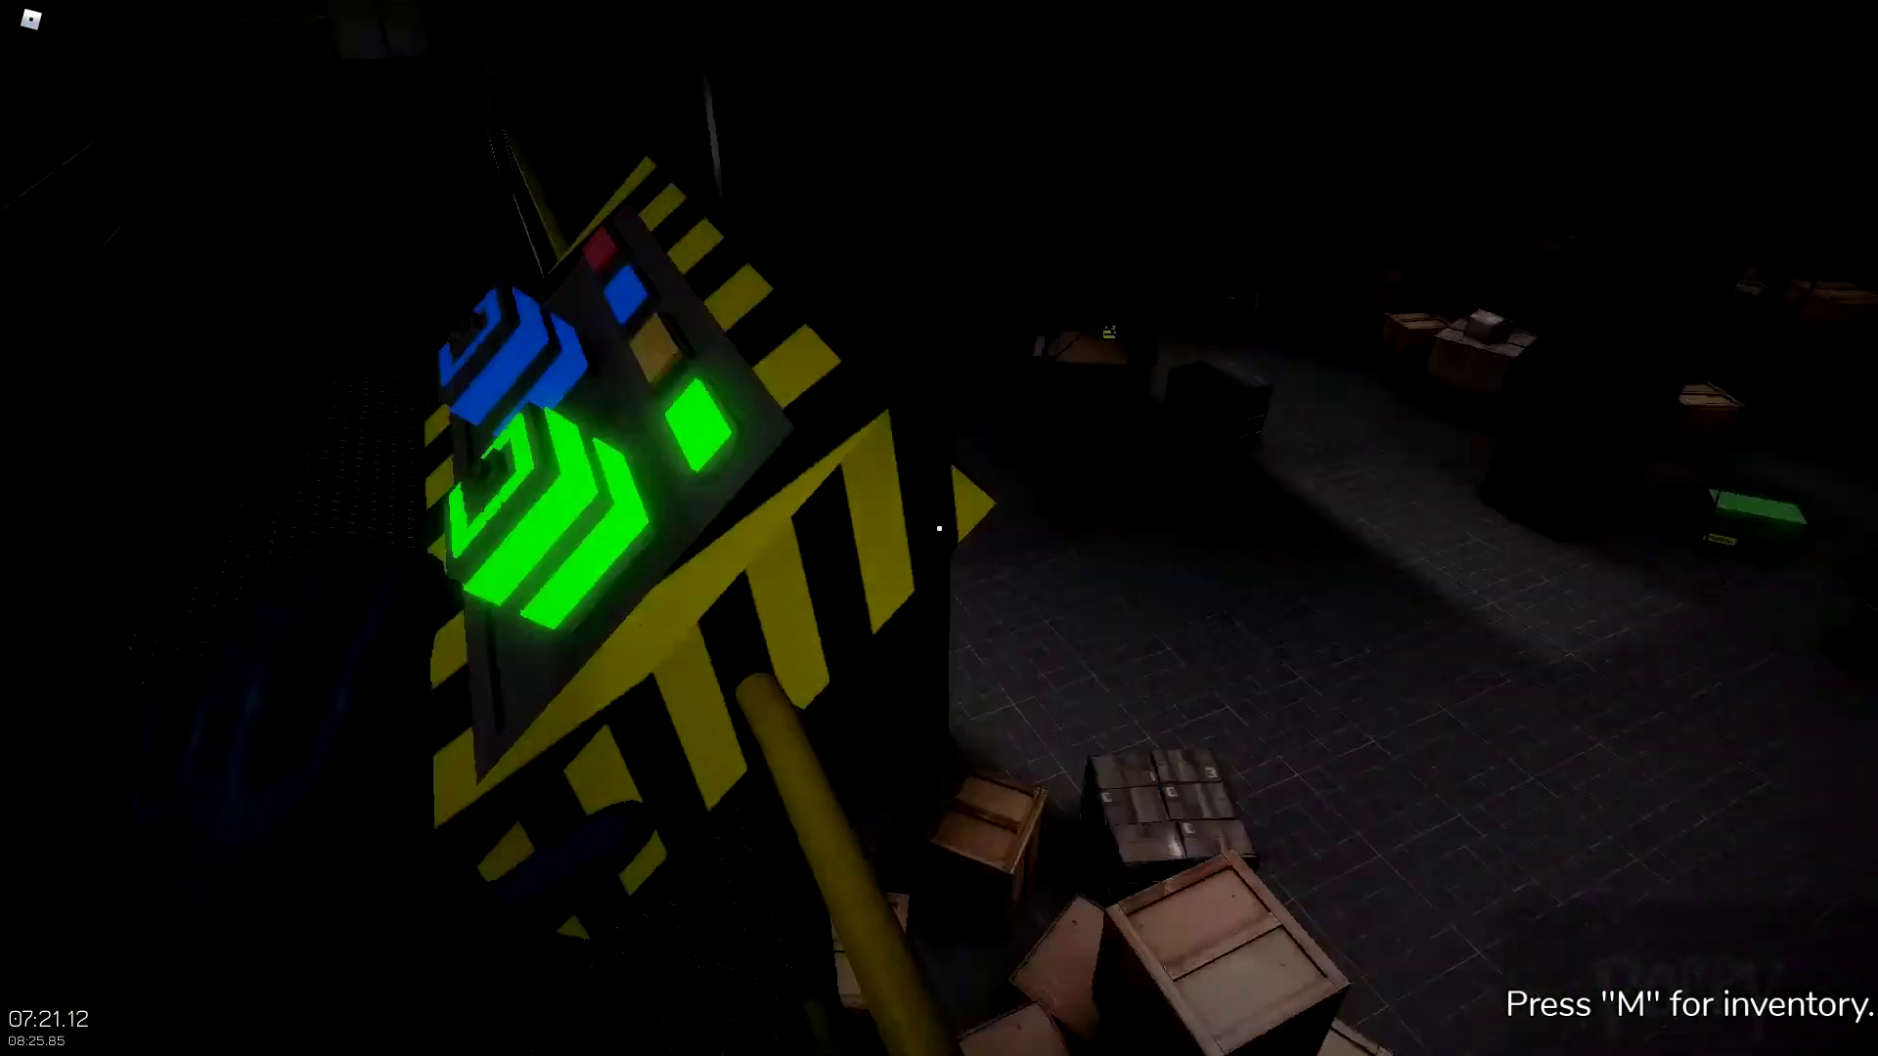
{"action": "key", "text": "w"}
{"action": "key", "text": "w"}
- Line up beside the control panel and fit the green and yellow cubes into it
{"action": "key", "text": "w"}
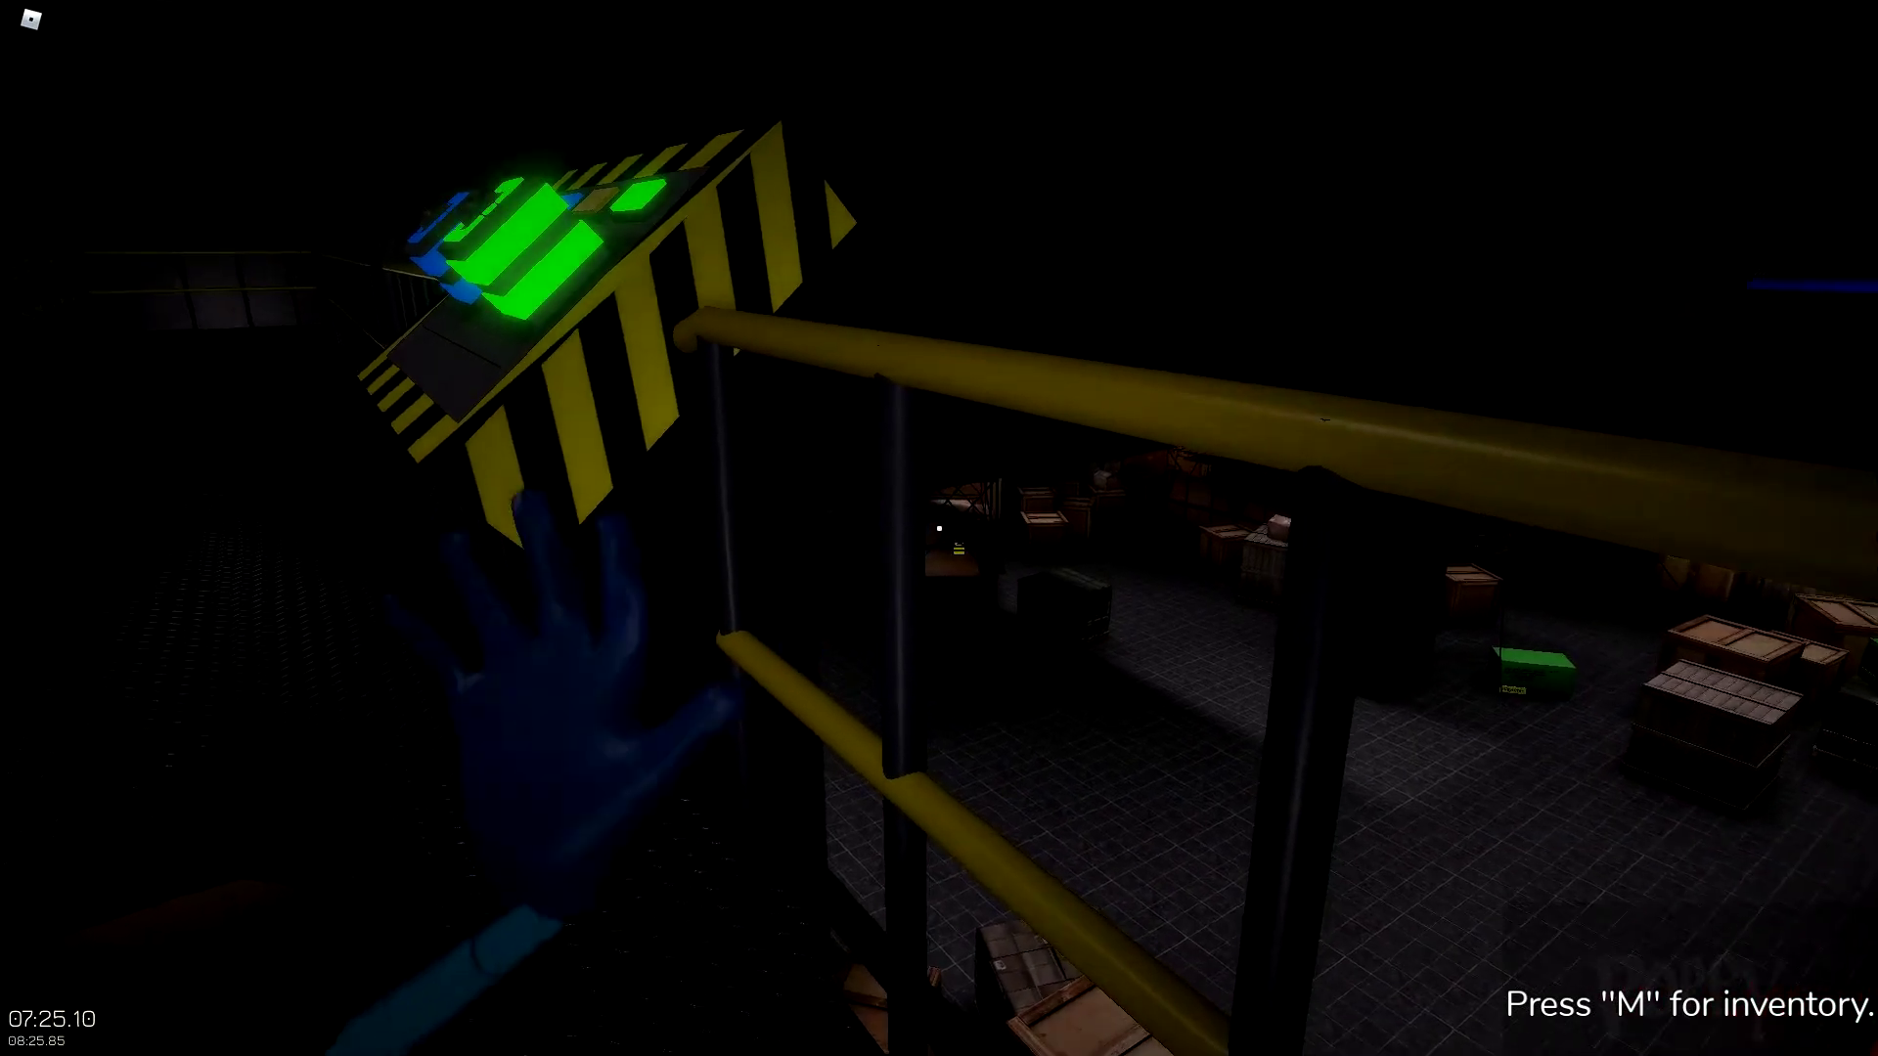
{"action": "key", "text": "w"}
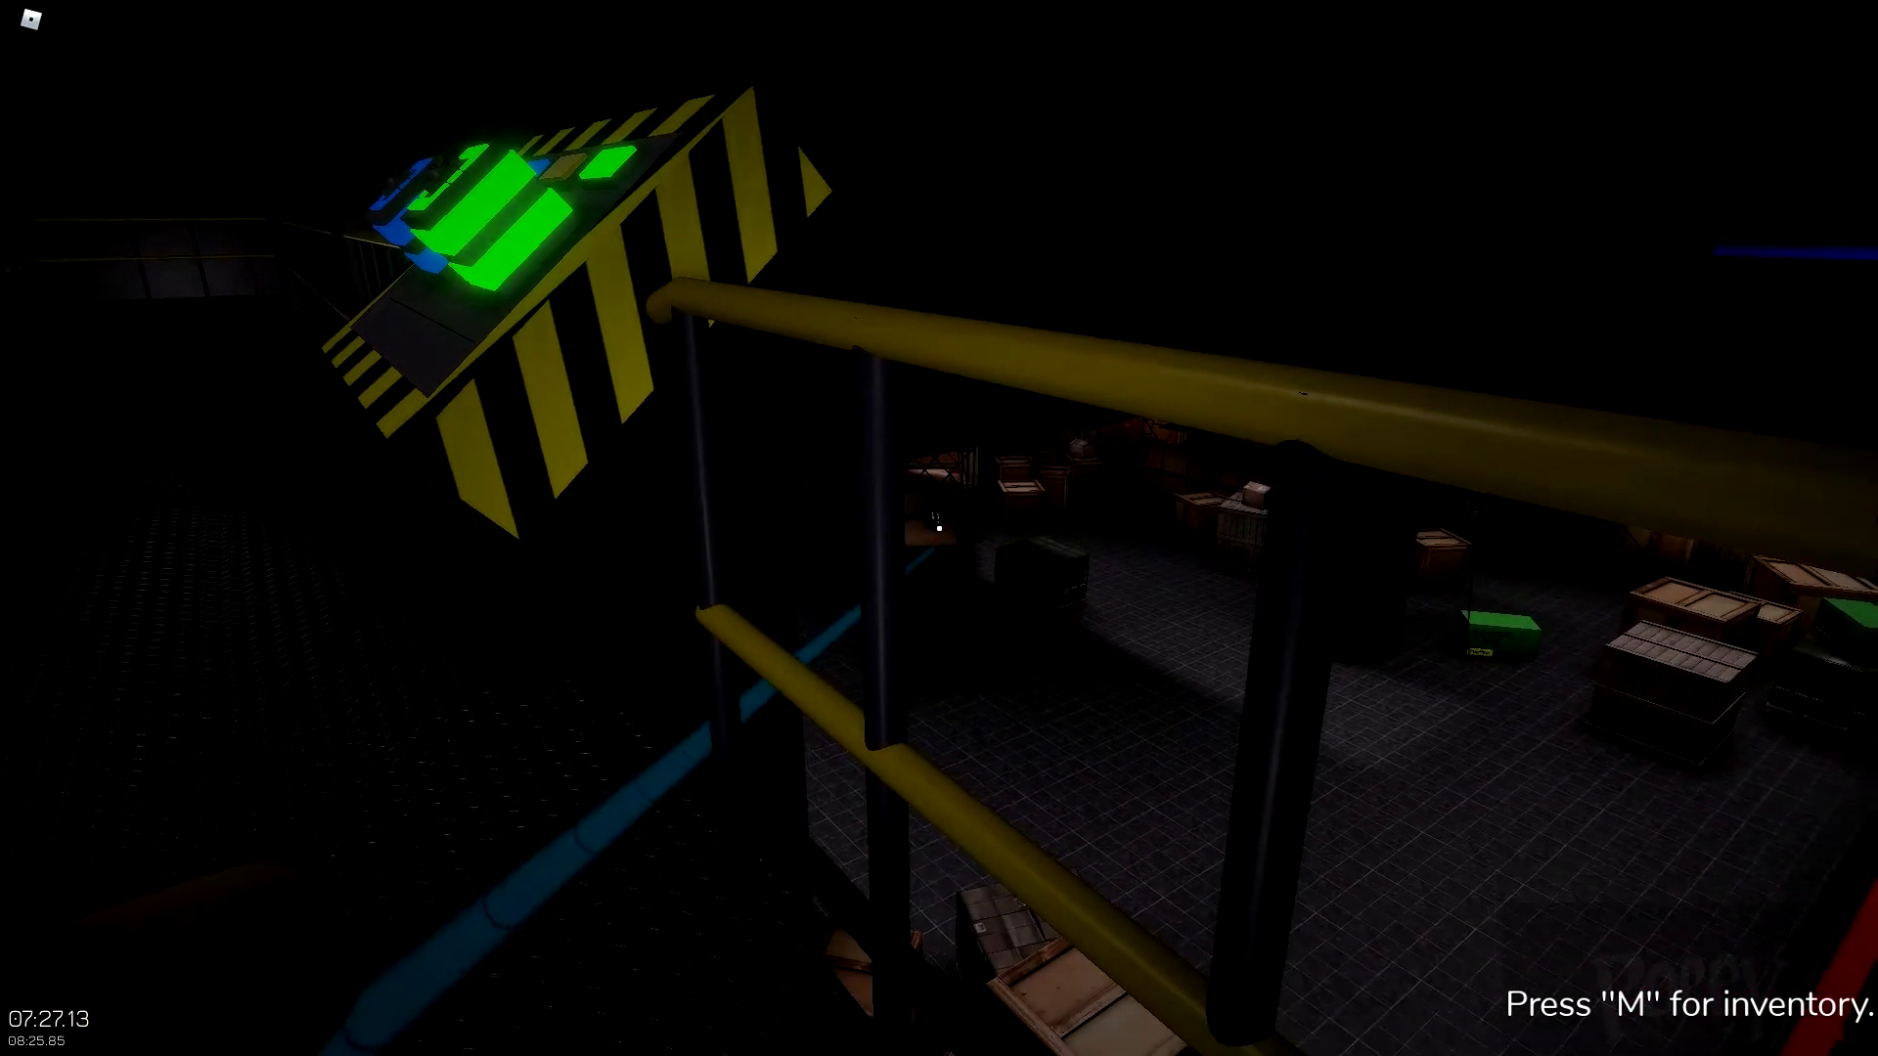
{"action": "key", "text": "w"}
{"action": "key", "text": "w"}
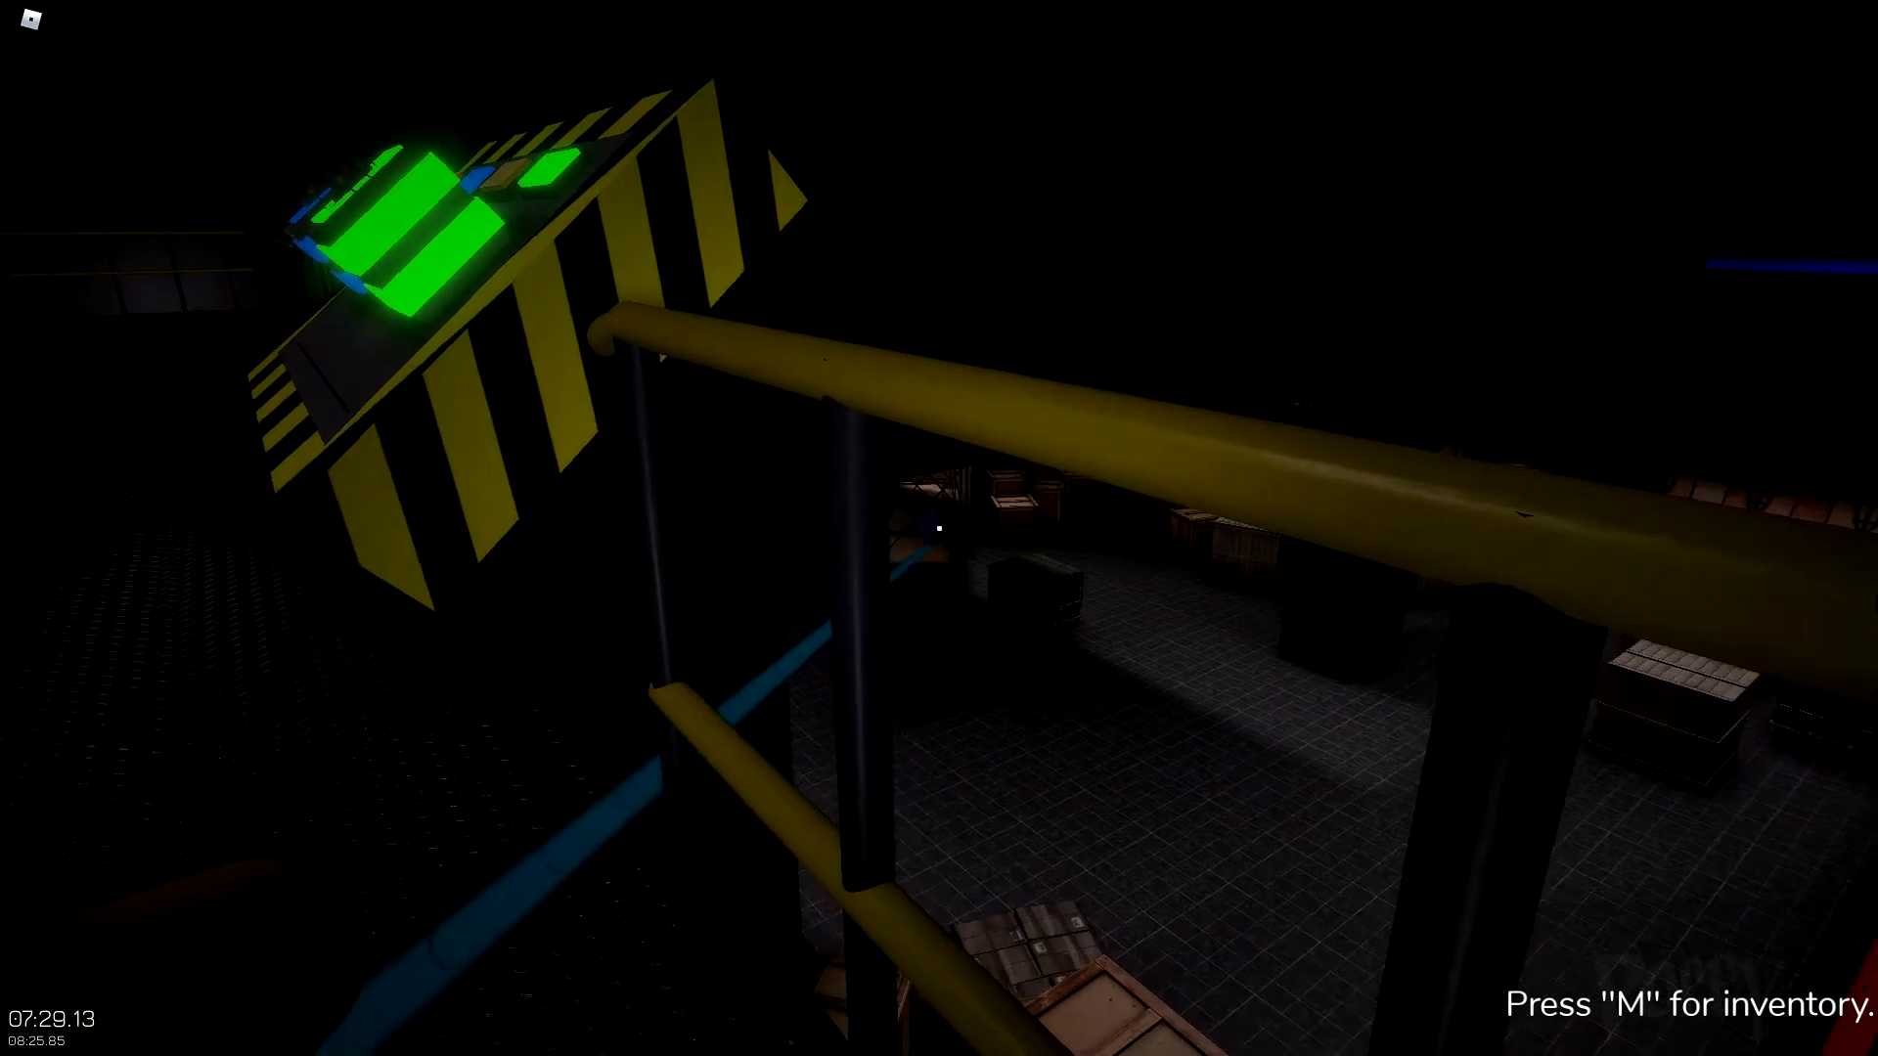
{"action": "key", "text": "w"}
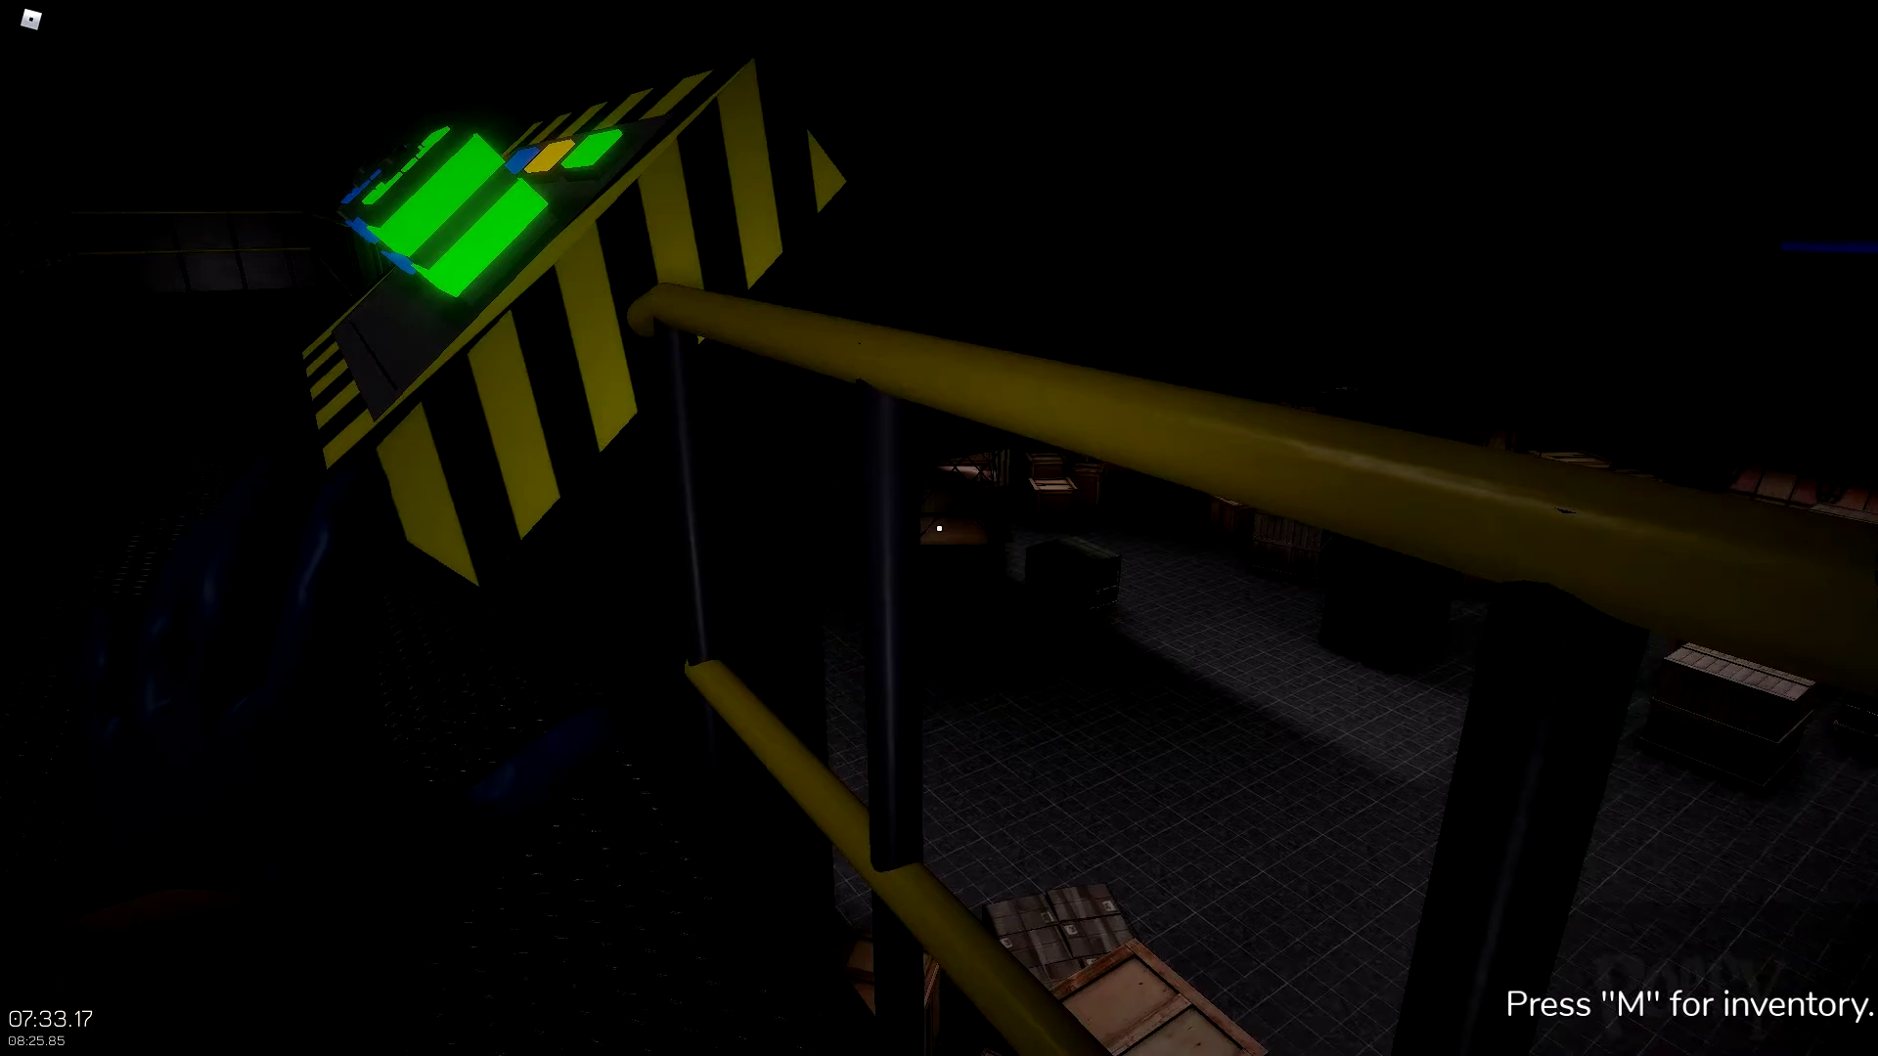
{"action": "key", "text": "w"}
{"action": "key", "text": "w"}
{"action": "key", "text": "e"}
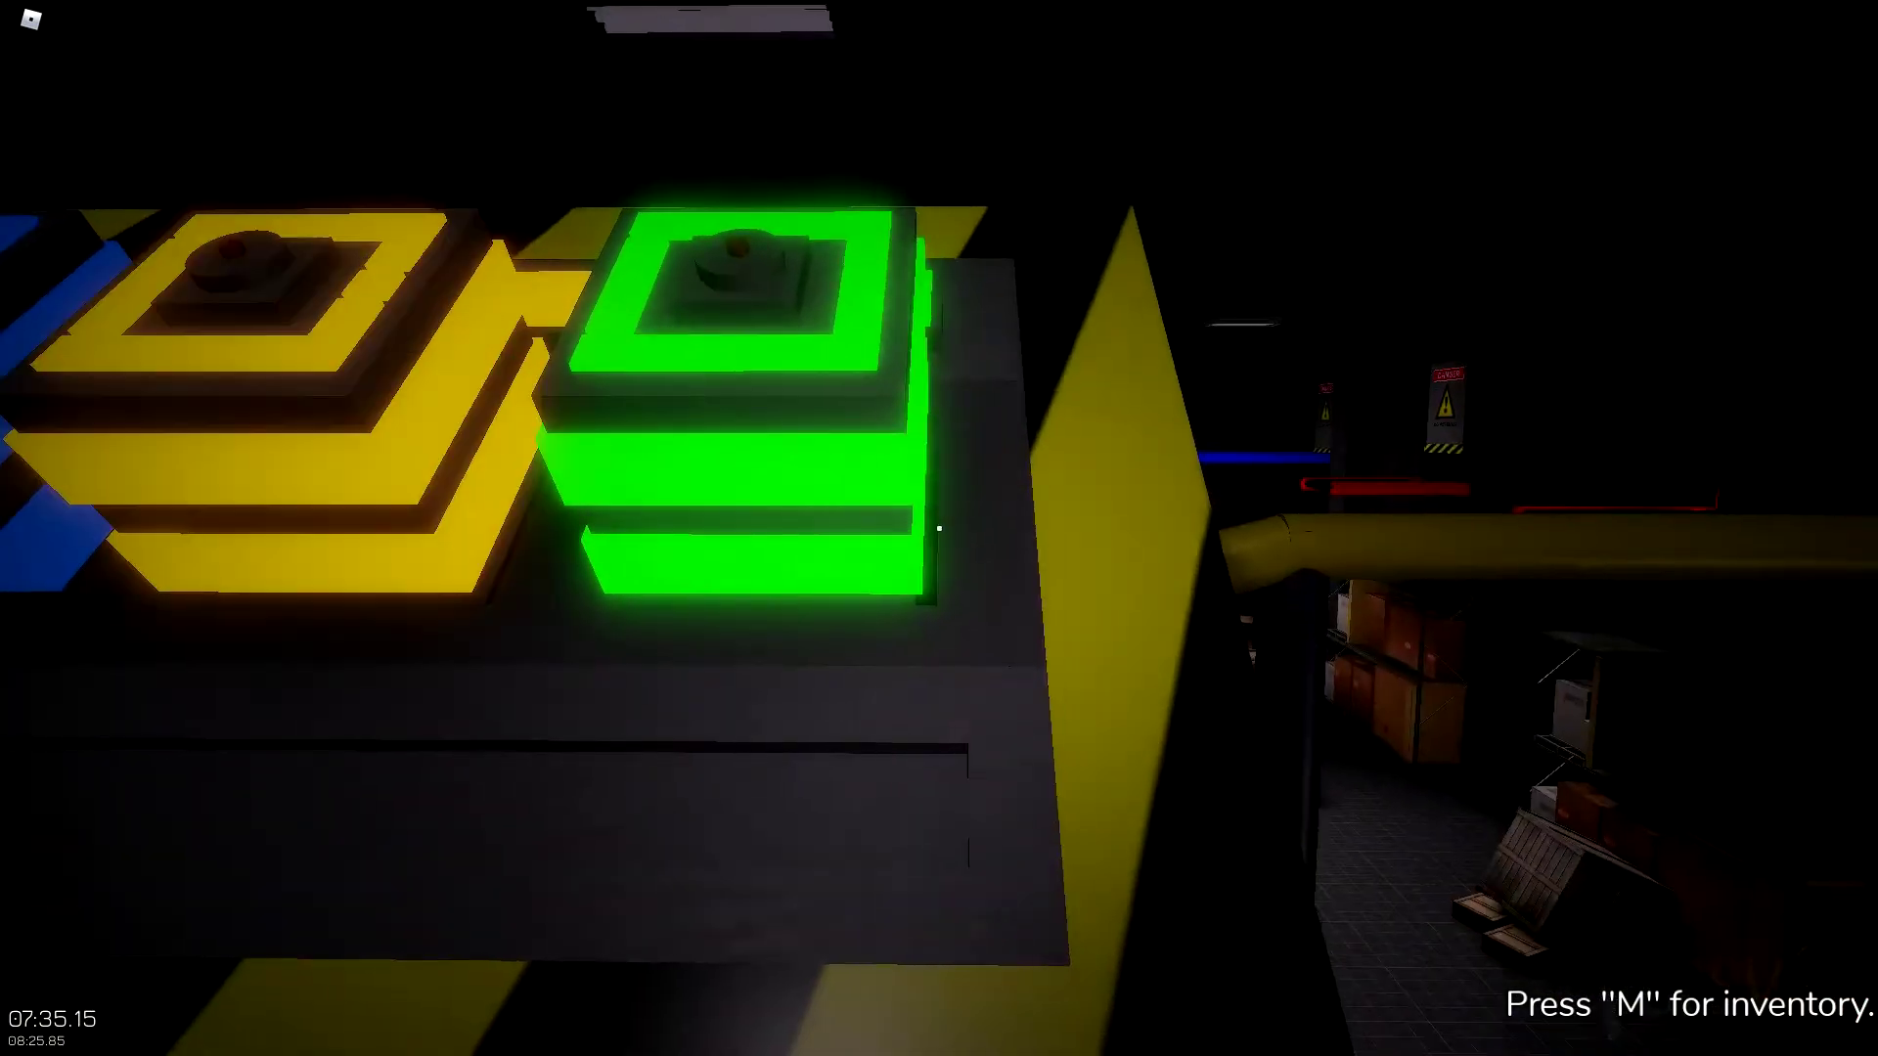
- Jump over the railing to the warehouse floor and walk along the conveyor
{"action": "key", "text": "space"}
{"action": "key", "text": "w"}
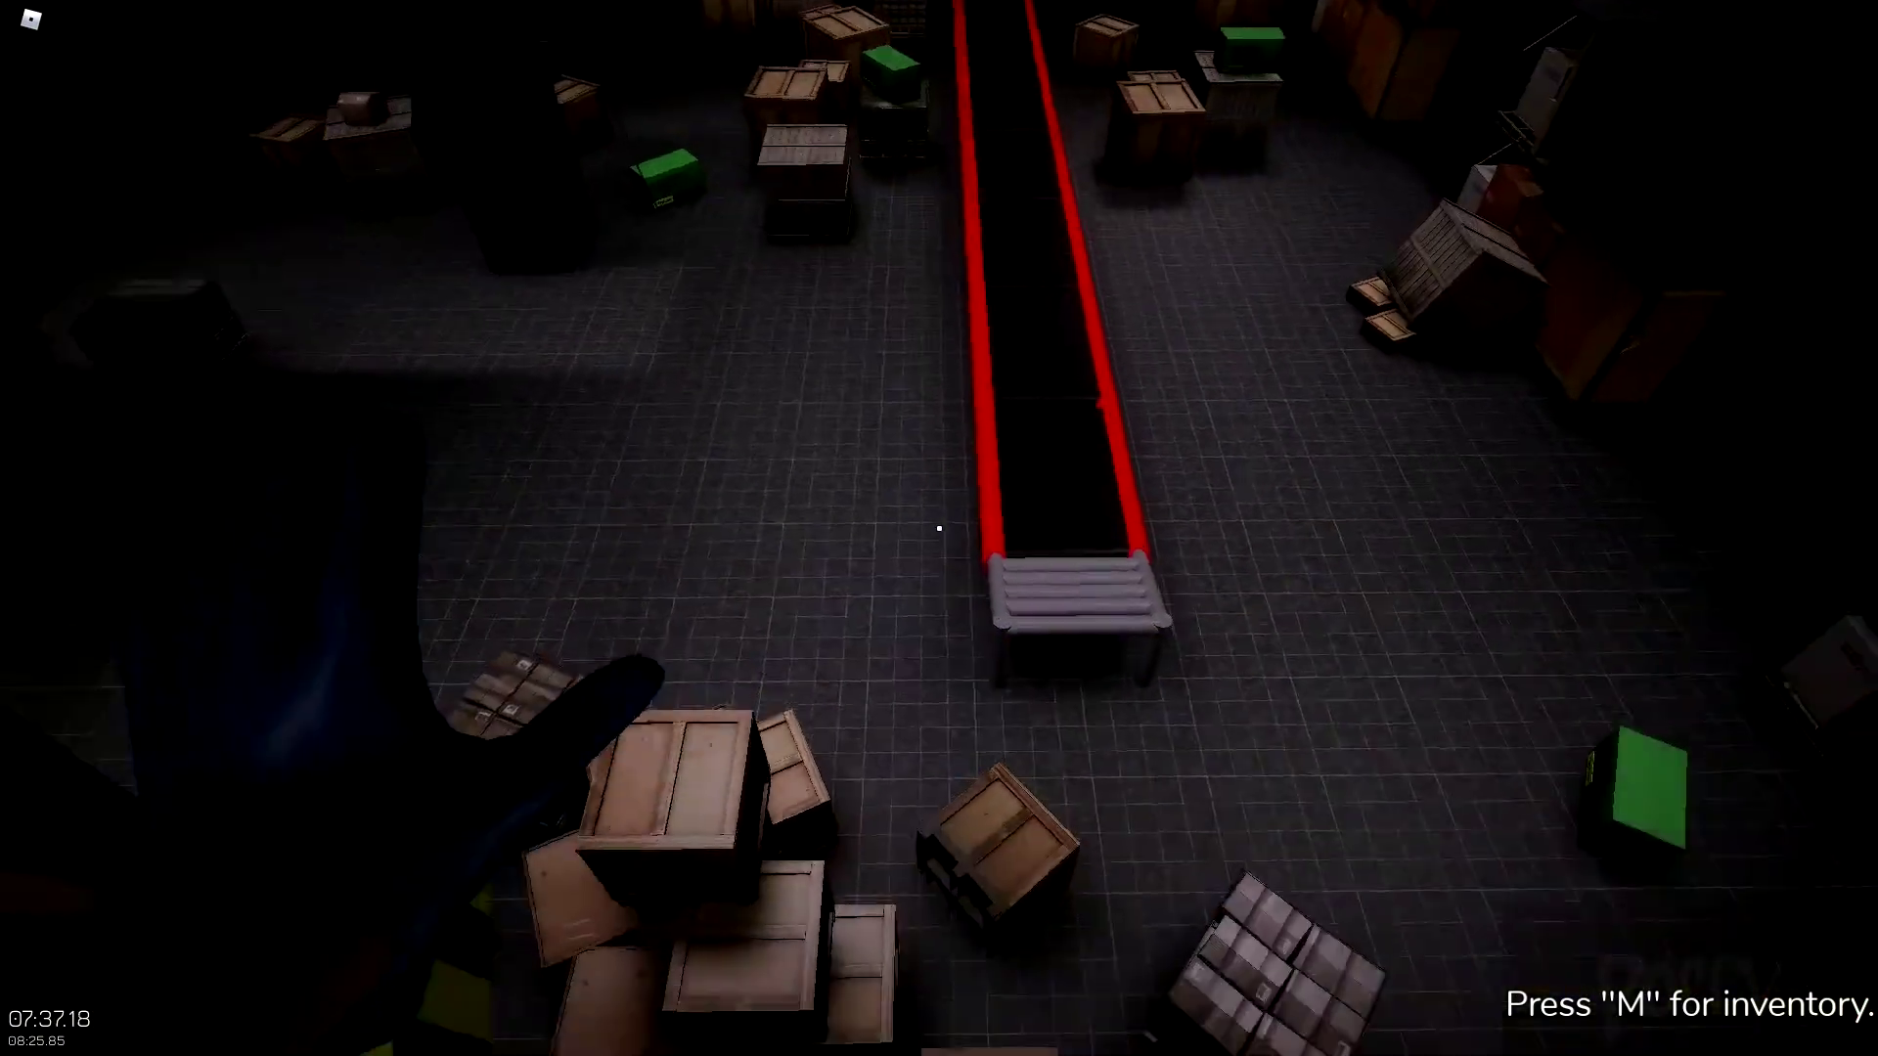
{"action": "key", "text": "w"}
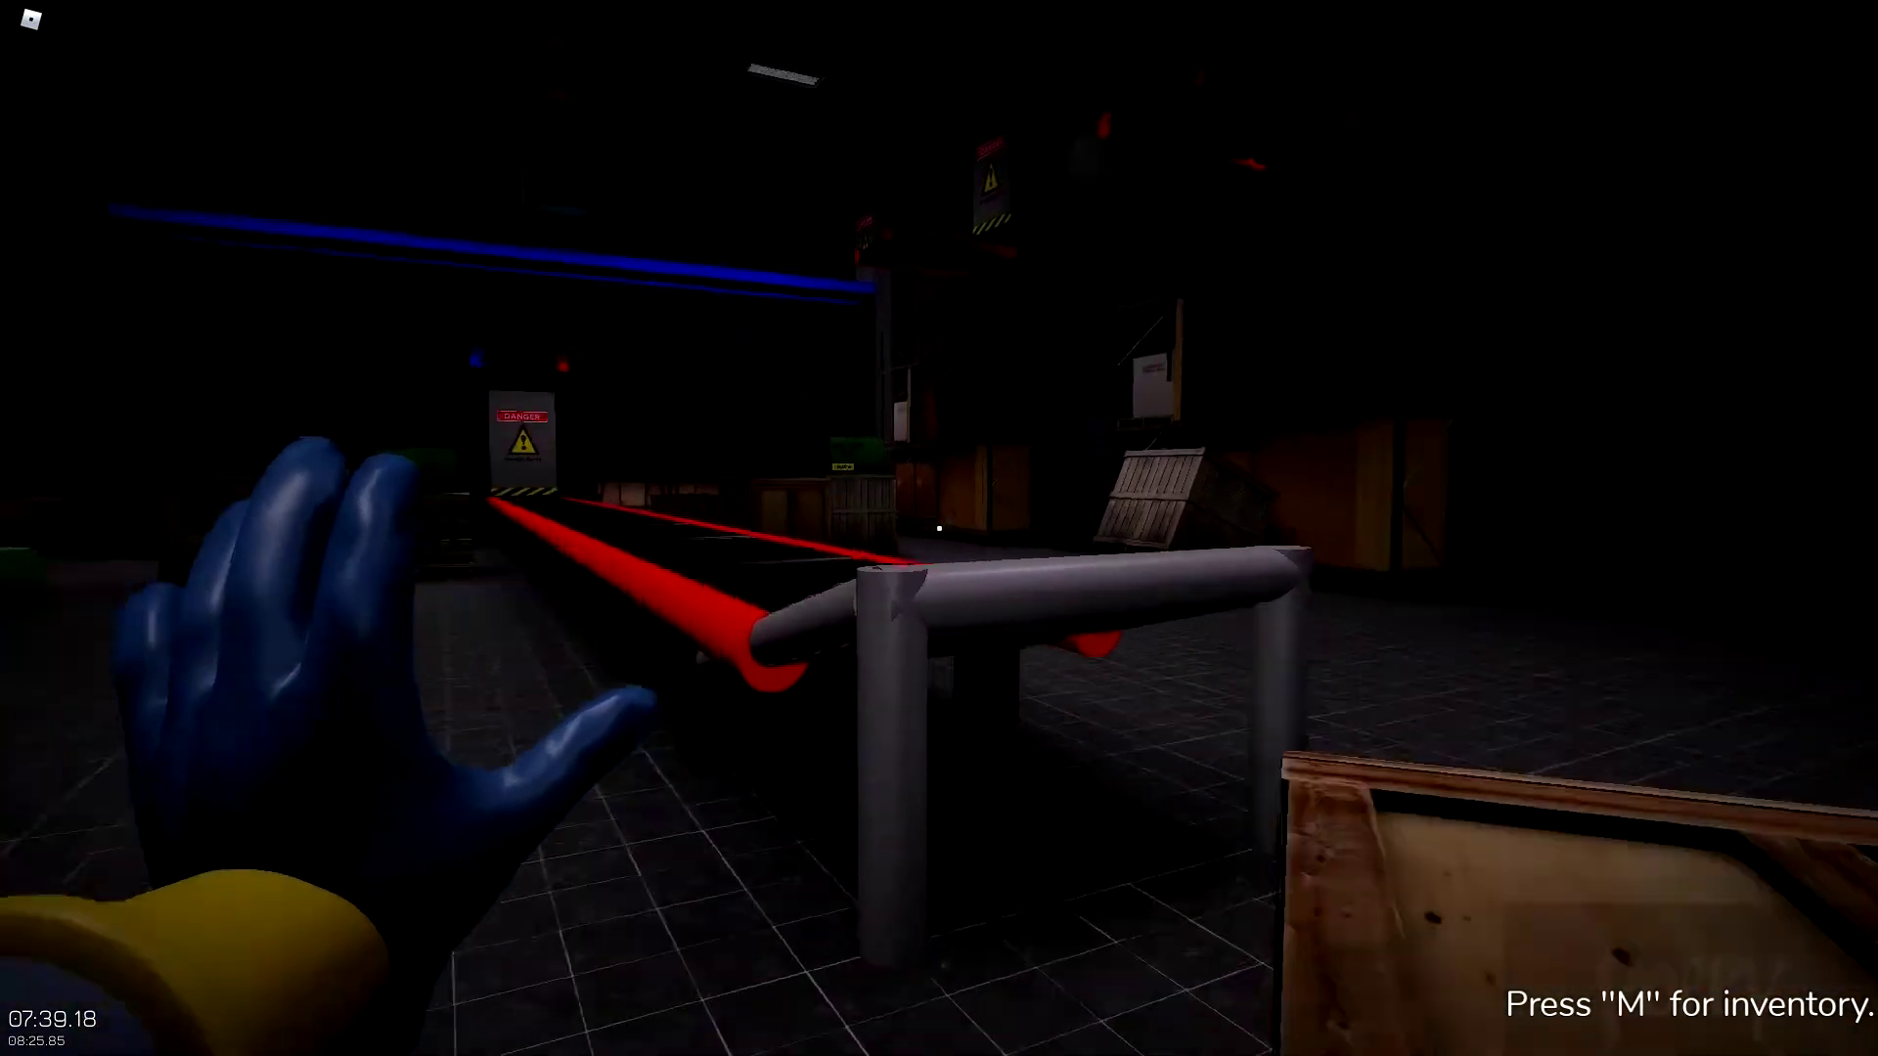
{"action": "key", "text": "w"}
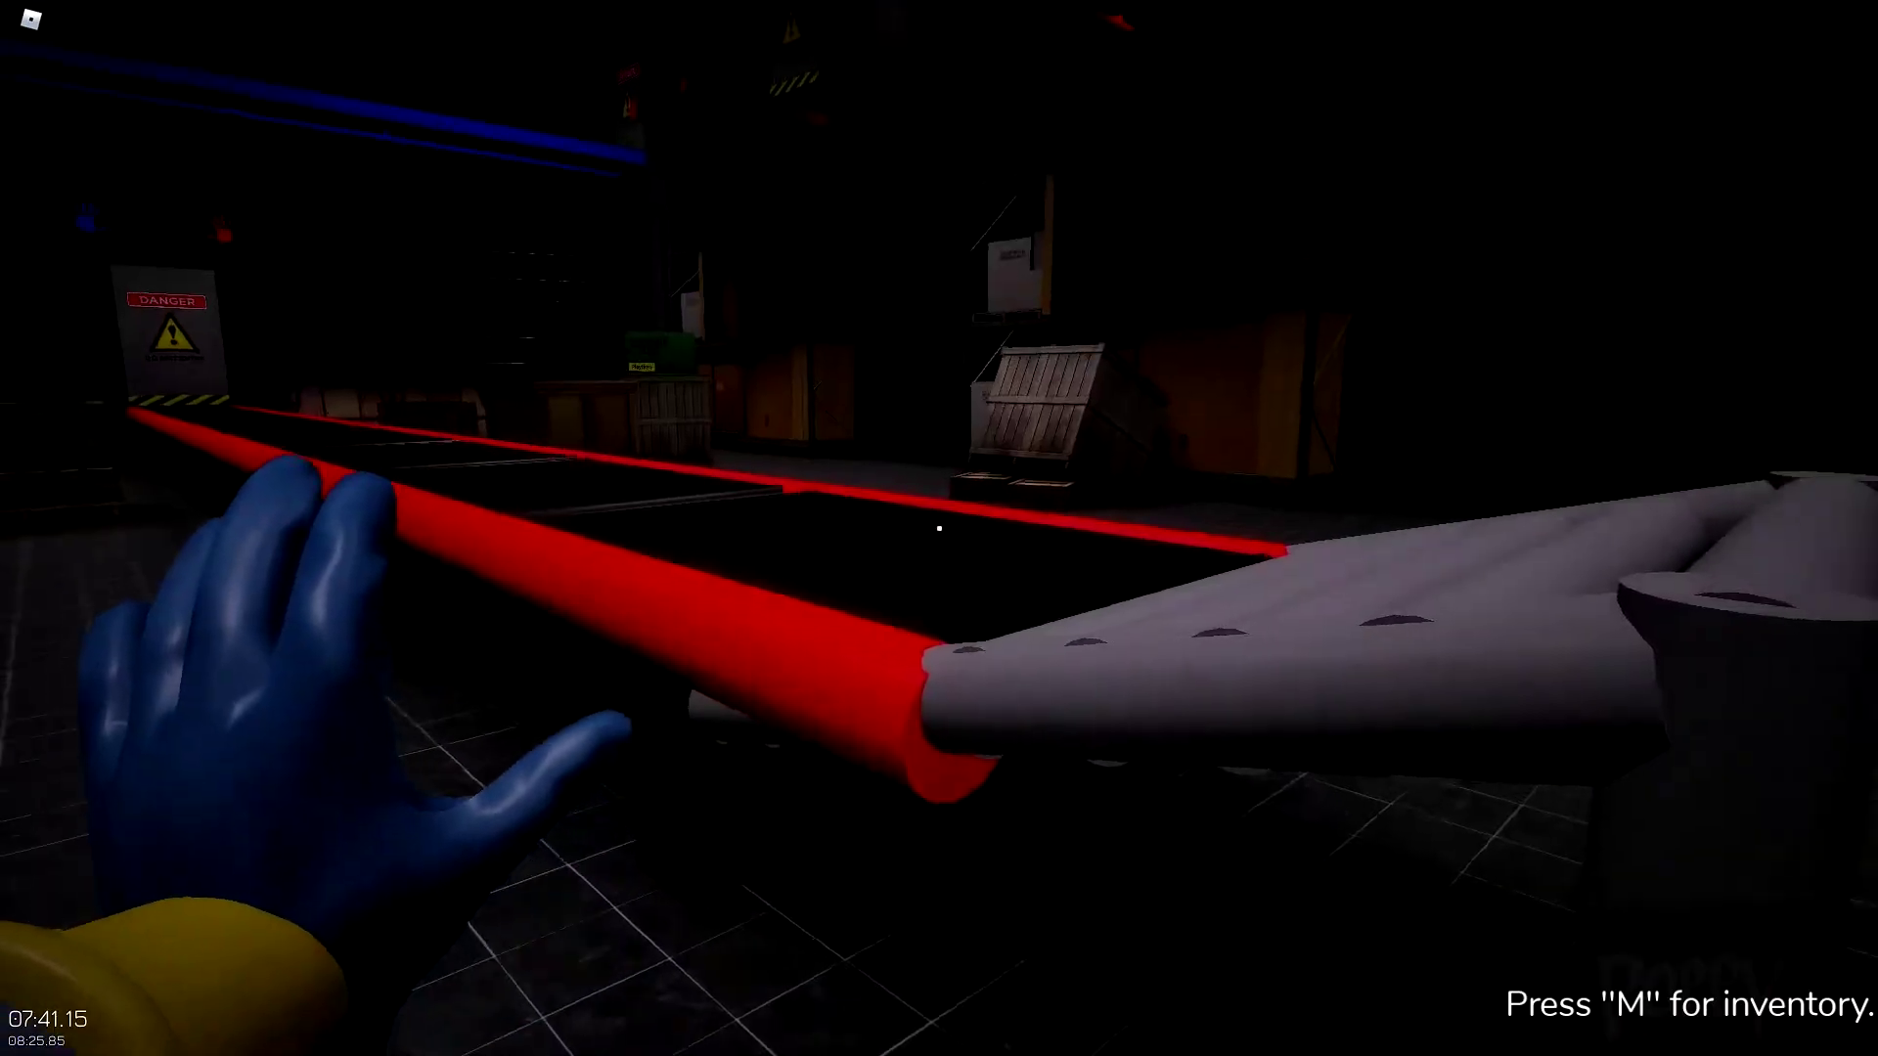
{"action": "key", "text": "w"}
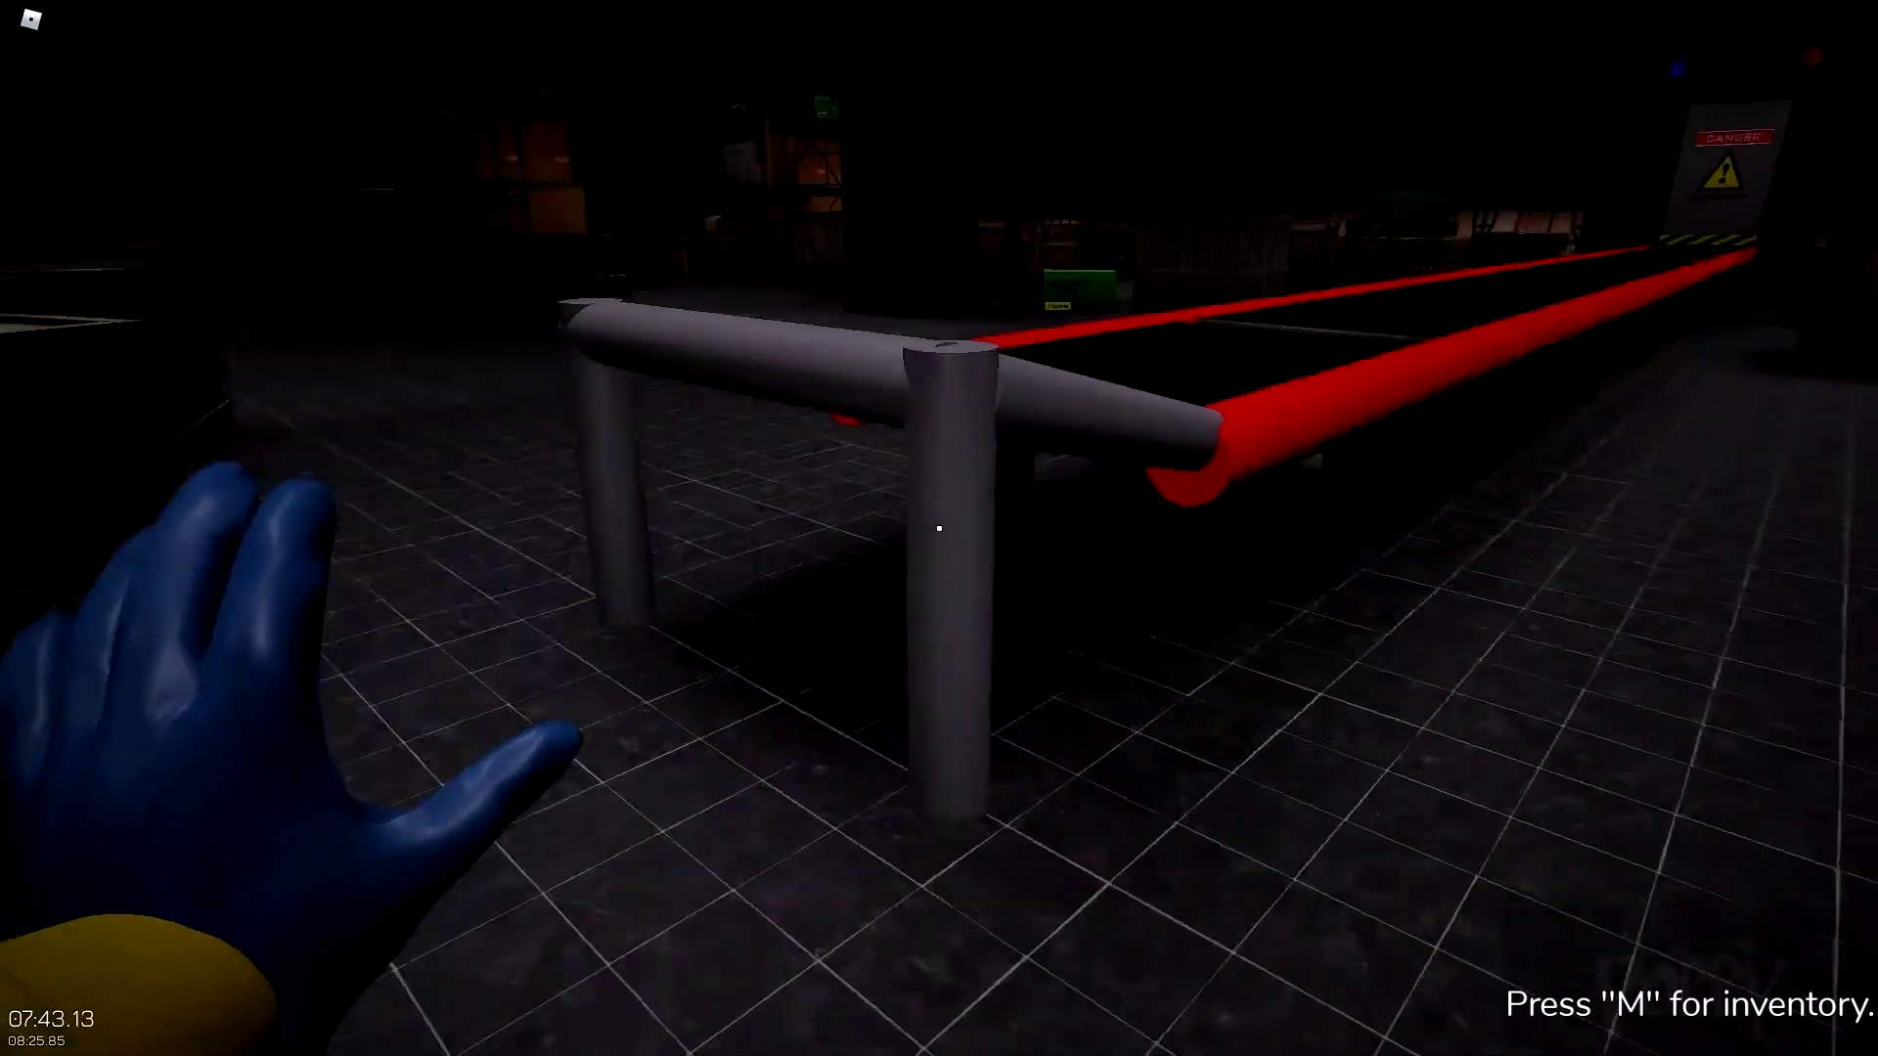
{"action": "key", "text": "w"}
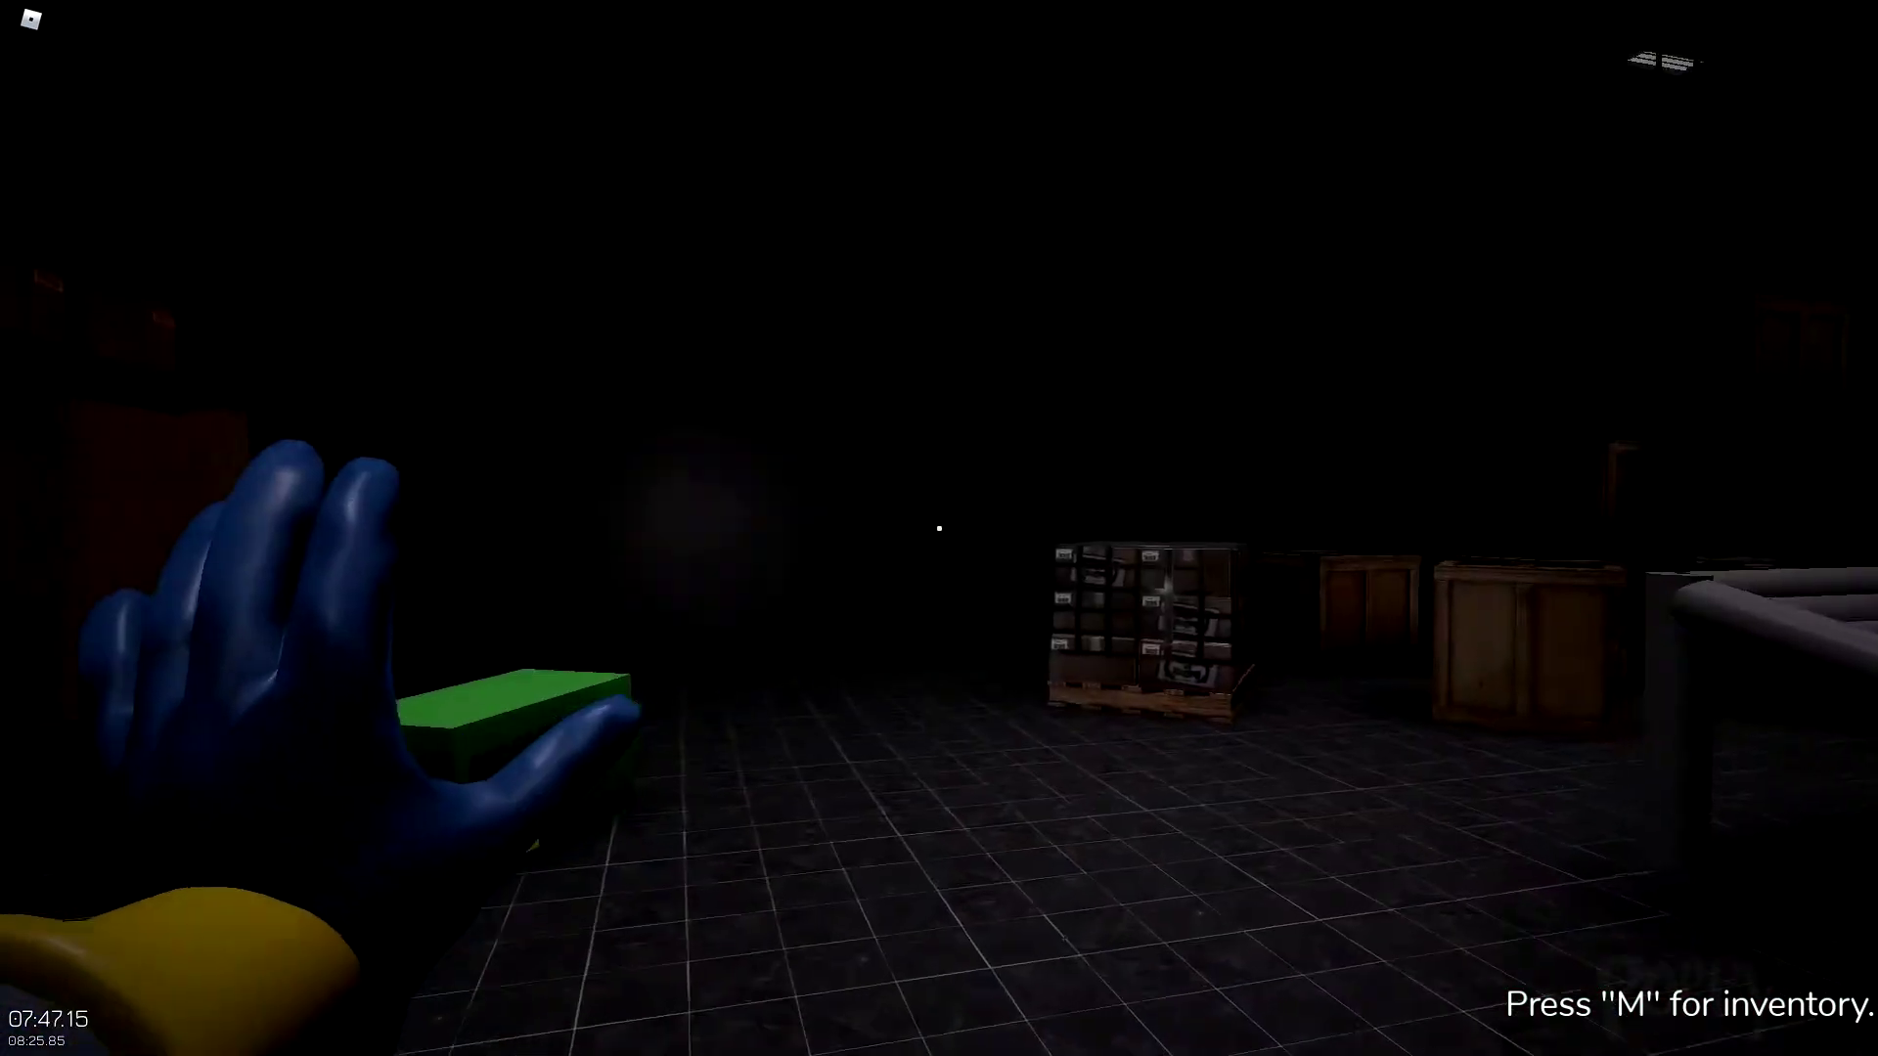
- Cross the wooden crates and fire the grab hand twice at the shelved boxes
{"action": "key", "text": "w"}
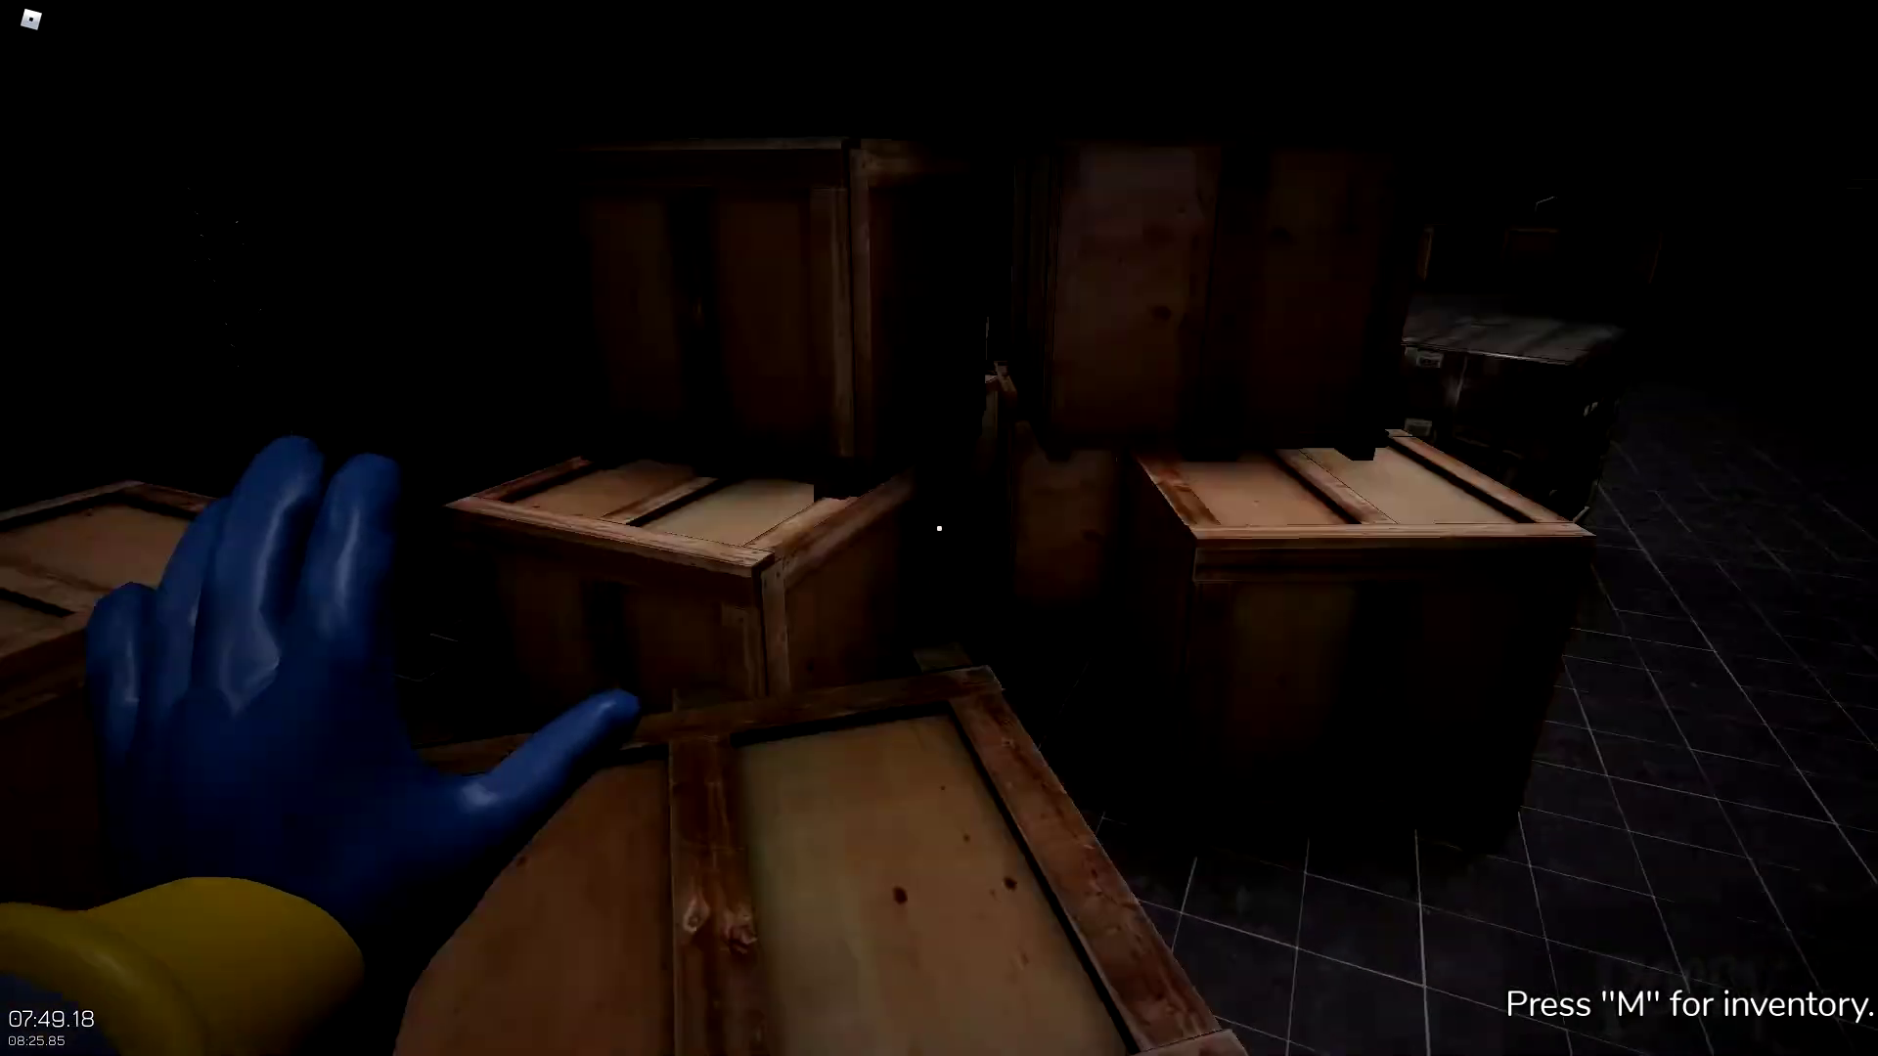
{"action": "key", "text": "w"}
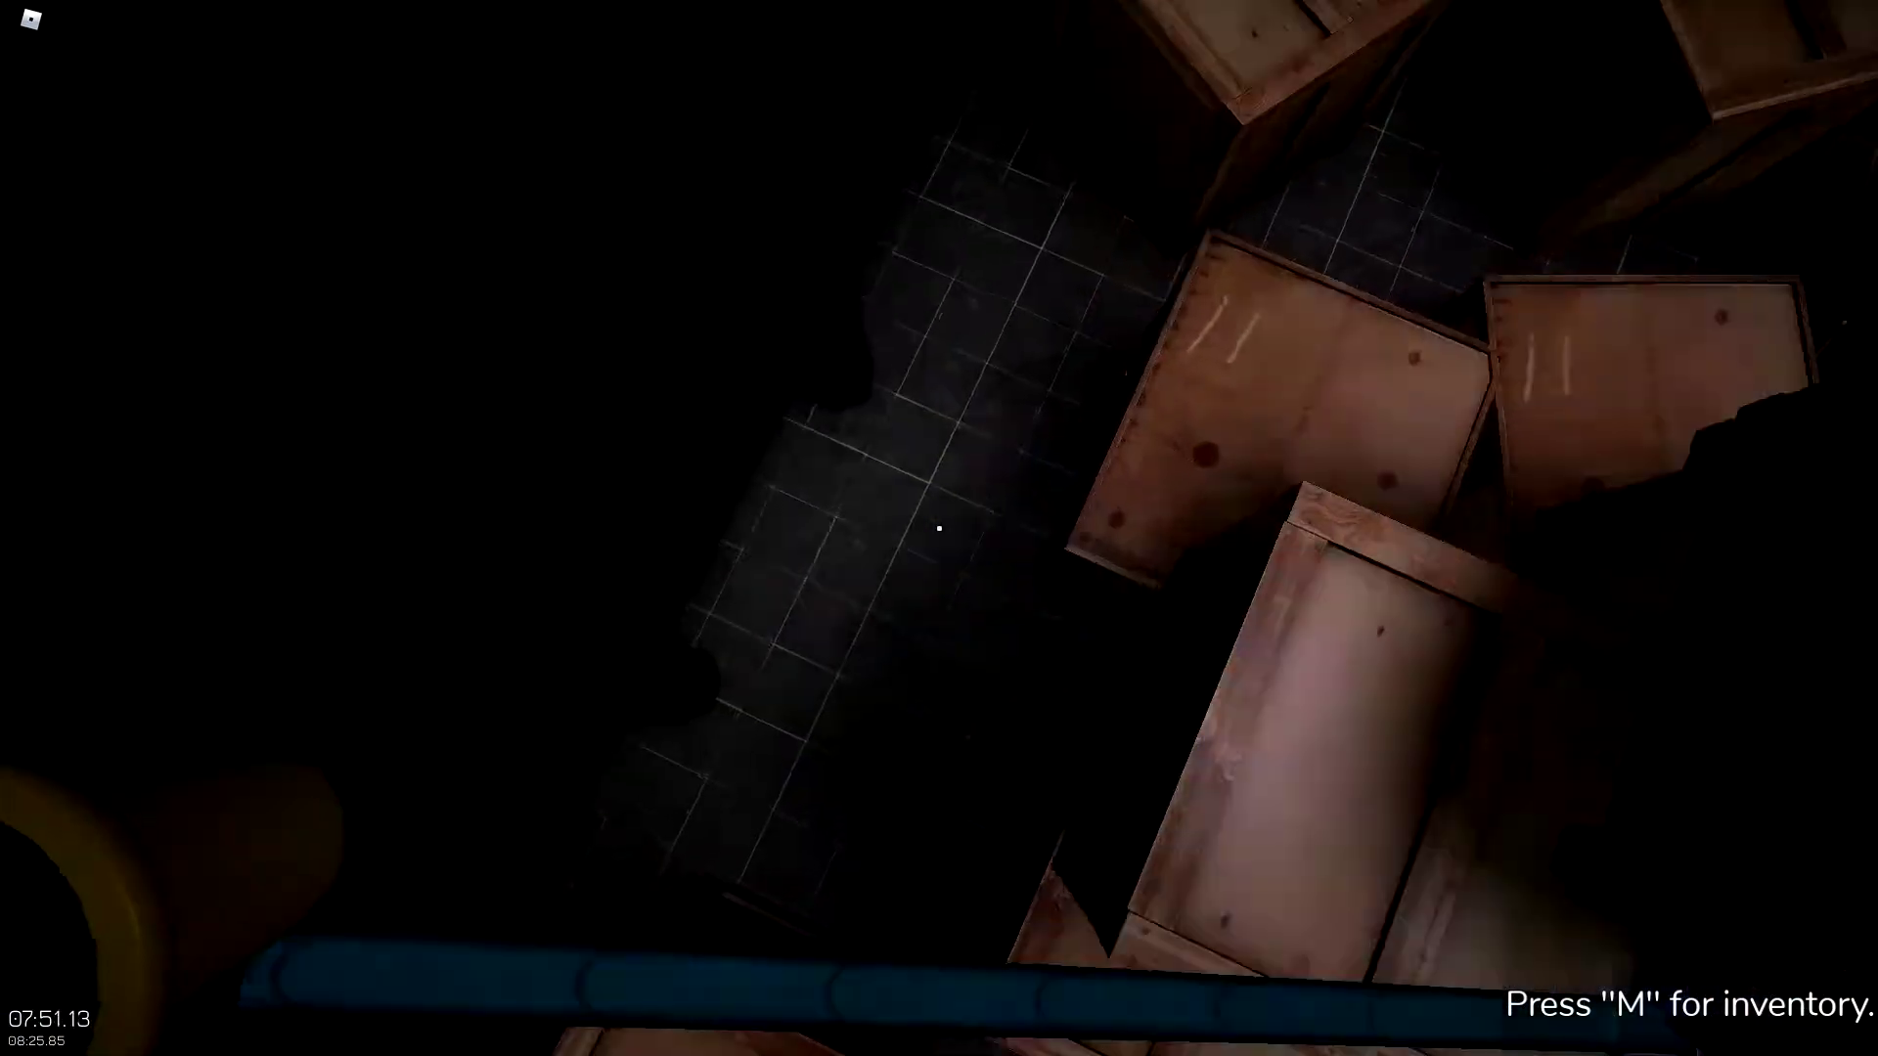
{"action": "key", "text": "w"}
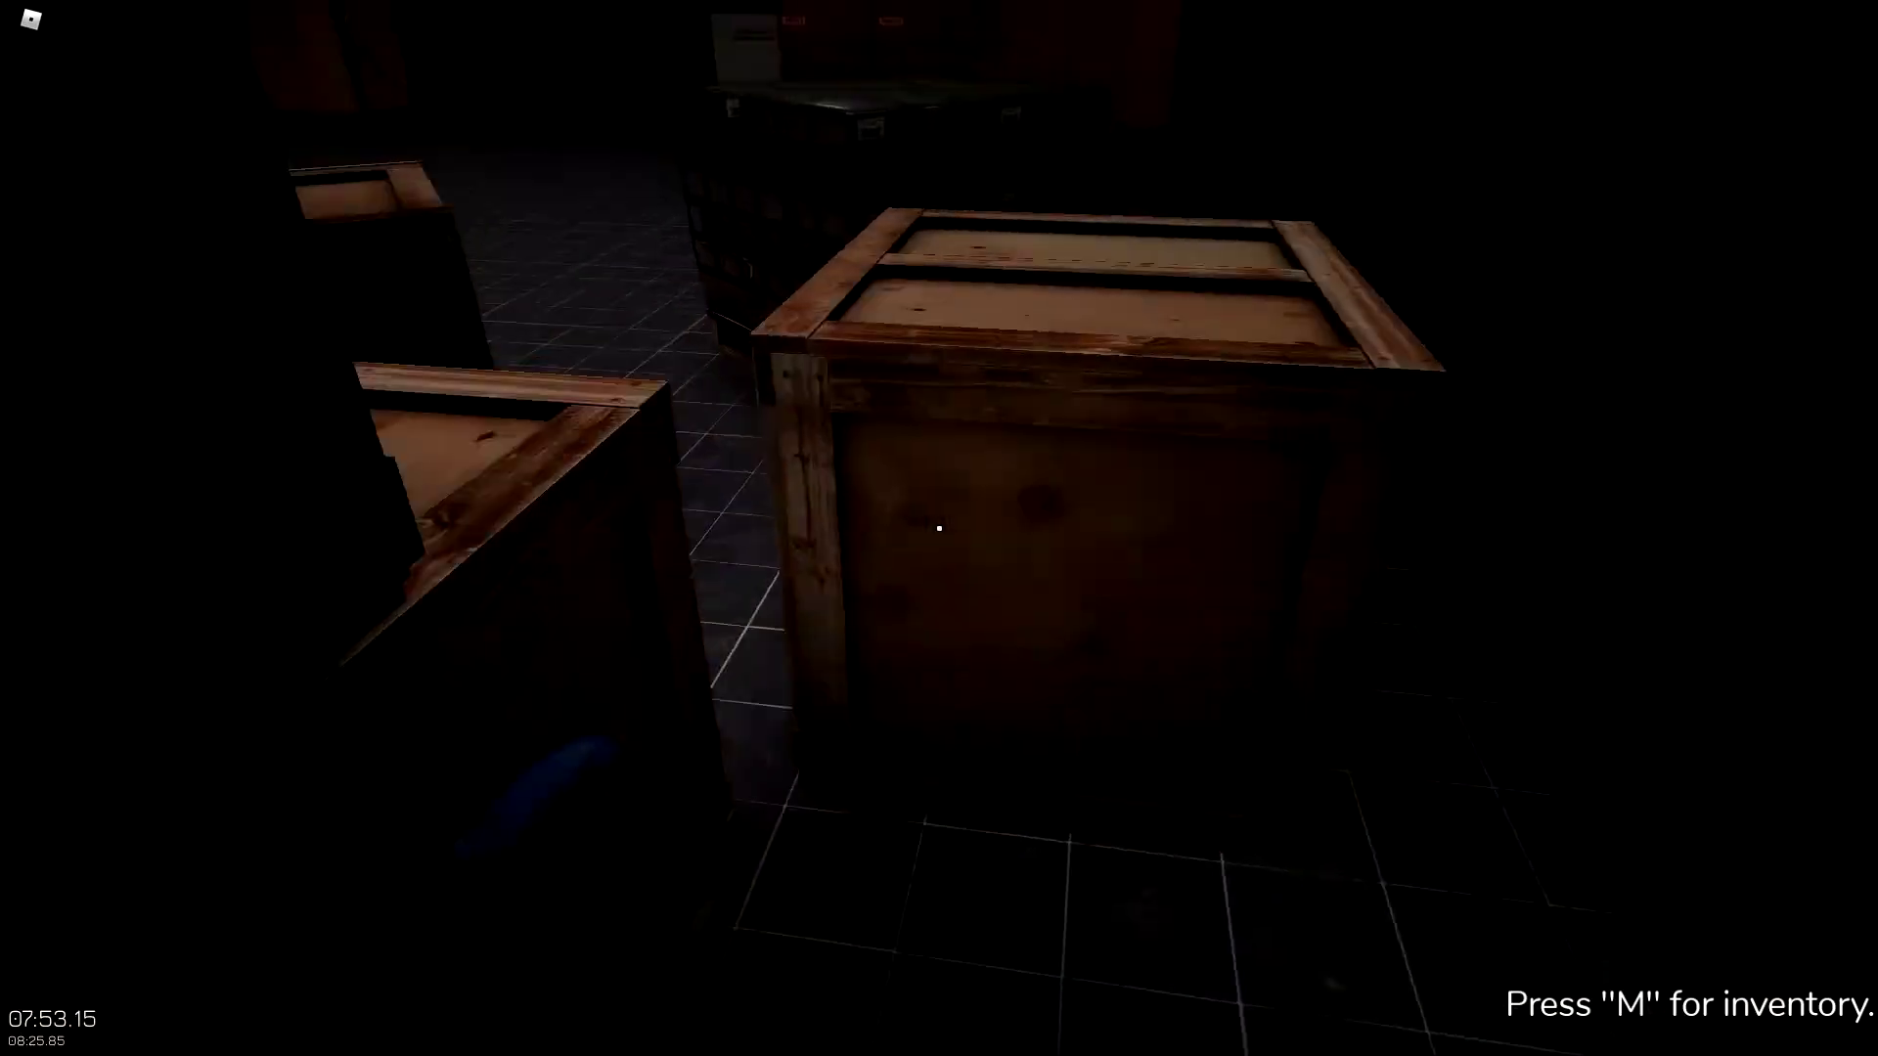
{"action": "key", "text": "w"}
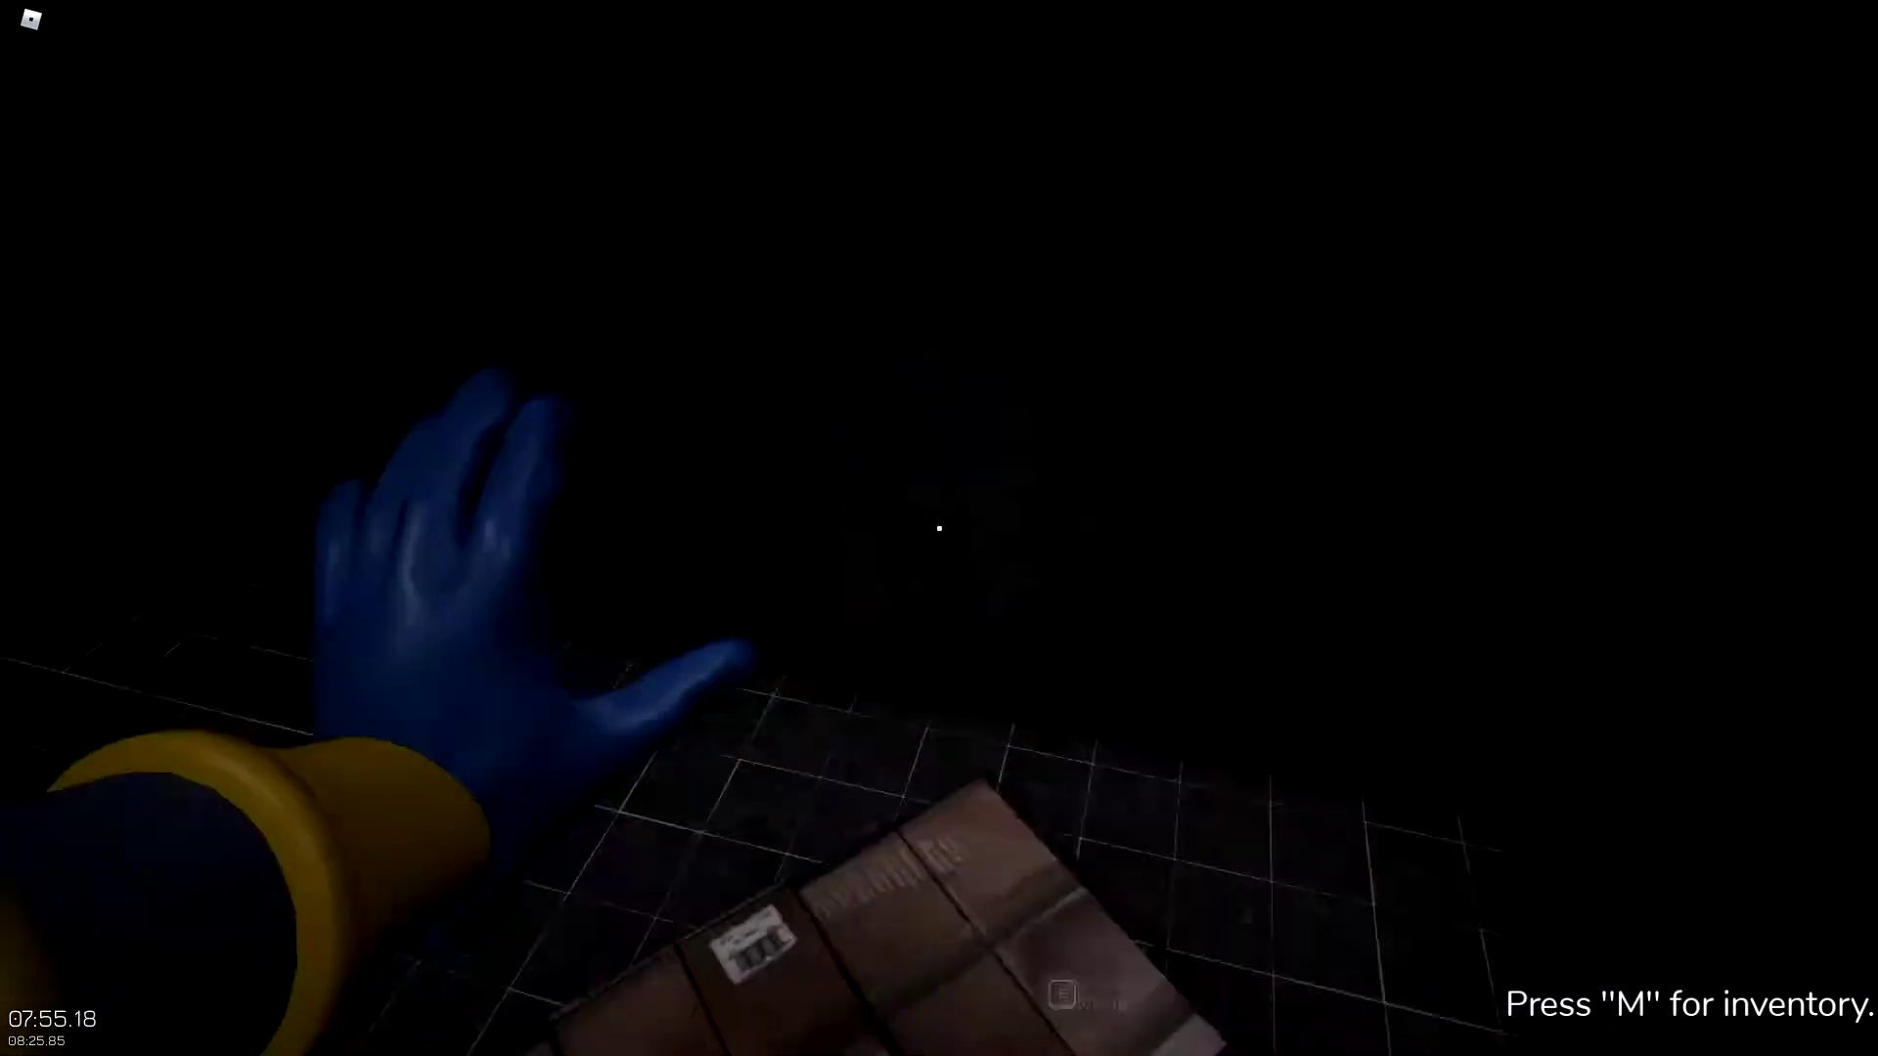
{"action": "key", "text": "w"}
{"action": "key", "text": "w"}
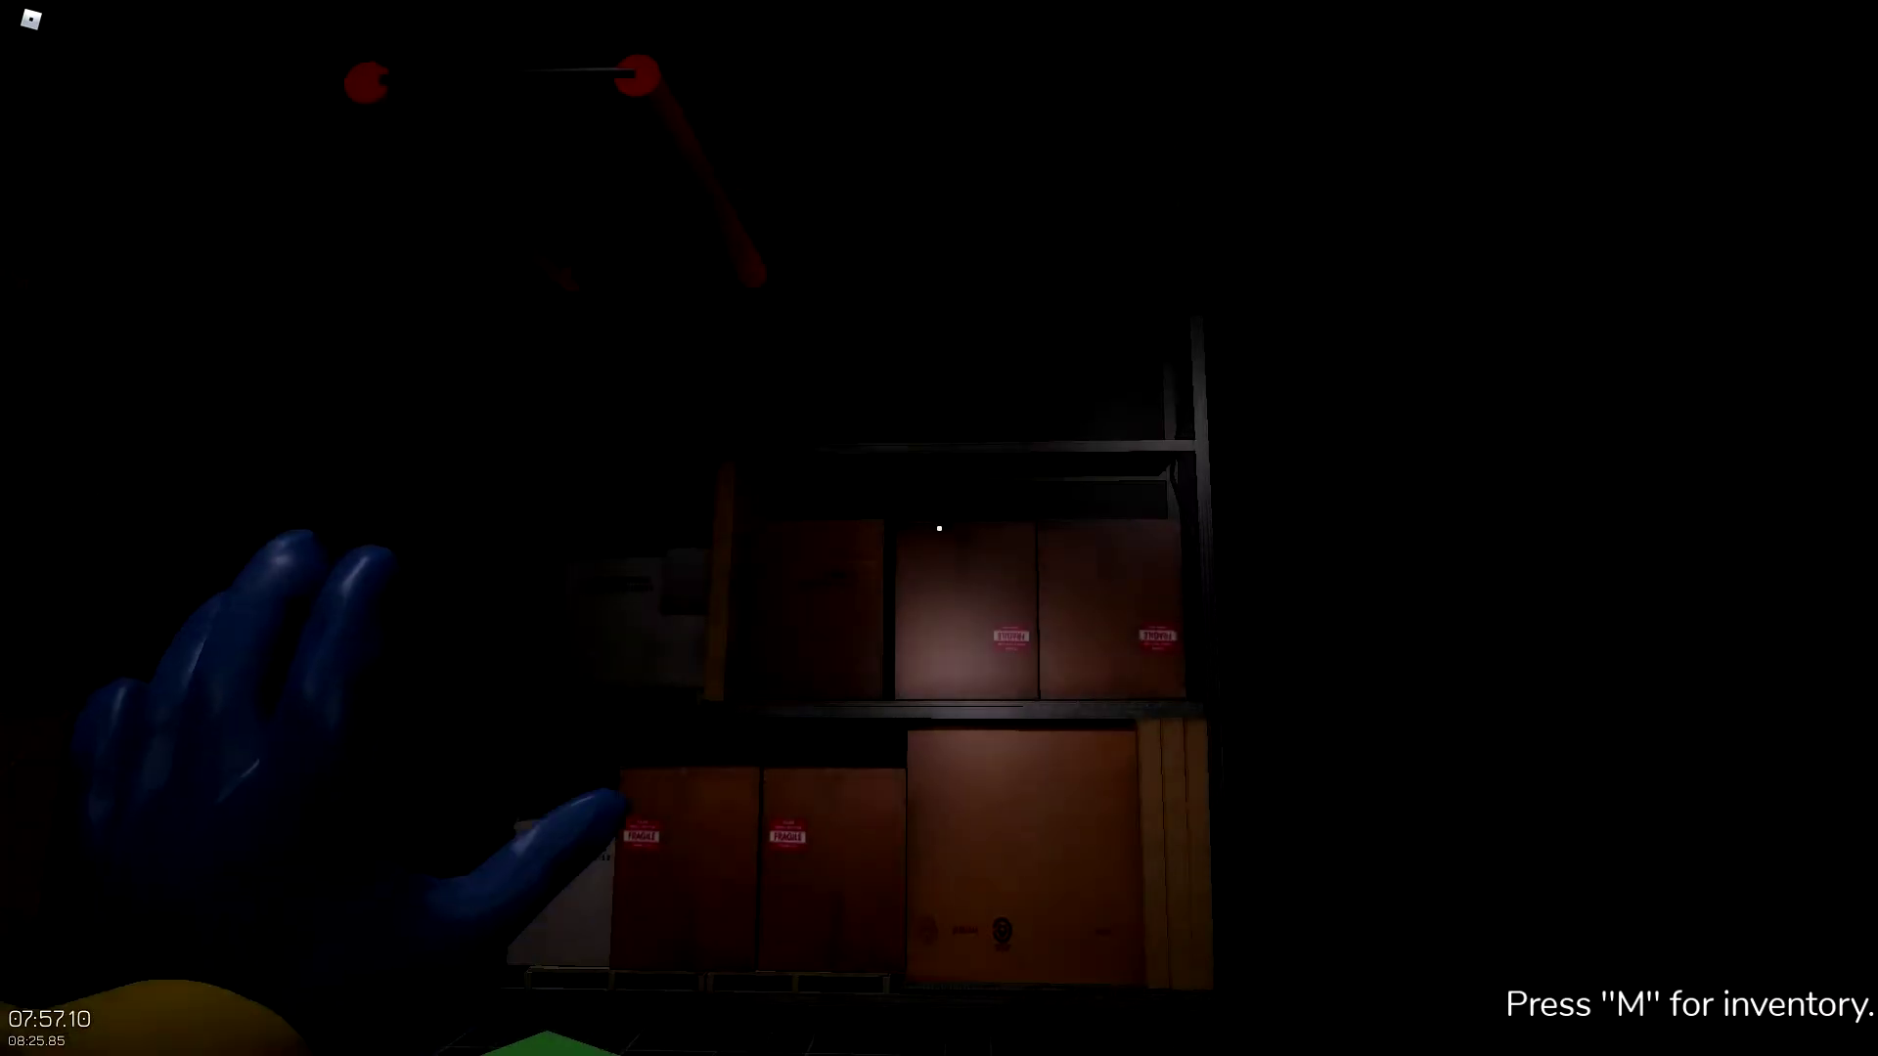
{"action": "left_click", "coordinate": [939, 528]}
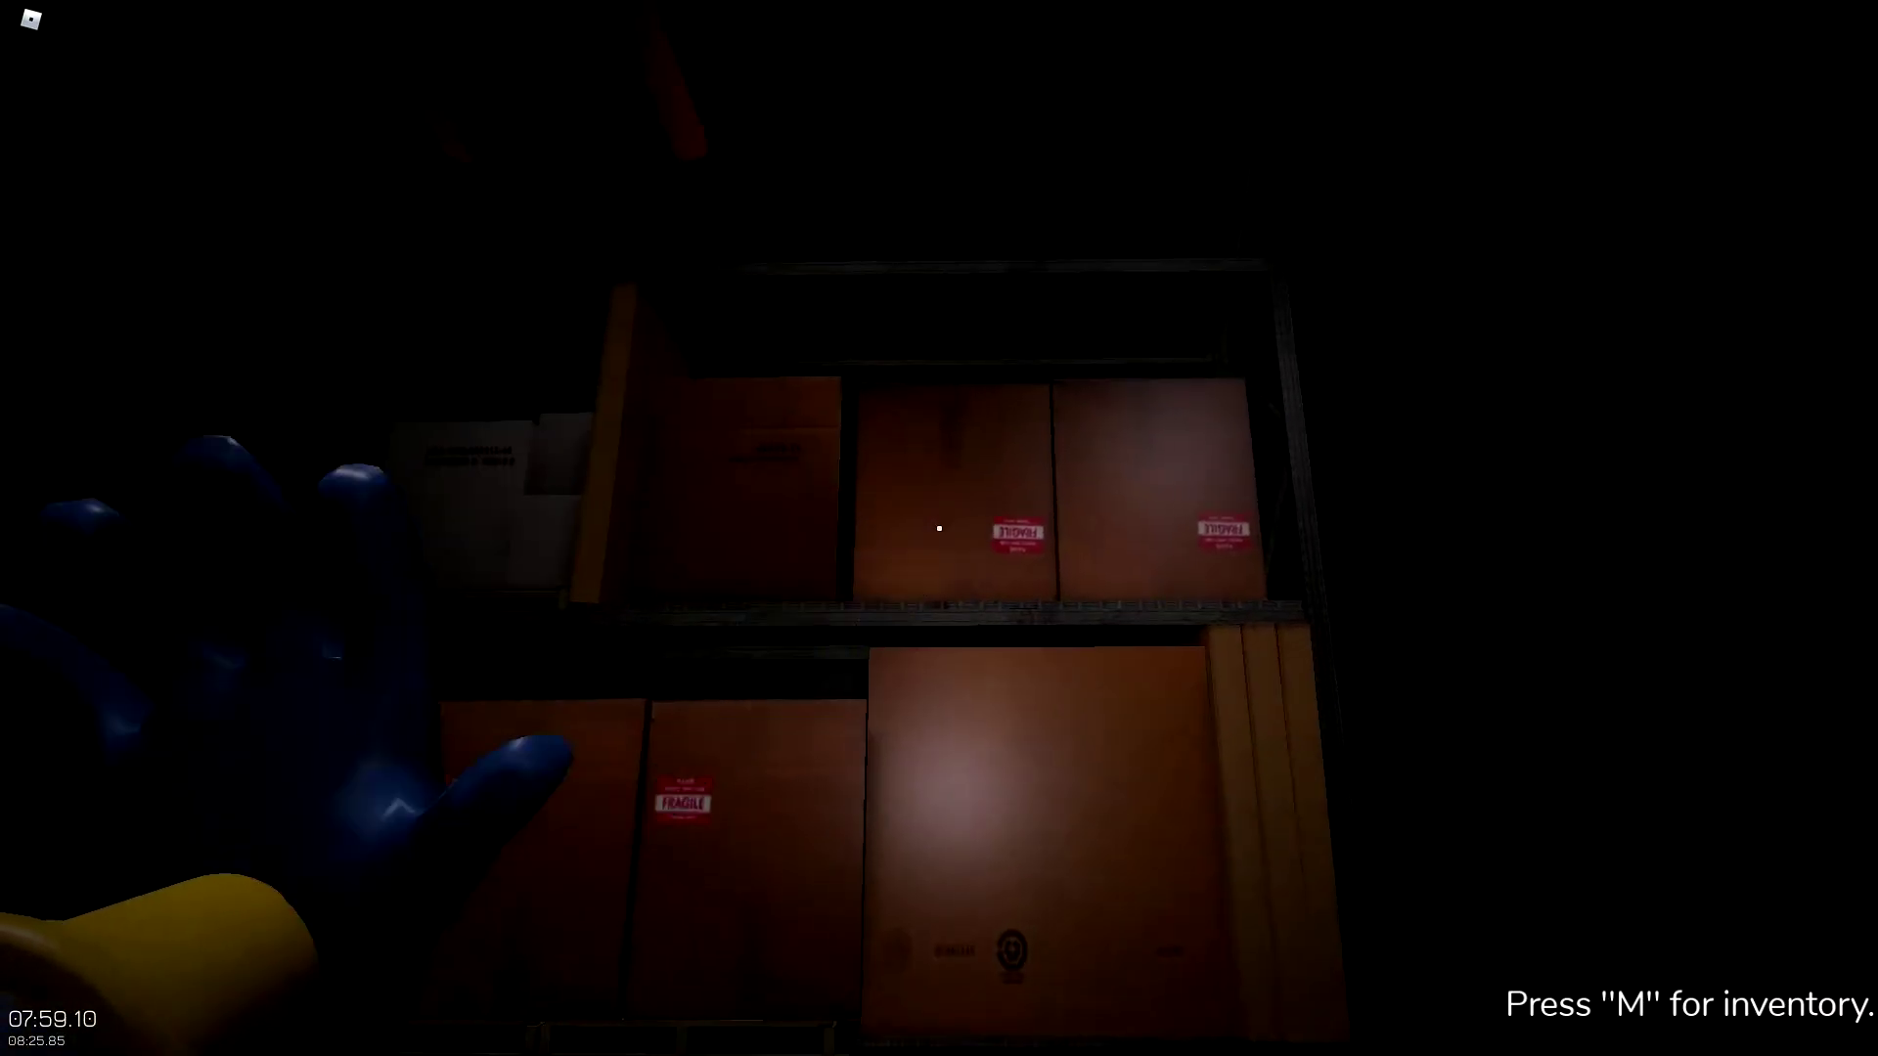
{"action": "left_click", "coordinate": [940, 529]}
{"action": "key", "text": "w"}
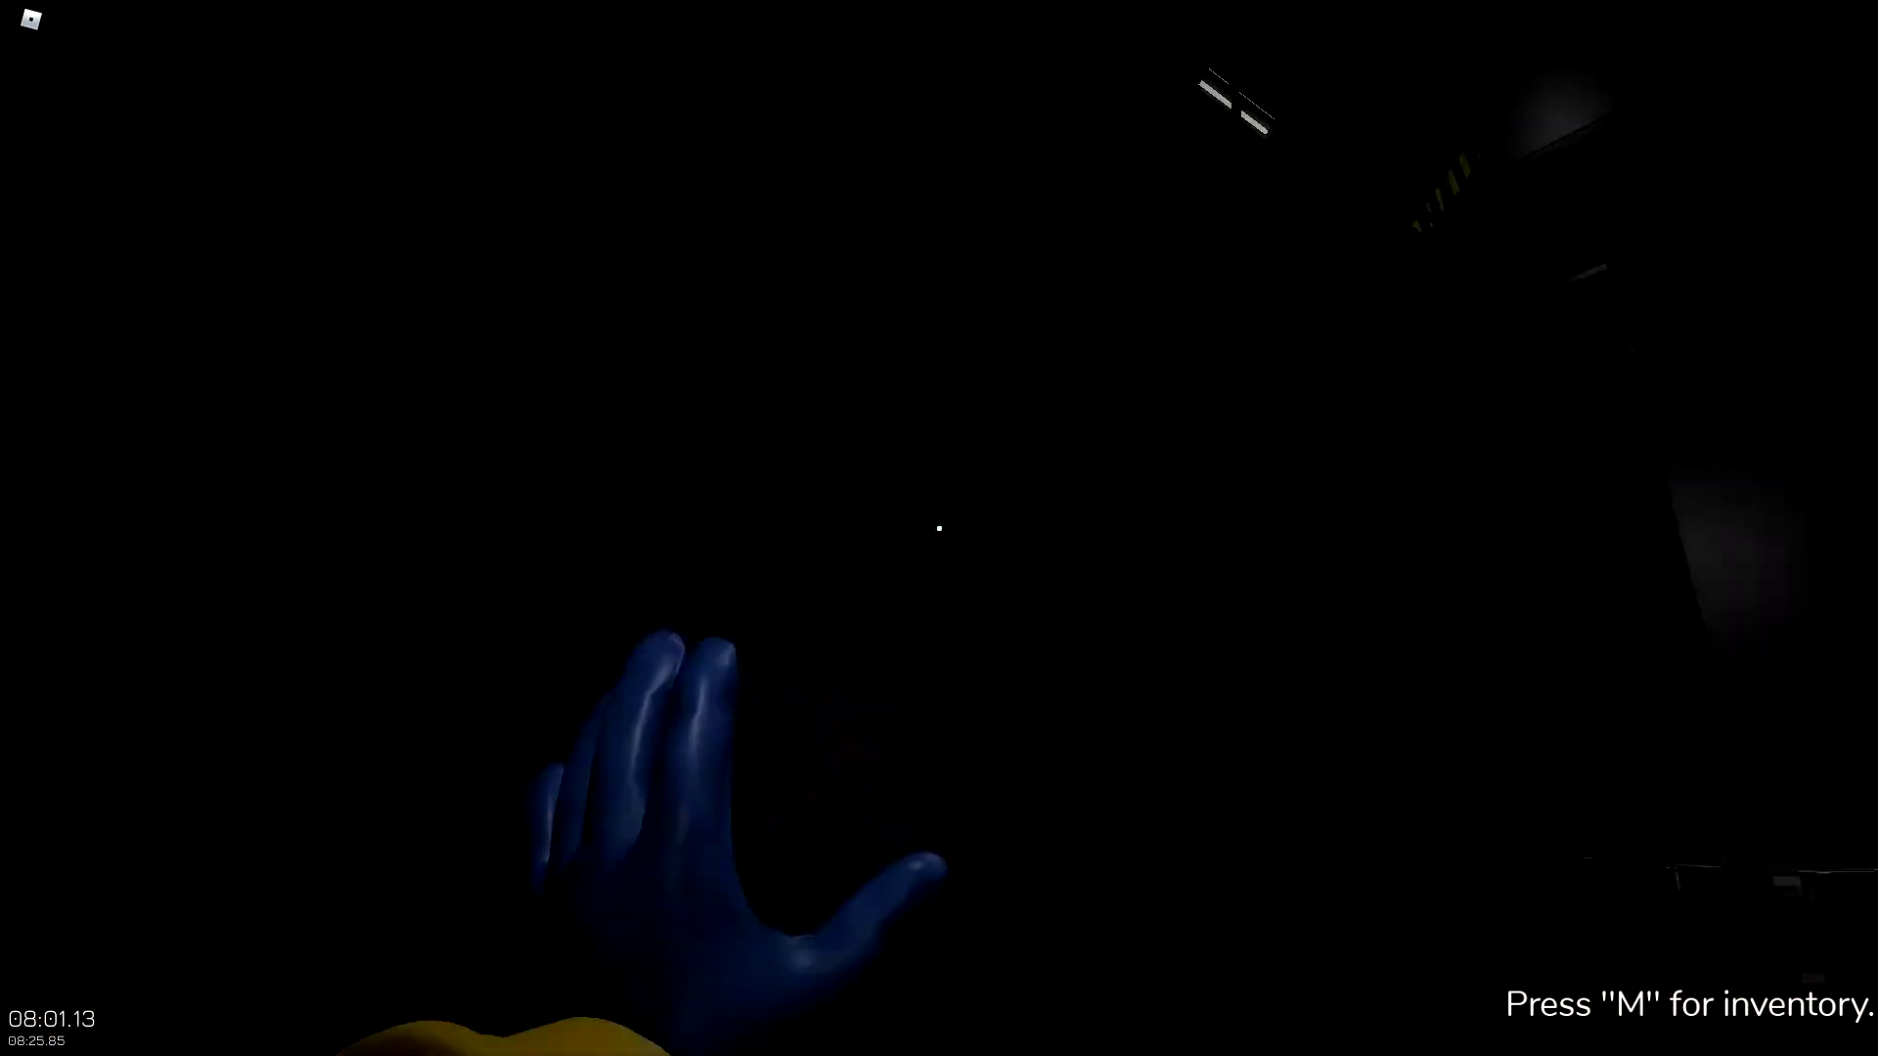
- Walk to the pallet and pick up the Red Cube
{"action": "key", "text": "w"}
{"action": "key", "text": "w"}
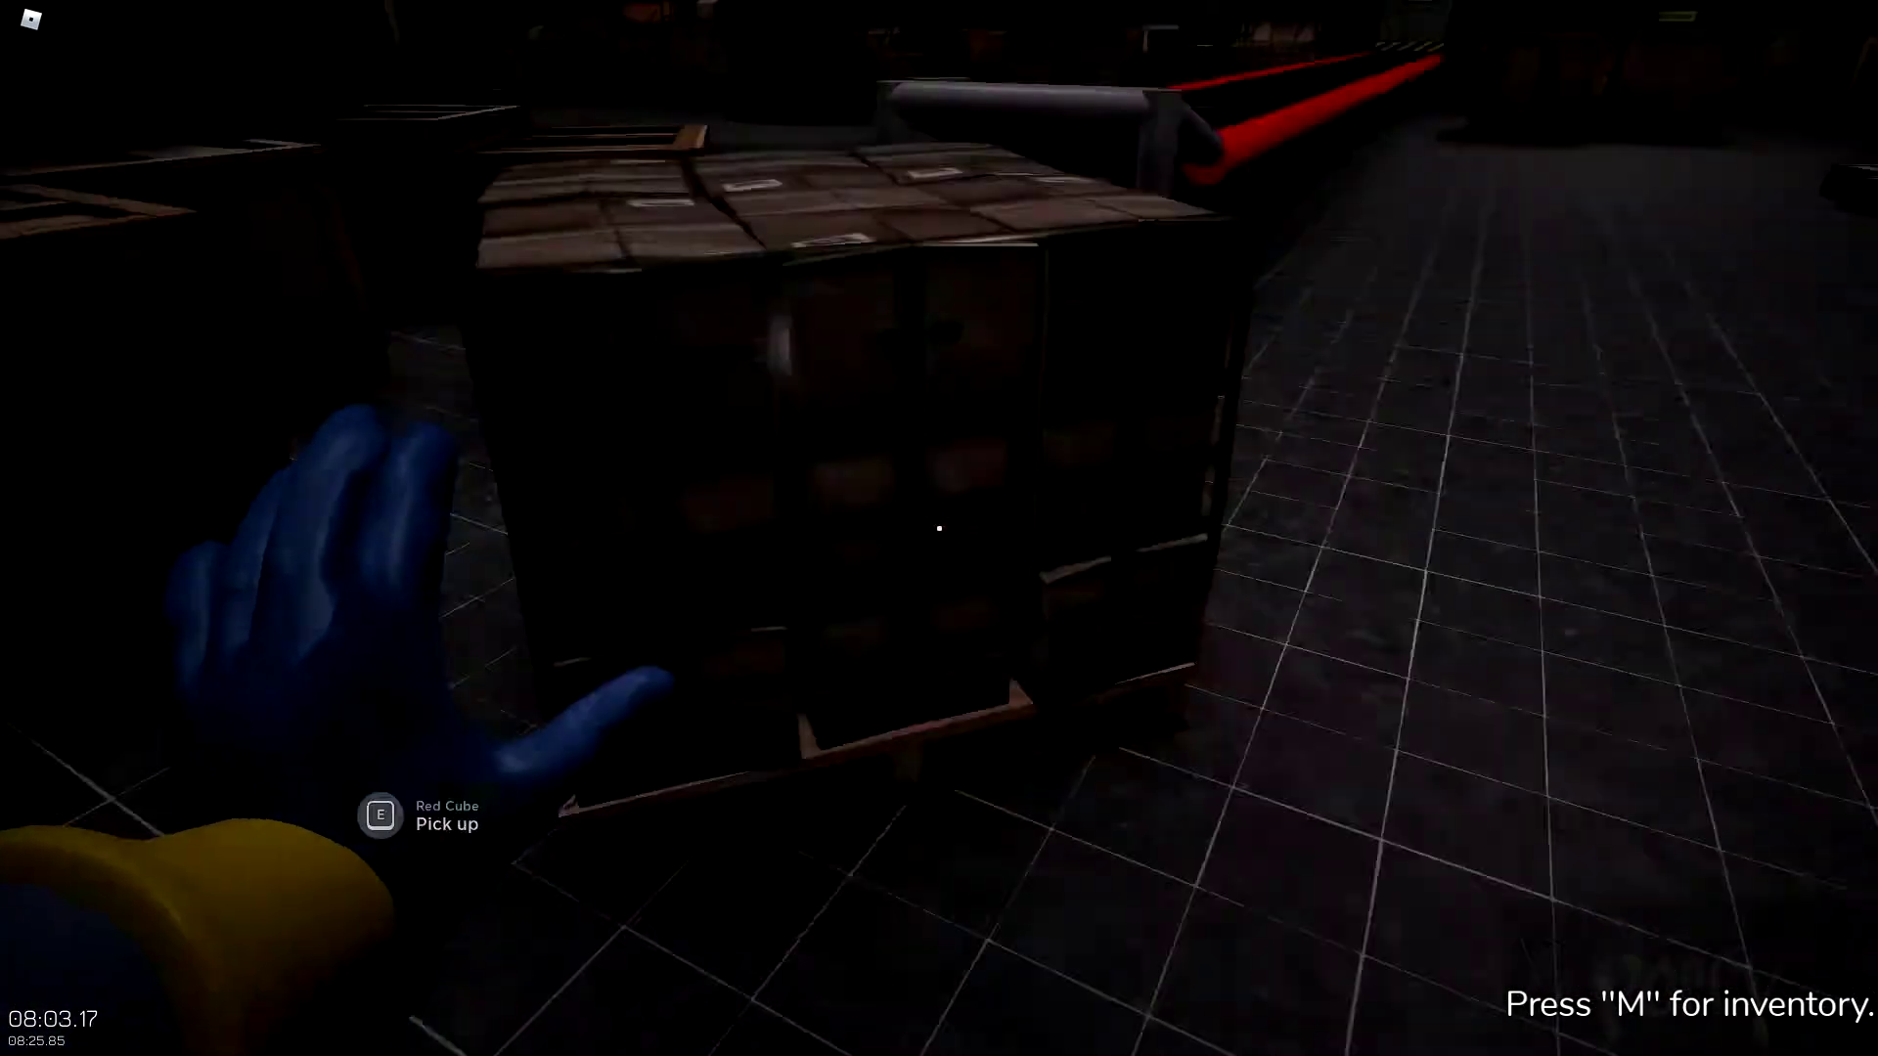
{"action": "key", "text": "e"}
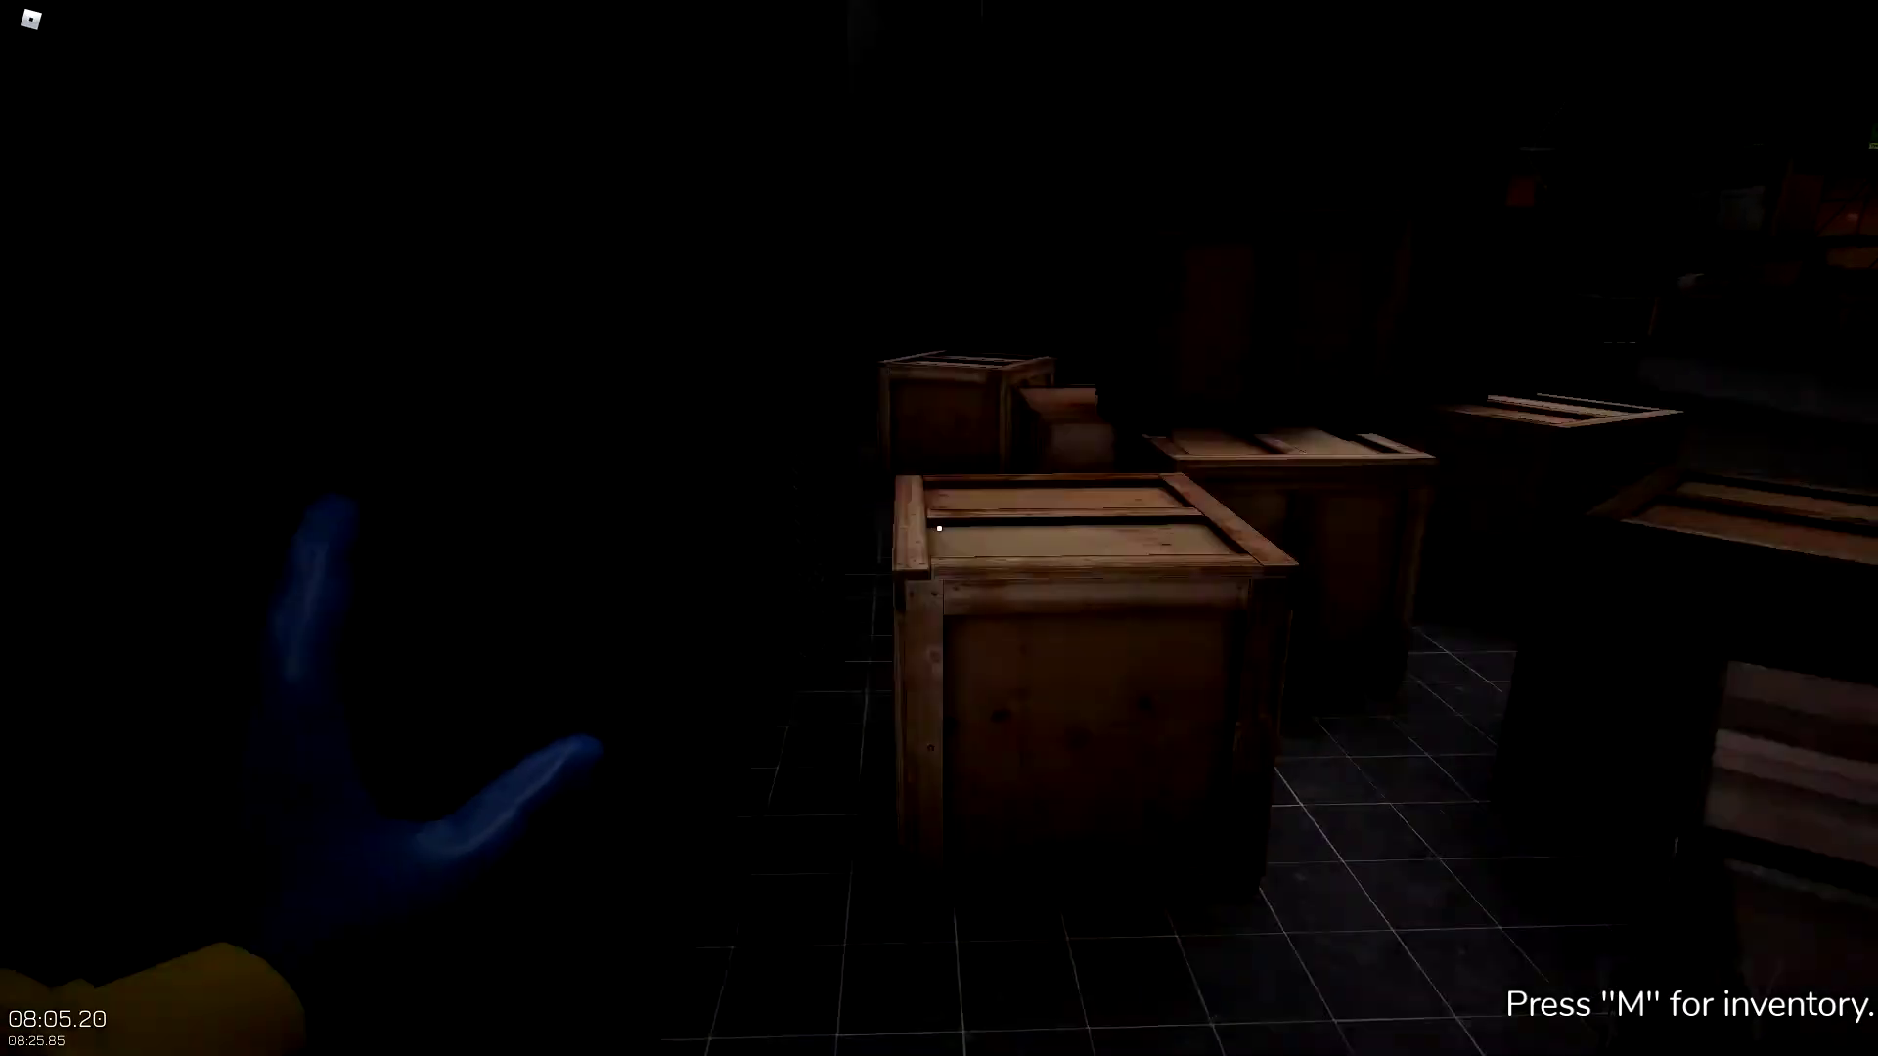
{"action": "key", "text": "w"}
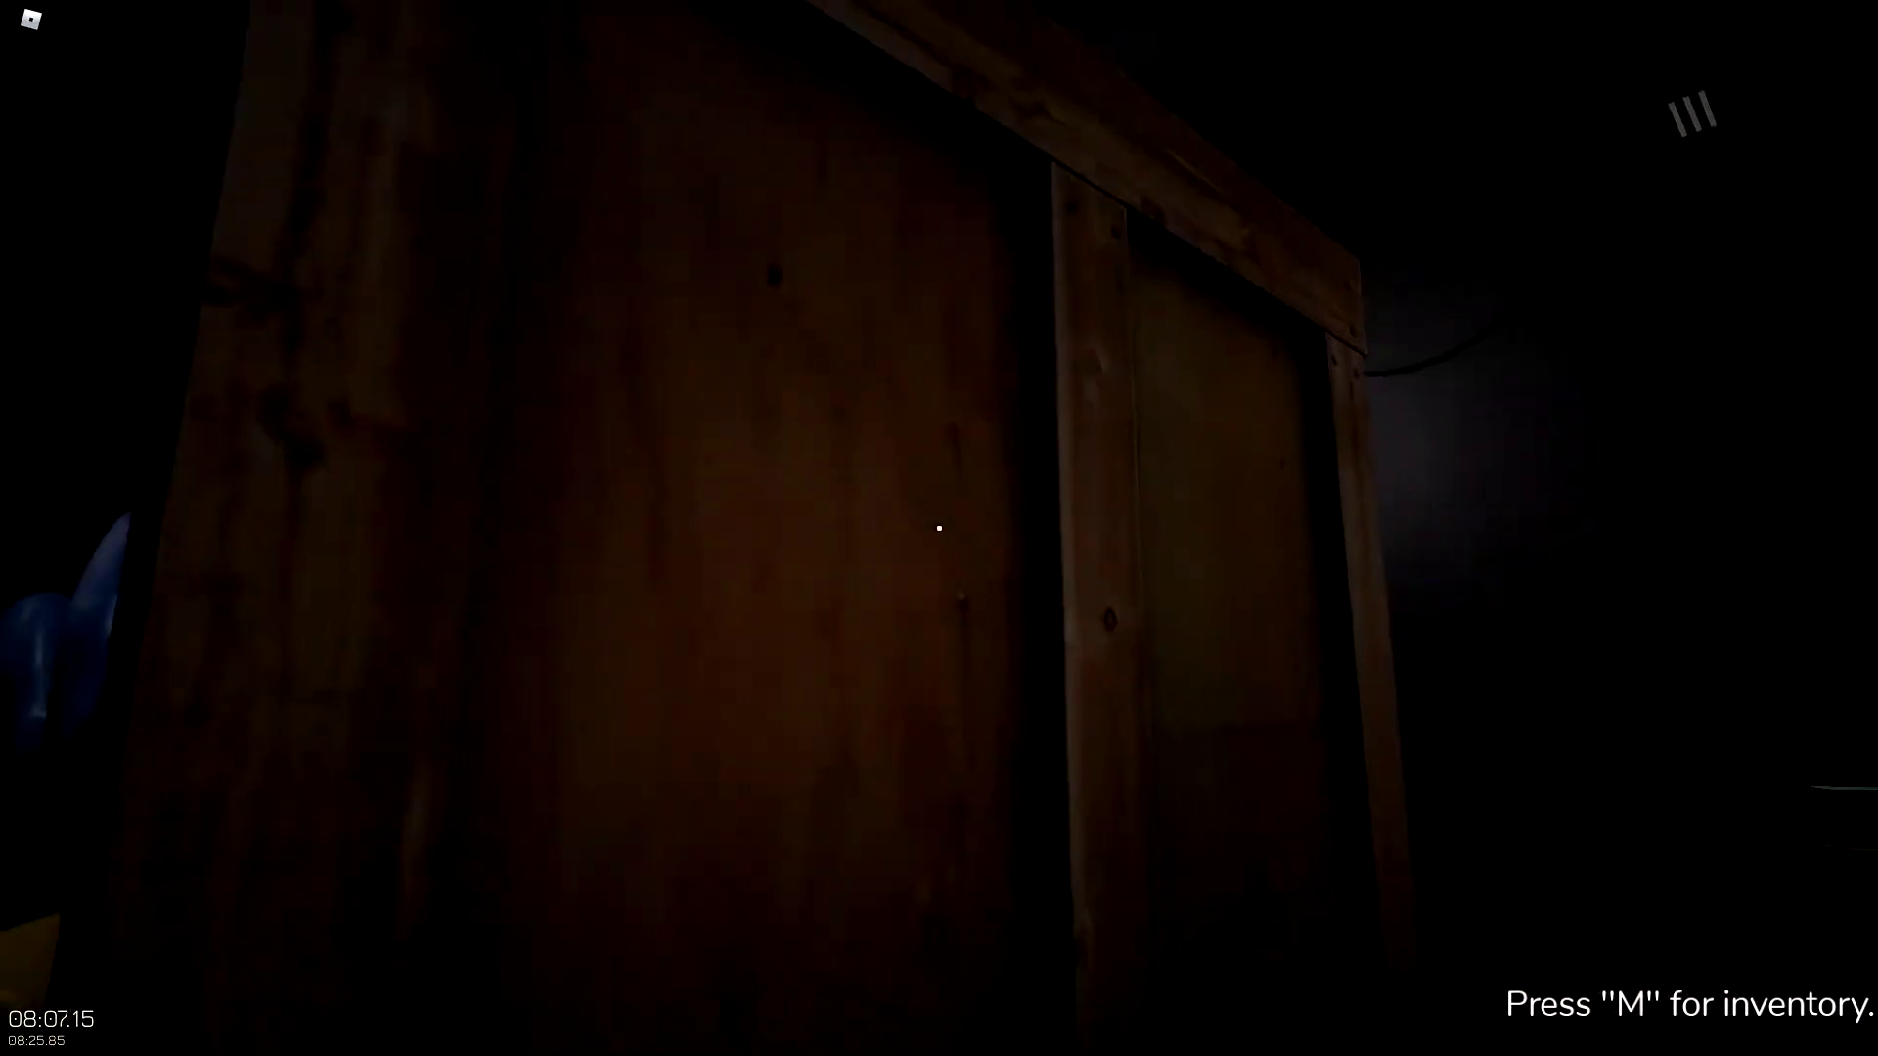
- Cross the warehouse and climb the yellow-railed stairs onto the upper catwalk
{"action": "key", "text": "w"}
{"action": "key", "text": "w"}
{"action": "key", "text": "w"}
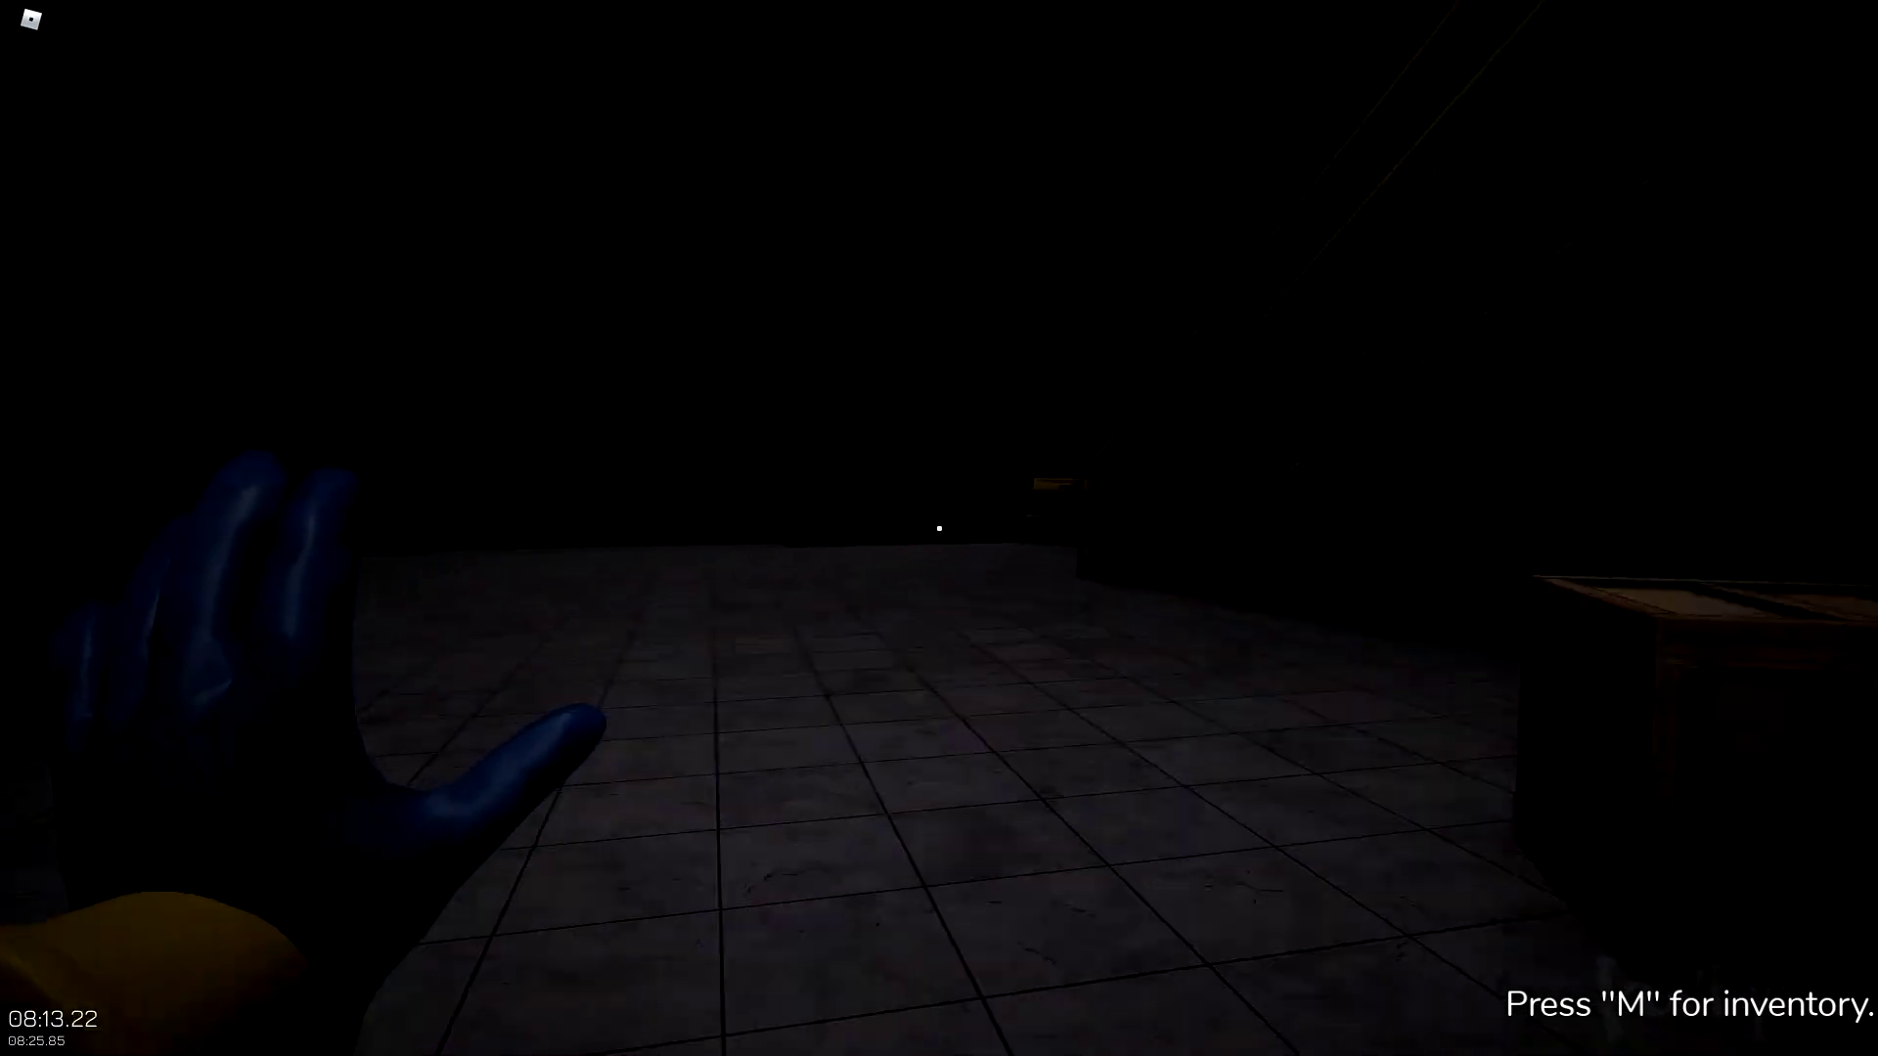
{"action": "key", "text": "w"}
{"action": "key", "text": "w"}
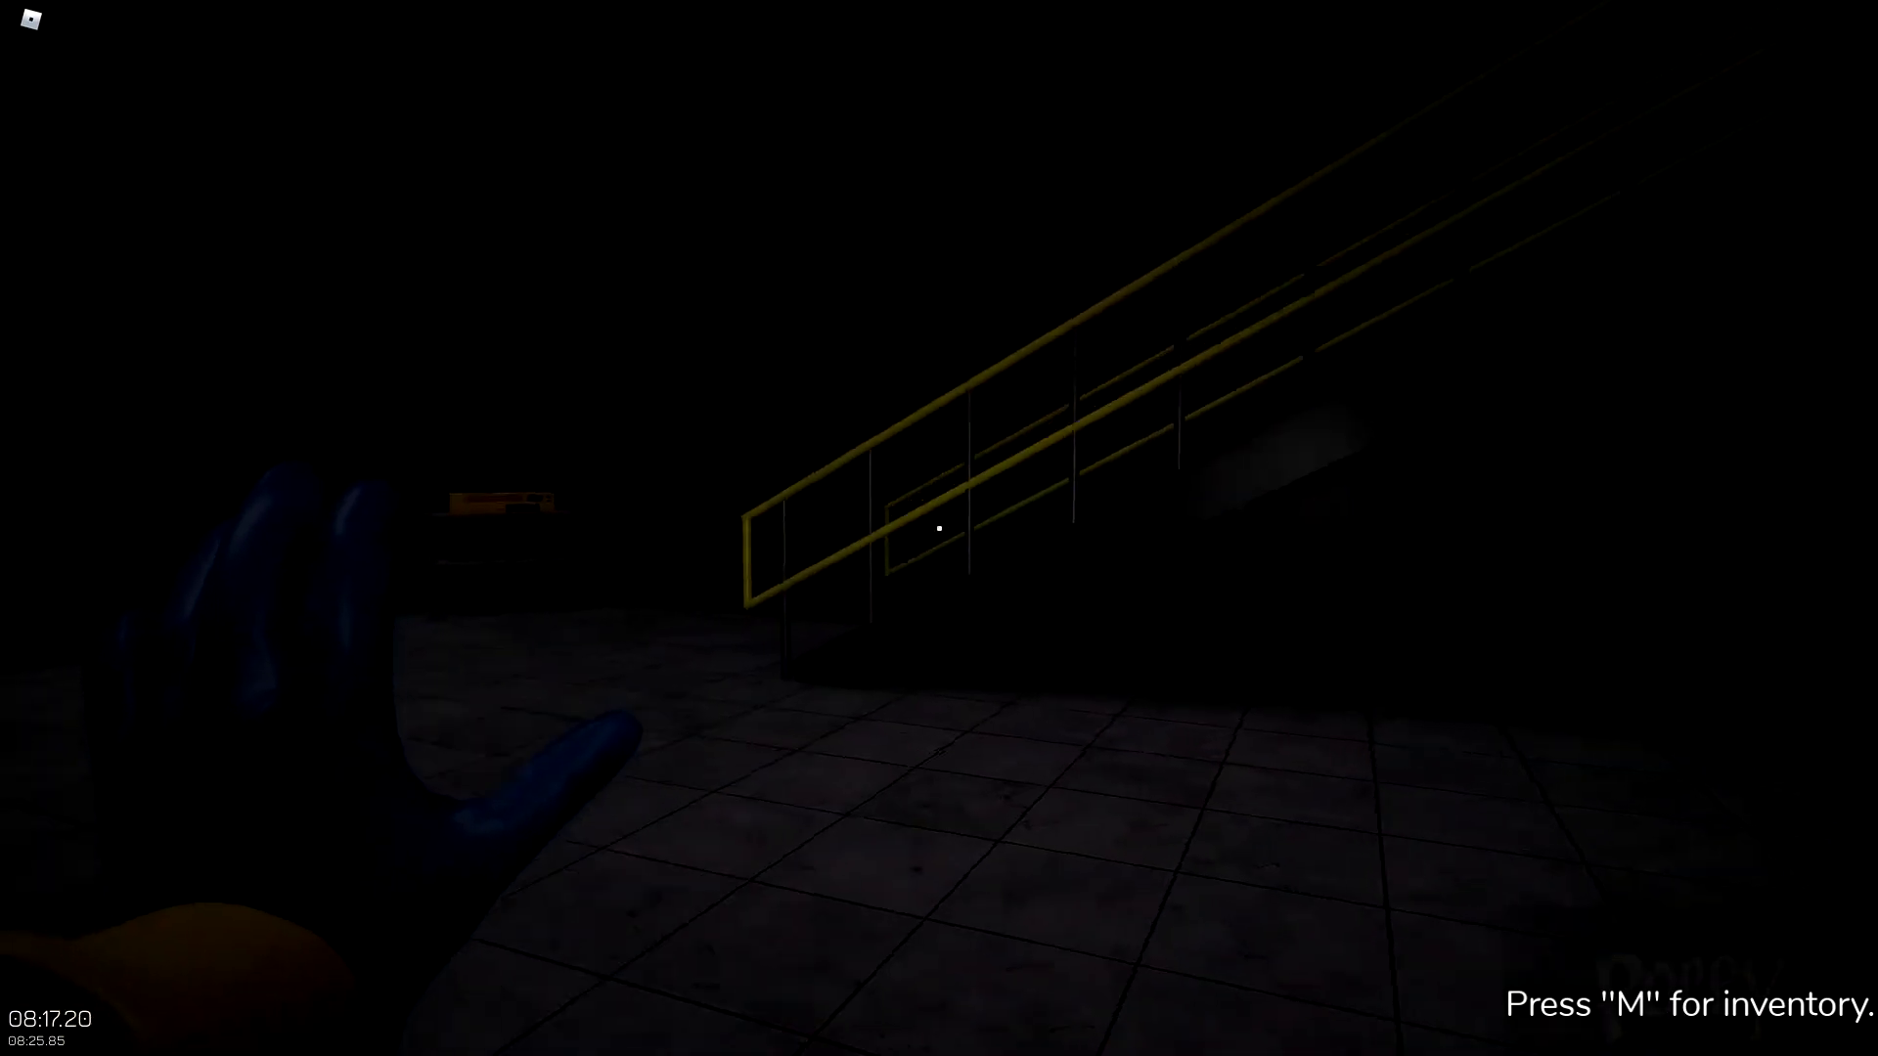
{"action": "key", "text": "w"}
{"action": "key", "text": "w"}
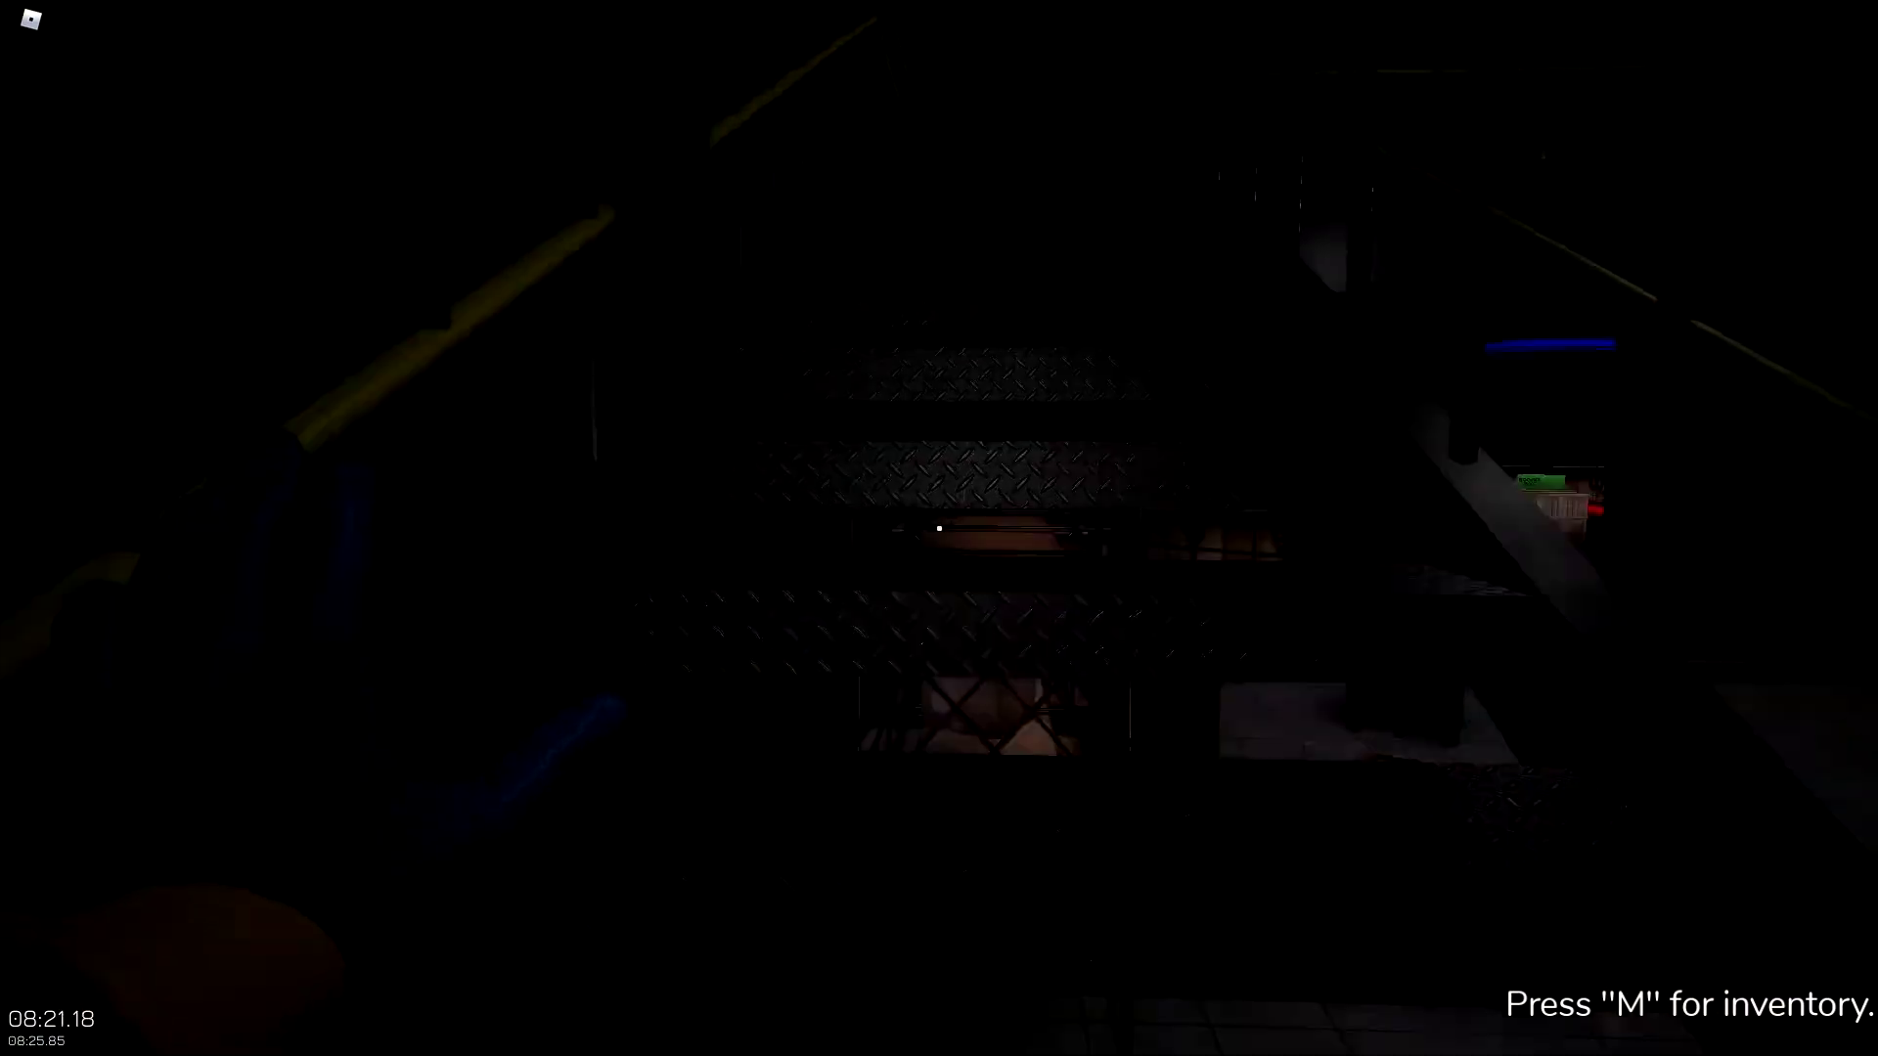
{"action": "key", "text": "w"}
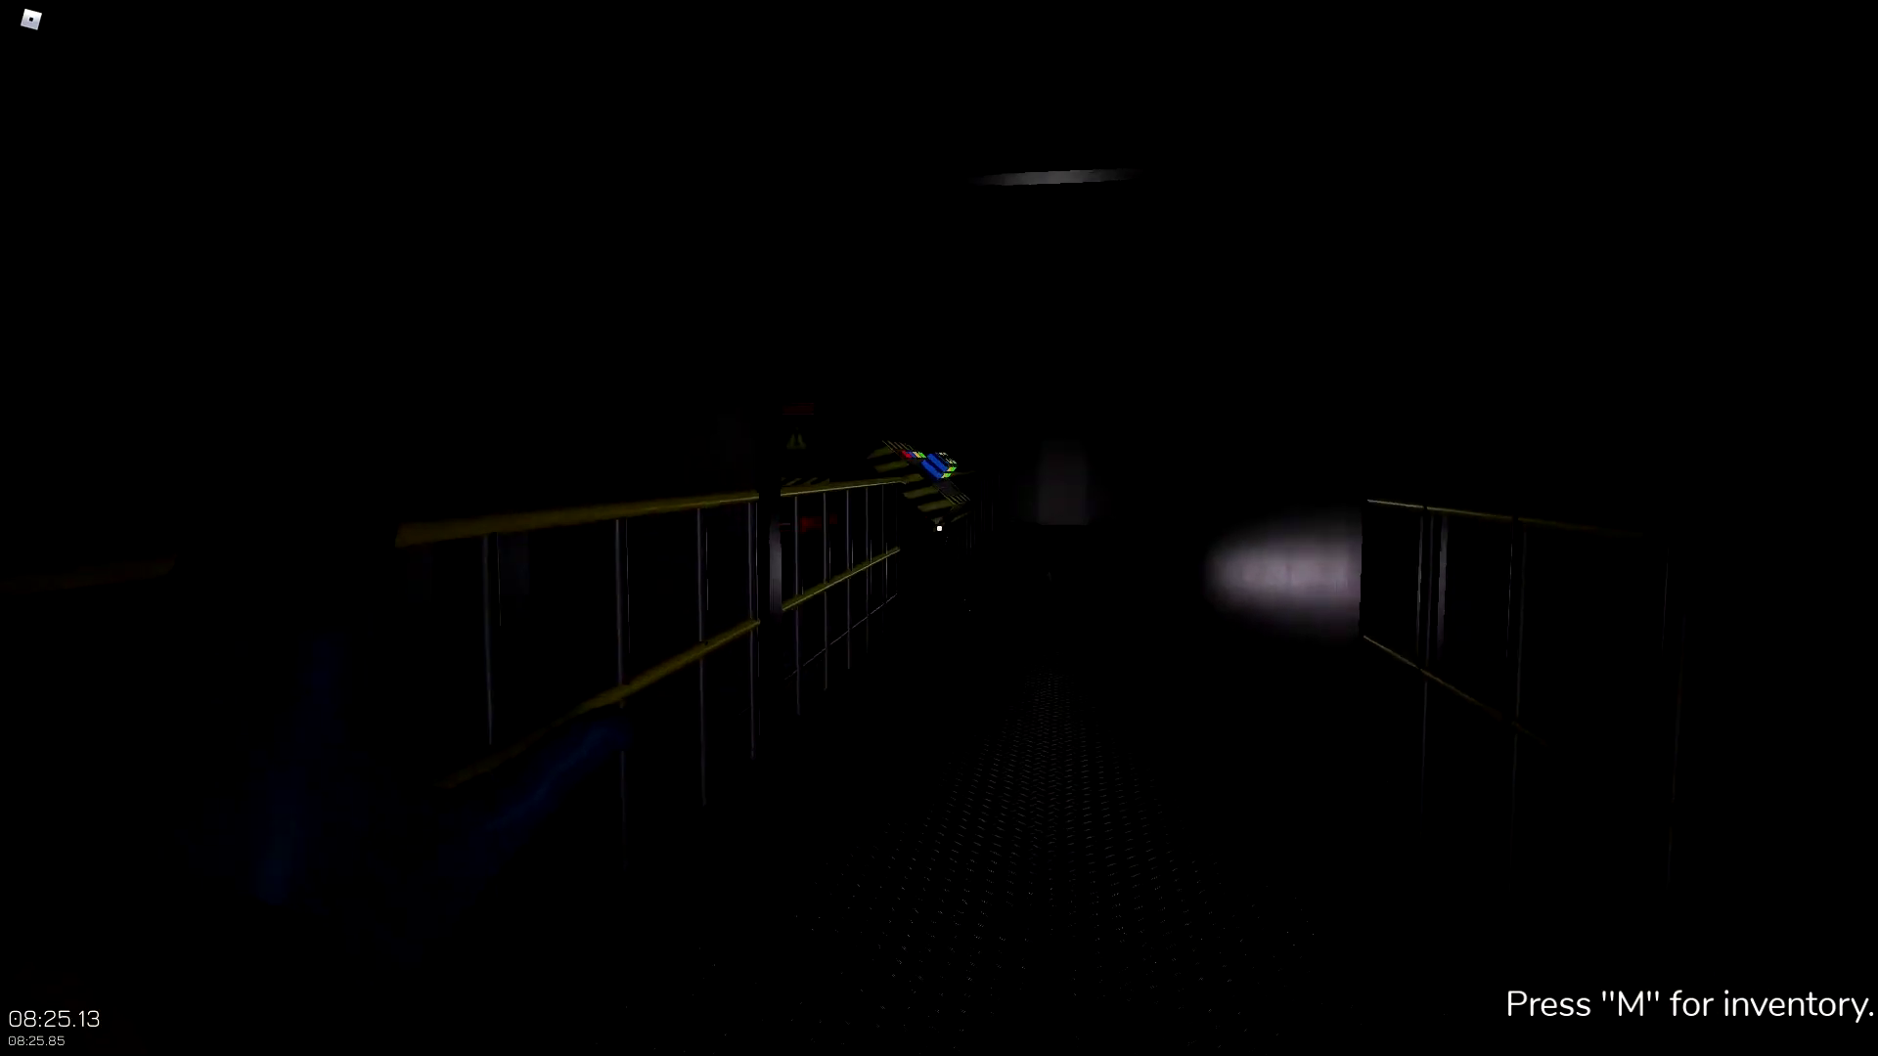
- Drop from the catwalk to the conveyor floor and equip the red Right Arm
{"action": "key", "text": "w"}
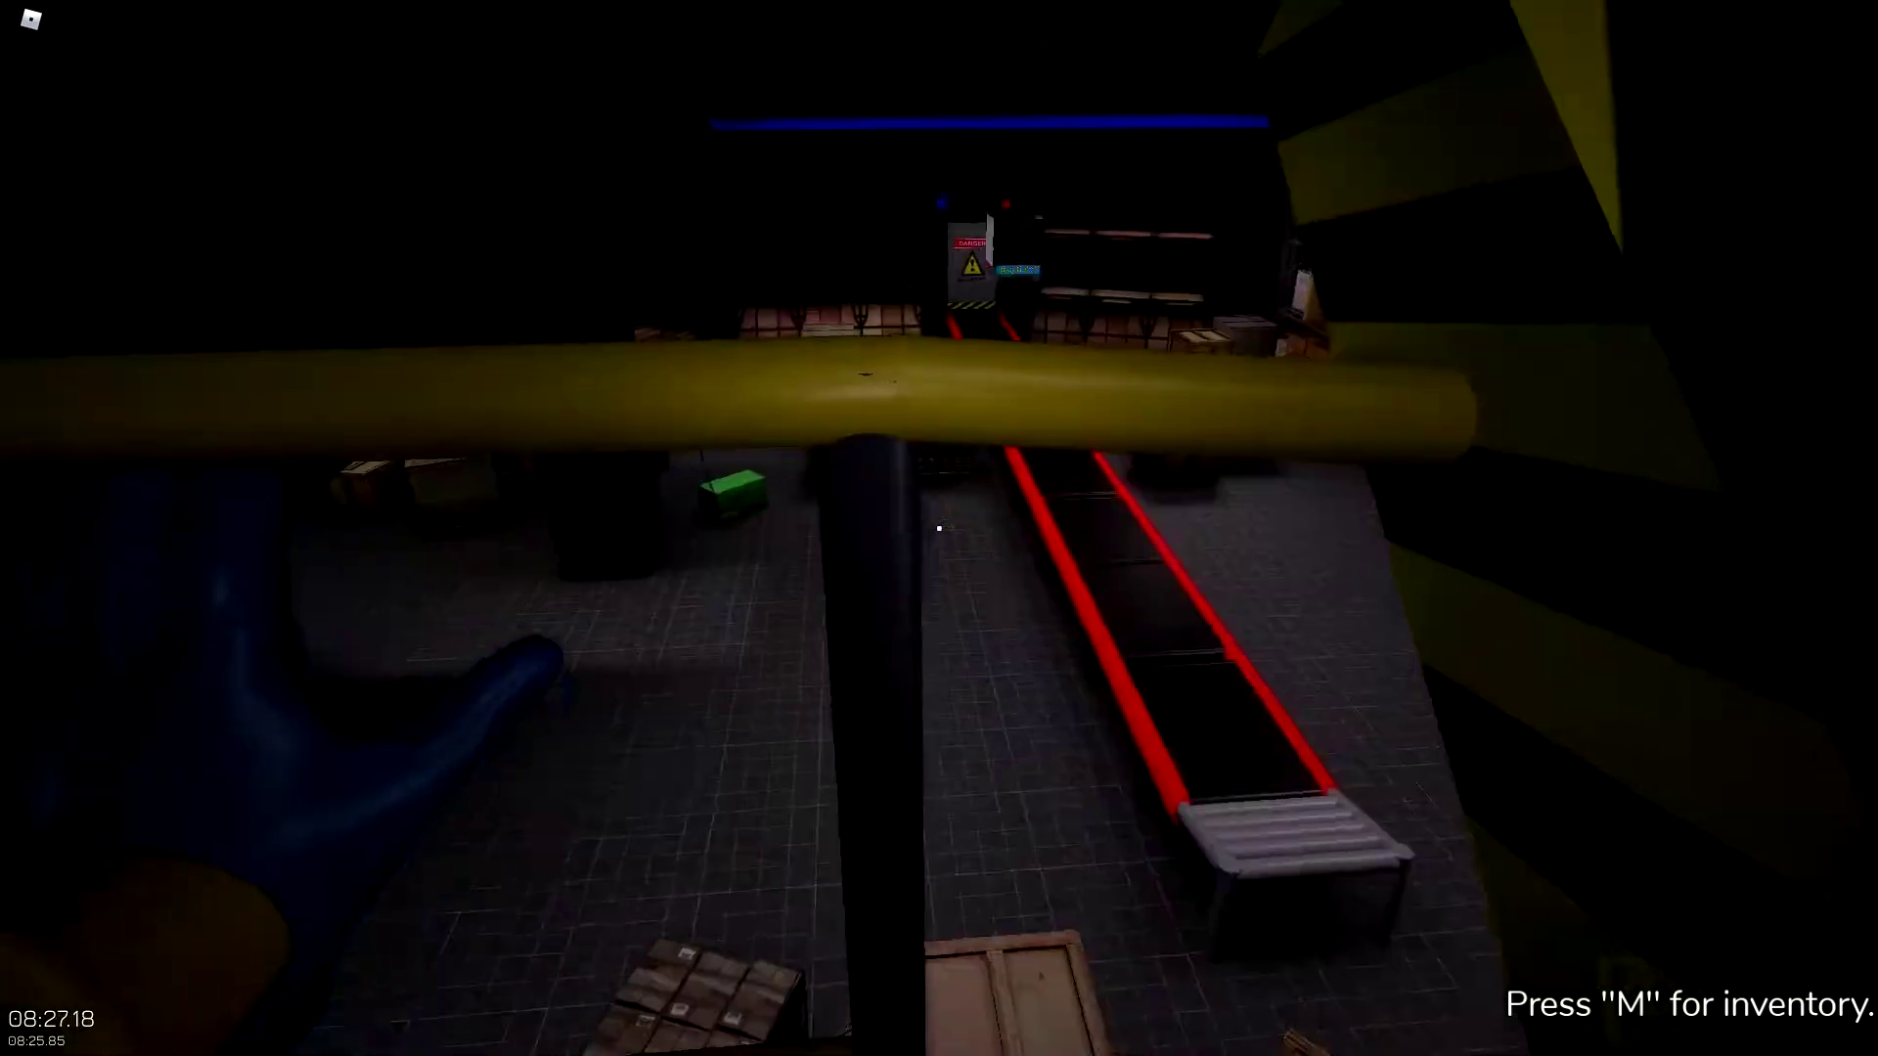
{"action": "key", "text": "w"}
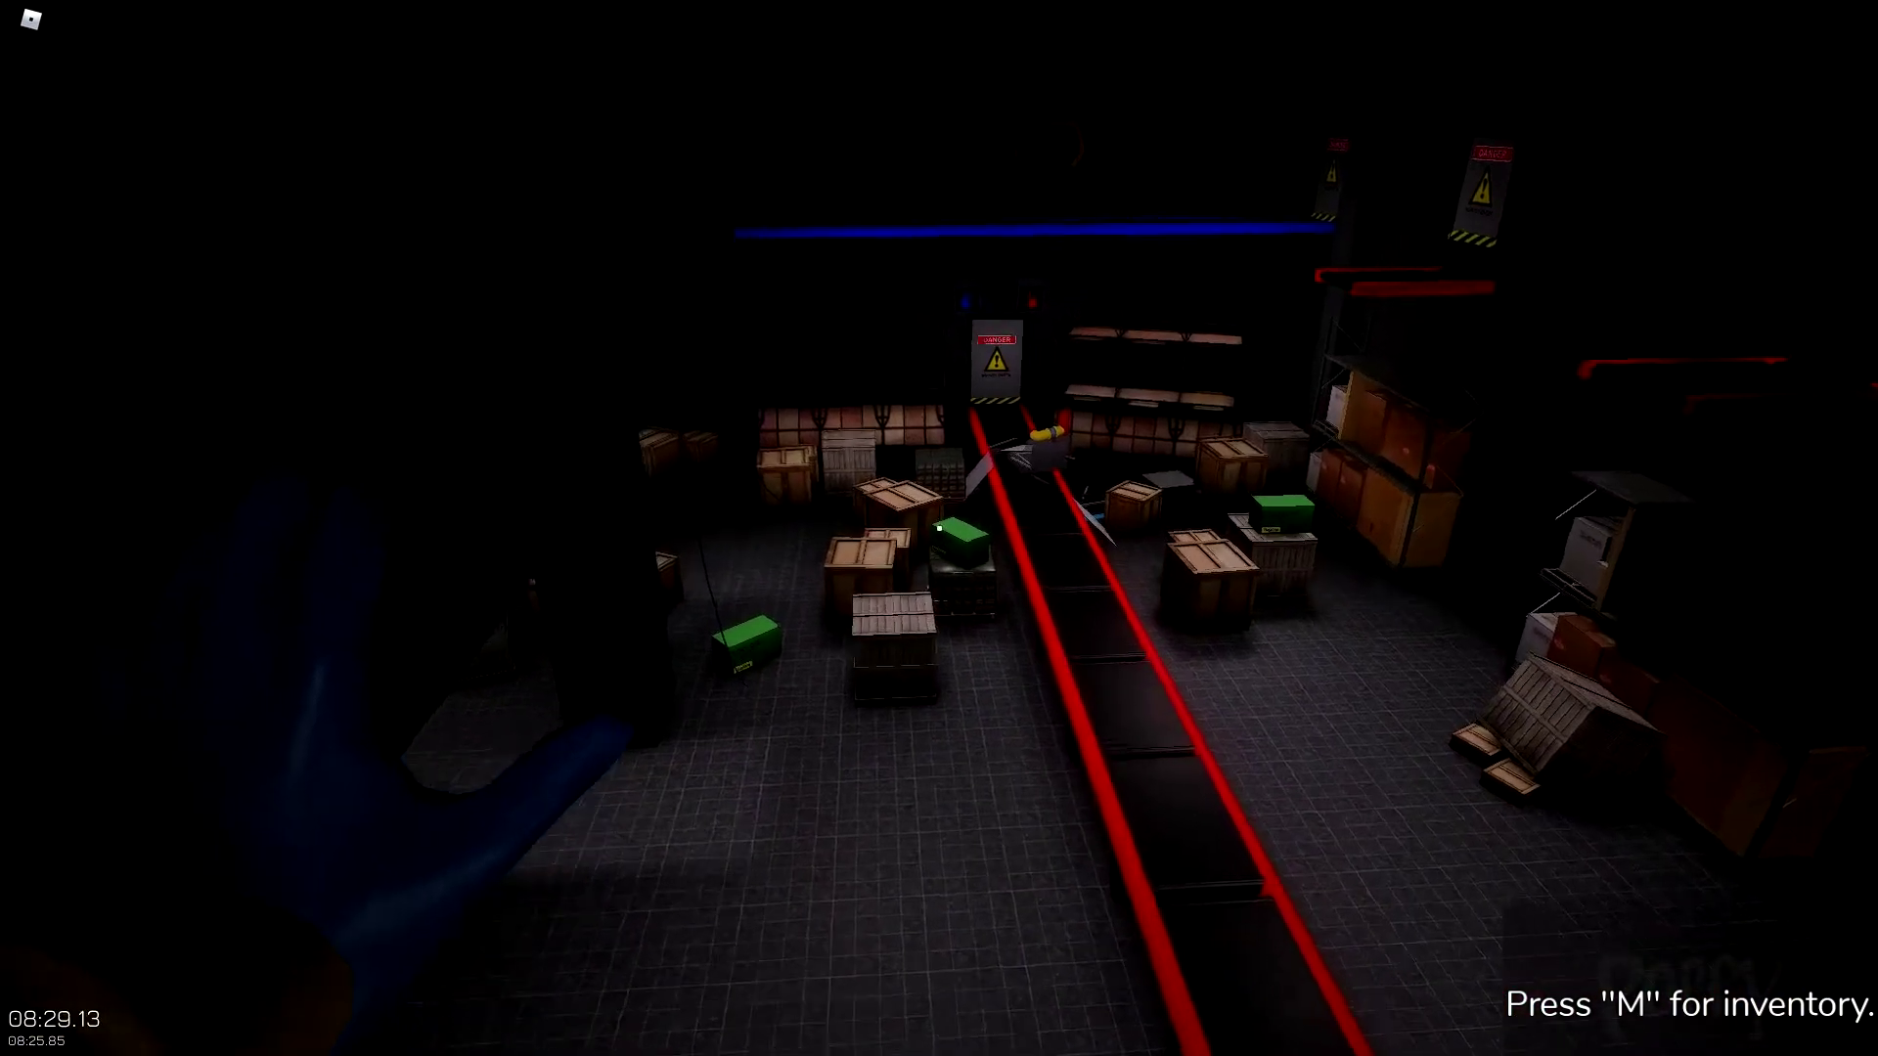
{"action": "key", "text": "w"}
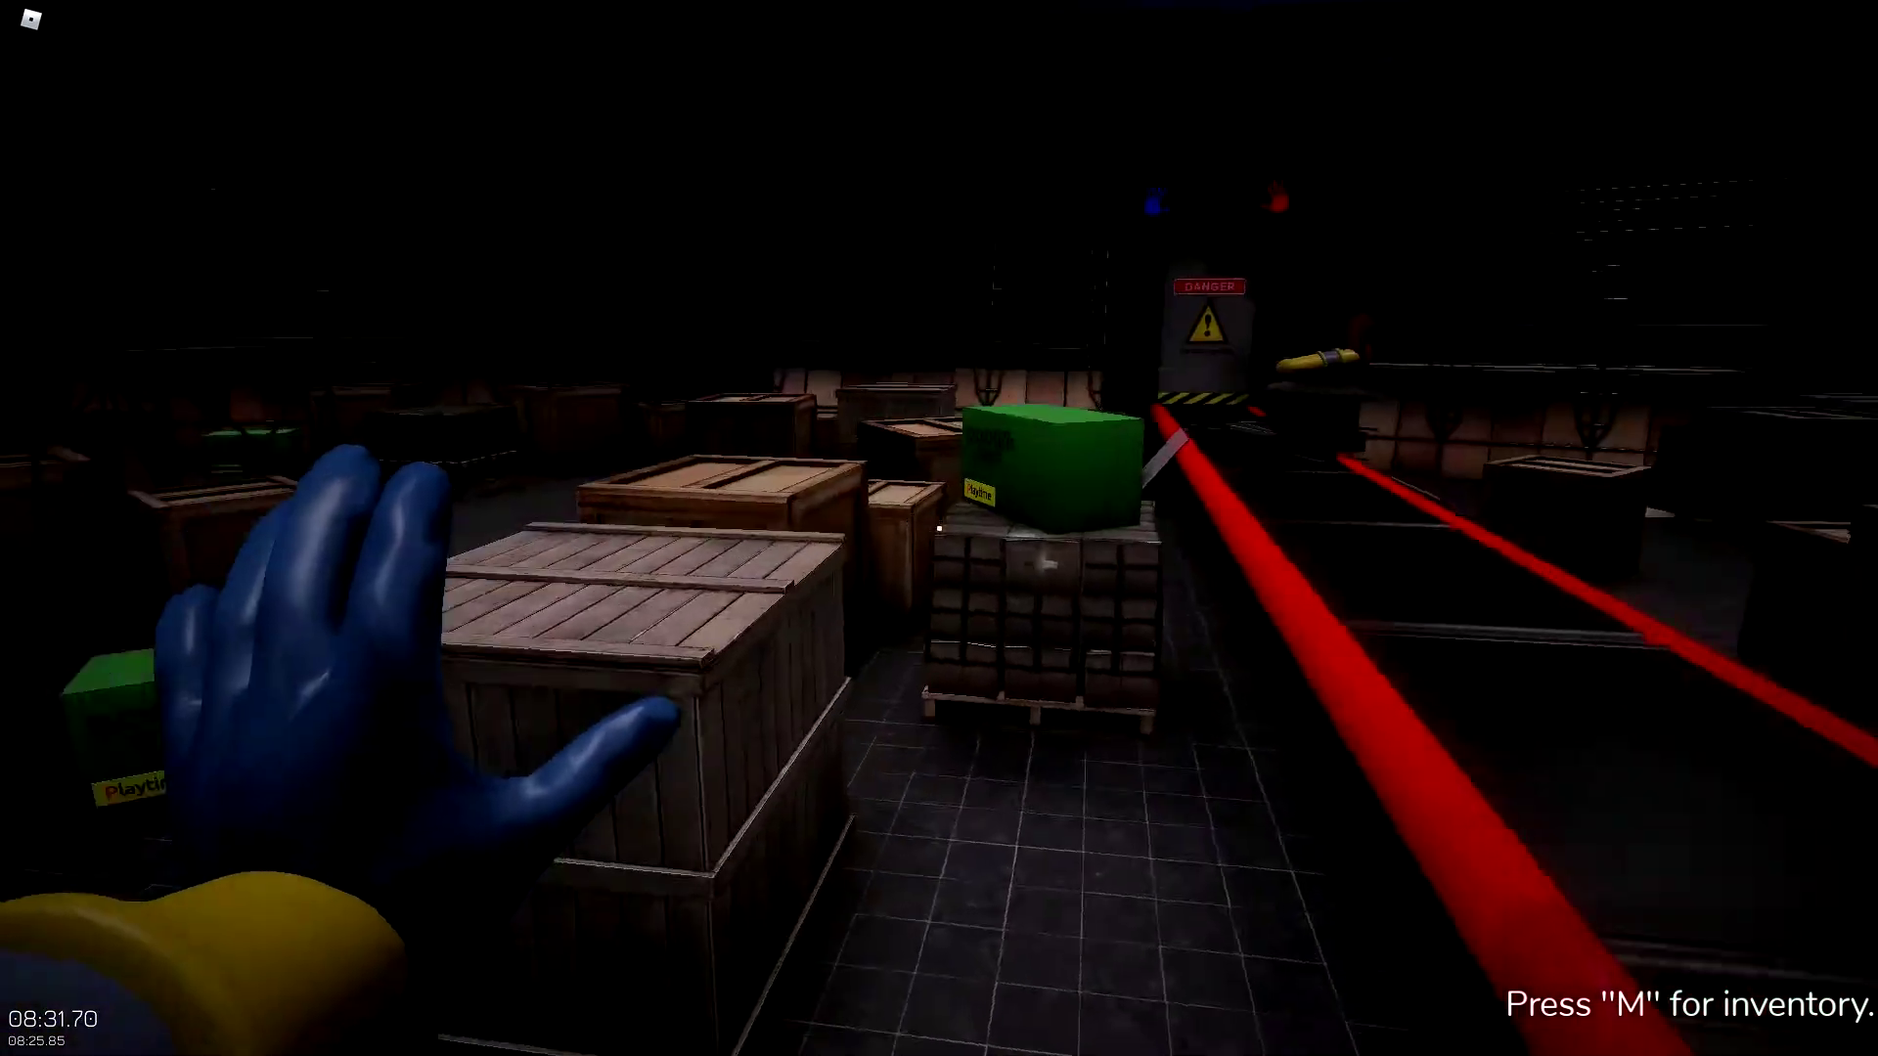
{"action": "left_click", "coordinate": [937, 528]}
{"action": "key", "text": "w"}
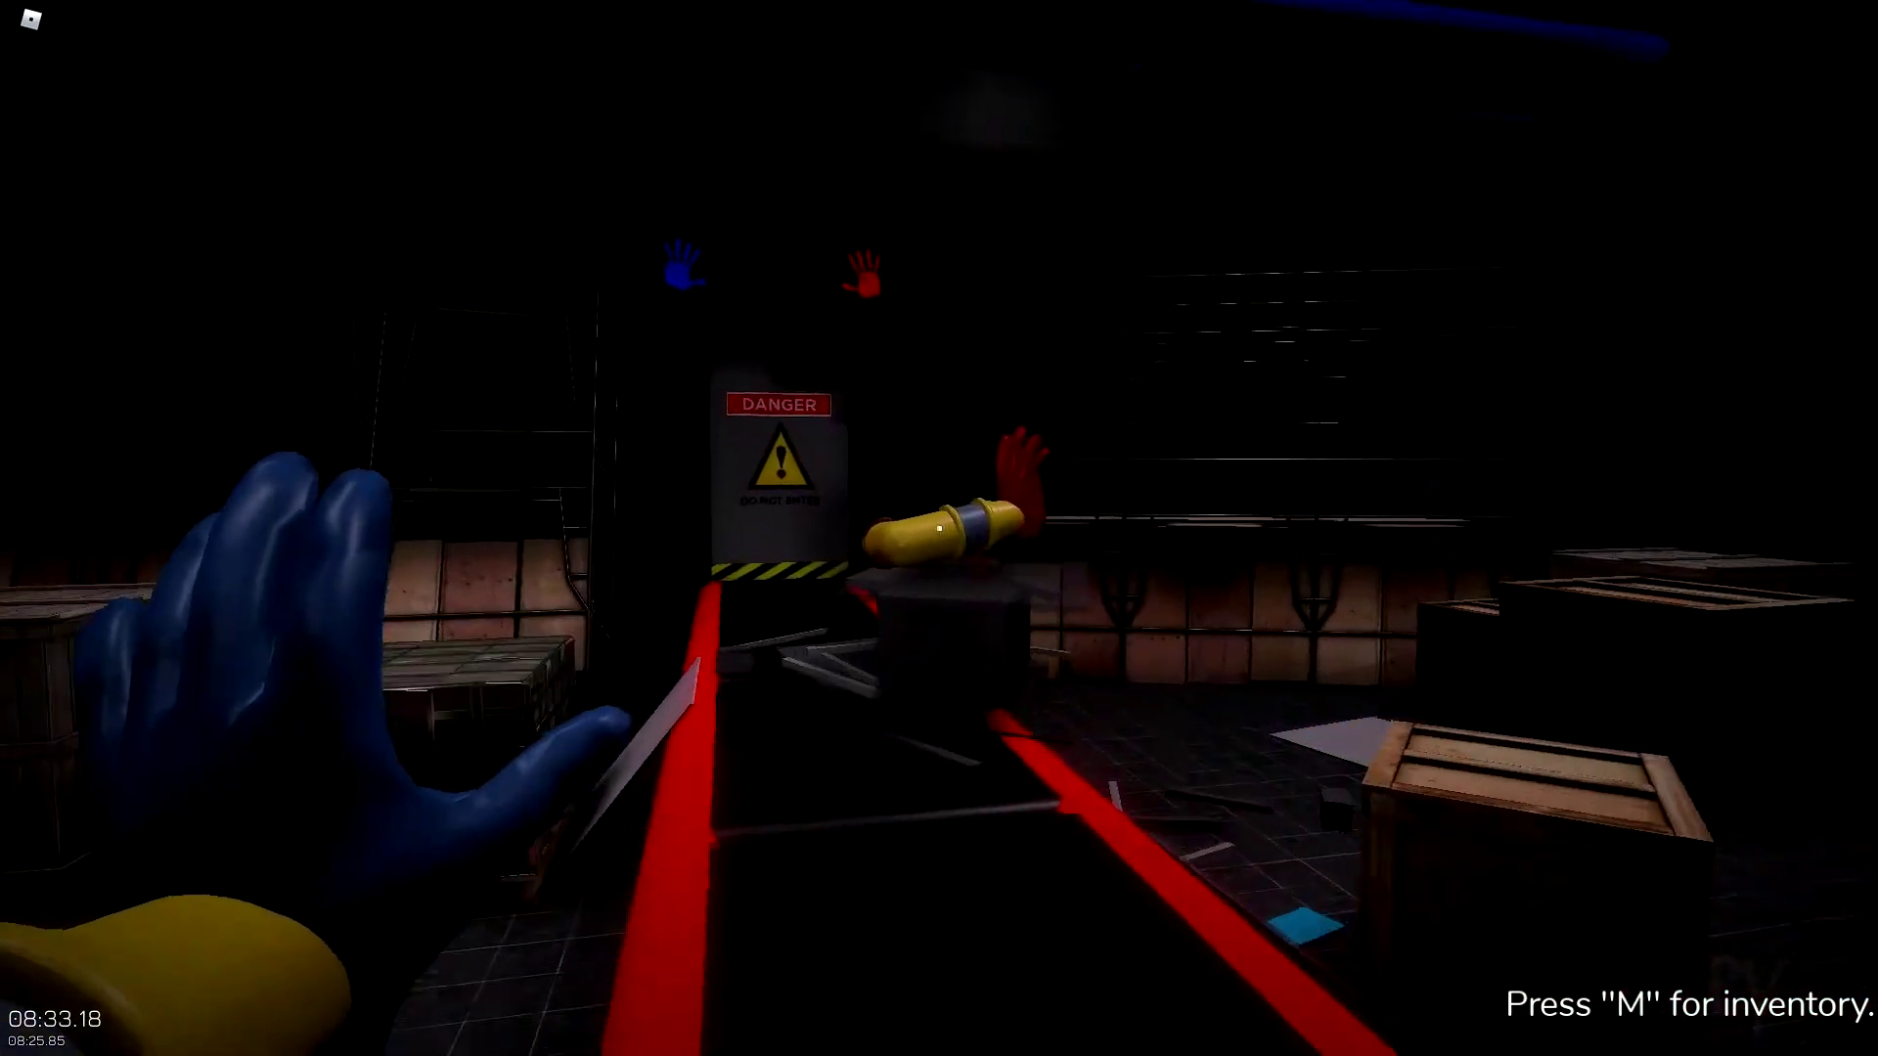
{"action": "key", "text": "e"}
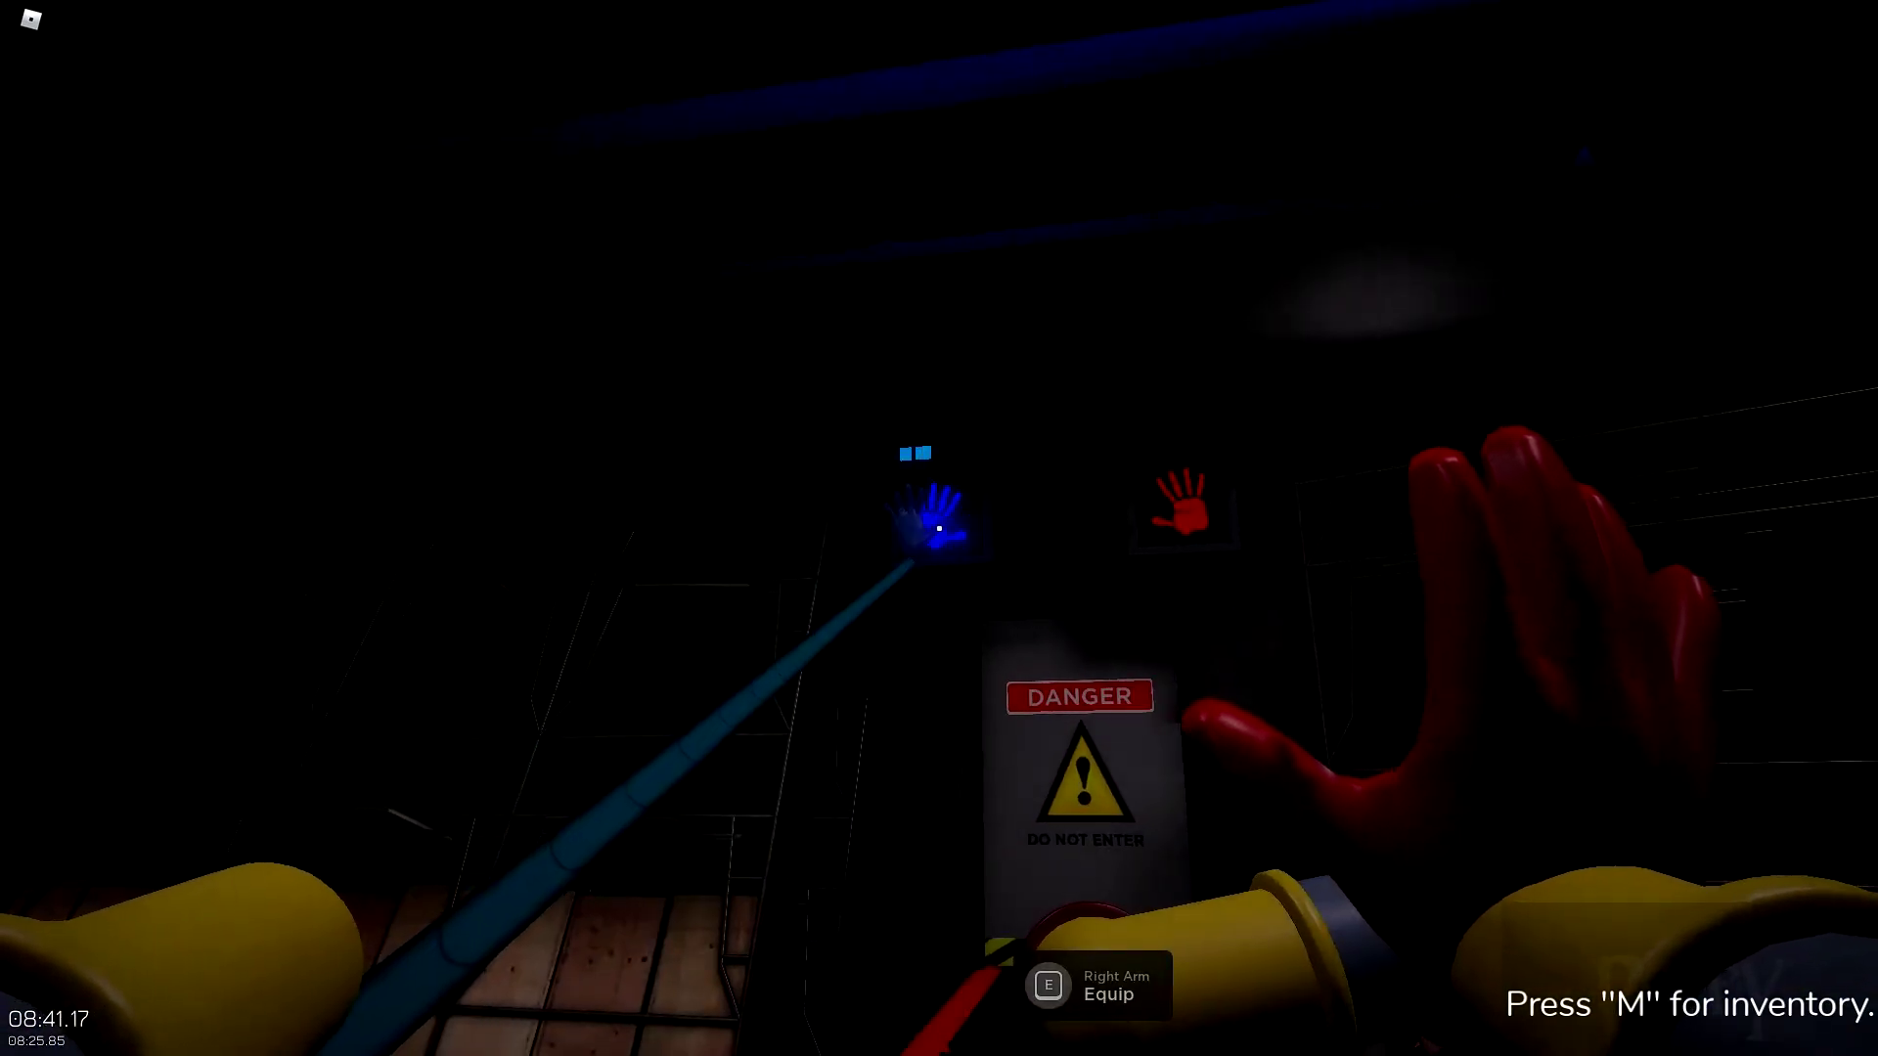
- Keep the blue hand on the DANGER door's blue scanner until its indicator is fully lit
{"action": "key", "text": "e"}
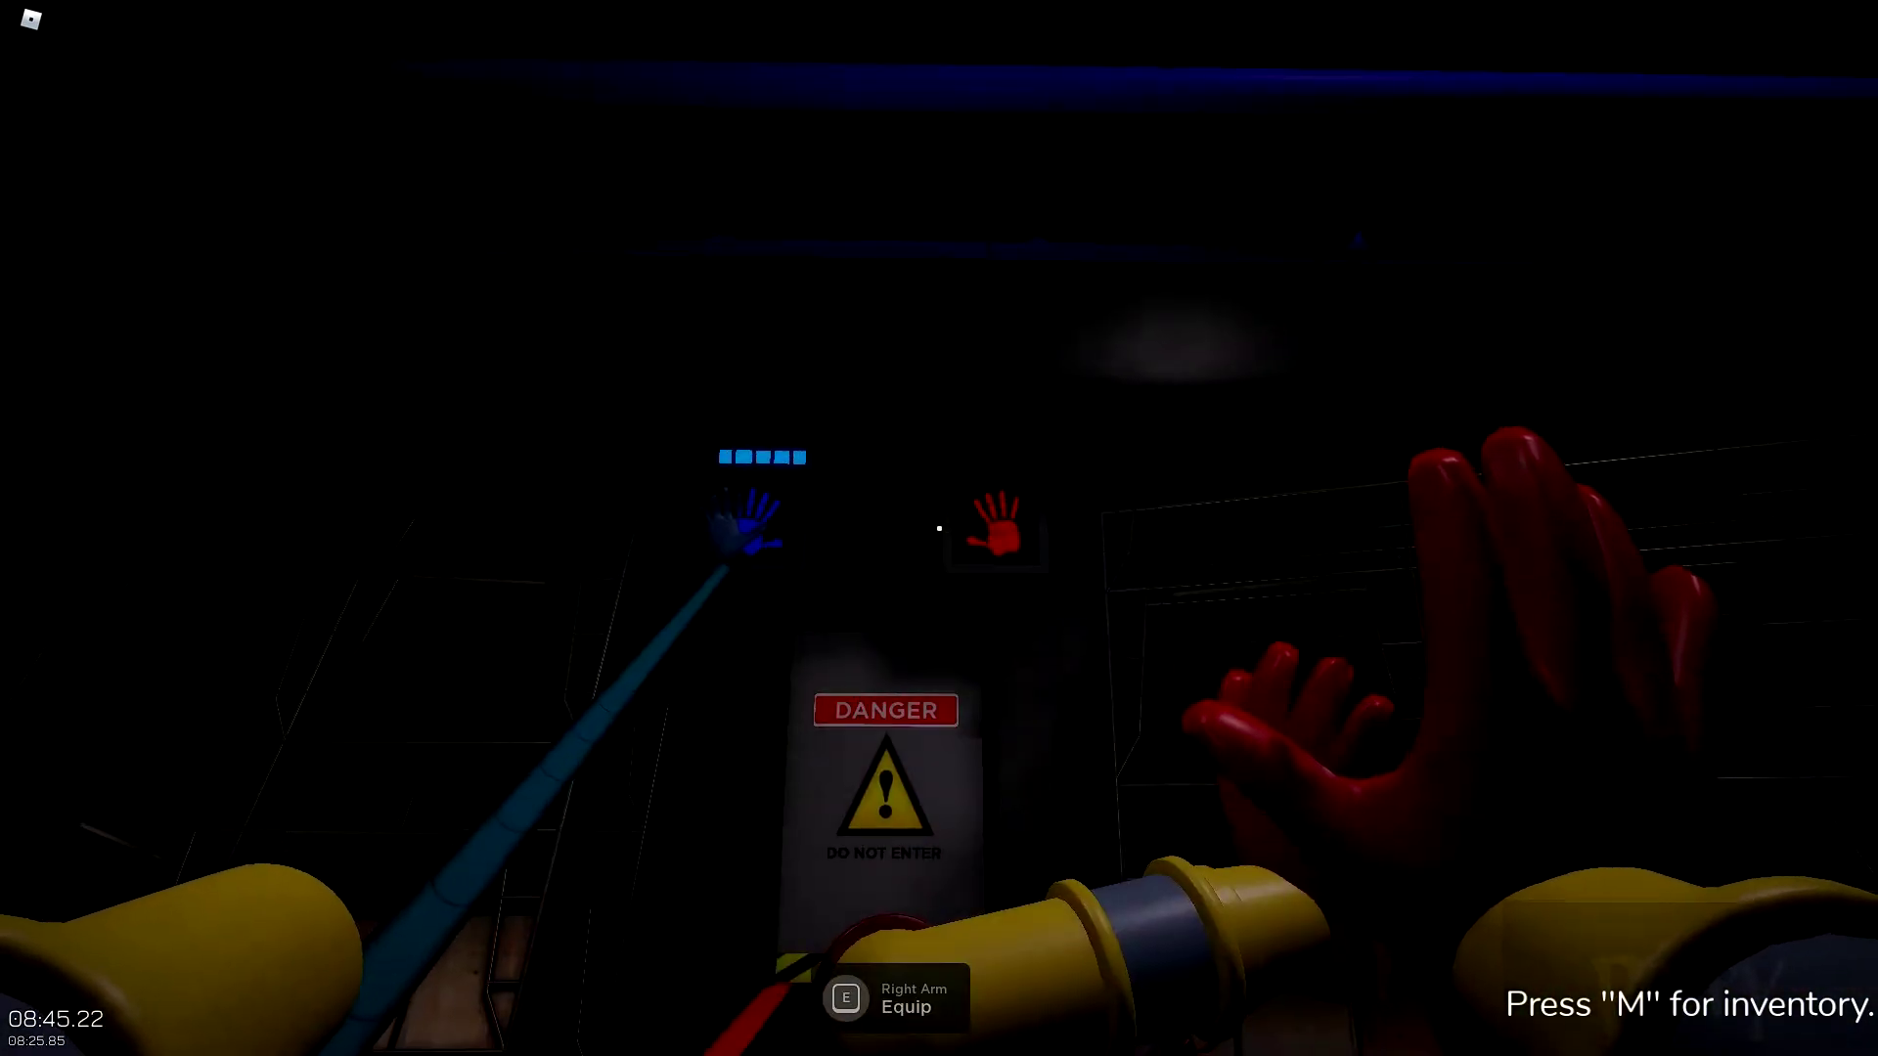
- Loop around the warehouse crates and follow the red conveyor back to the DANGER door
{"action": "key", "text": "w"}
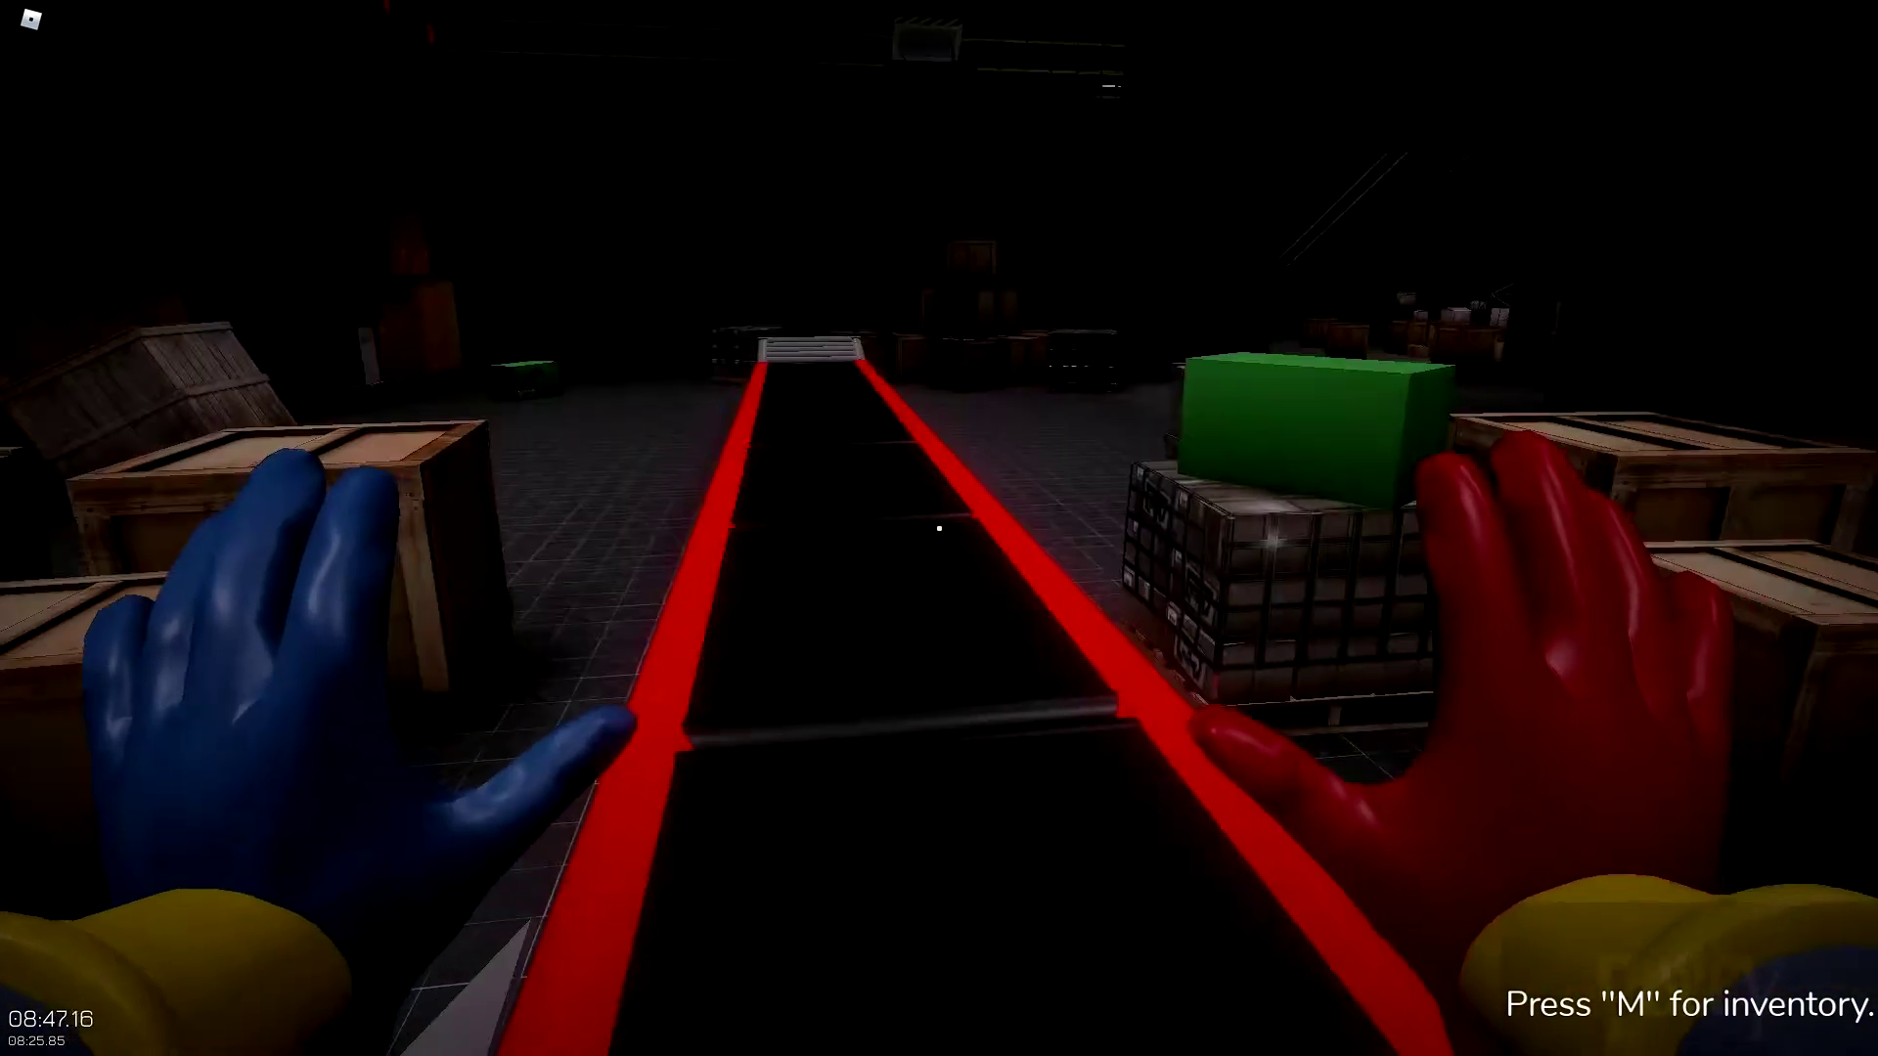
{"action": "key", "text": "w"}
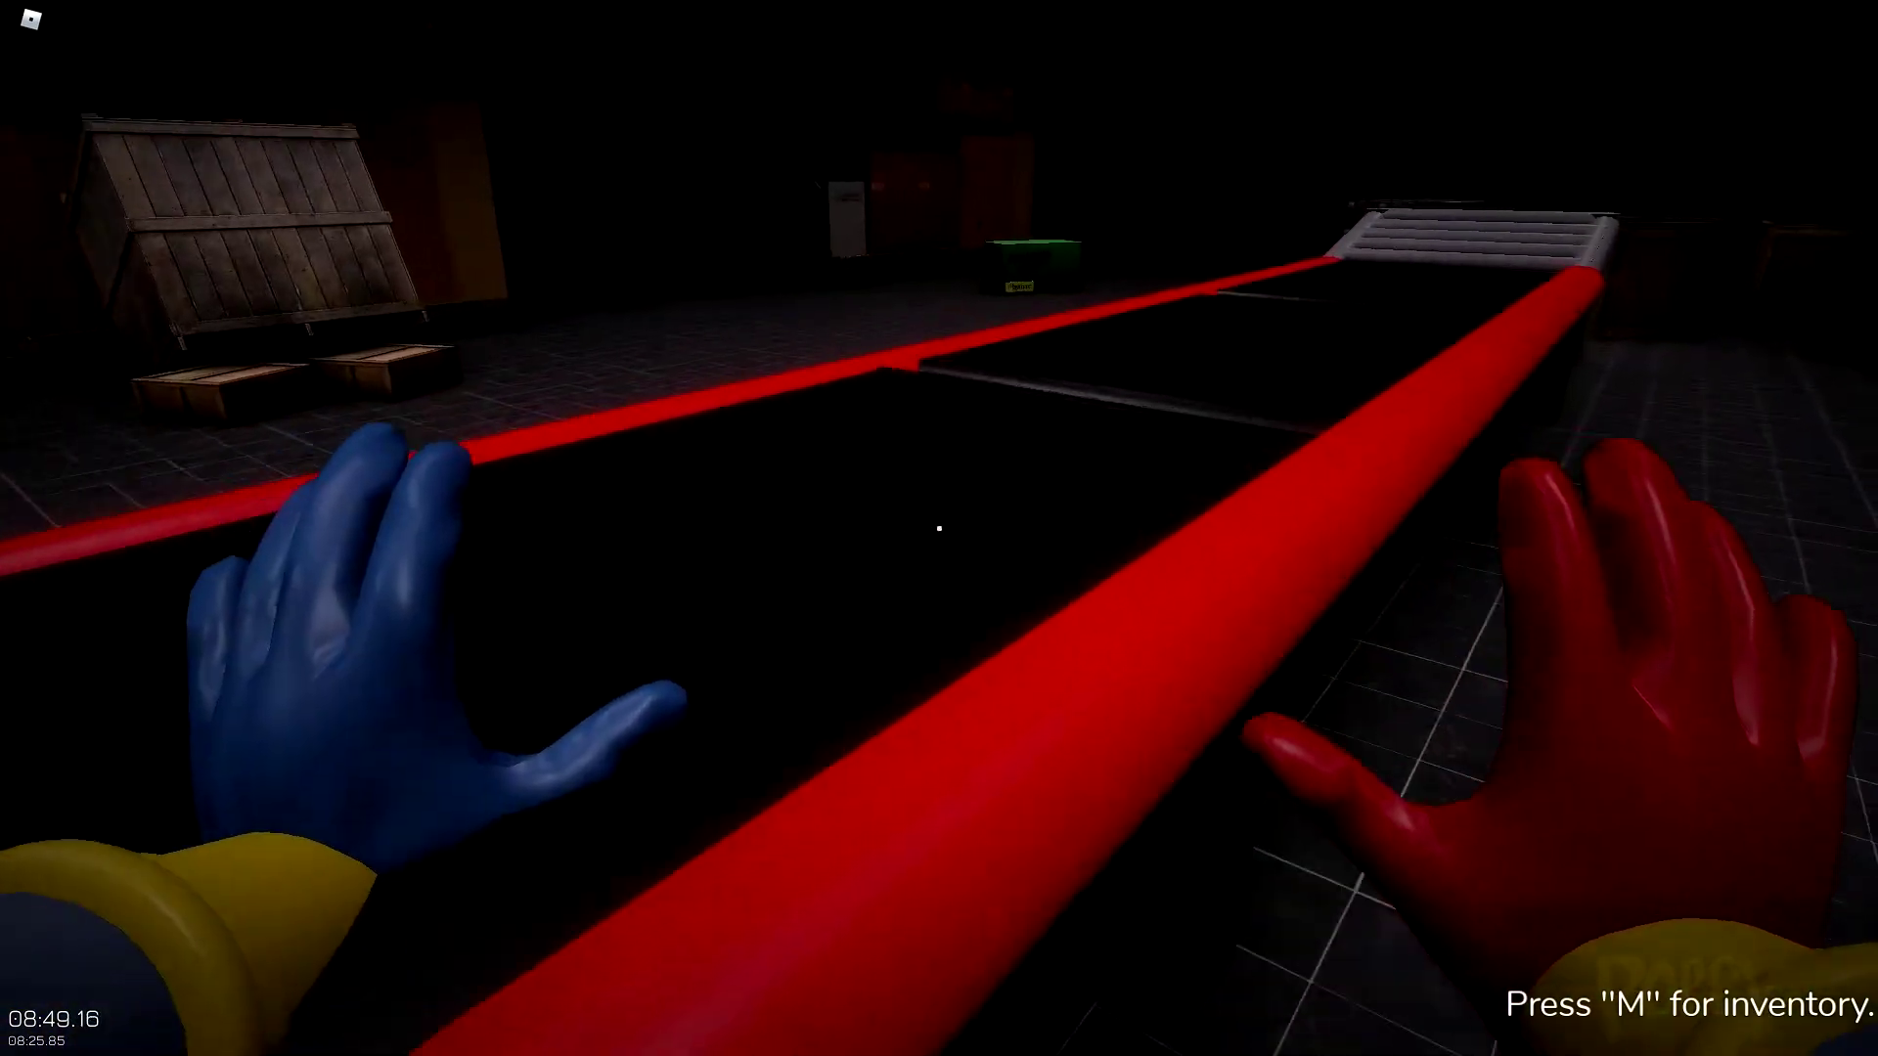
{"action": "key", "text": "w"}
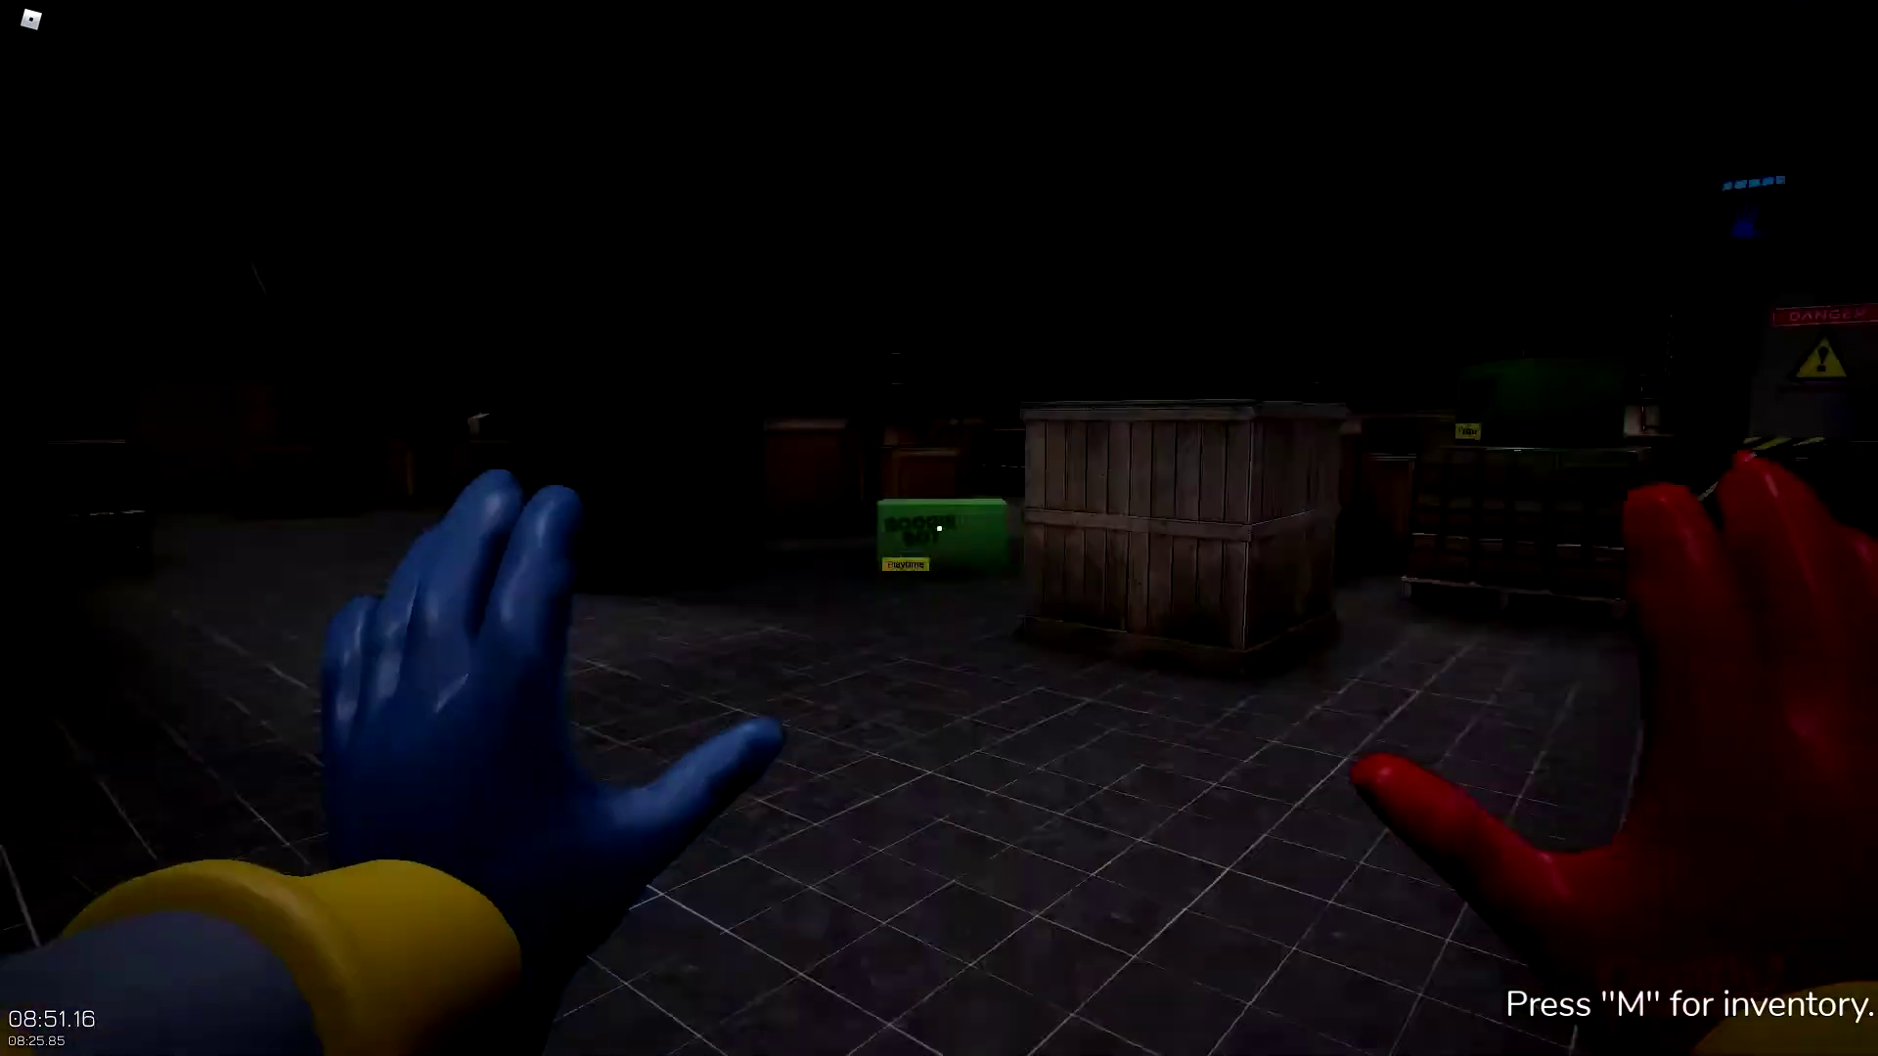
{"action": "key", "text": "w"}
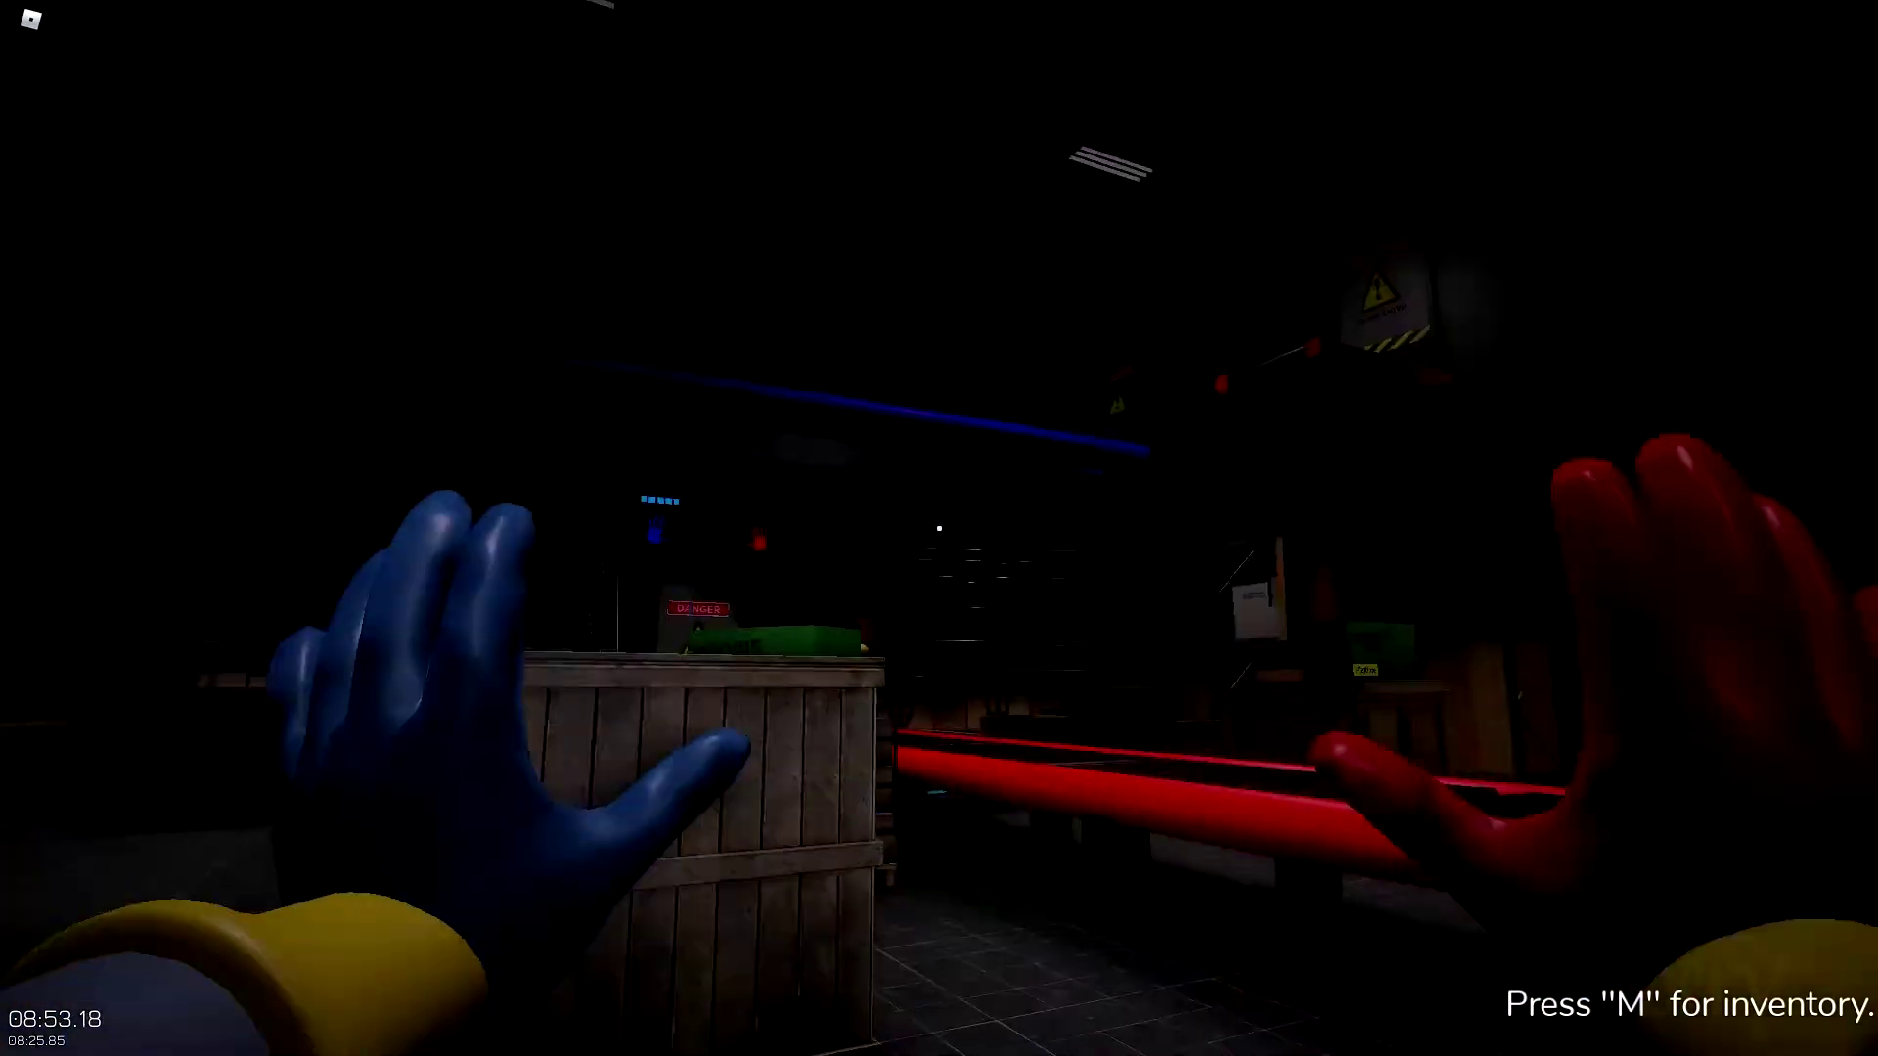
{"action": "key", "text": "w"}
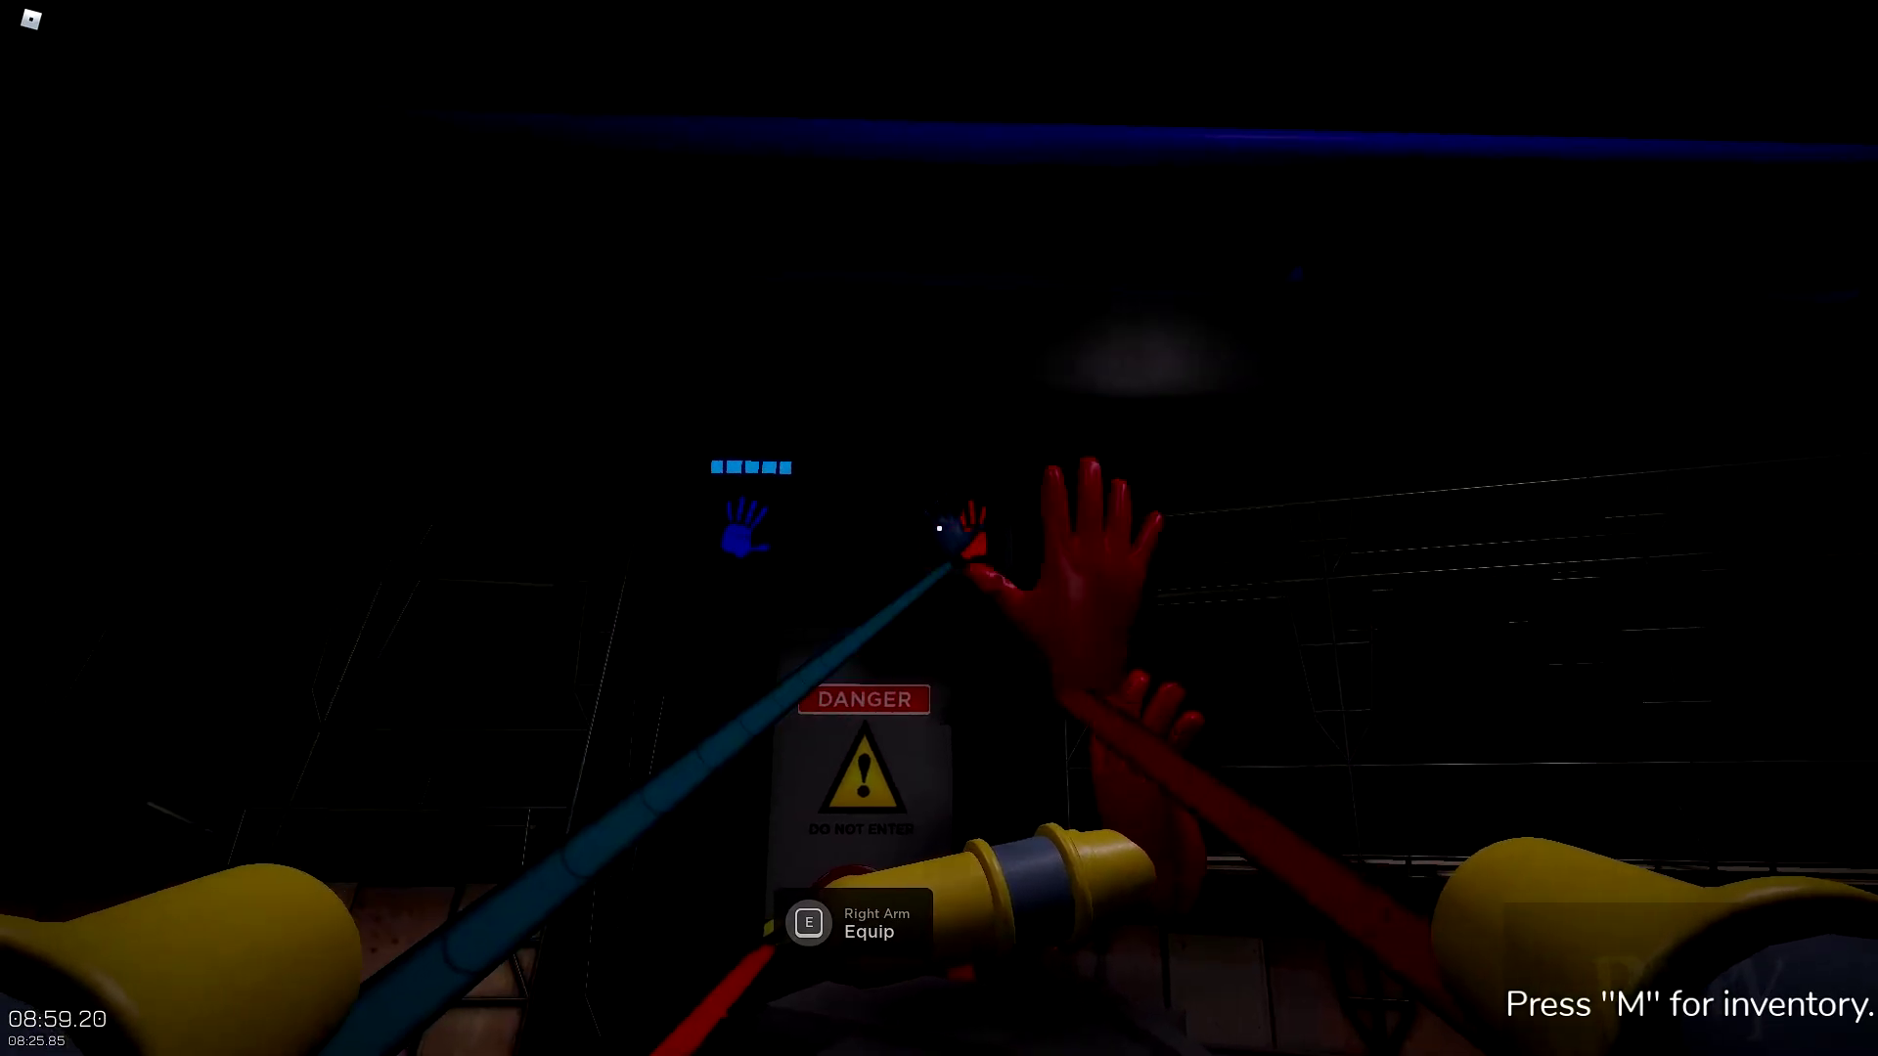
- Aim the red hand at the red scanner, then go through the opened DANGER door
{"action": "key", "text": "w"}
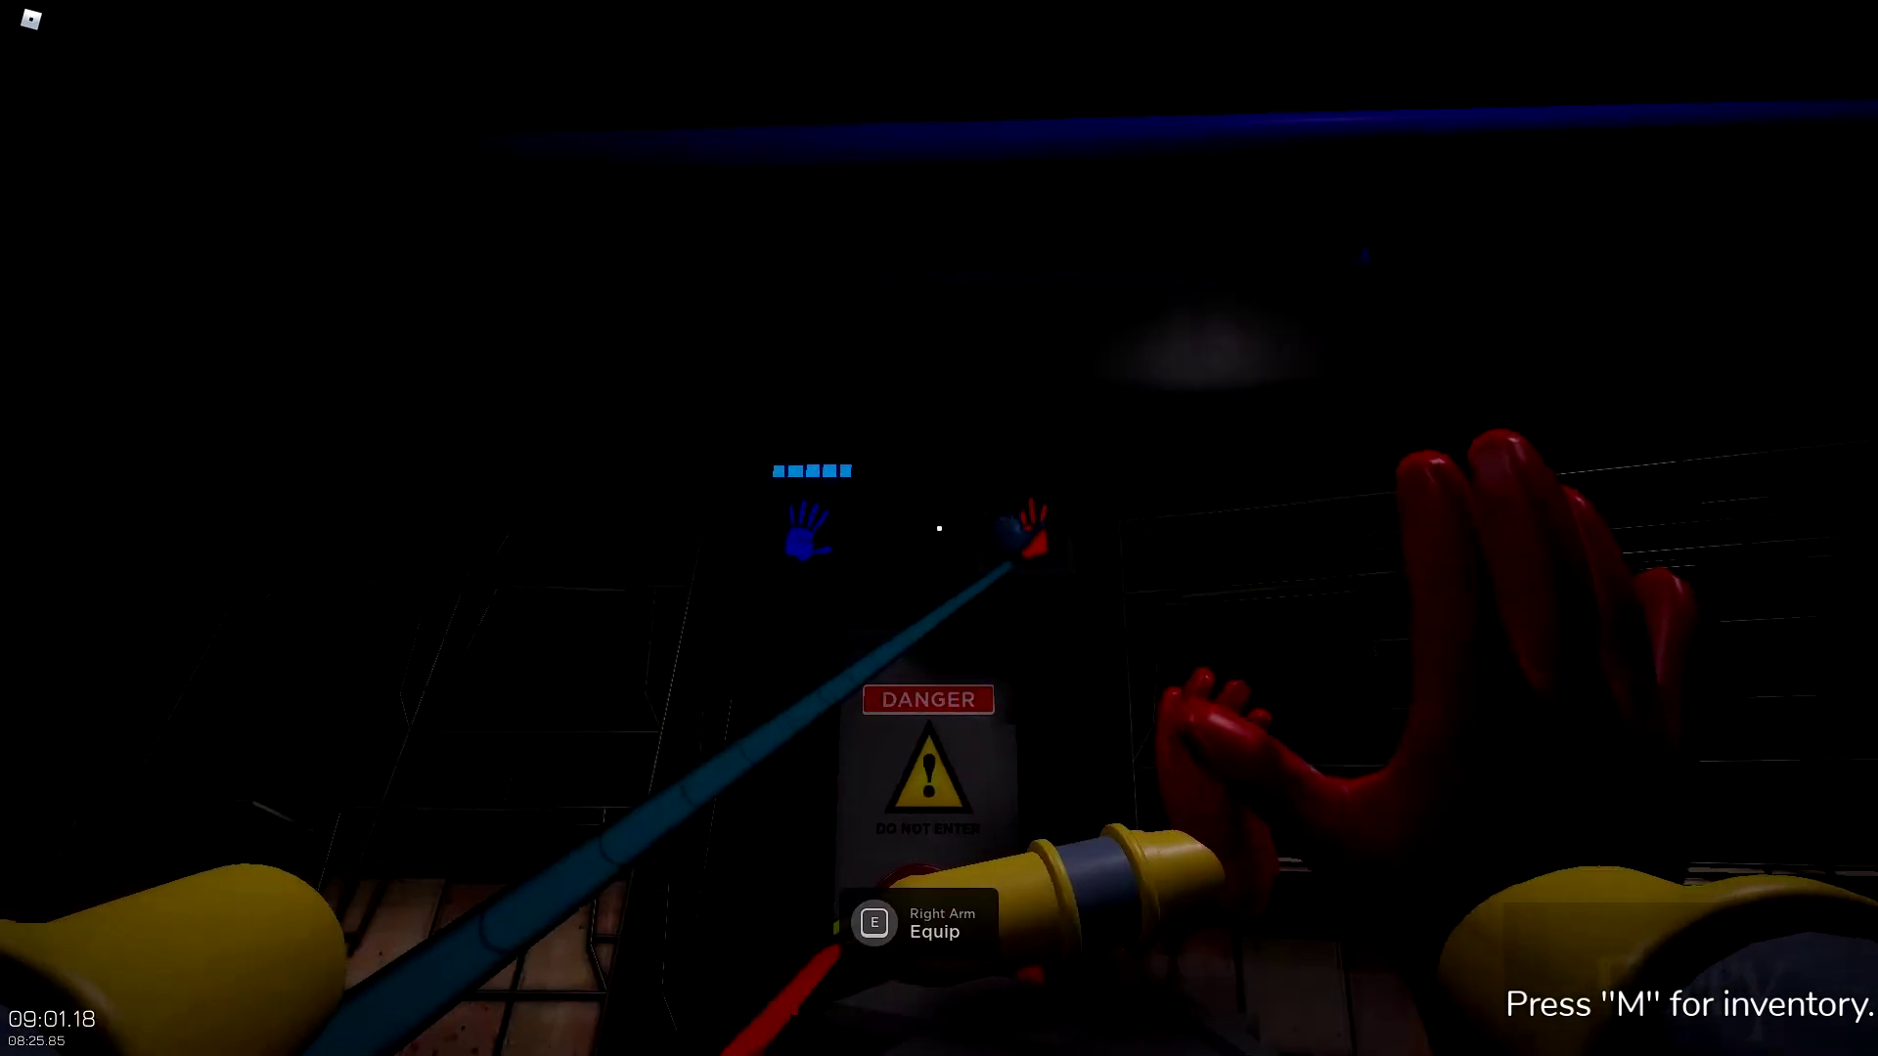
{"action": "key", "text": "w"}
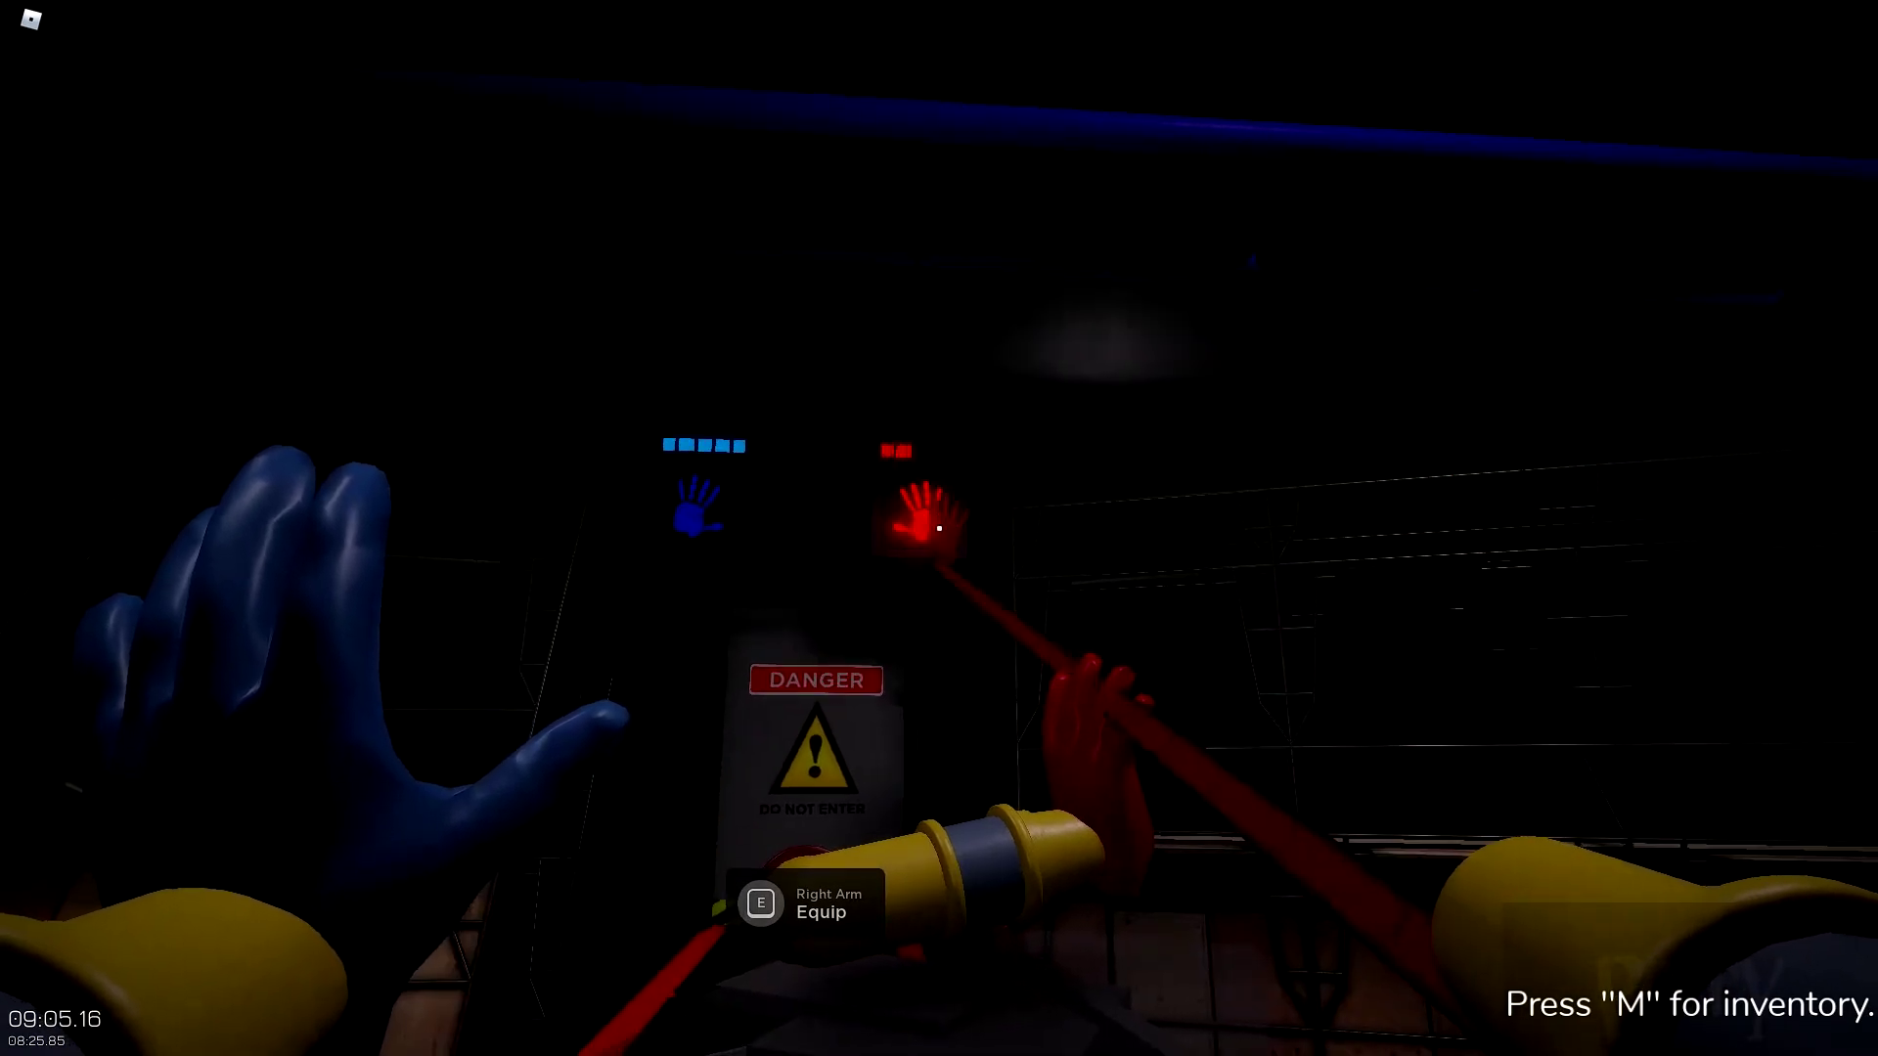
{"action": "left_click_drag", "start_coordinate": [939, 529], "coordinate": [940, 529]}
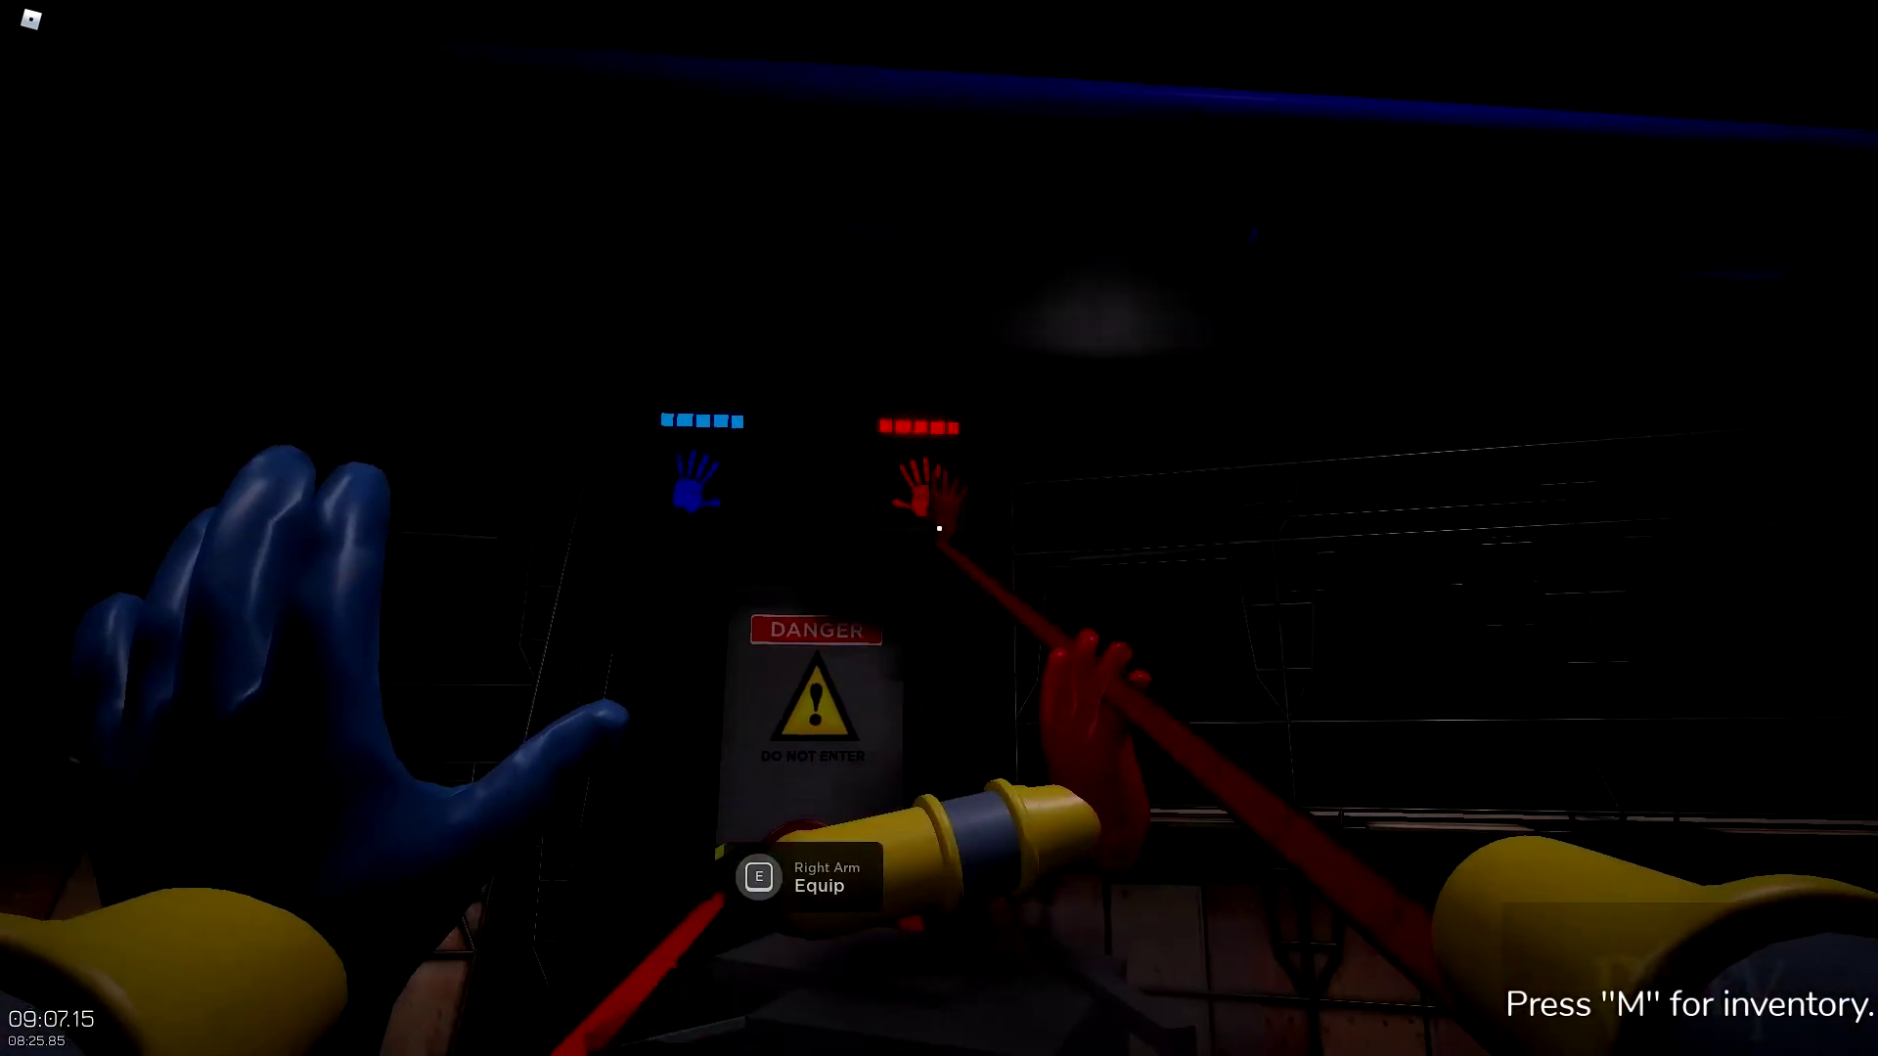
{"action": "key", "text": "w"}
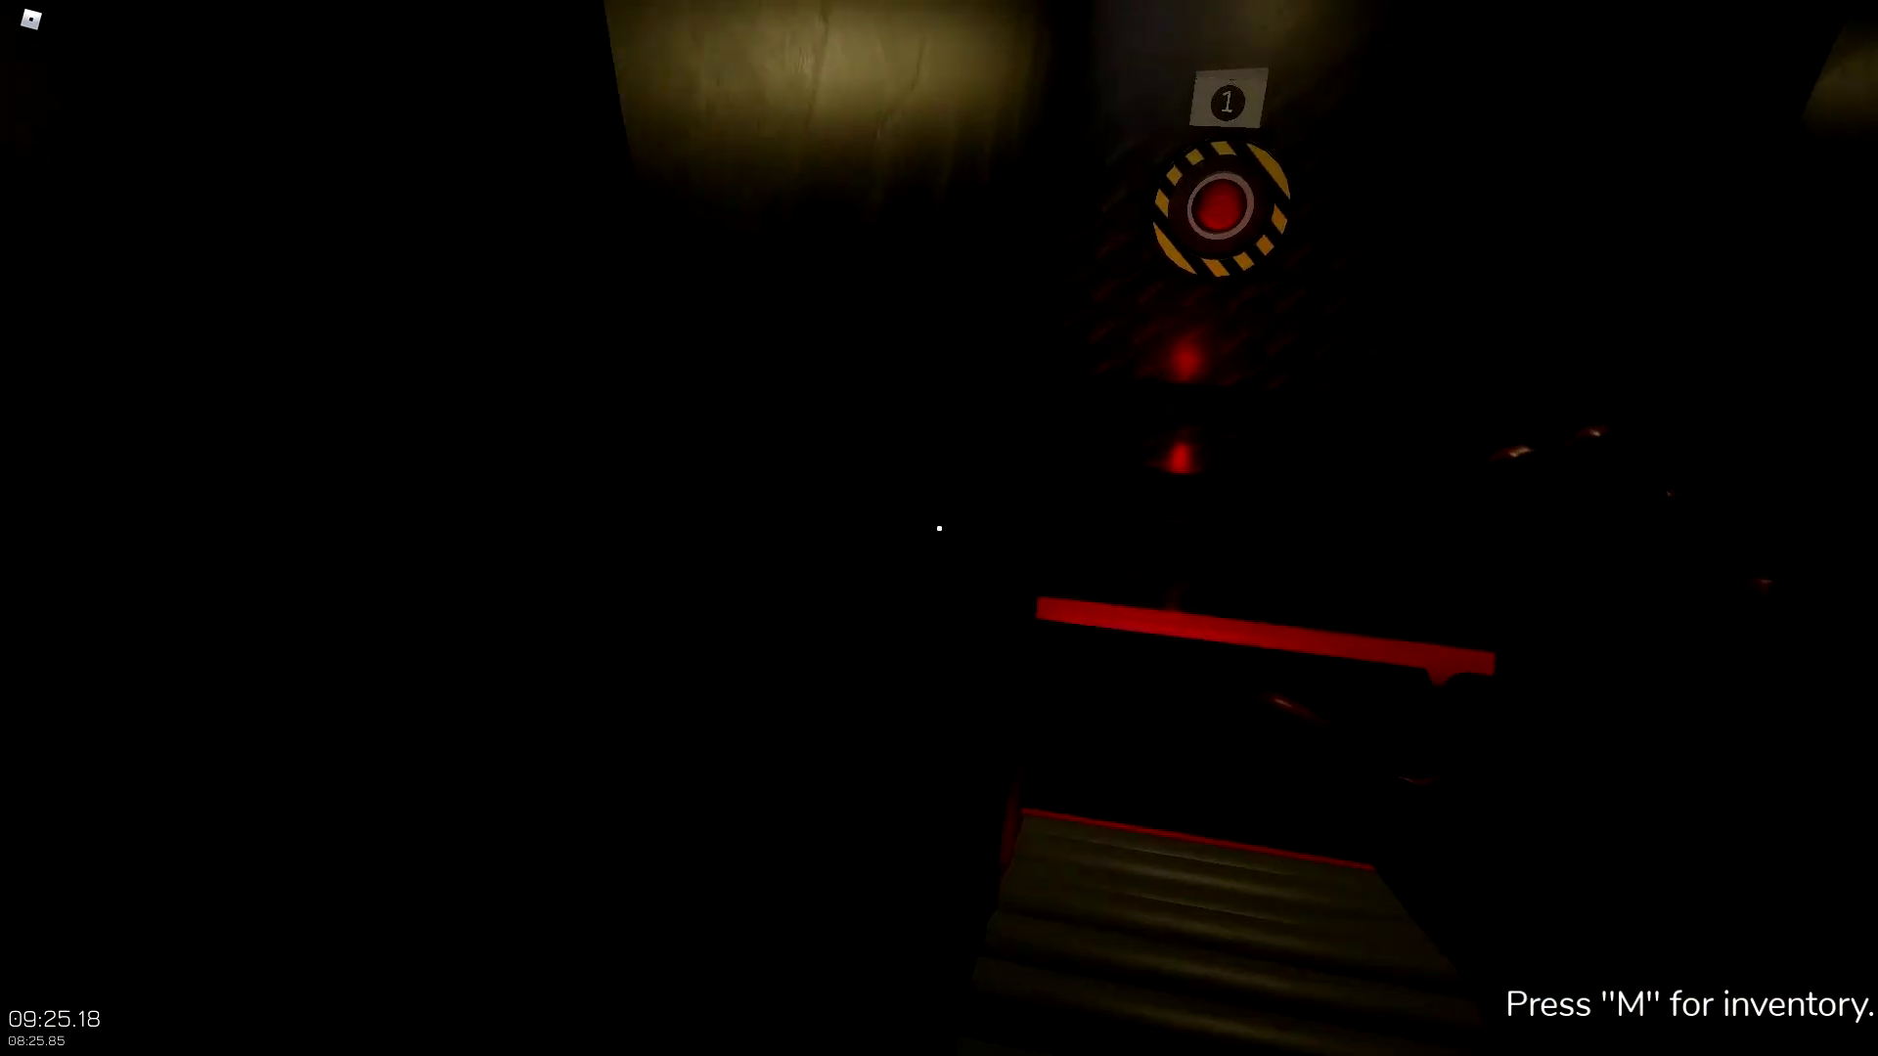
- Shoot the GrabPack hand onto the hazard-ringed red button marked 1
{"action": "left_click", "coordinate": [941, 527]}
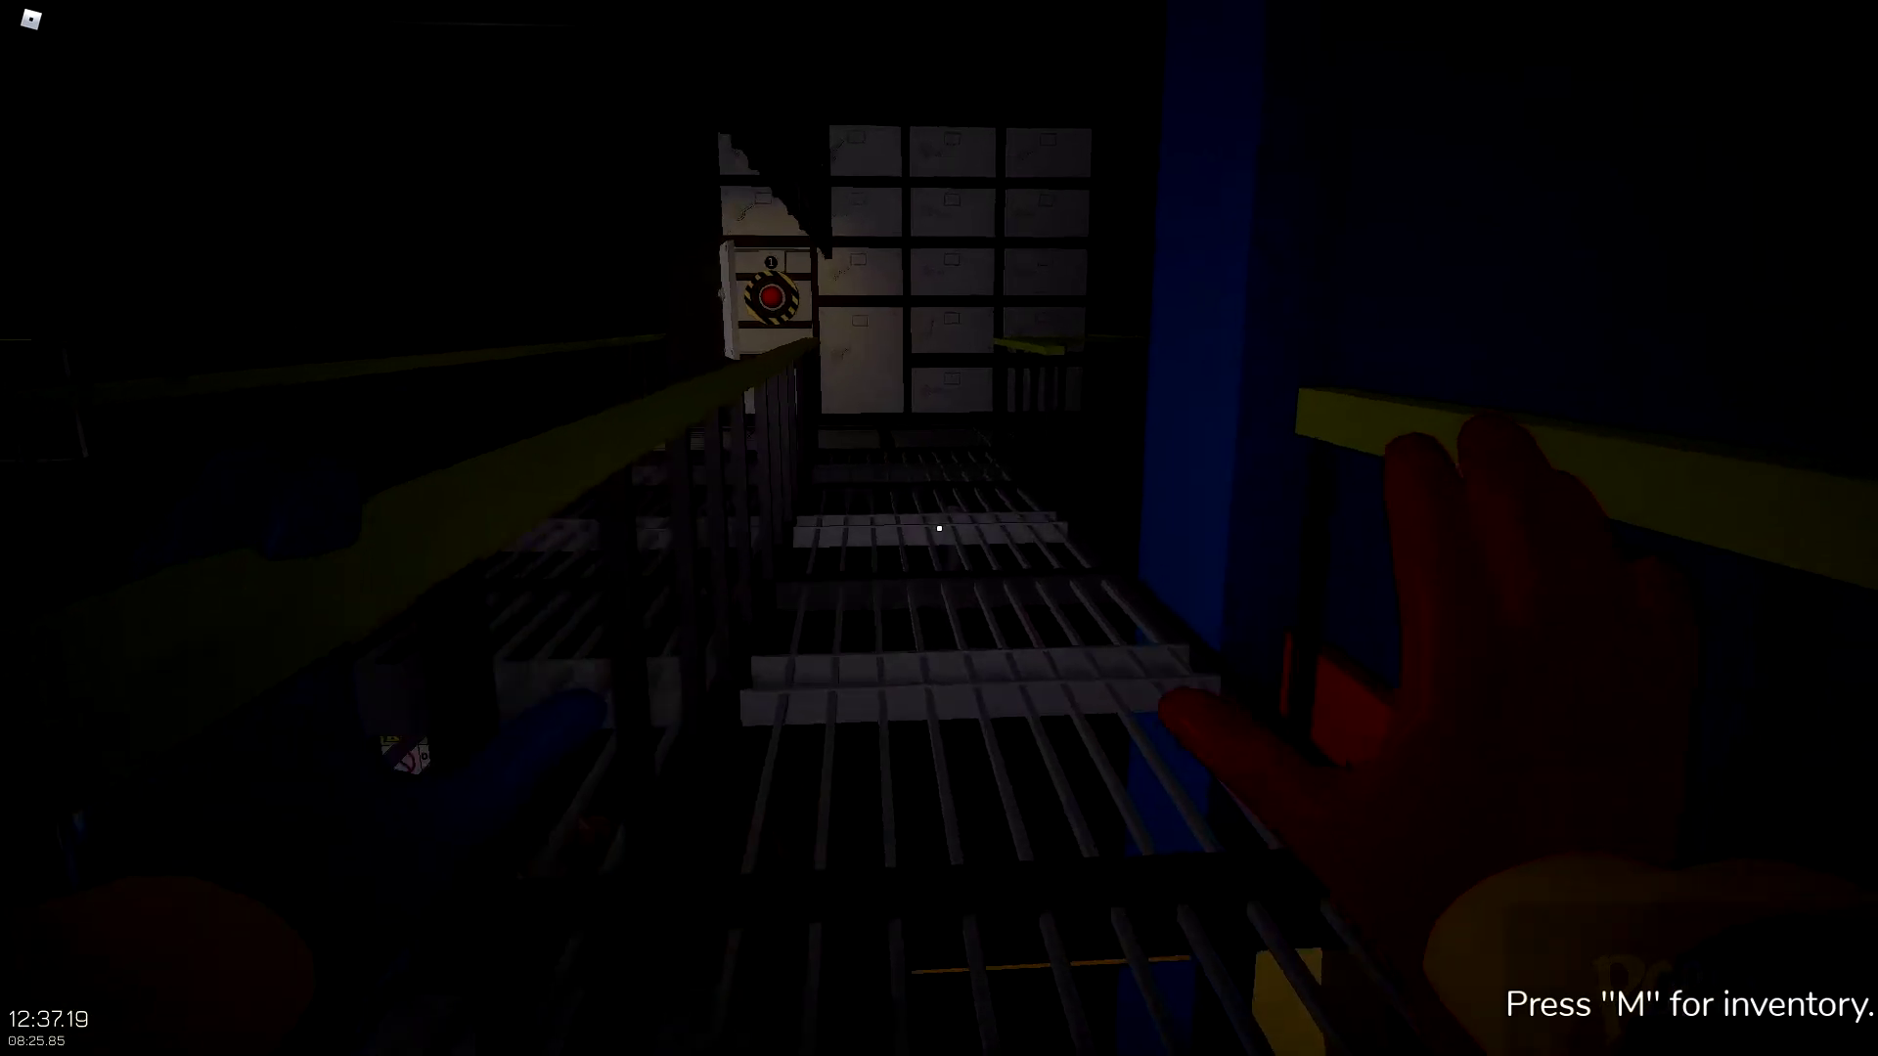
- Press the red button in the open locker and head off along the catwalk
{"action": "key", "text": "w"}
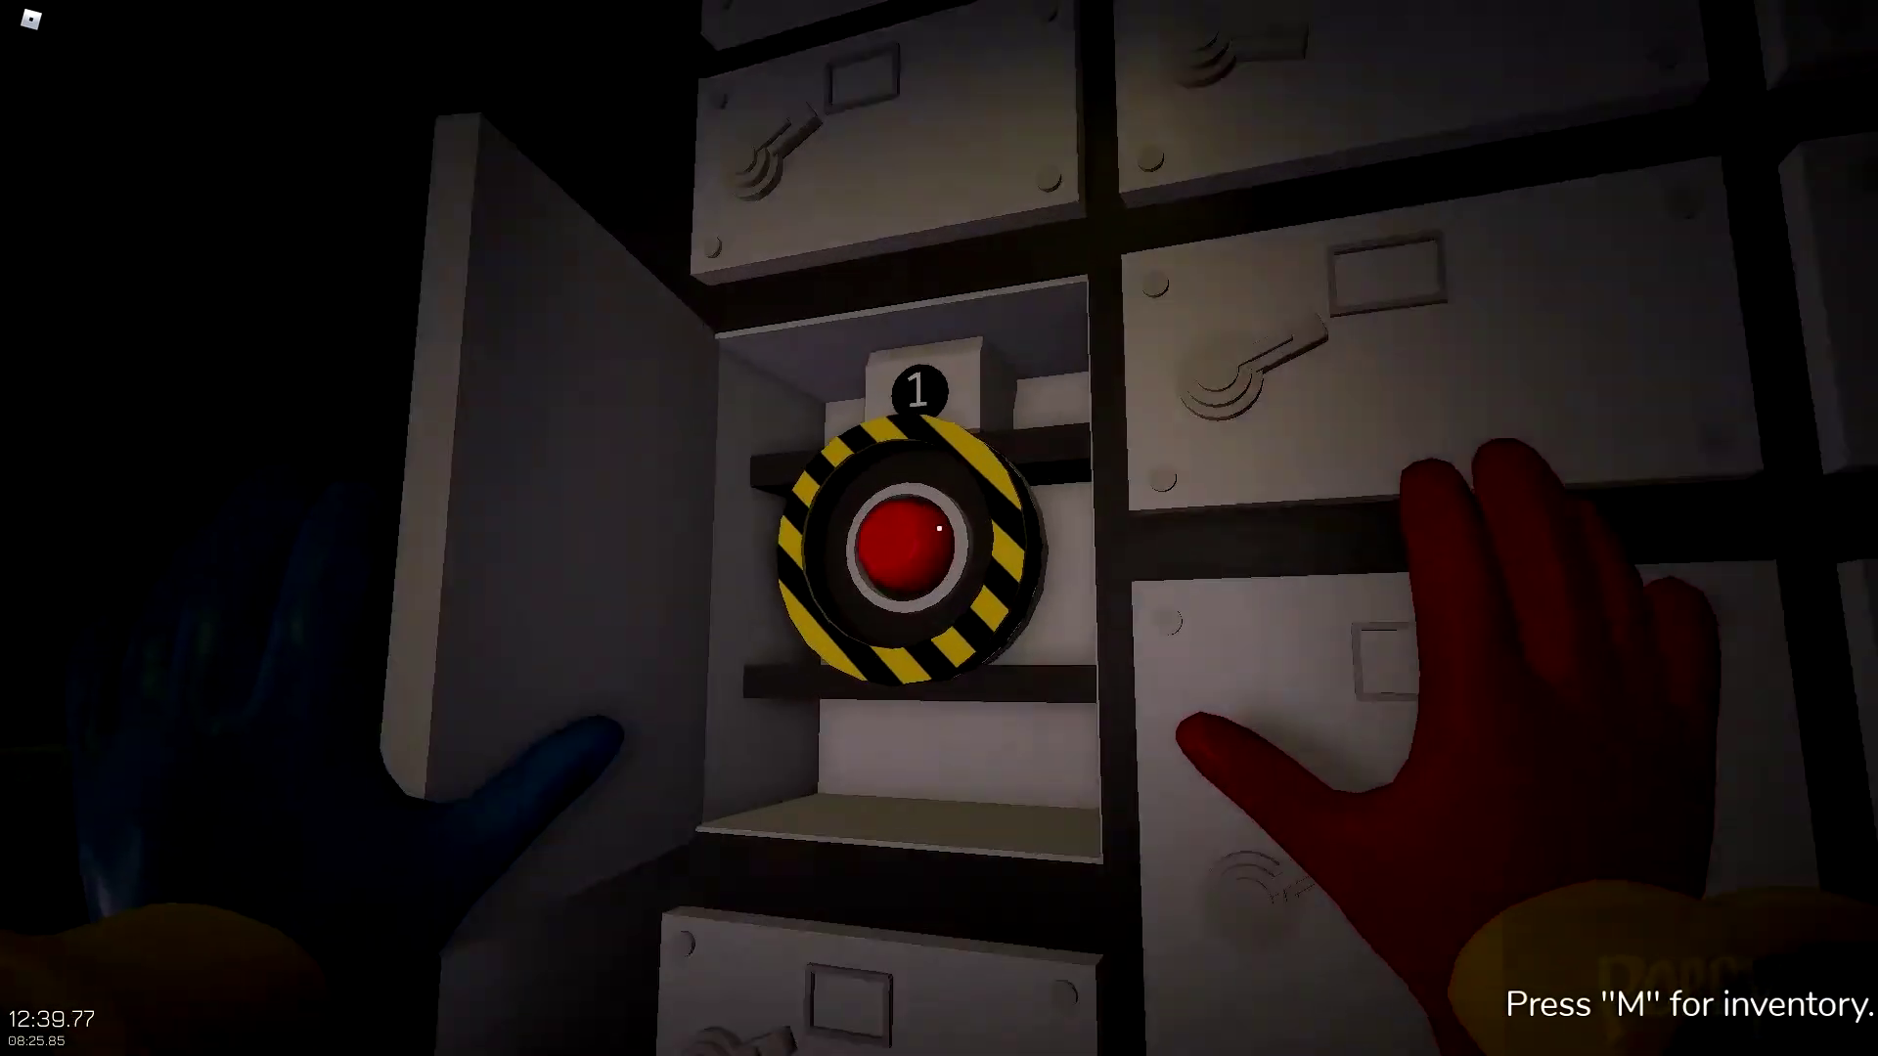
{"action": "left_click", "coordinate": [940, 529]}
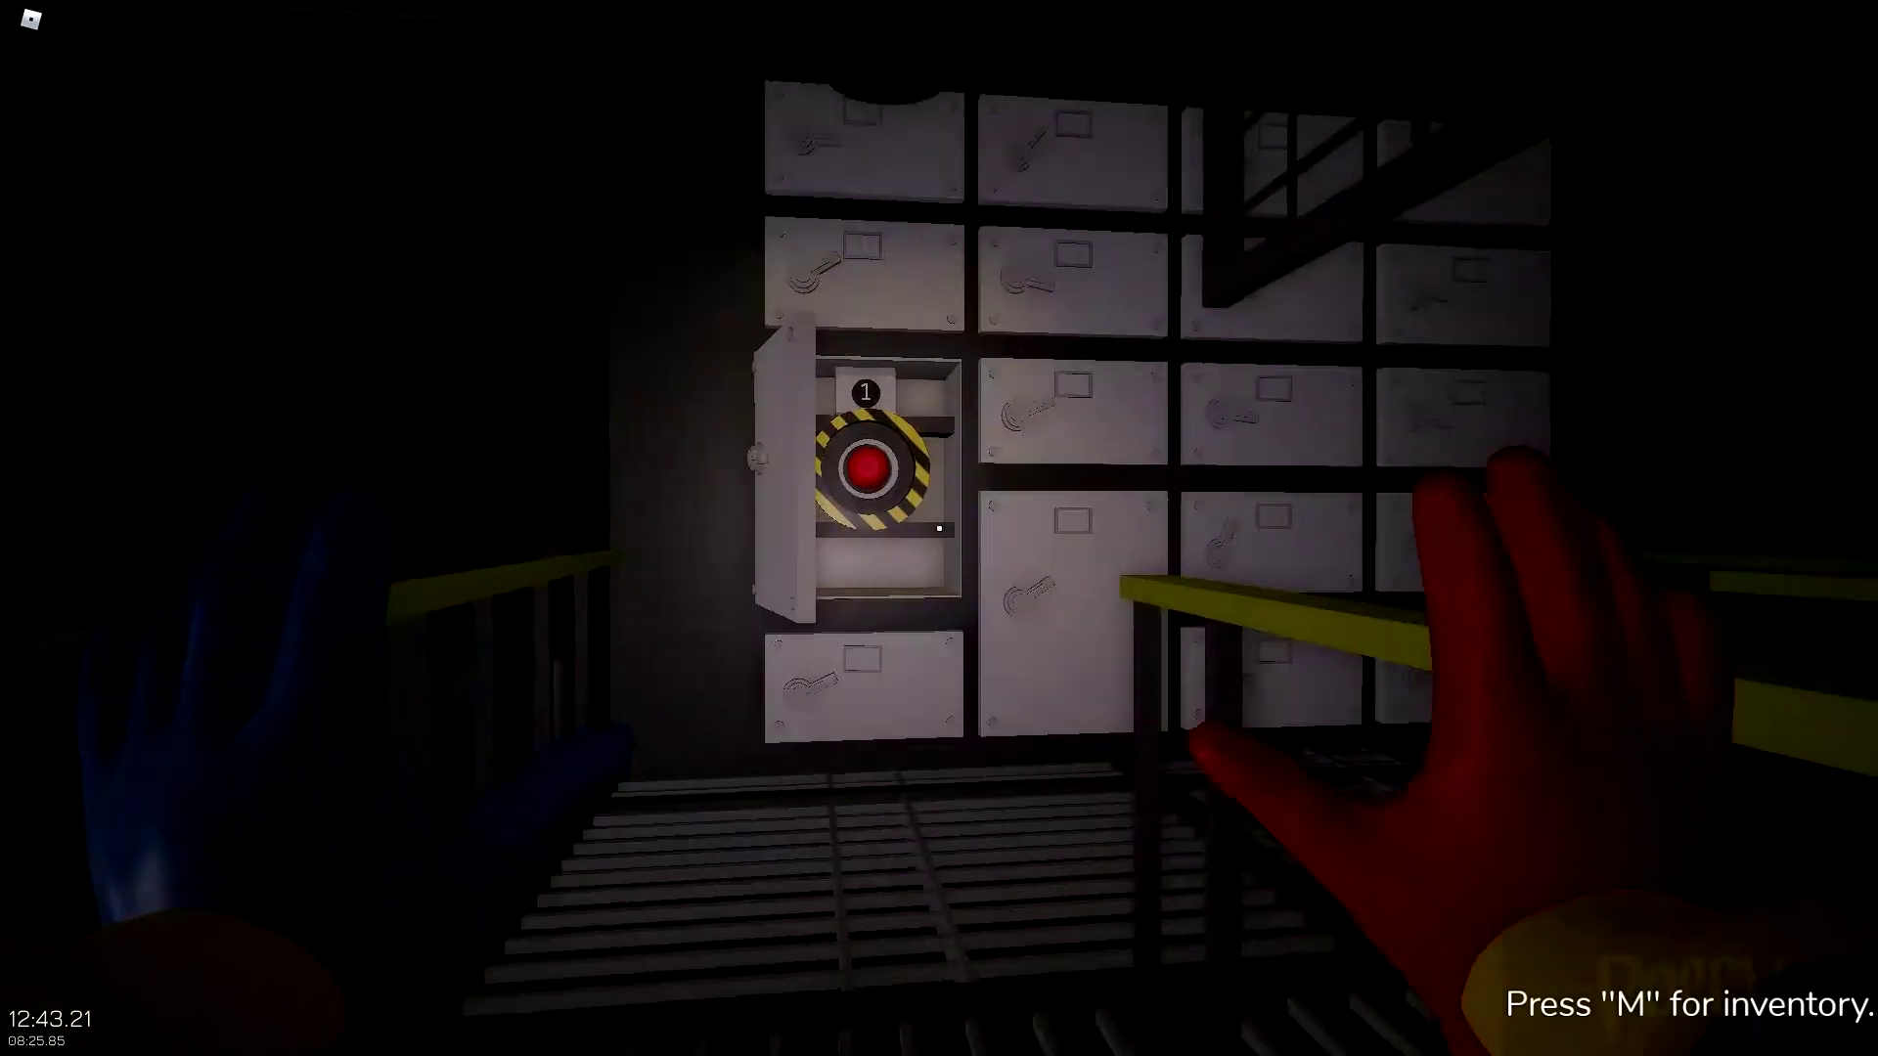
{"action": "key", "text": "w"}
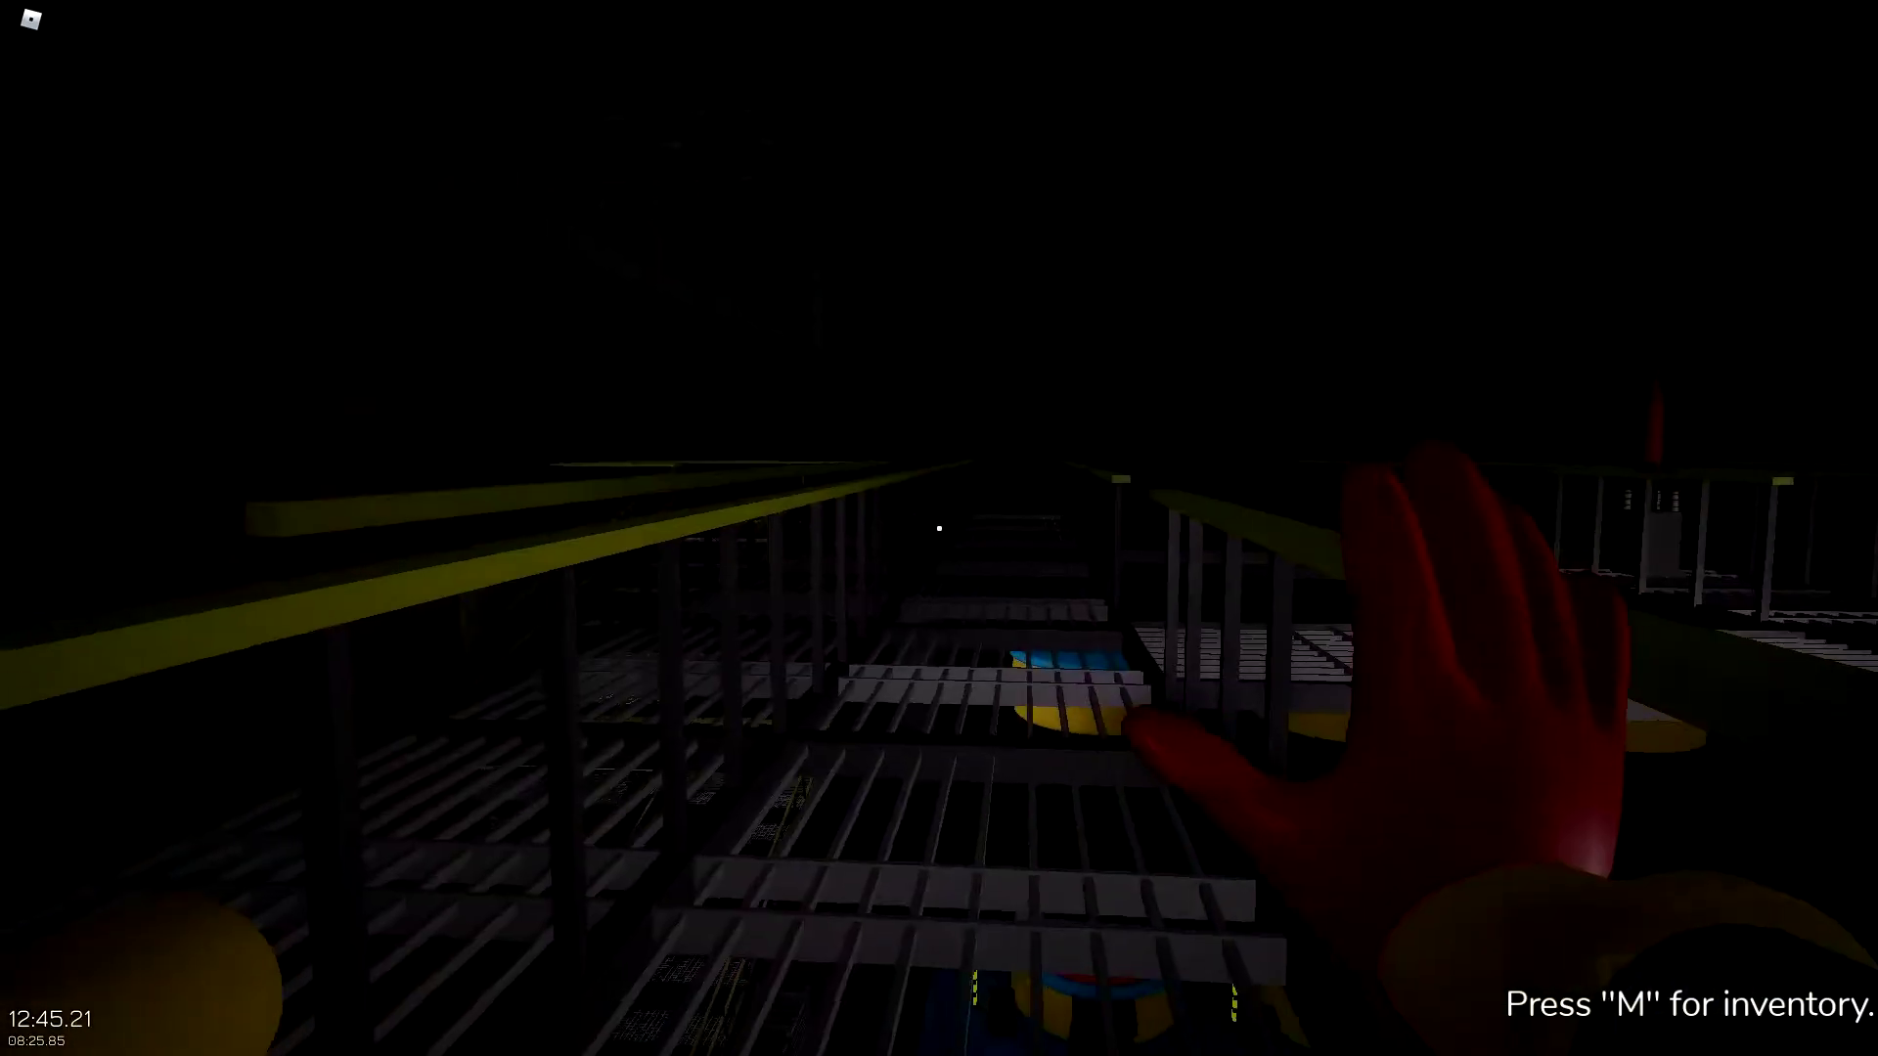
{"action": "key", "text": "w"}
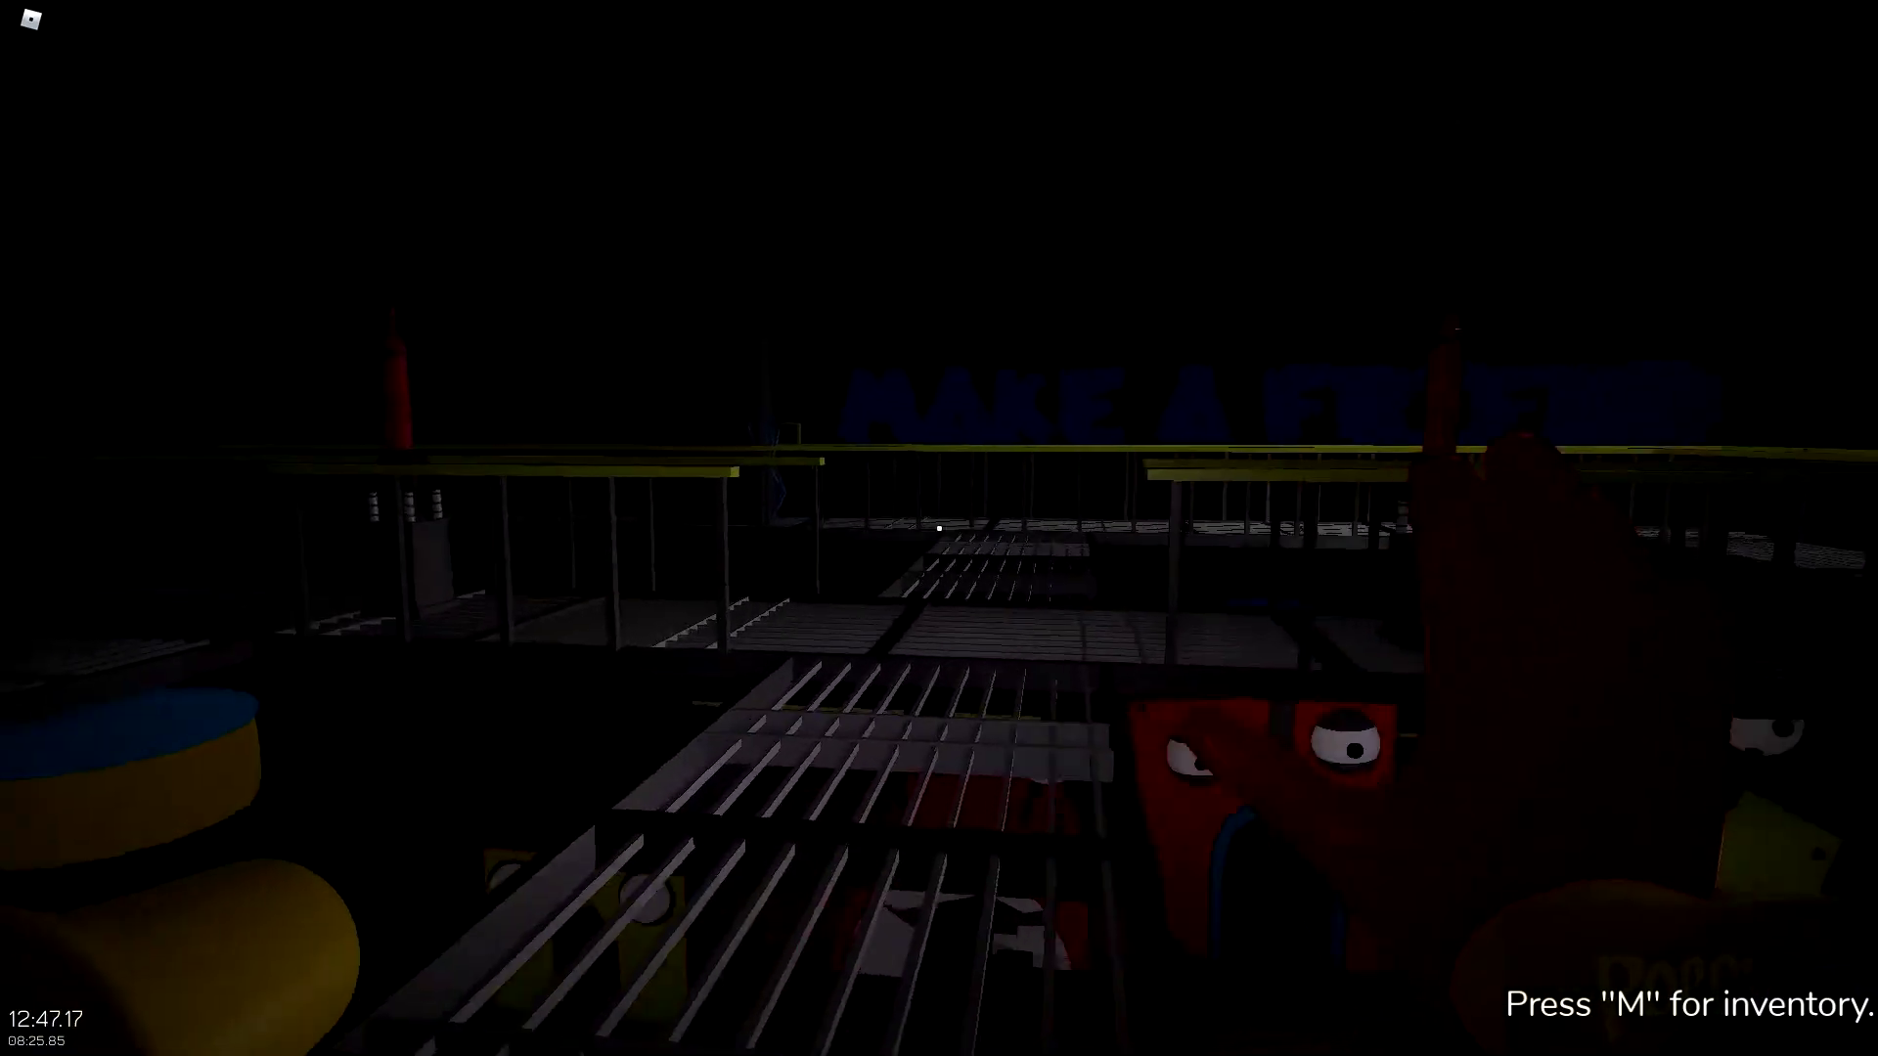
{"action": "key", "text": "w"}
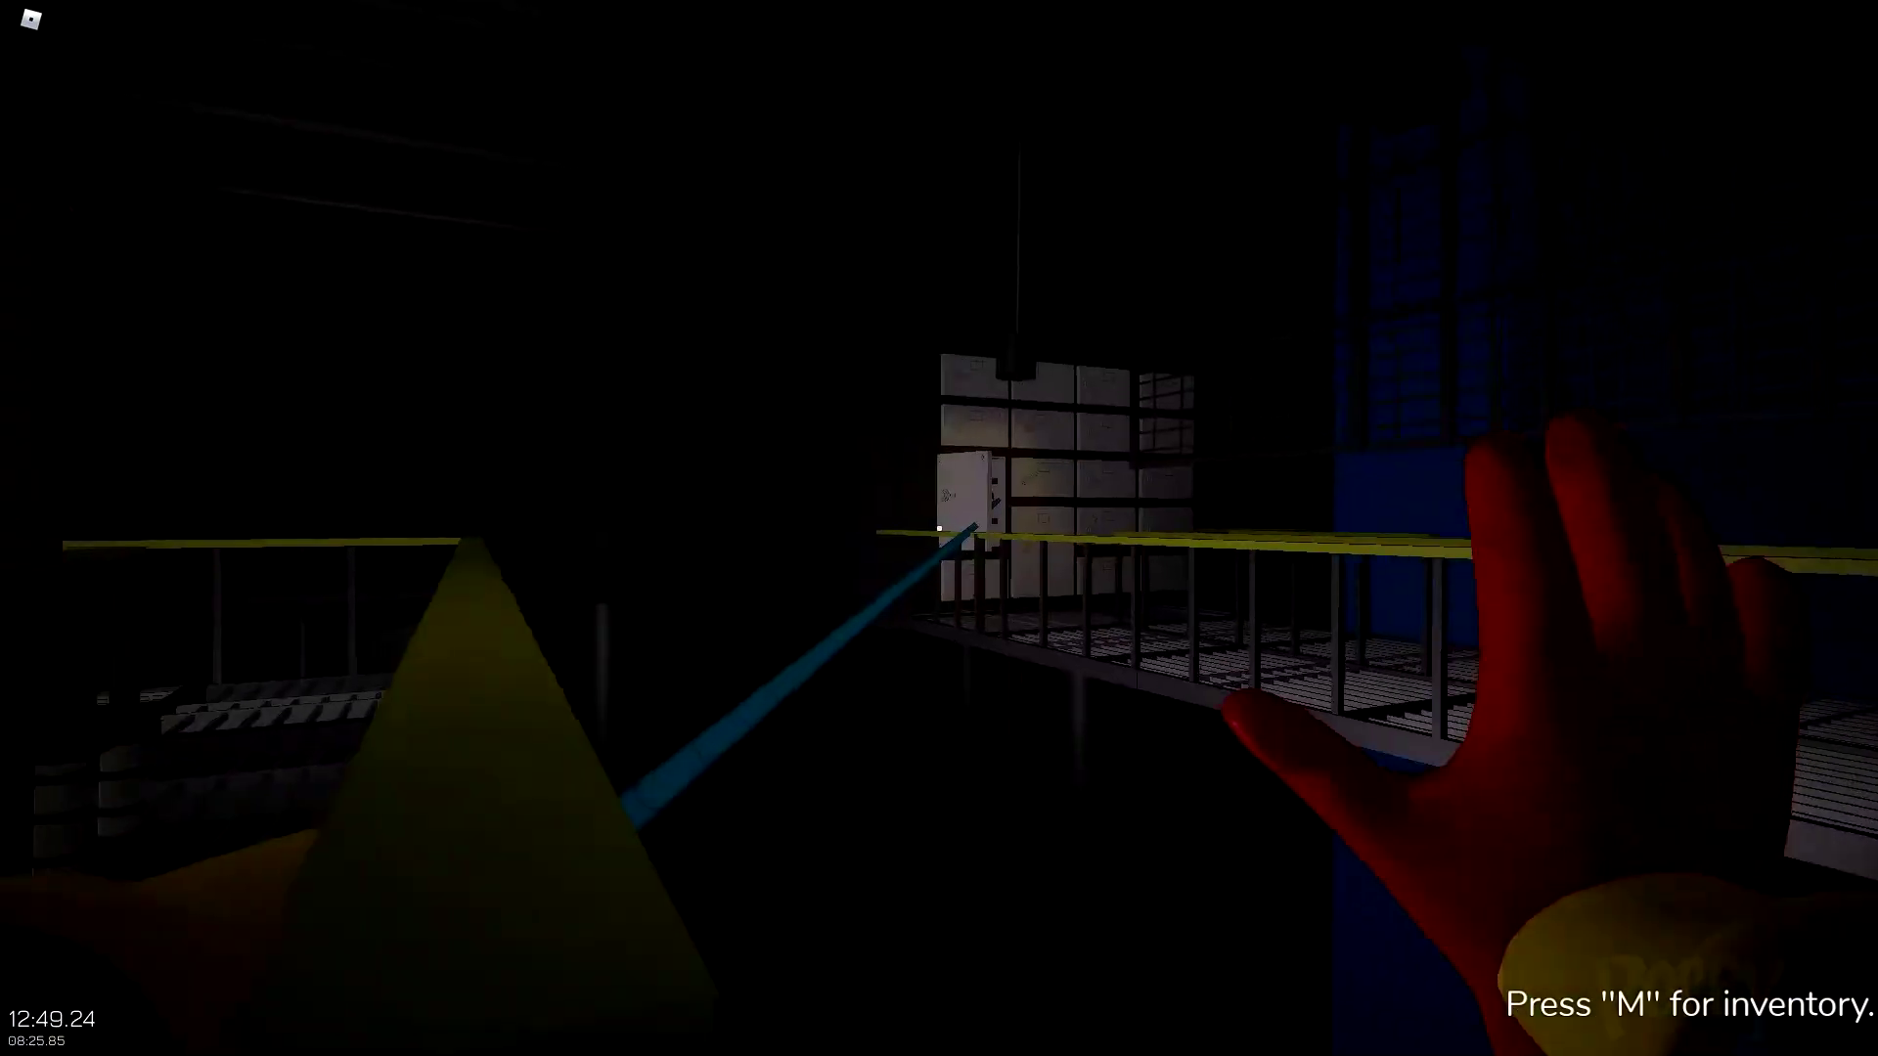
- Continue along the catwalks and fire a hand at the notes on the floor below
{"action": "key", "text": "w"}
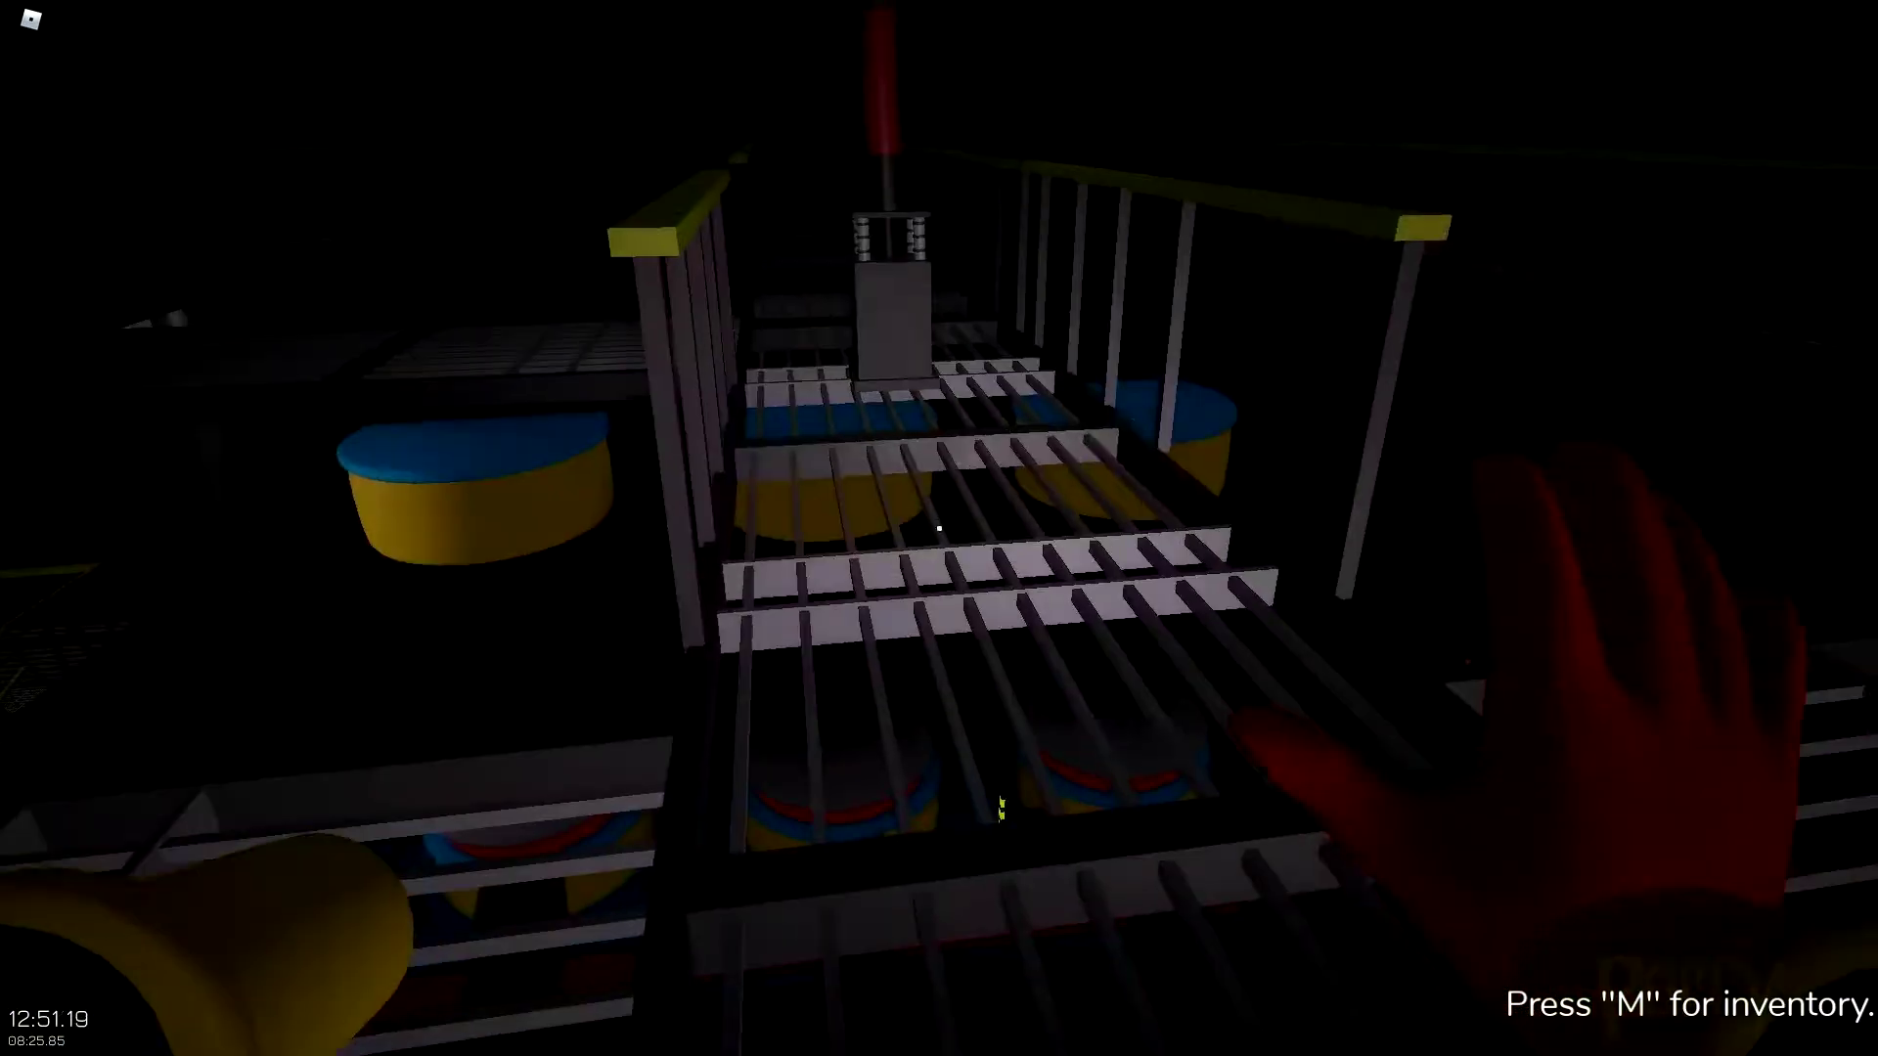
{"action": "key", "text": "w"}
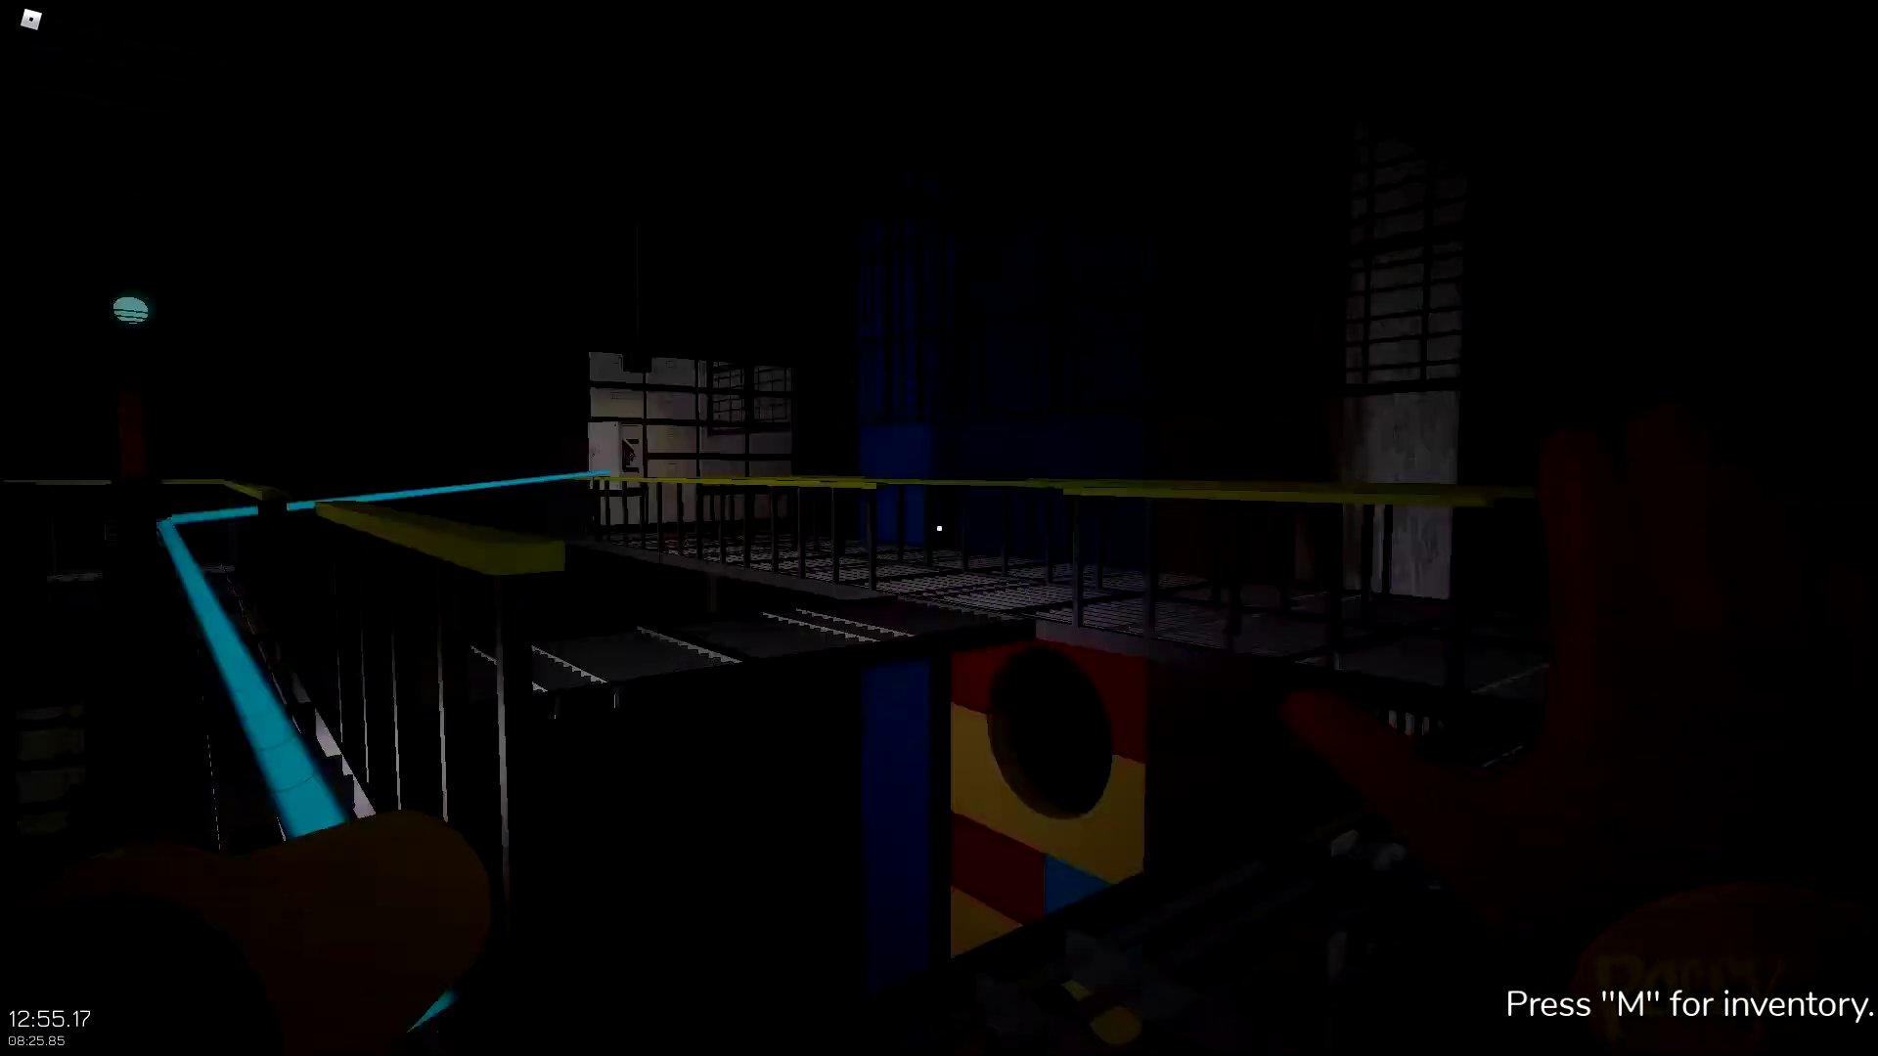
{"action": "key", "text": "w"}
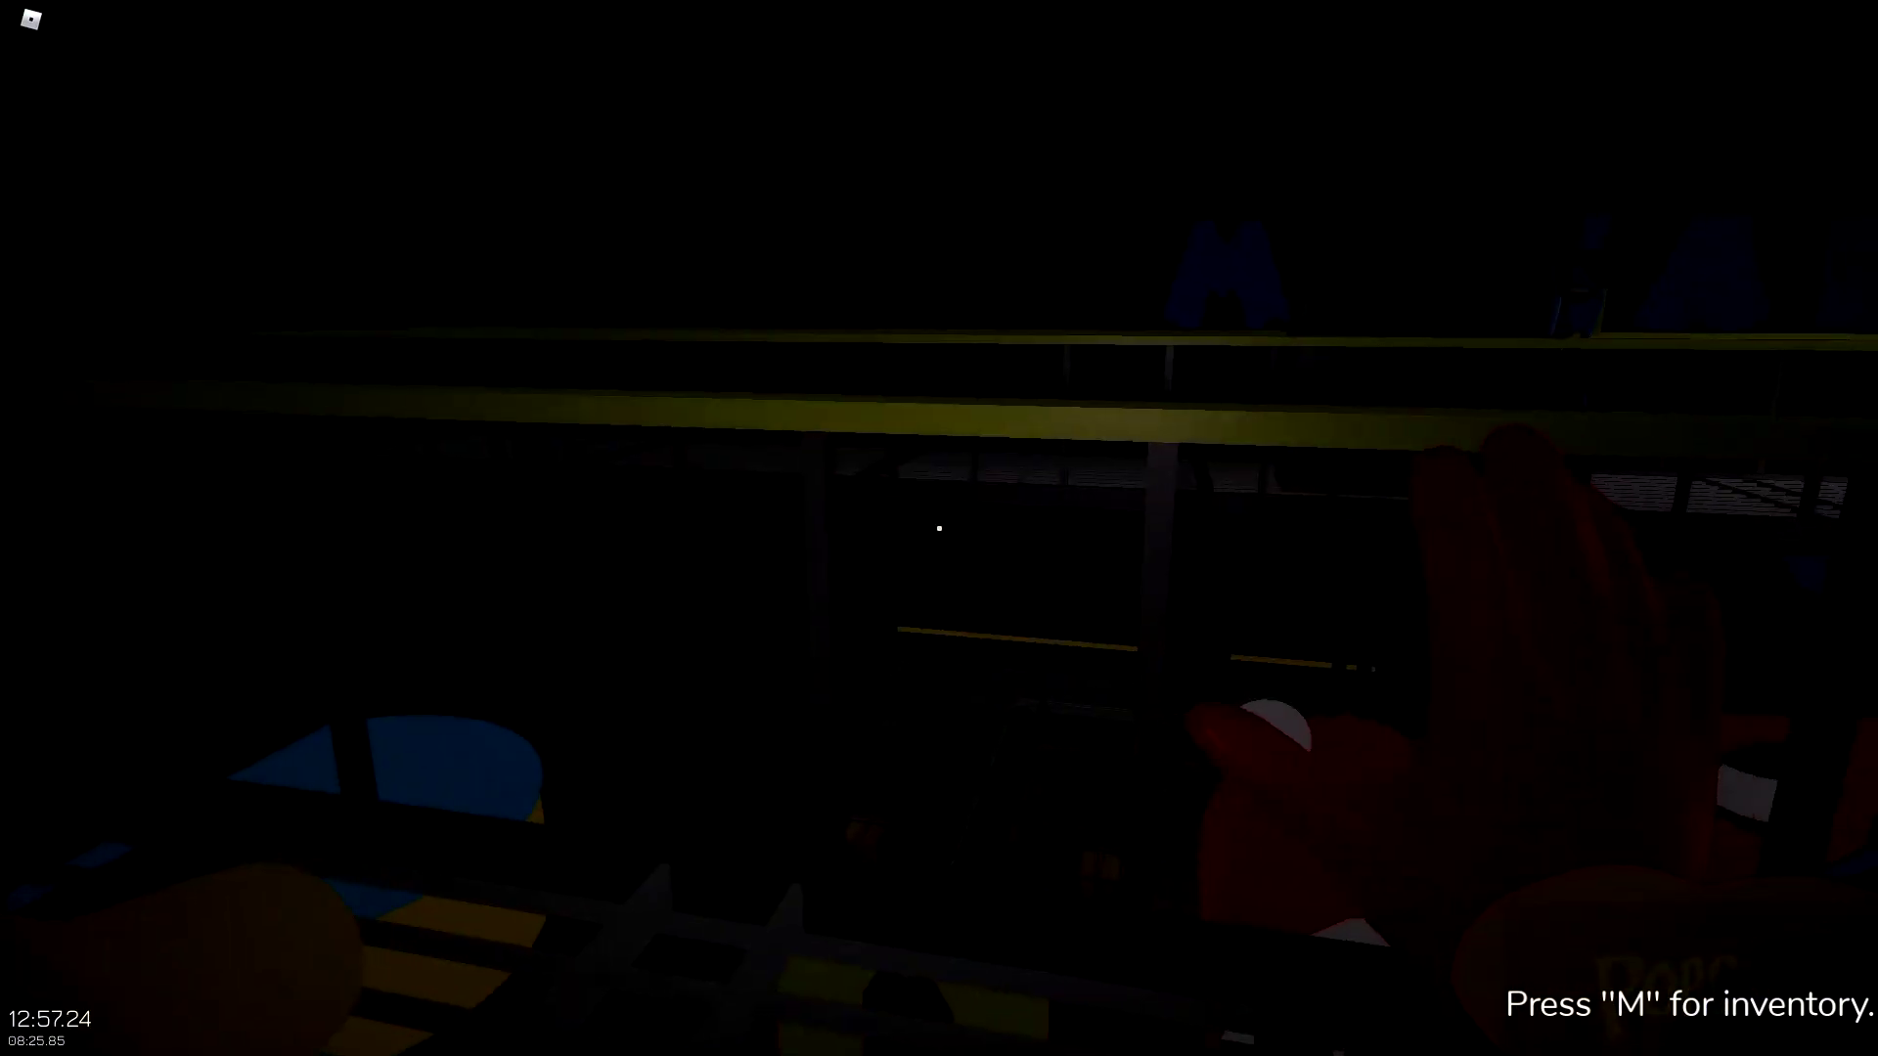
{"action": "key", "text": "w"}
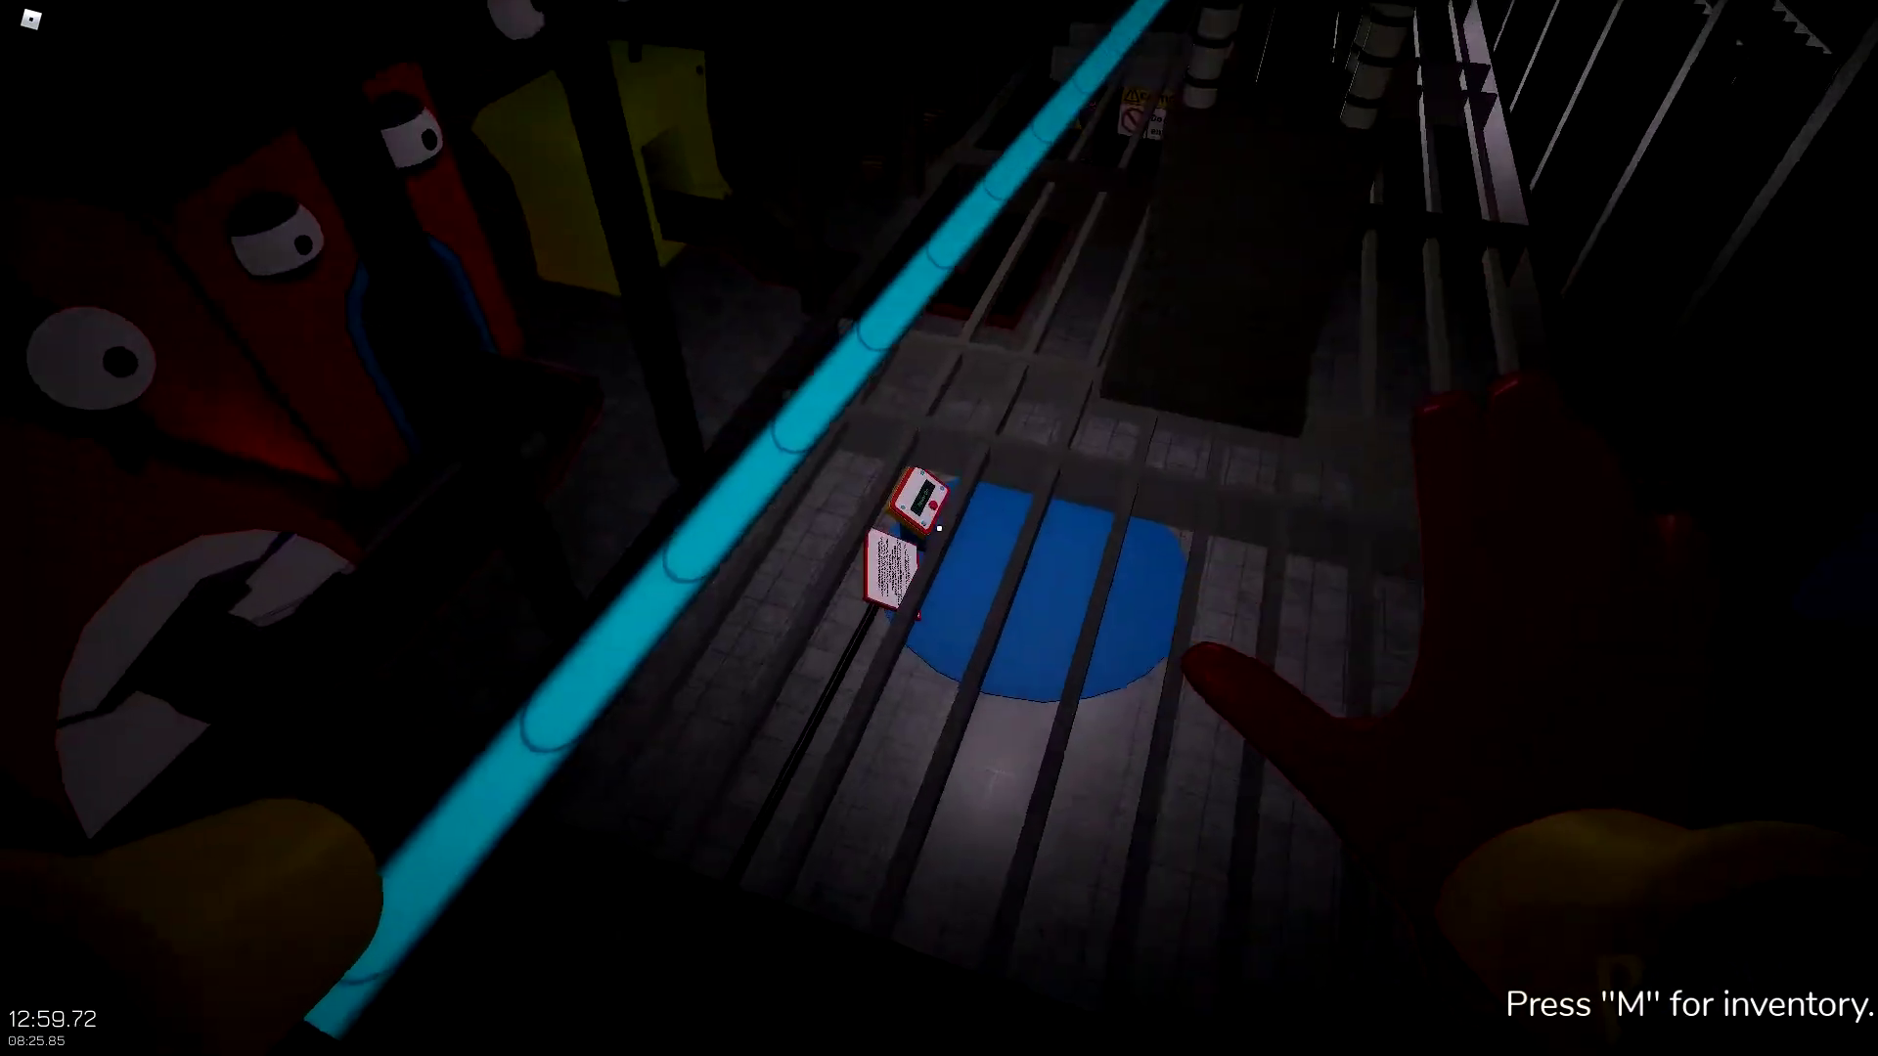
{"action": "left_click", "coordinate": [939, 529]}
- Look around the lower floor, walk to the Power On console and activate the Toy Maker
{"action": "left_click_drag", "start_coordinate": [941, 530], "coordinate": [939, 294]}
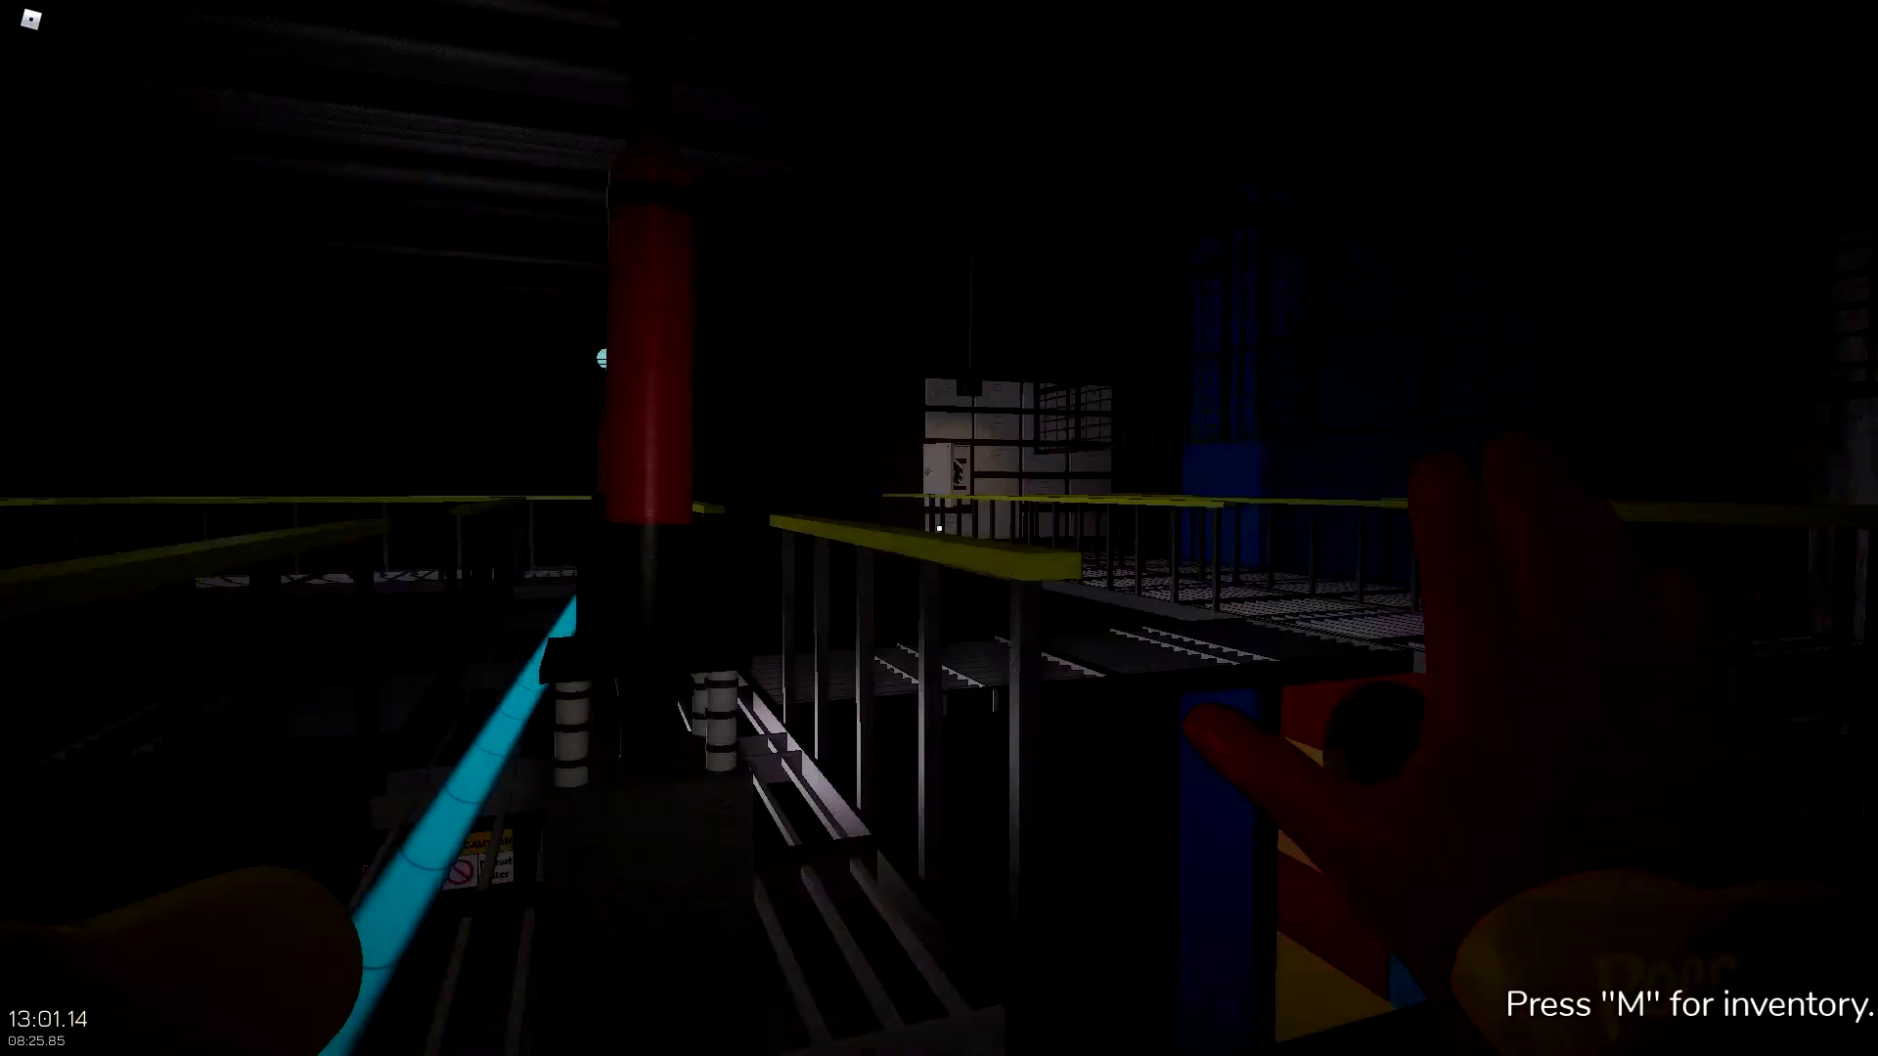
{"action": "left_click_drag", "start_coordinate": [940, 530], "coordinate": [940, 734]}
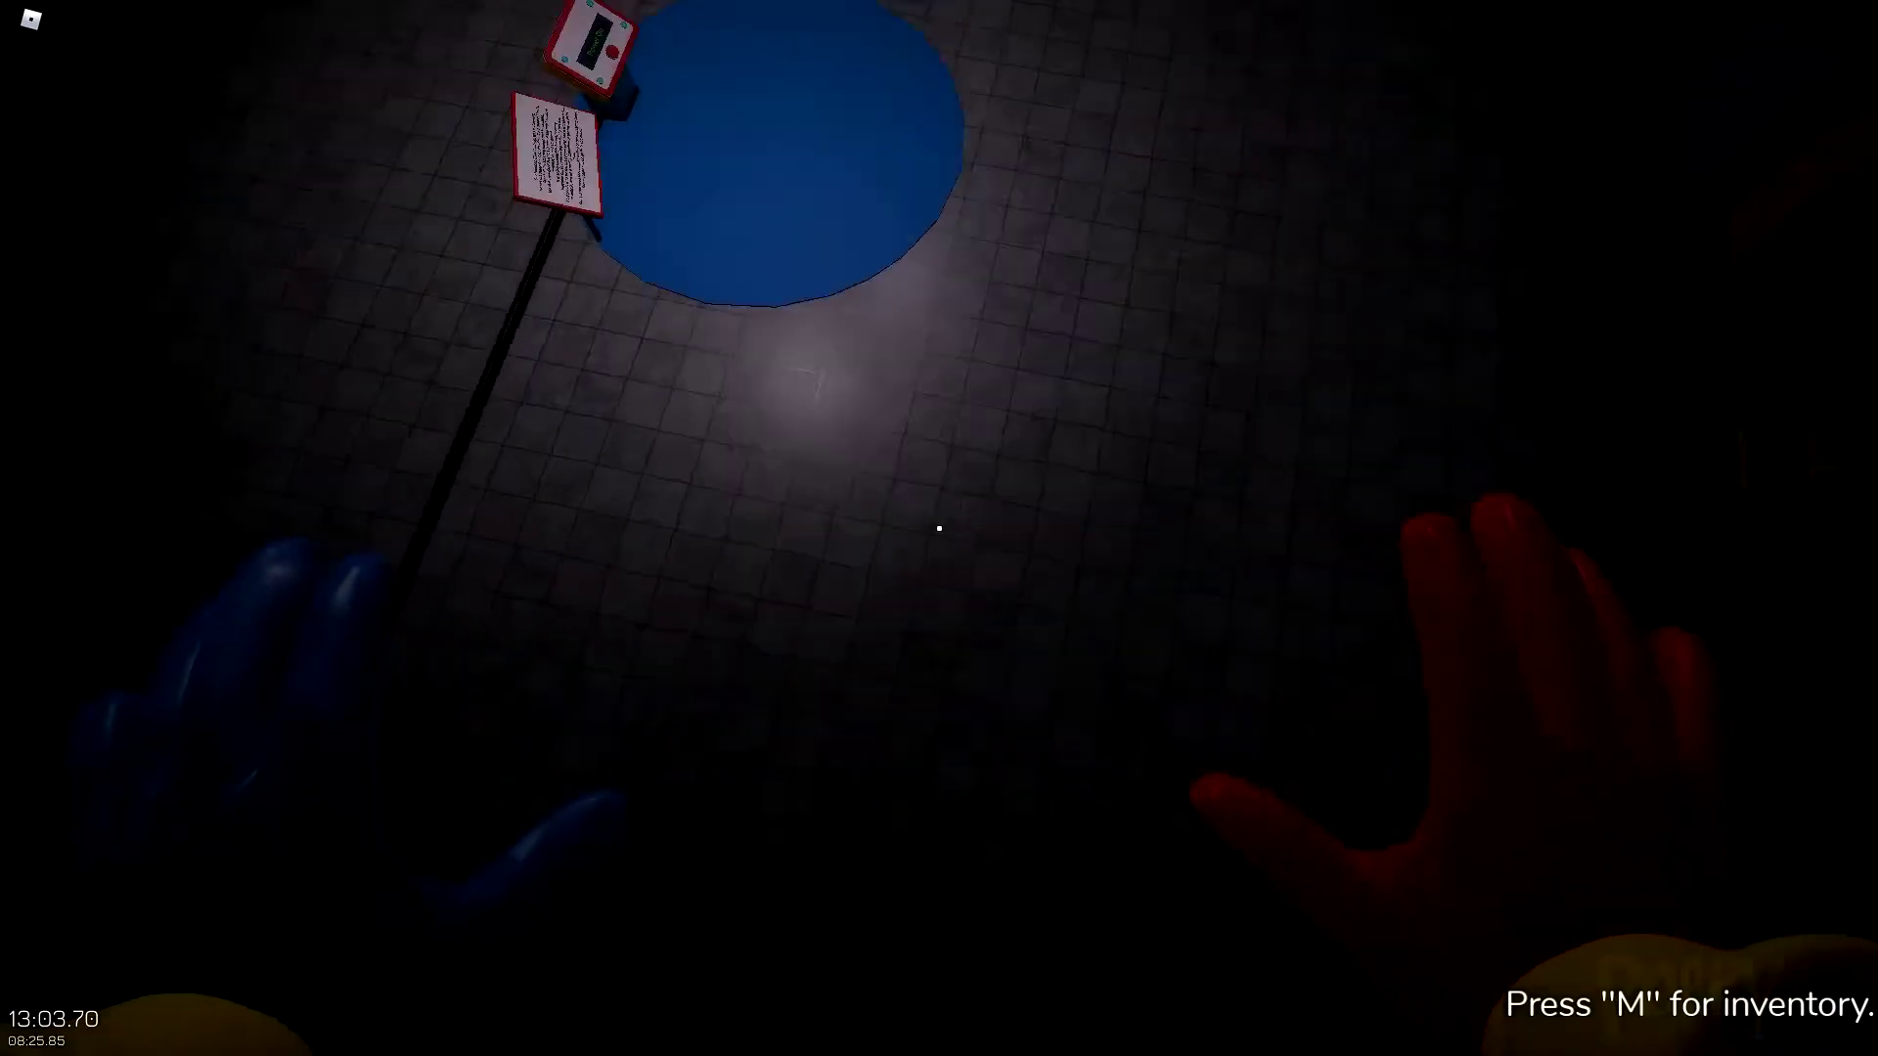
{"action": "left_click_drag", "start_coordinate": [939, 529], "coordinate": [939, 367]}
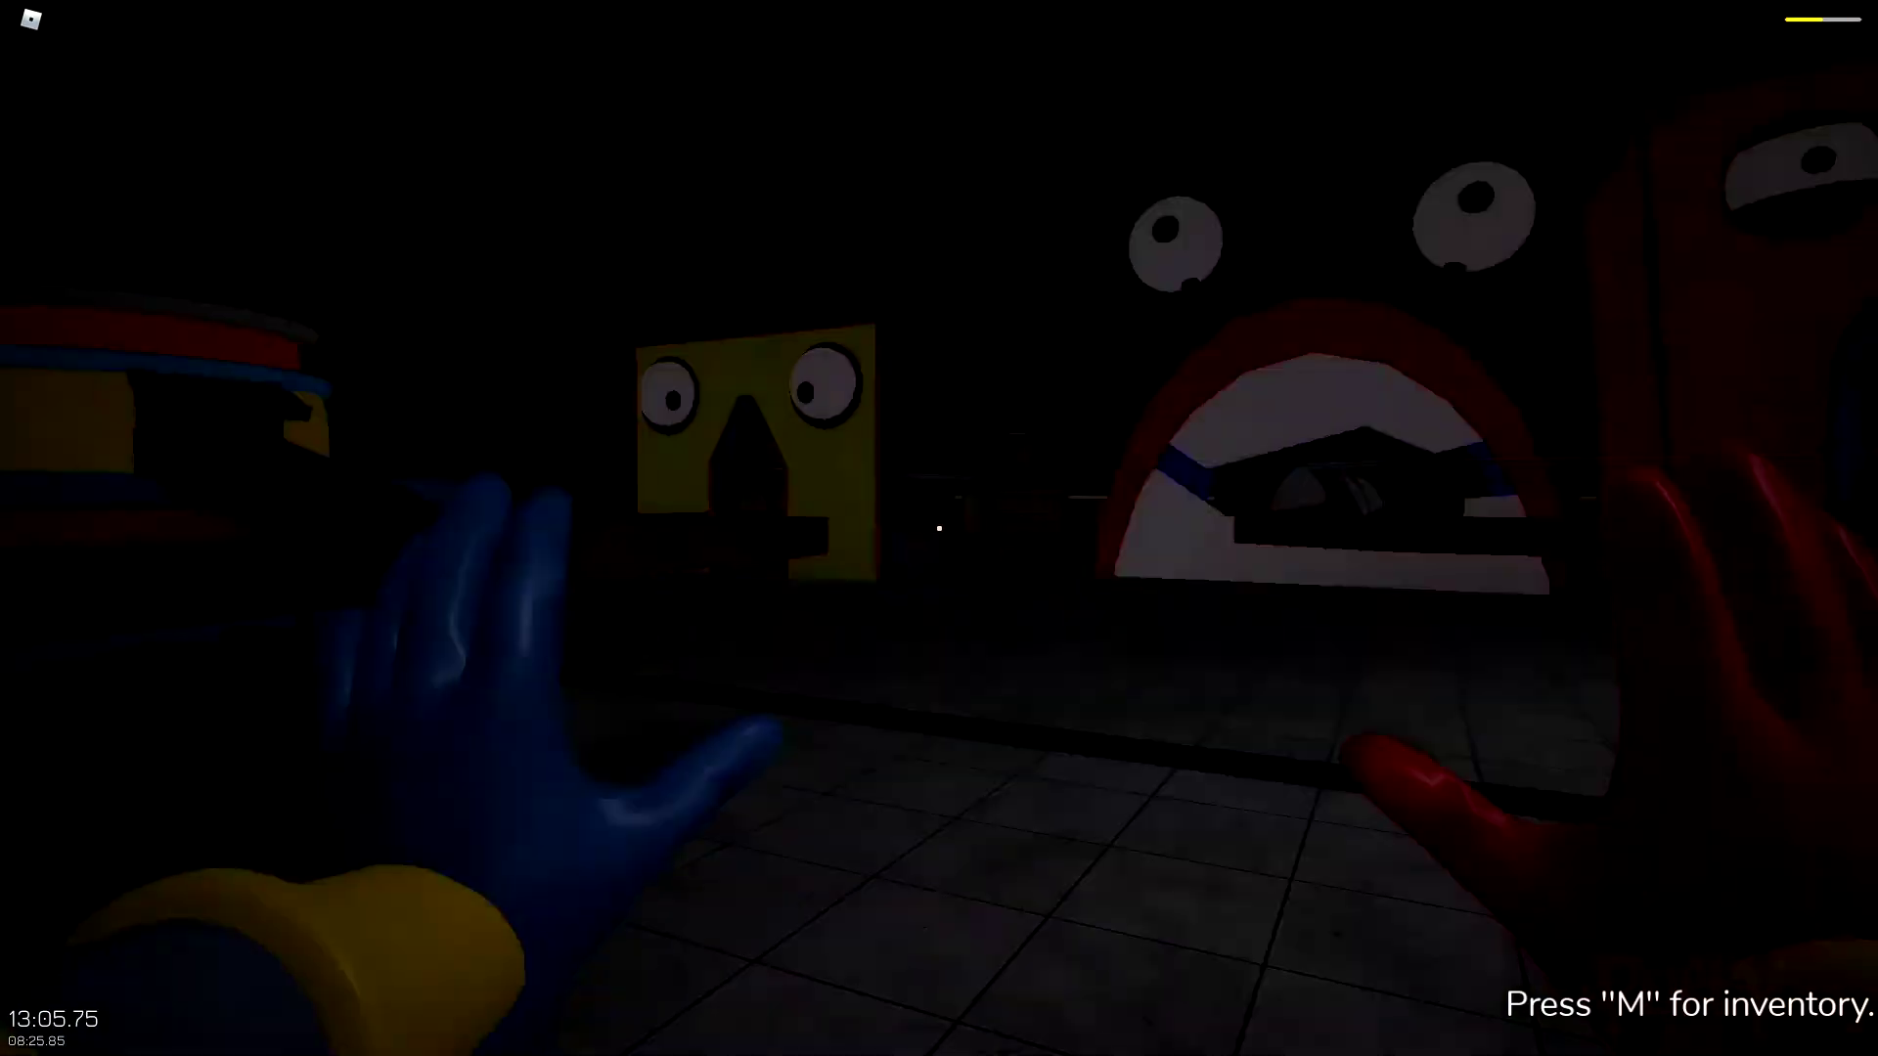
{"action": "left_click_drag", "start_coordinate": [939, 529], "coordinate": [588, 529]}
{"action": "key", "text": "w"}
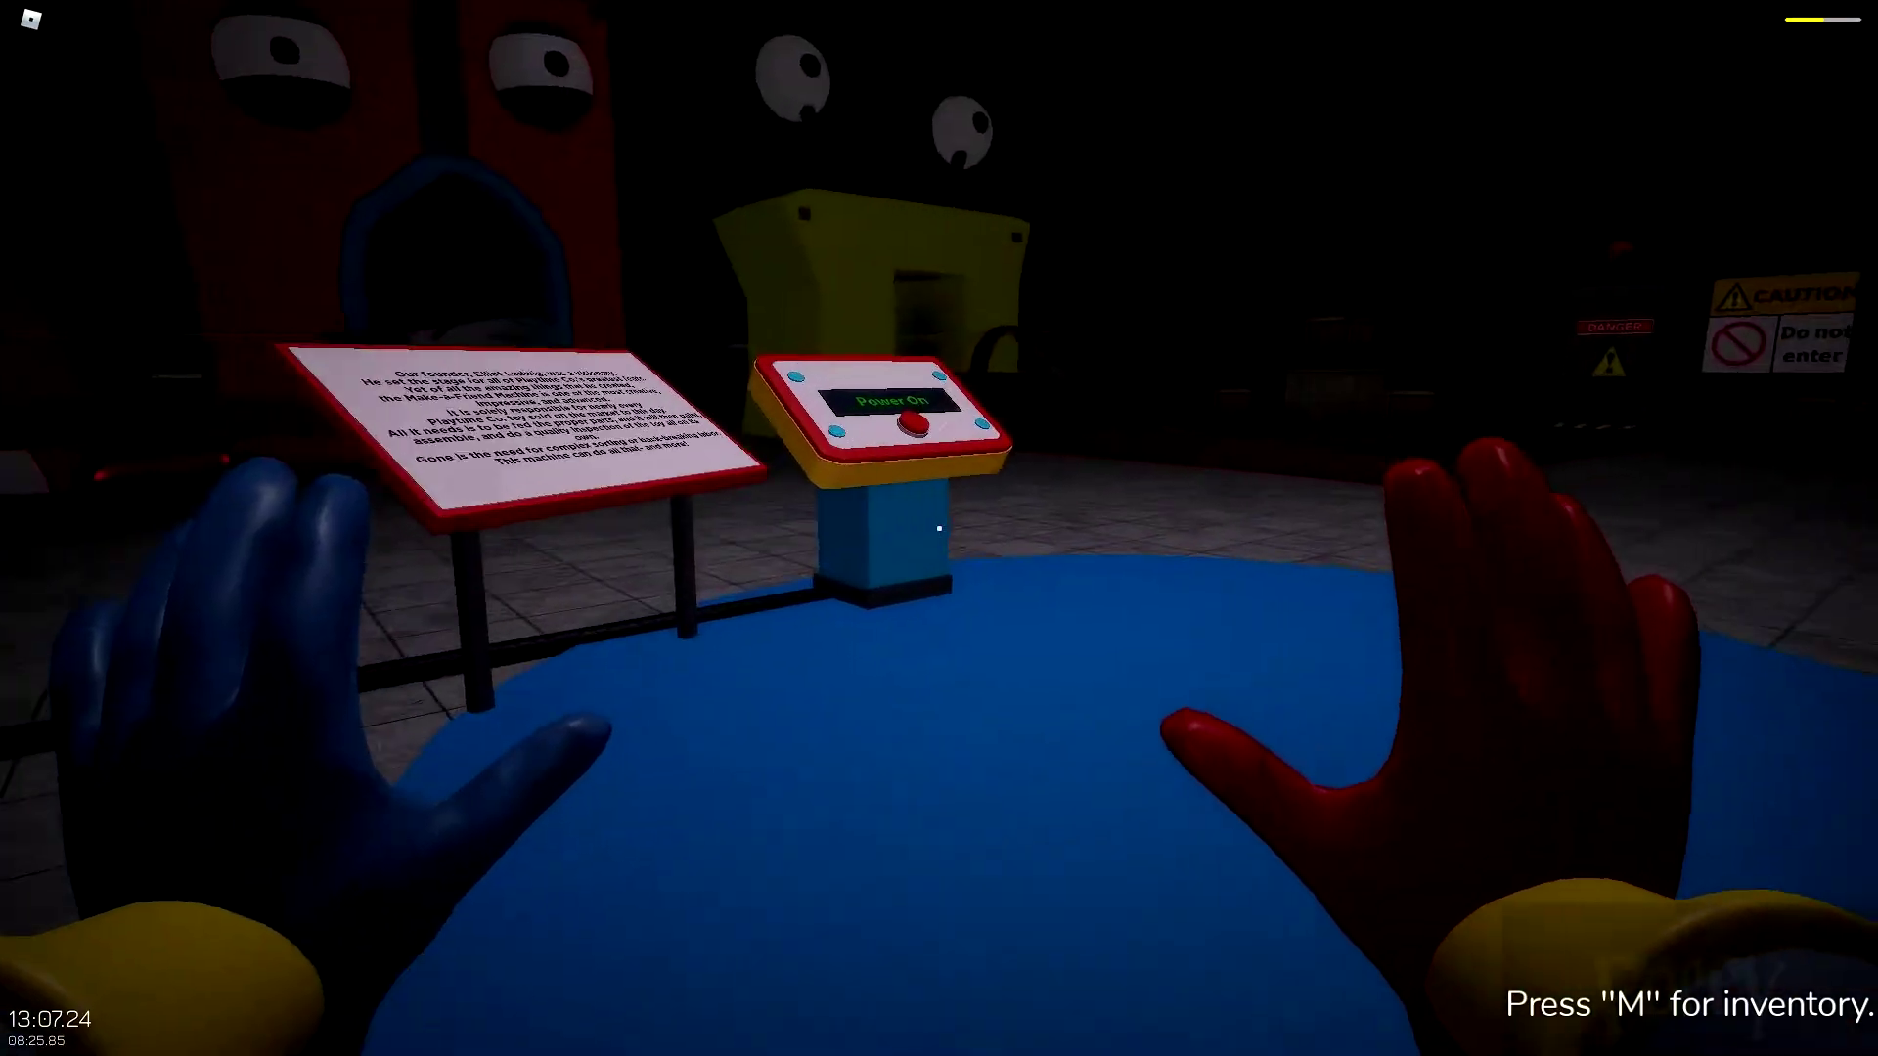
{"action": "key", "text": "w"}
{"action": "left_click_drag", "start_coordinate": [939, 529], "coordinate": [734, 529]}
{"action": "key", "text": "w"}
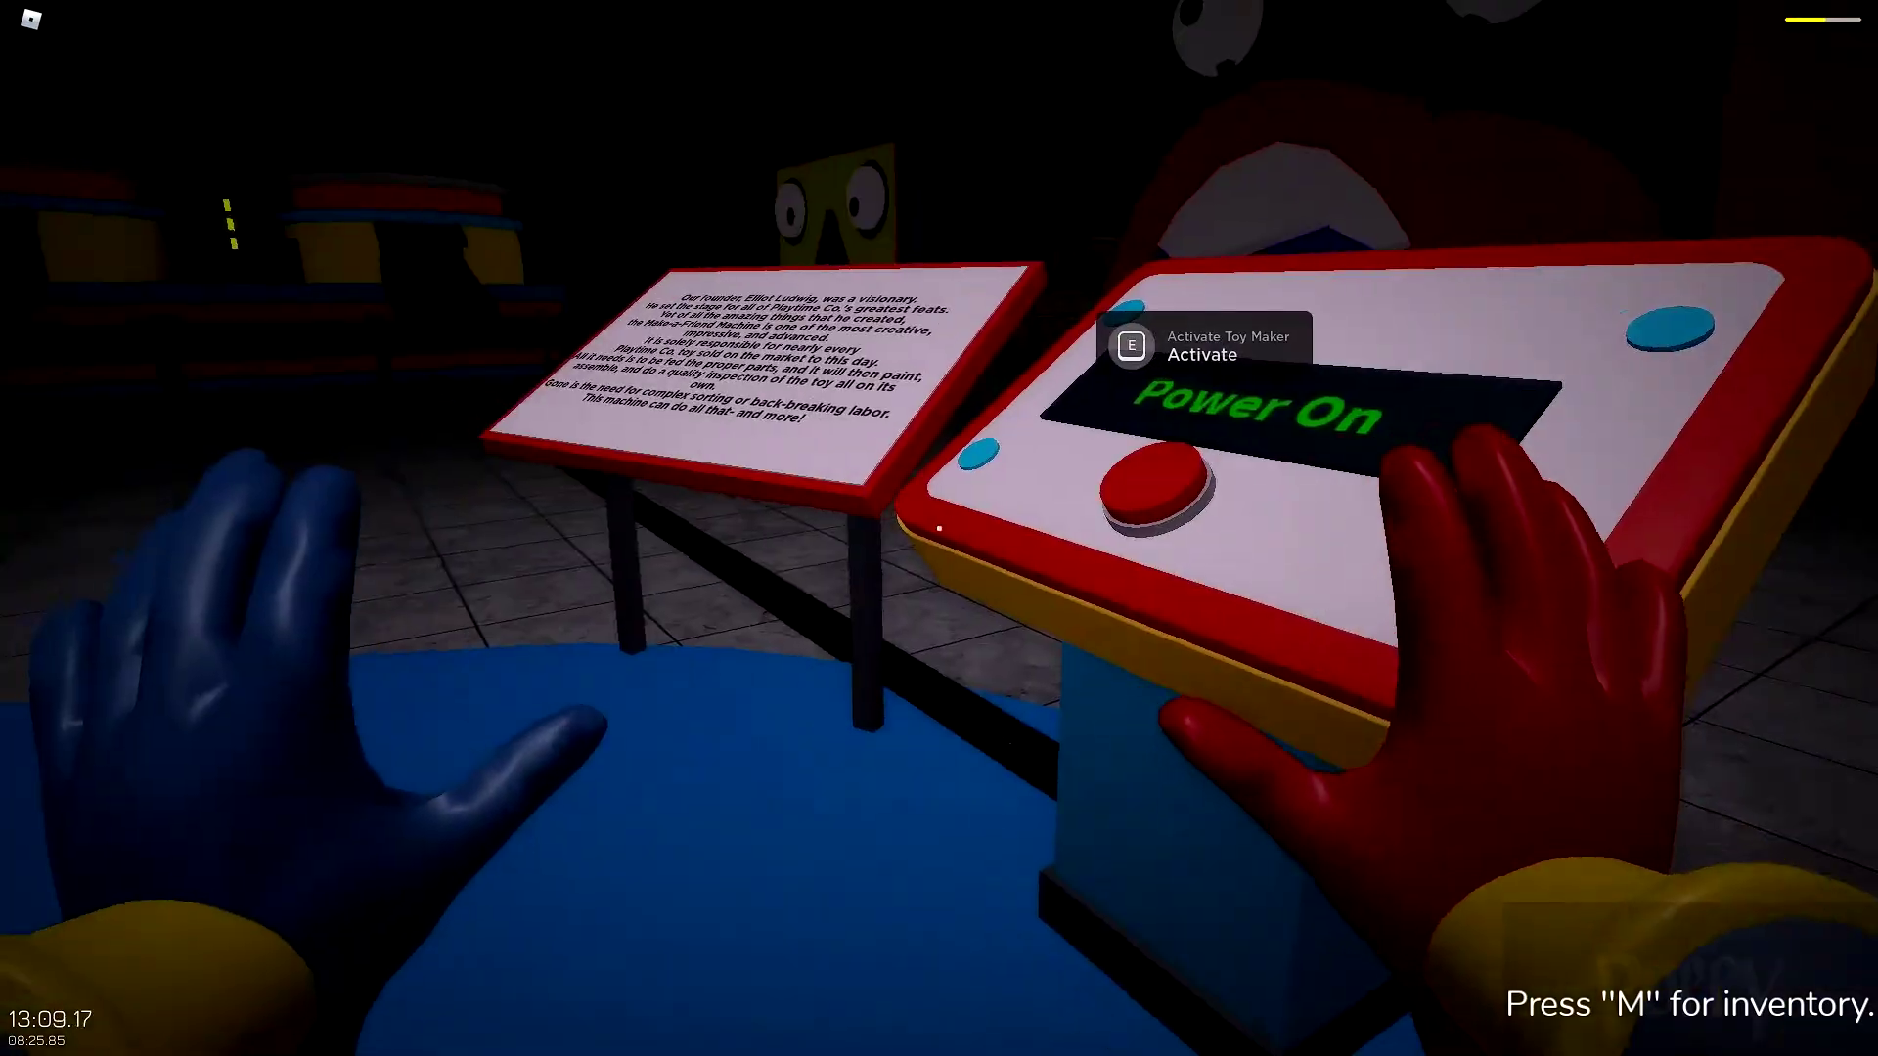
{"action": "left_click_drag", "start_coordinate": [939, 528], "coordinate": [441, 529]}
{"action": "key", "text": "w"}
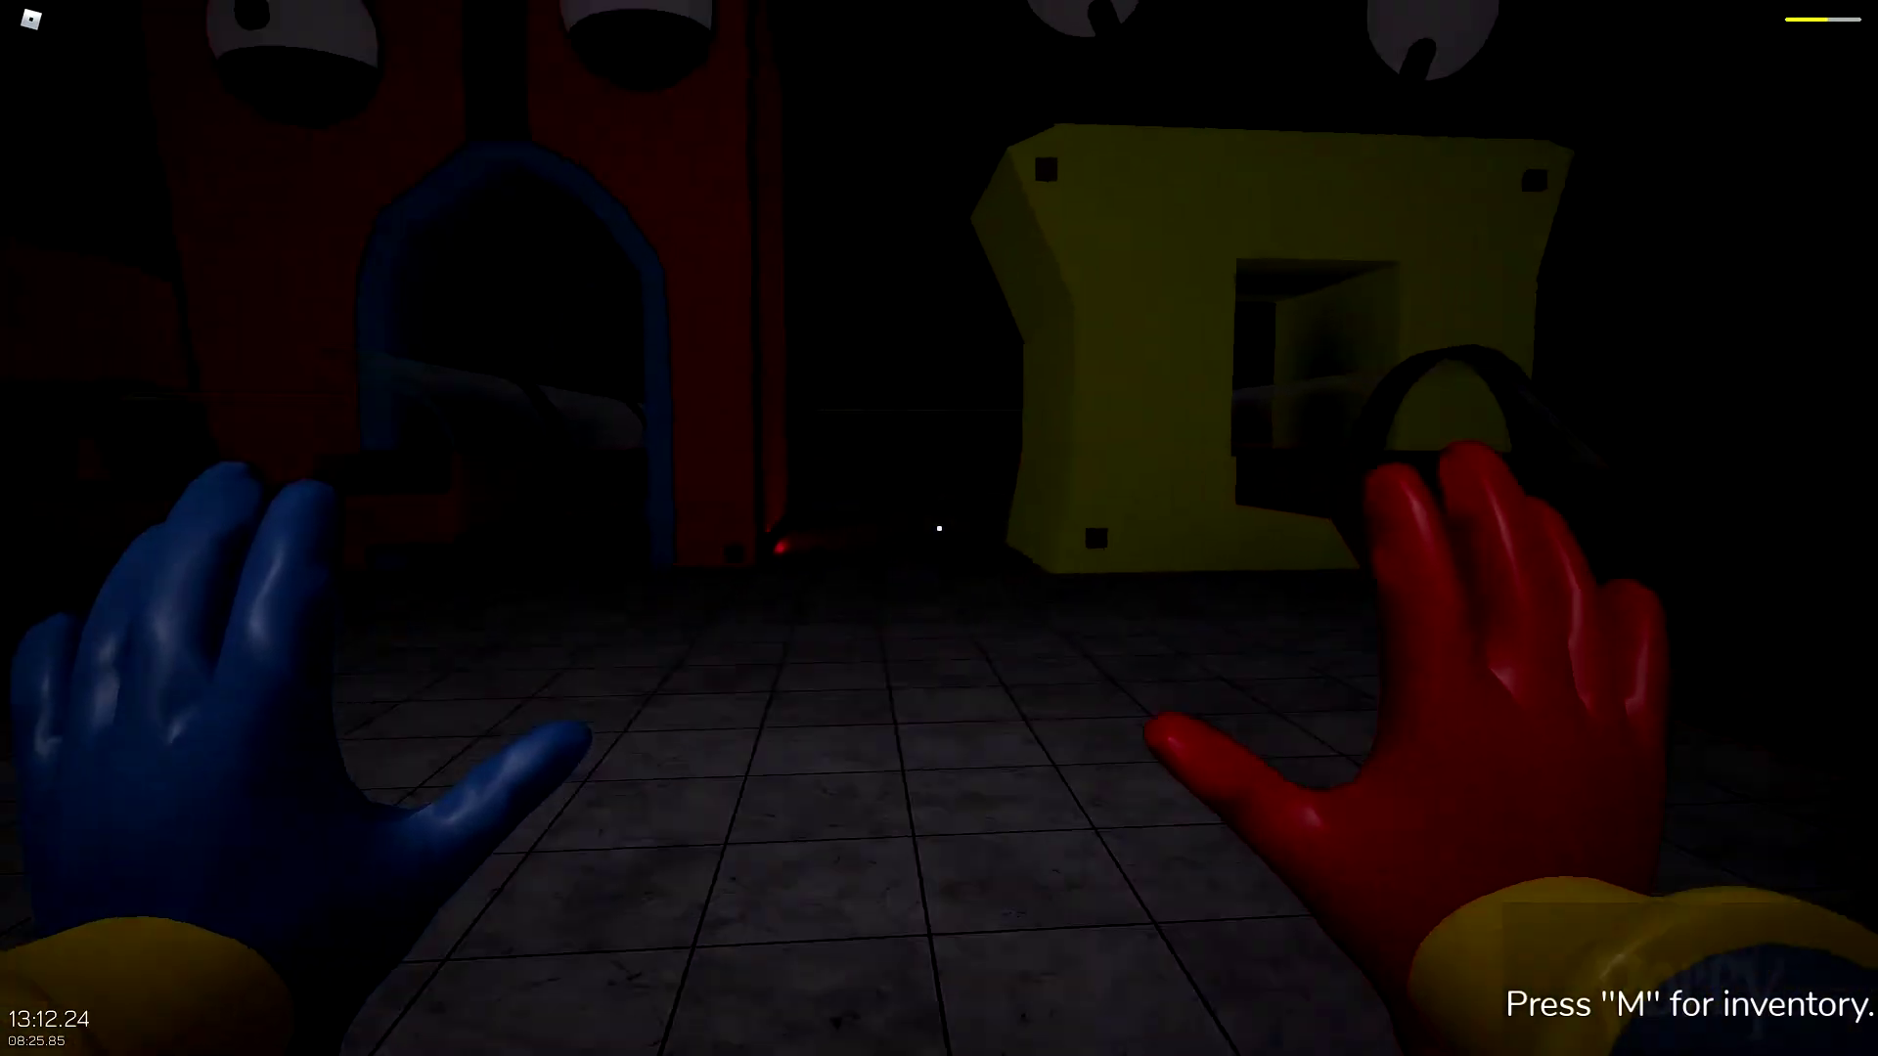
{"action": "key", "text": "w"}
- Fire the grab hand, then survey the room toward the yellow box and shelves
{"action": "left_click", "coordinate": [939, 529]}
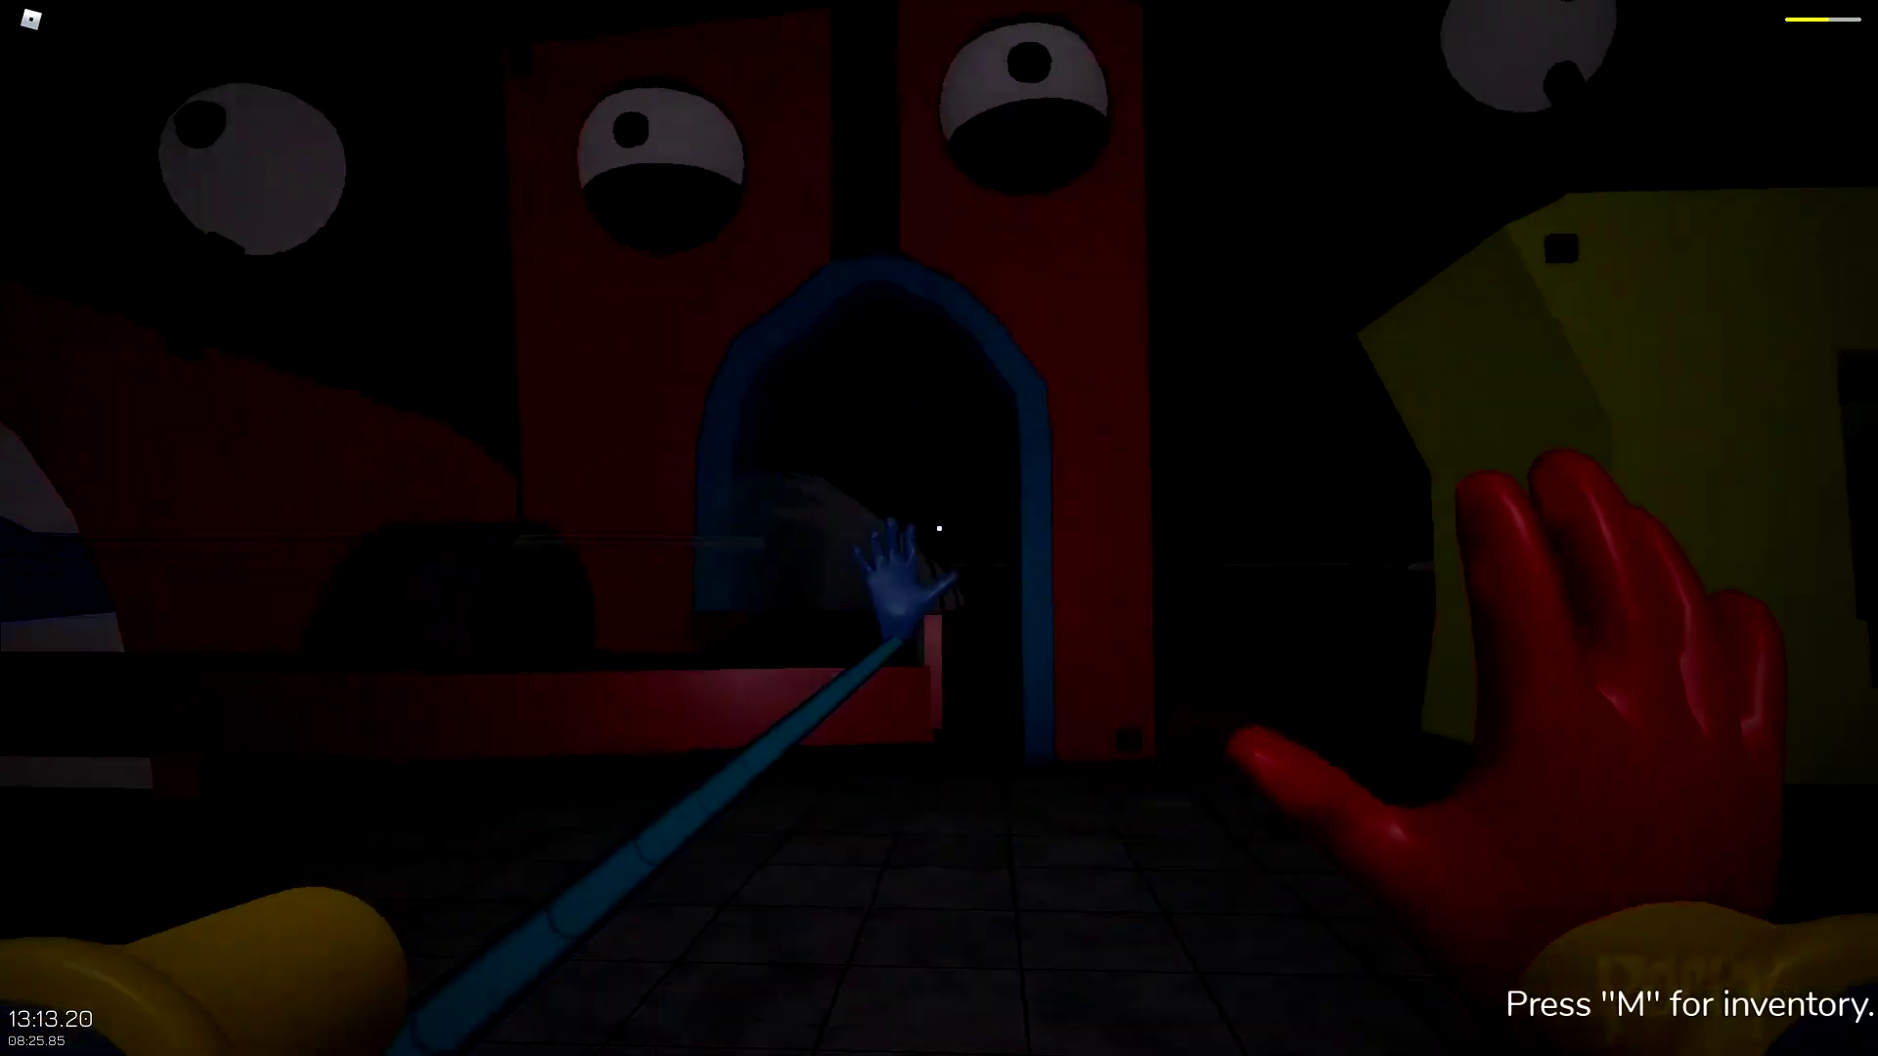
{"action": "left_click_drag", "start_coordinate": [939, 528], "coordinate": [587, 528]}
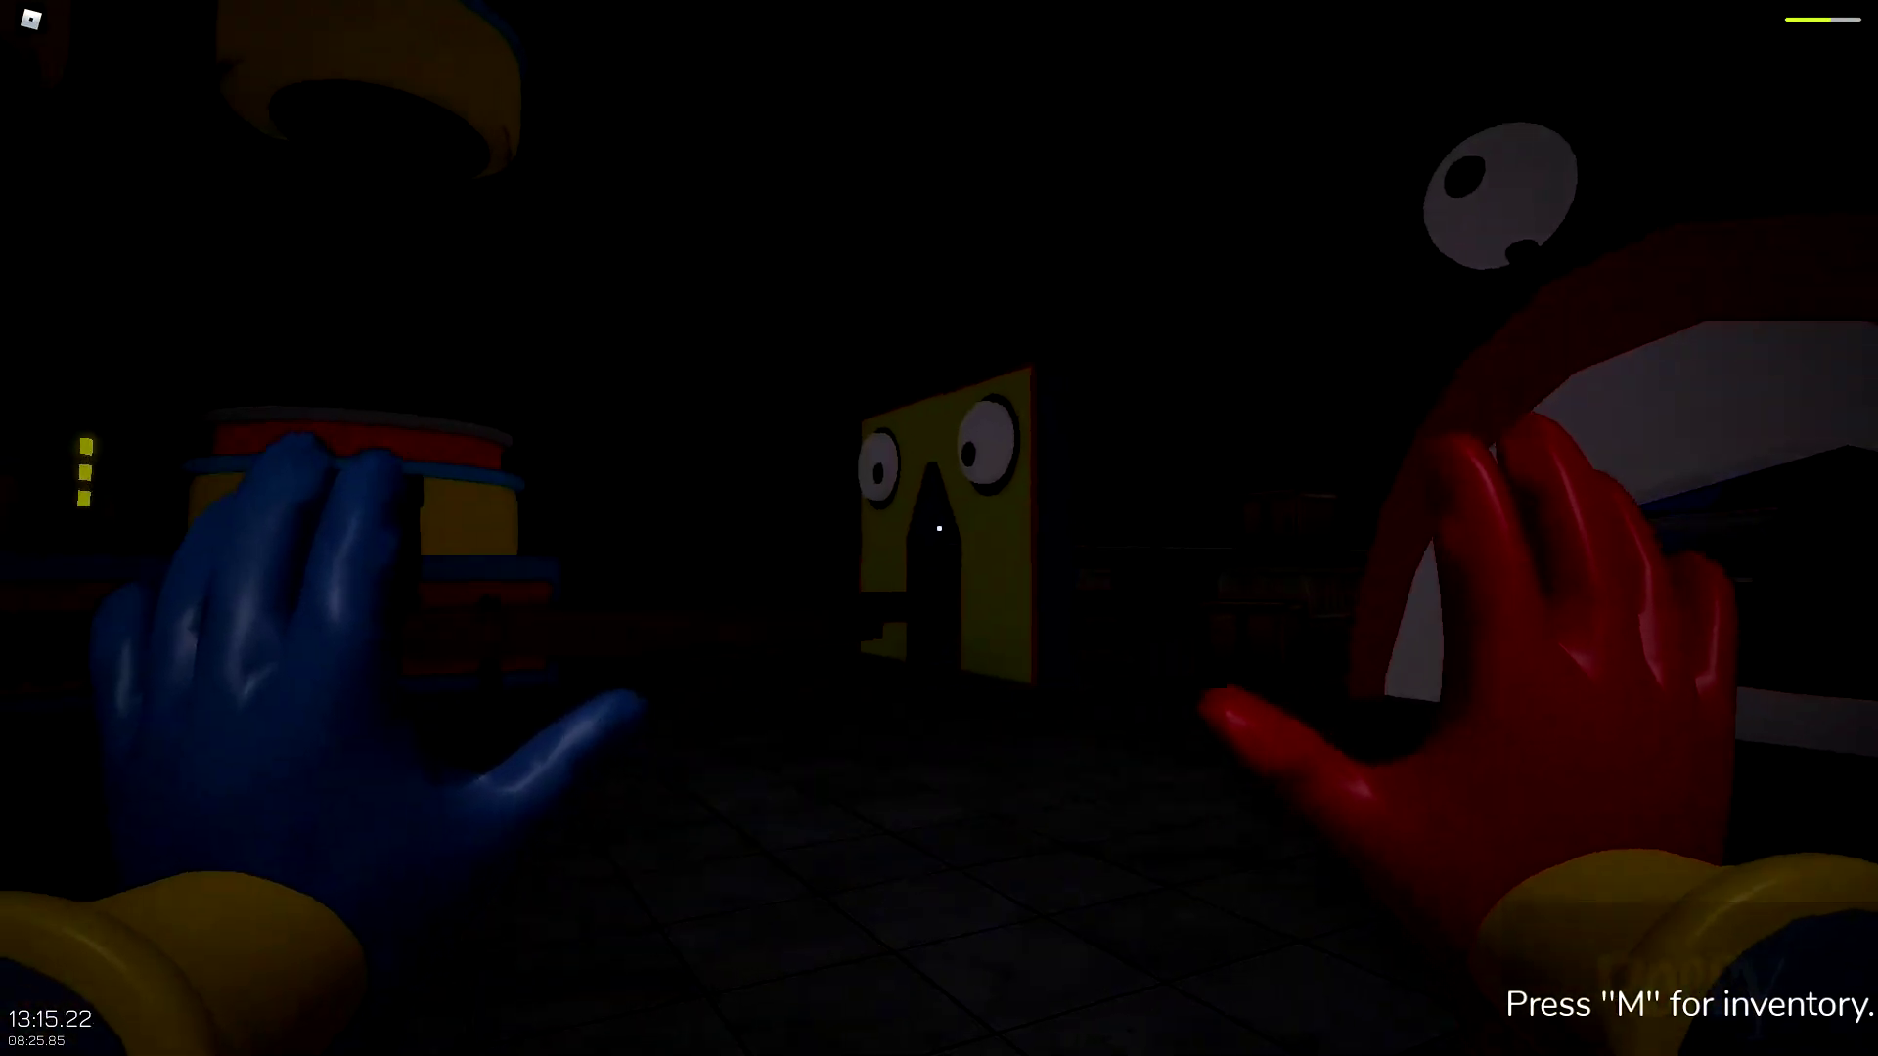
{"action": "key", "text": "w"}
{"action": "mouse_move", "coordinate": [940, 529]}
{"action": "left_mouse_down"}
{"action": "mouse_move", "coordinate": [1173, 528]}
{"action": "mouse_move", "coordinate": [587, 528]}
{"action": "mouse_move", "coordinate": [1247, 616]}
{"action": "left_mouse_up"}
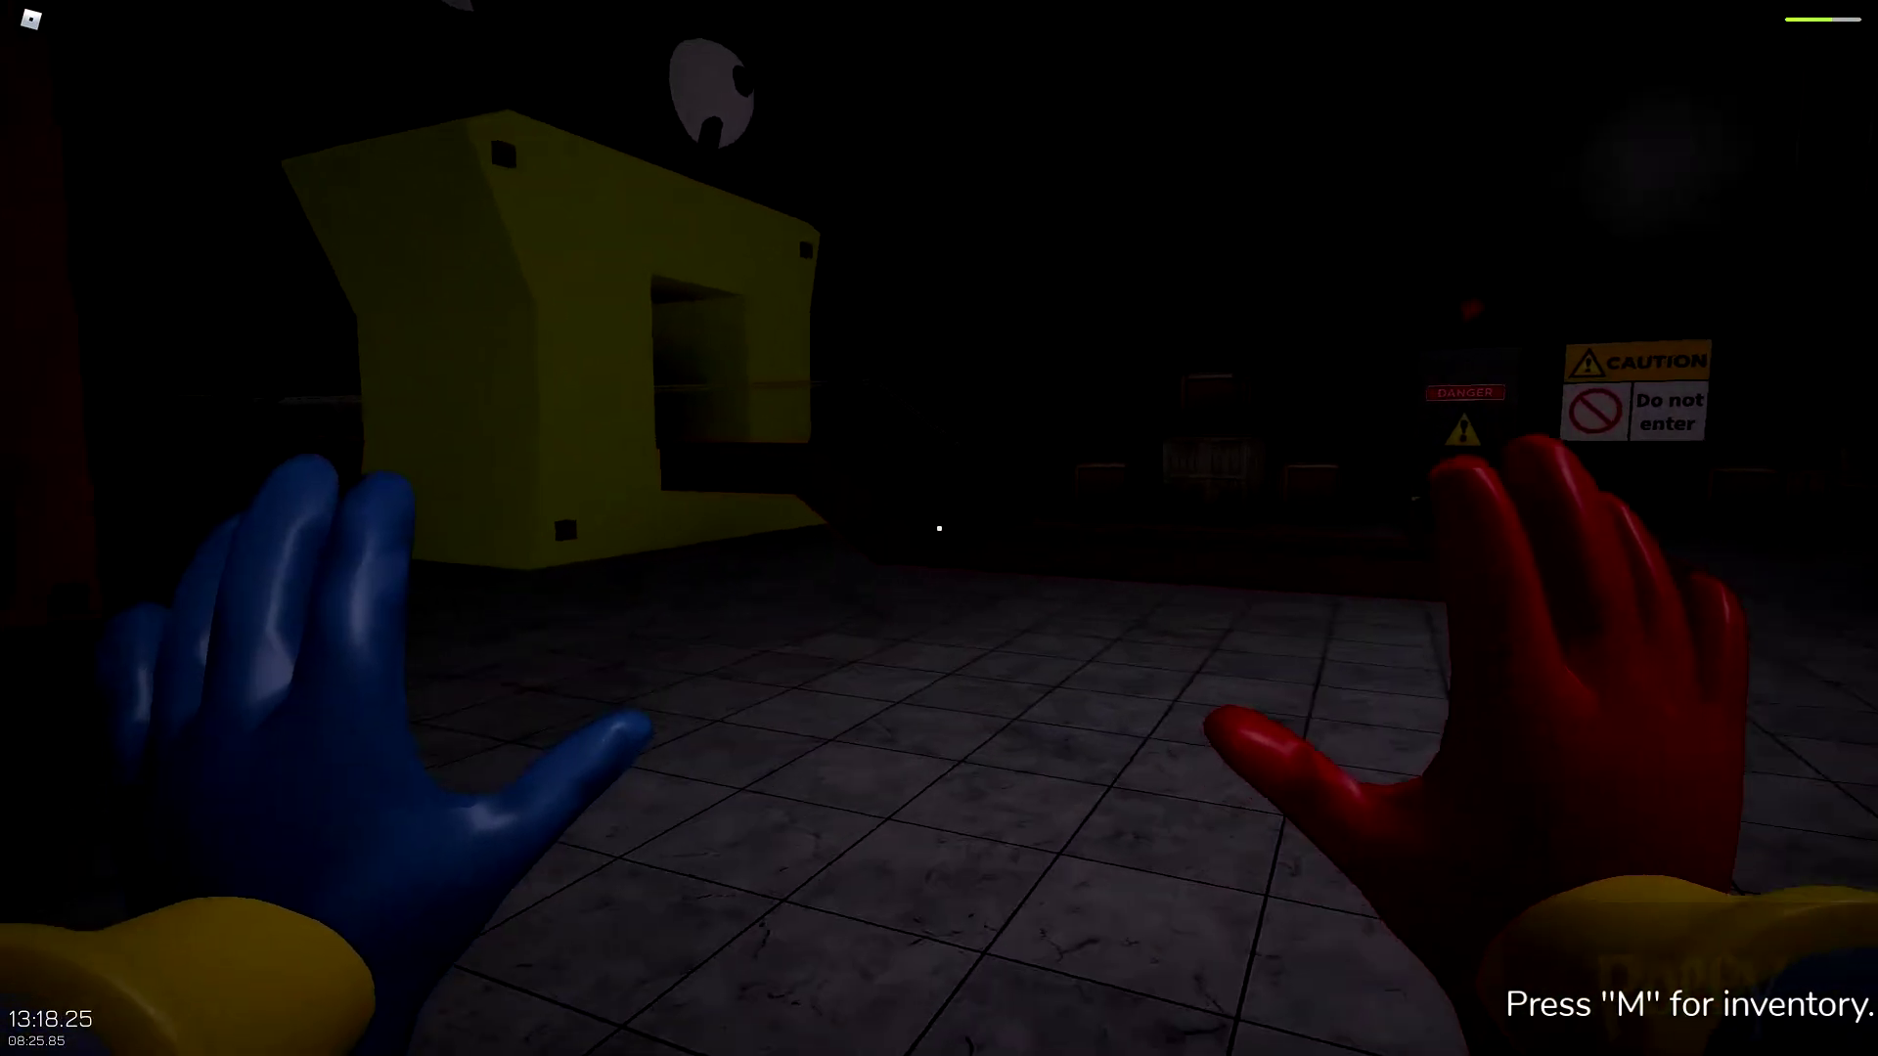
{"action": "left_click_drag", "start_coordinate": [939, 529], "coordinate": [1248, 530]}
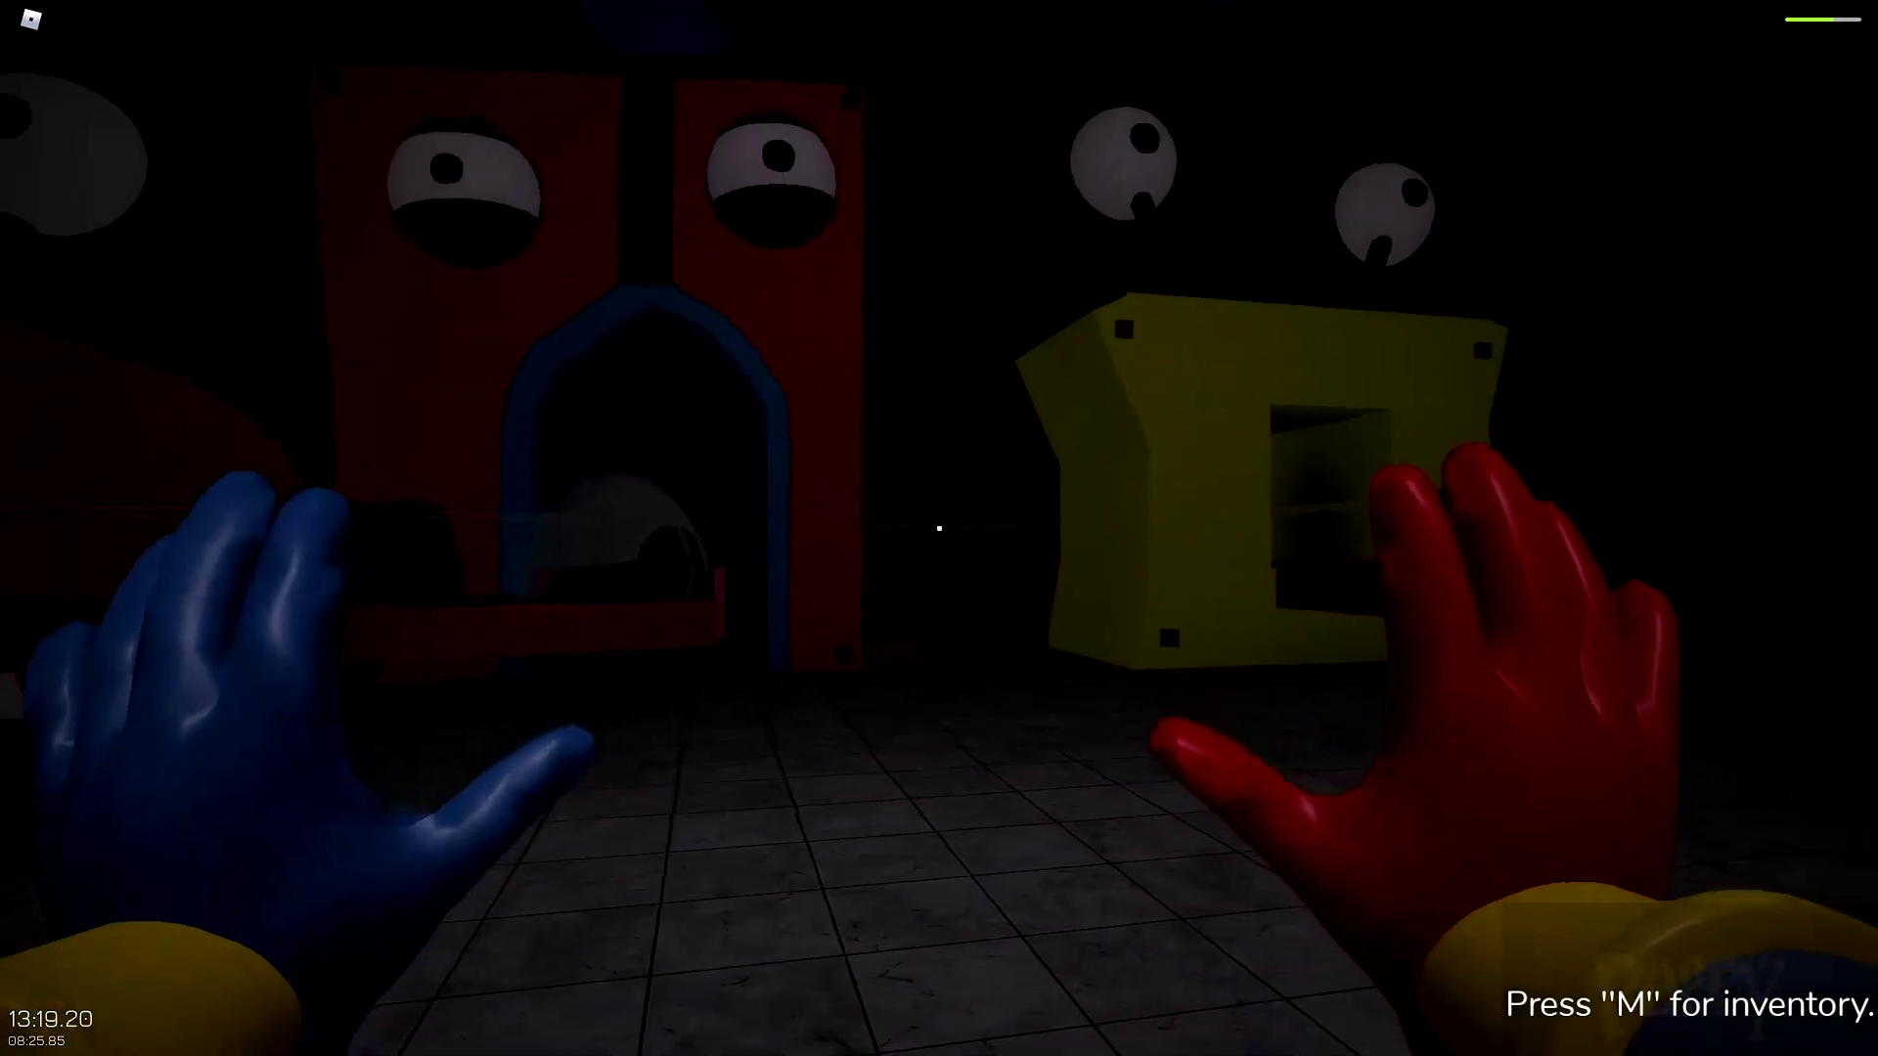
{"action": "key", "text": "w"}
{"action": "left_click_drag", "start_coordinate": [940, 529], "coordinate": [1247, 528]}
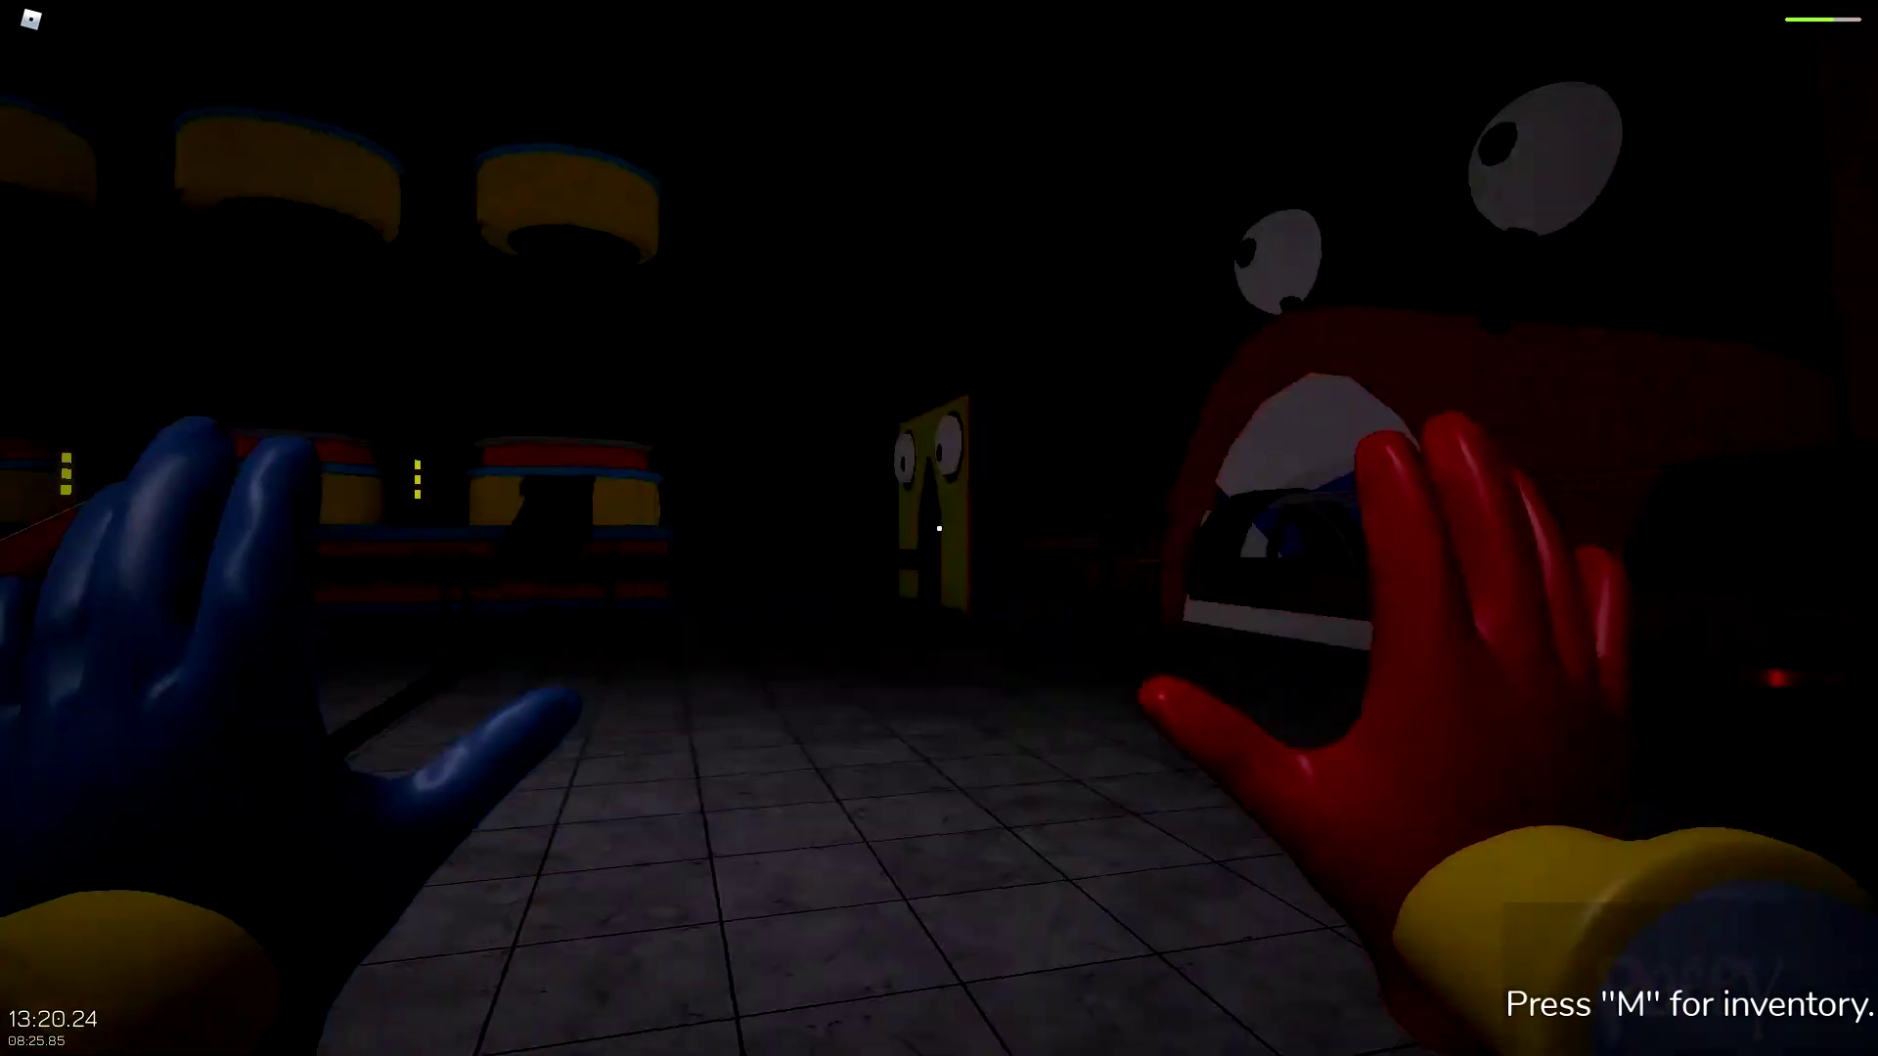
{"action": "left_click_drag", "start_coordinate": [939, 529], "coordinate": [661, 528]}
- Walk past the red face archway to the teddy bear on the belt and pick it up
{"action": "key", "text": "w"}
{"action": "mouse_move", "coordinate": [940, 530]}
{"action": "left_mouse_down"}
{"action": "mouse_move", "coordinate": [1247, 529]}
{"action": "mouse_move", "coordinate": [1101, 528]}
{"action": "left_mouse_up"}
{"action": "key", "text": "w"}
{"action": "left_click_drag", "start_coordinate": [939, 528], "coordinate": [661, 528]}
{"action": "key", "text": "w"}
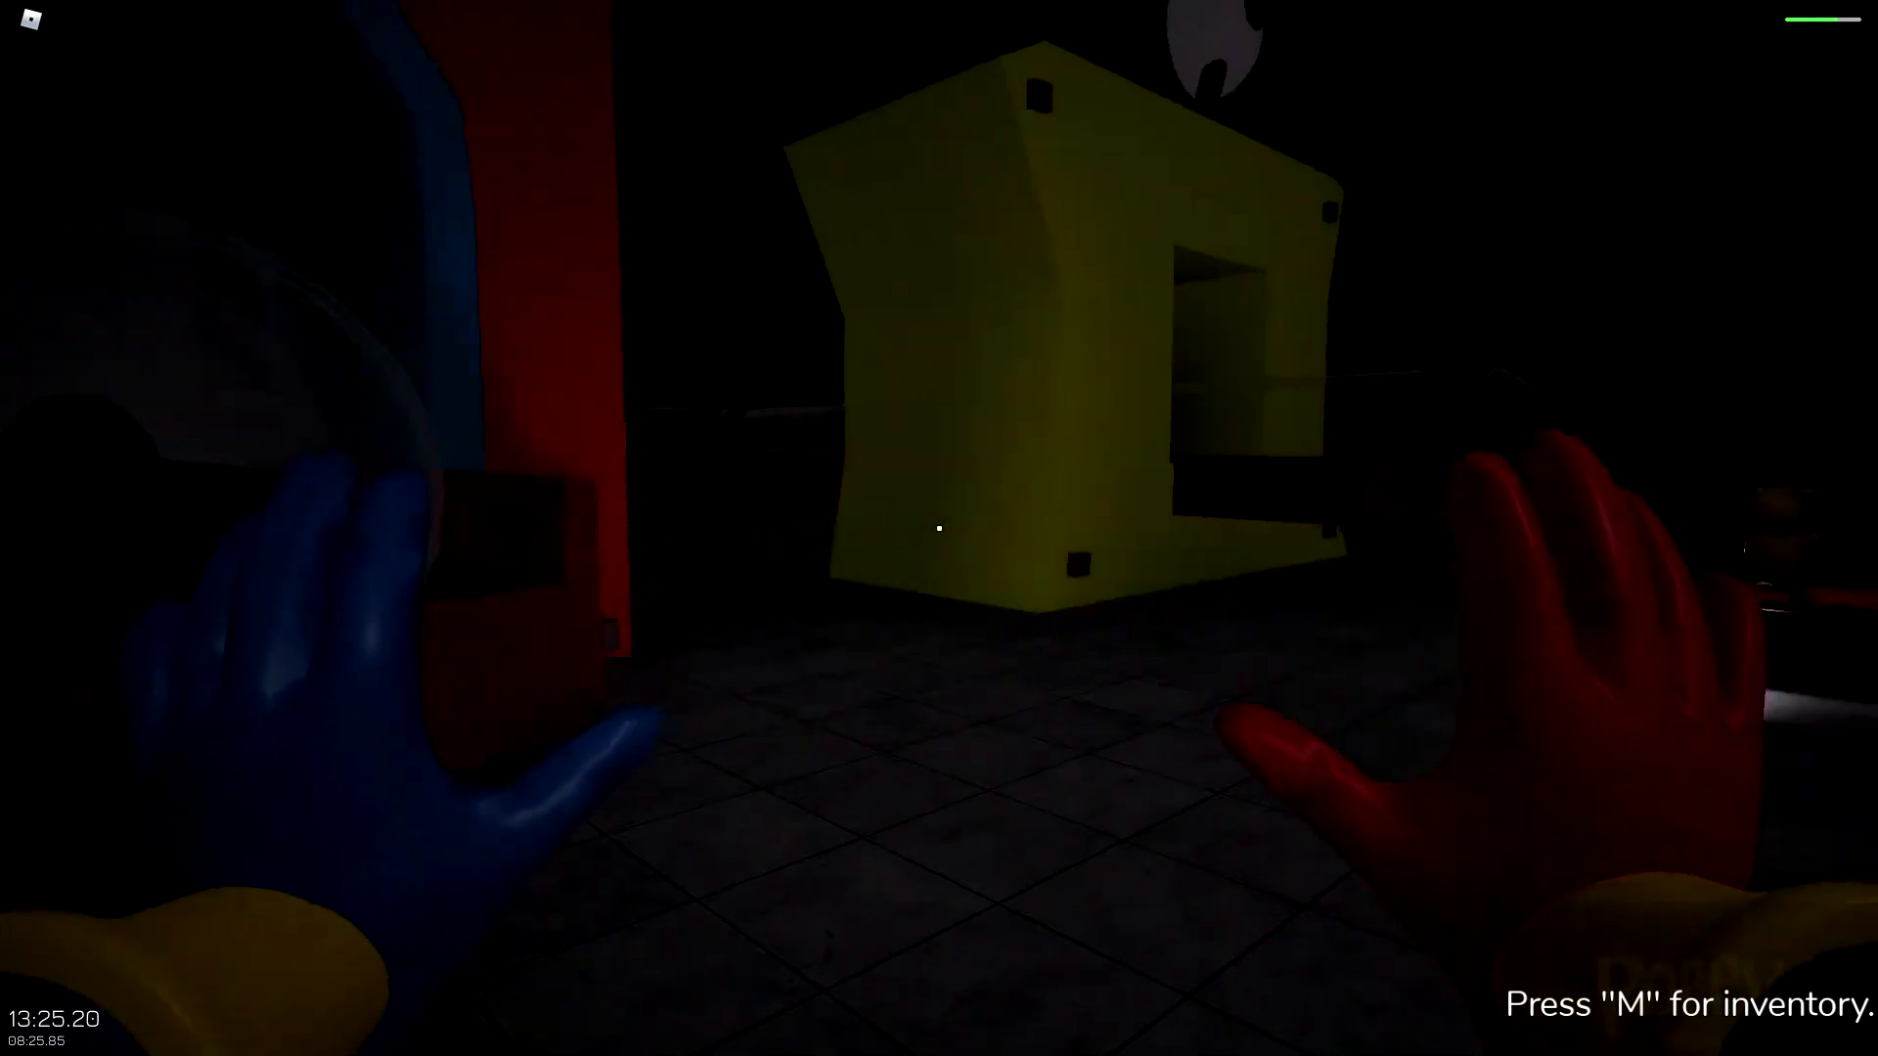
{"action": "left_click_drag", "start_coordinate": [939, 528], "coordinate": [733, 528]}
{"action": "key", "text": "w"}
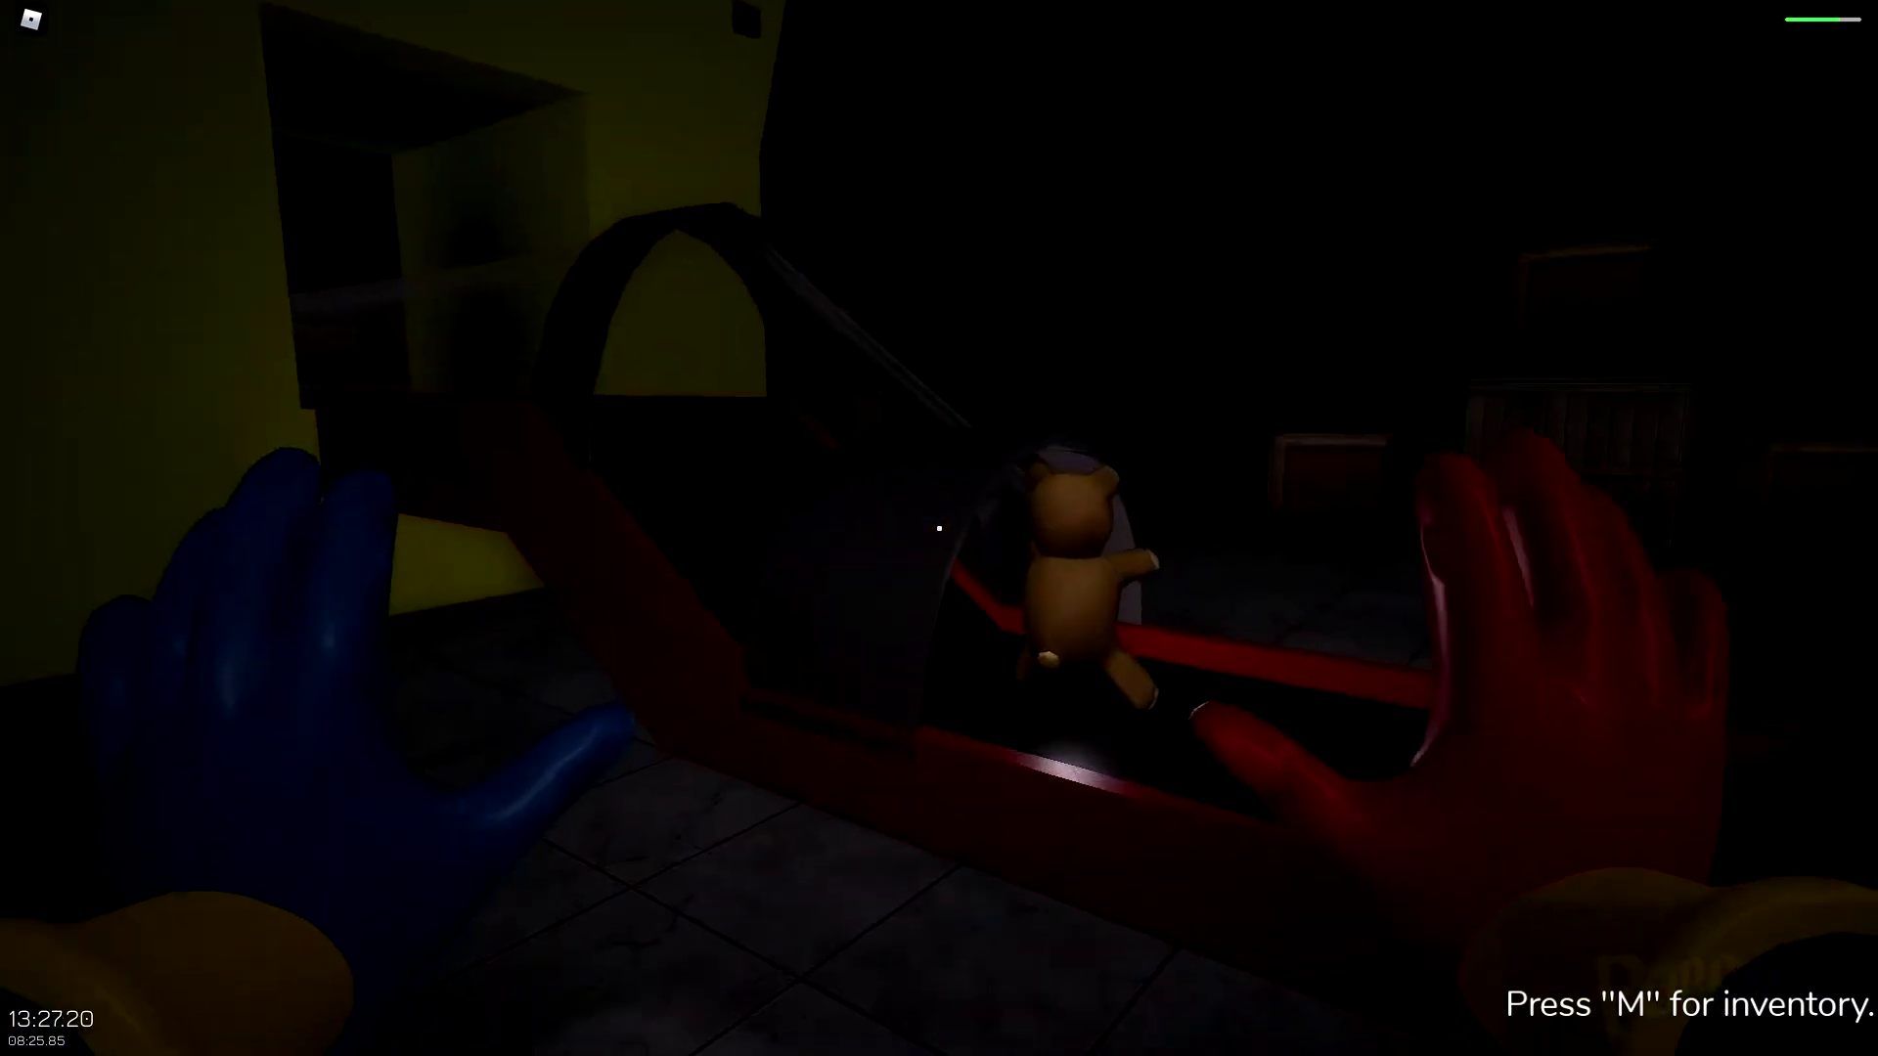
{"action": "key", "text": "e"}
{"action": "left_click_drag", "start_coordinate": [939, 528], "coordinate": [735, 440]}
- Walk back across the room past the podium and onto the blue circle
{"action": "key", "text": "w"}
{"action": "left_click_drag", "start_coordinate": [940, 529], "coordinate": [735, 469]}
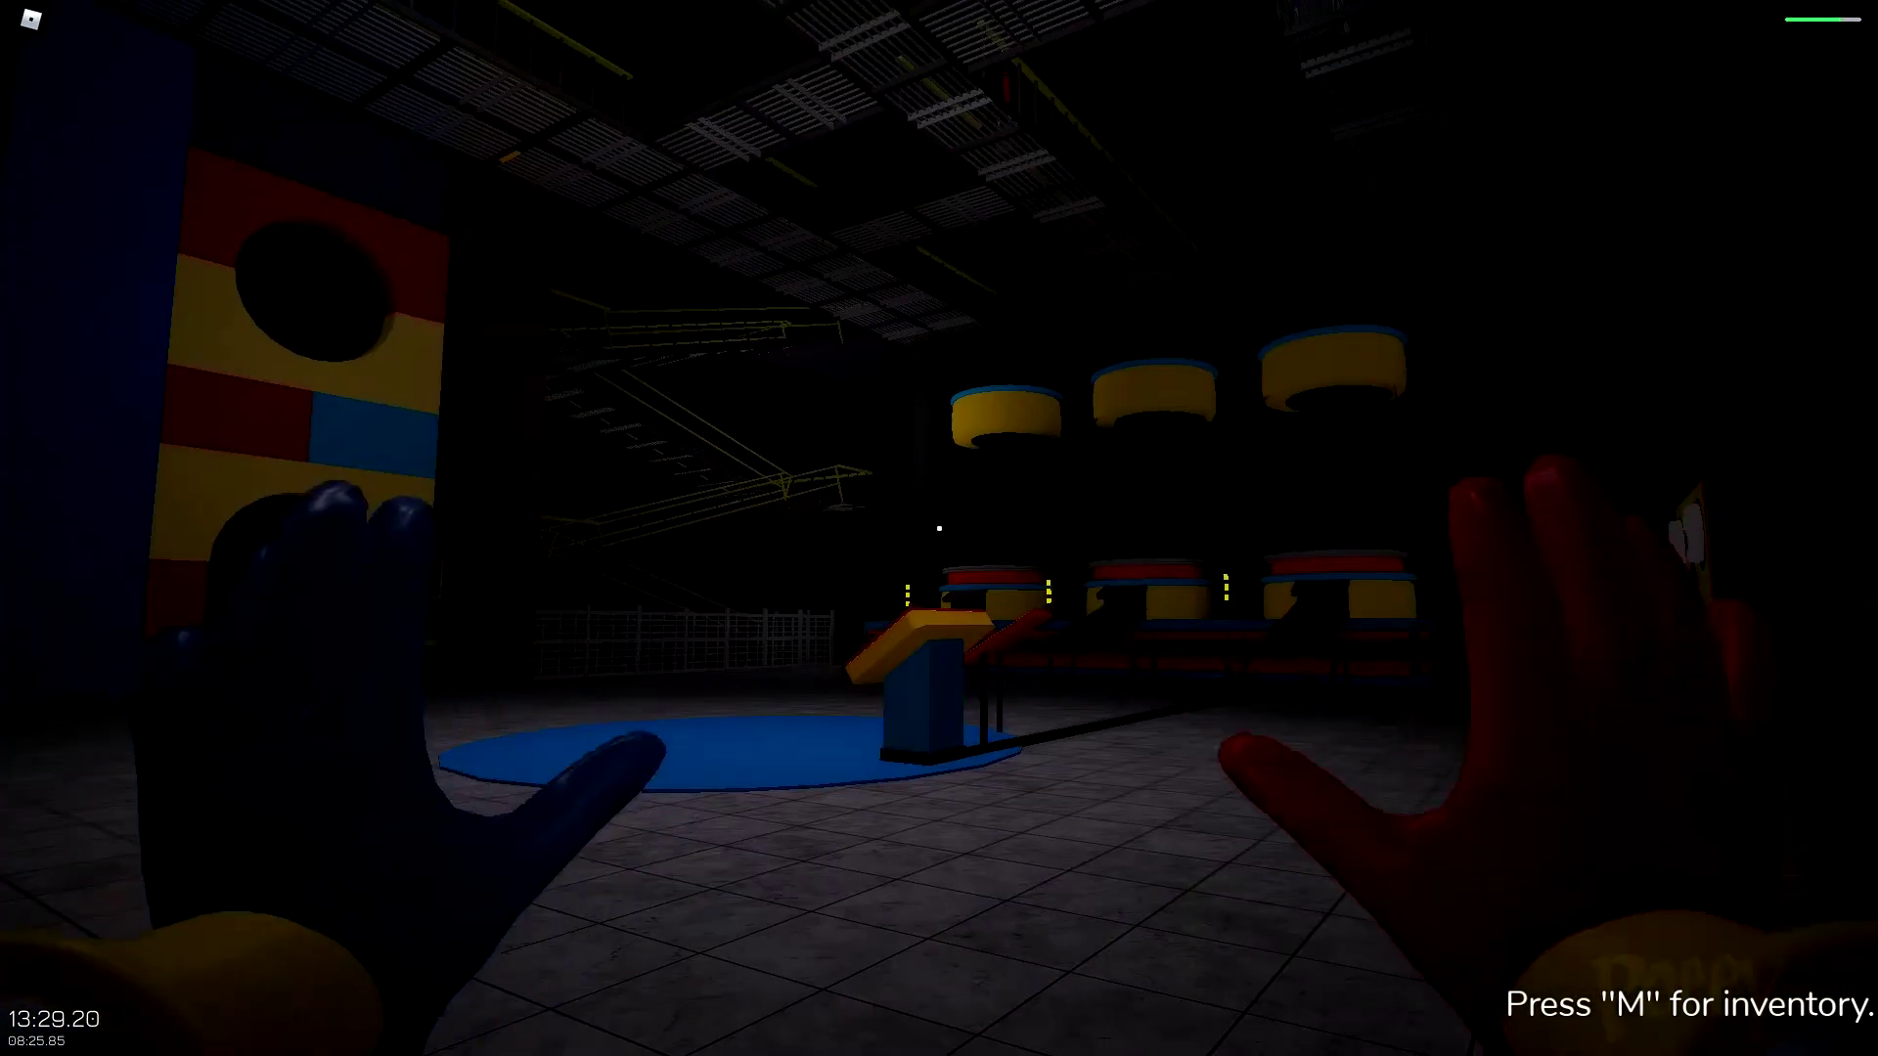
{"action": "left_click_drag", "start_coordinate": [940, 529], "coordinate": [735, 528]}
{"action": "key", "text": "w"}
{"action": "left_click_drag", "start_coordinate": [940, 528], "coordinate": [734, 528]}
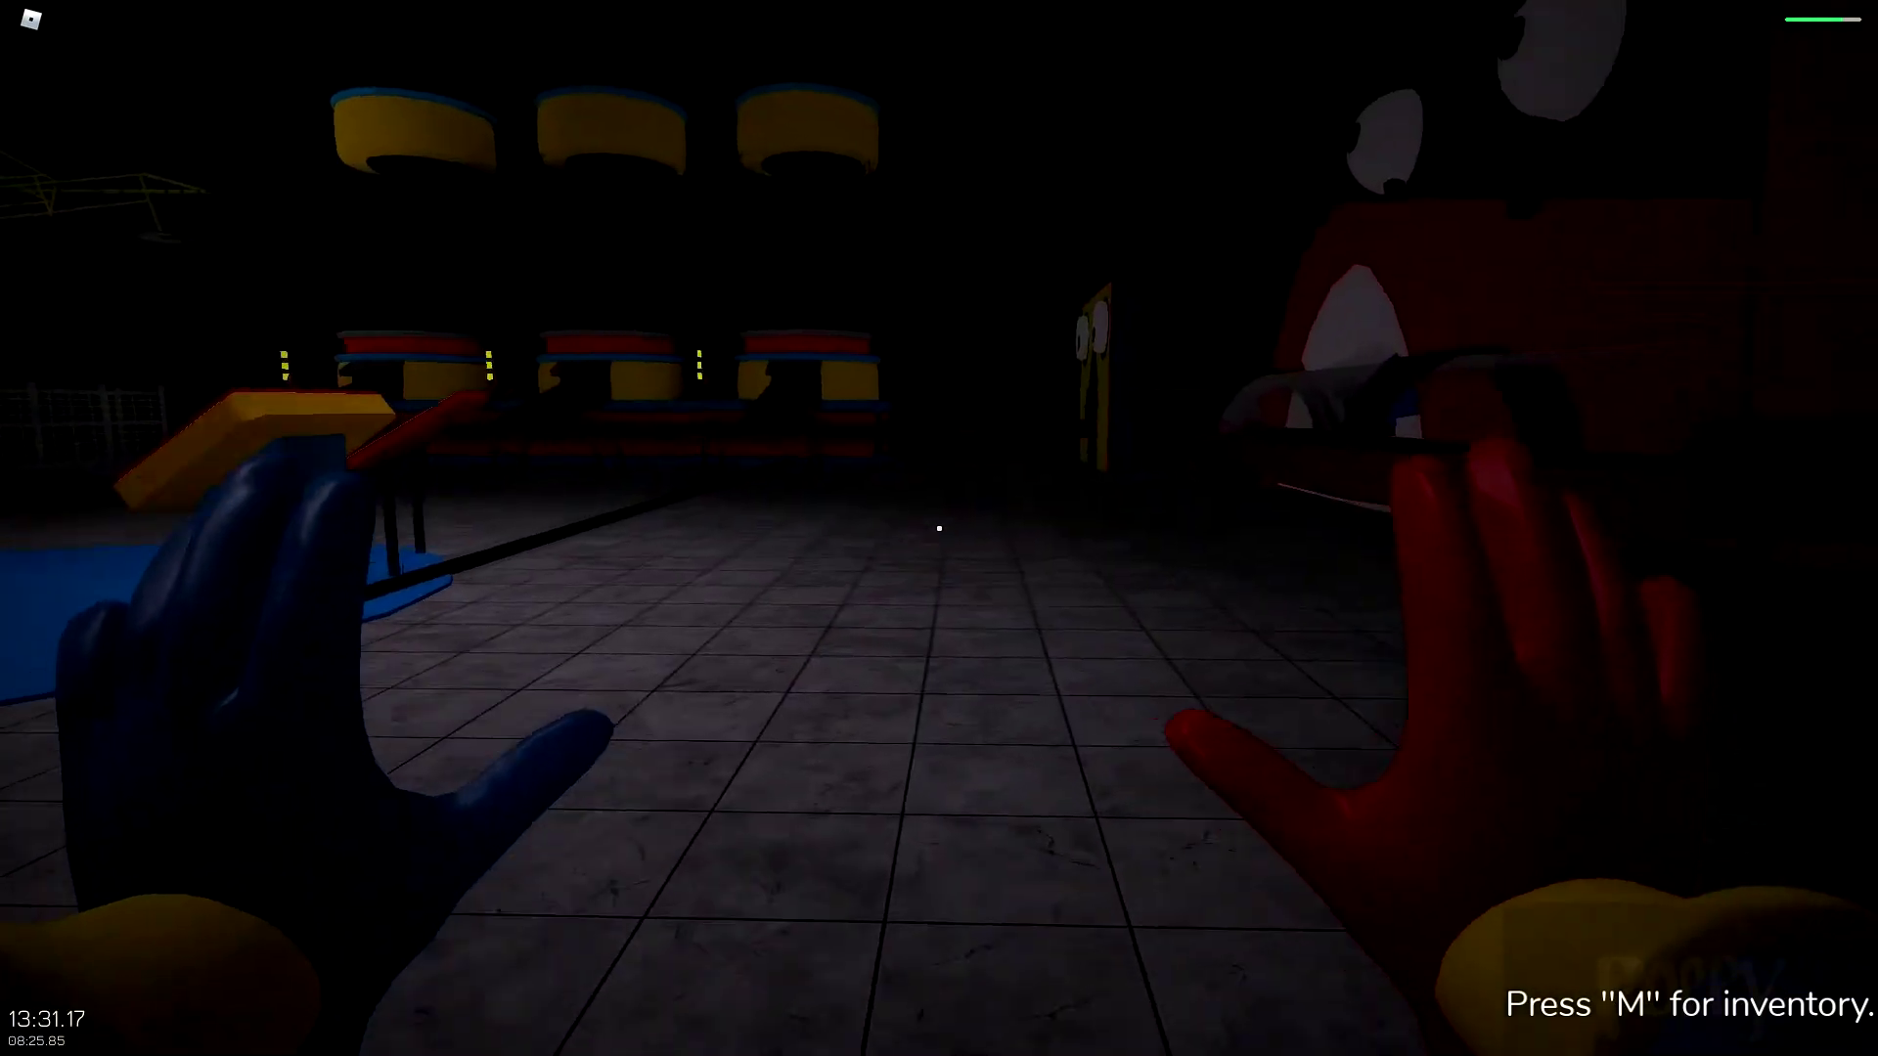
{"action": "key", "text": "w"}
{"action": "key", "text": "w"}
{"action": "left_click_drag", "start_coordinate": [940, 529], "coordinate": [734, 529]}
{"action": "left_click_drag", "start_coordinate": [940, 529], "coordinate": [662, 530]}
{"action": "key", "text": "w"}
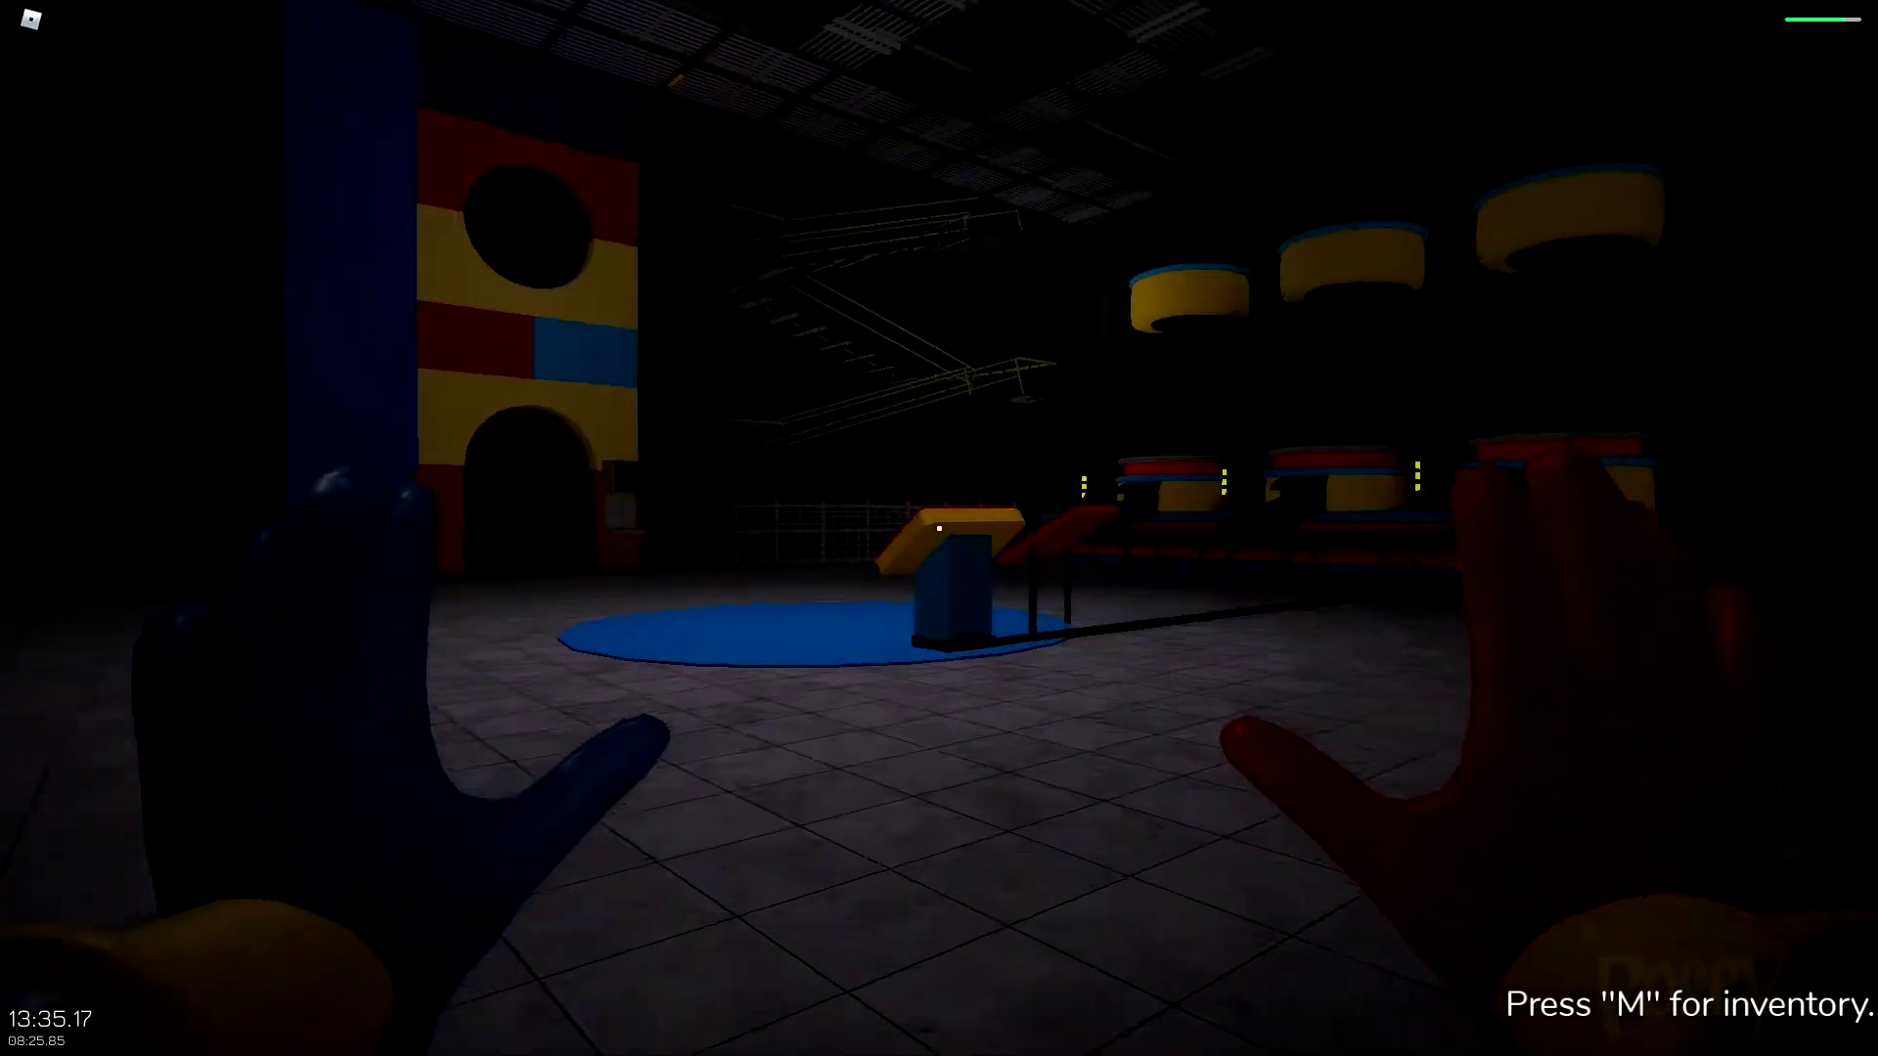
{"action": "key", "text": "w"}
{"action": "key", "text": "w"}
{"action": "key", "text": "w"}
{"action": "key", "text": "w"}
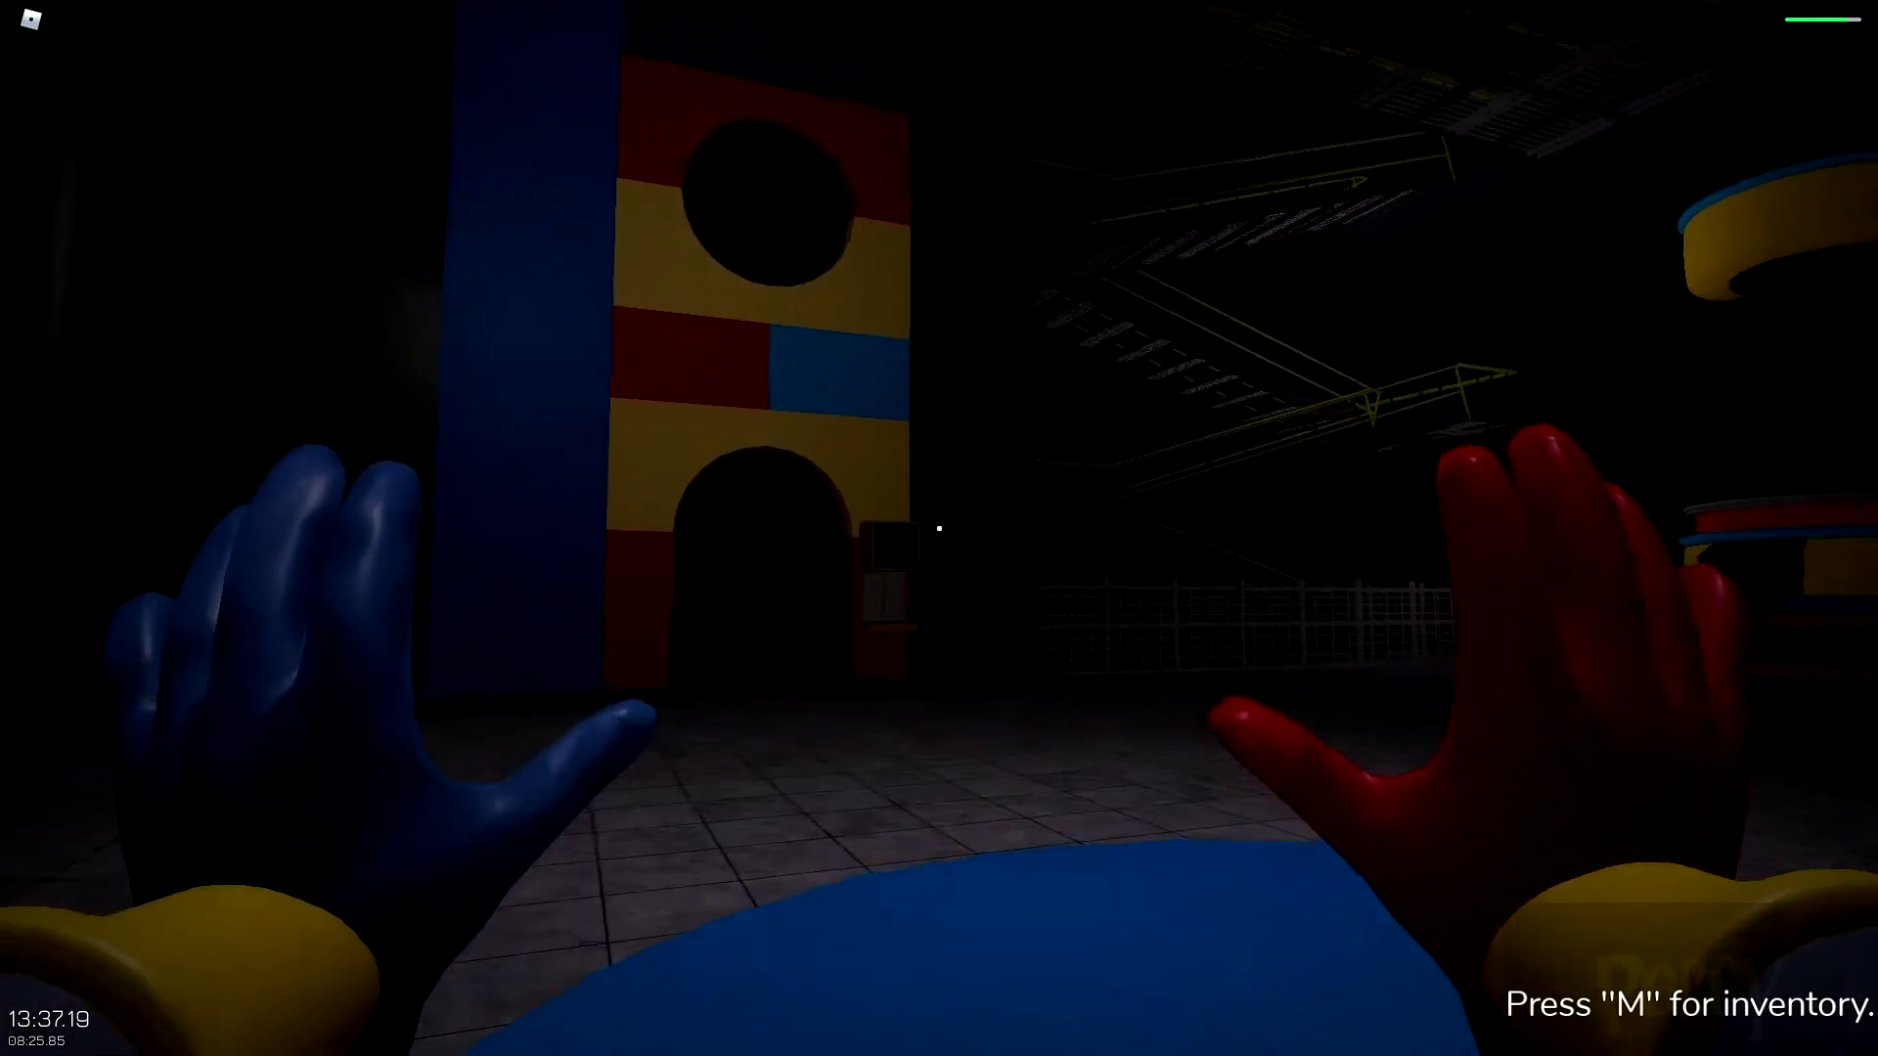
{"action": "key", "text": "w"}
- Walk up to the teddy display case beside the archway, backing up once to line up
{"action": "key", "text": "w"}
{"action": "key", "text": "w"}
{"action": "key", "text": "w"}
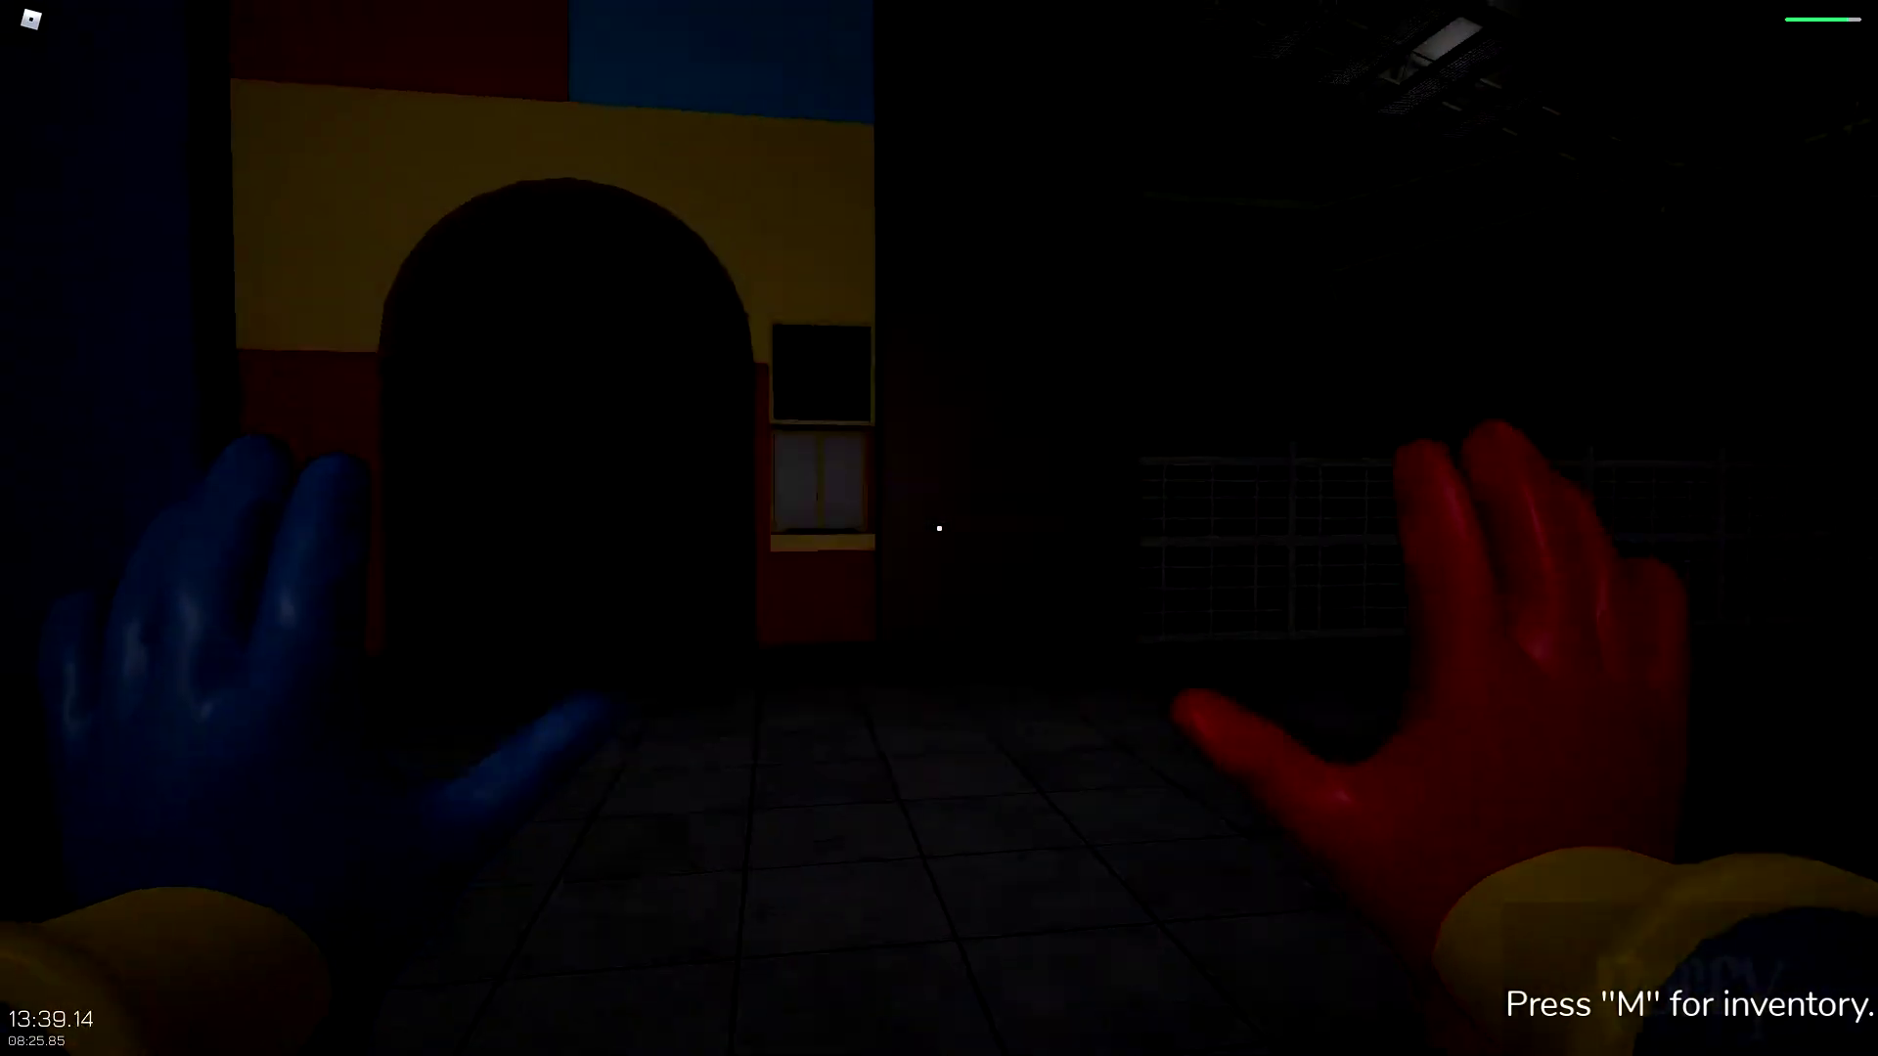
{"action": "key", "text": "w"}
{"action": "key", "text": "w"}
{"action": "key", "text": "w"}
{"action": "key", "text": "w"}
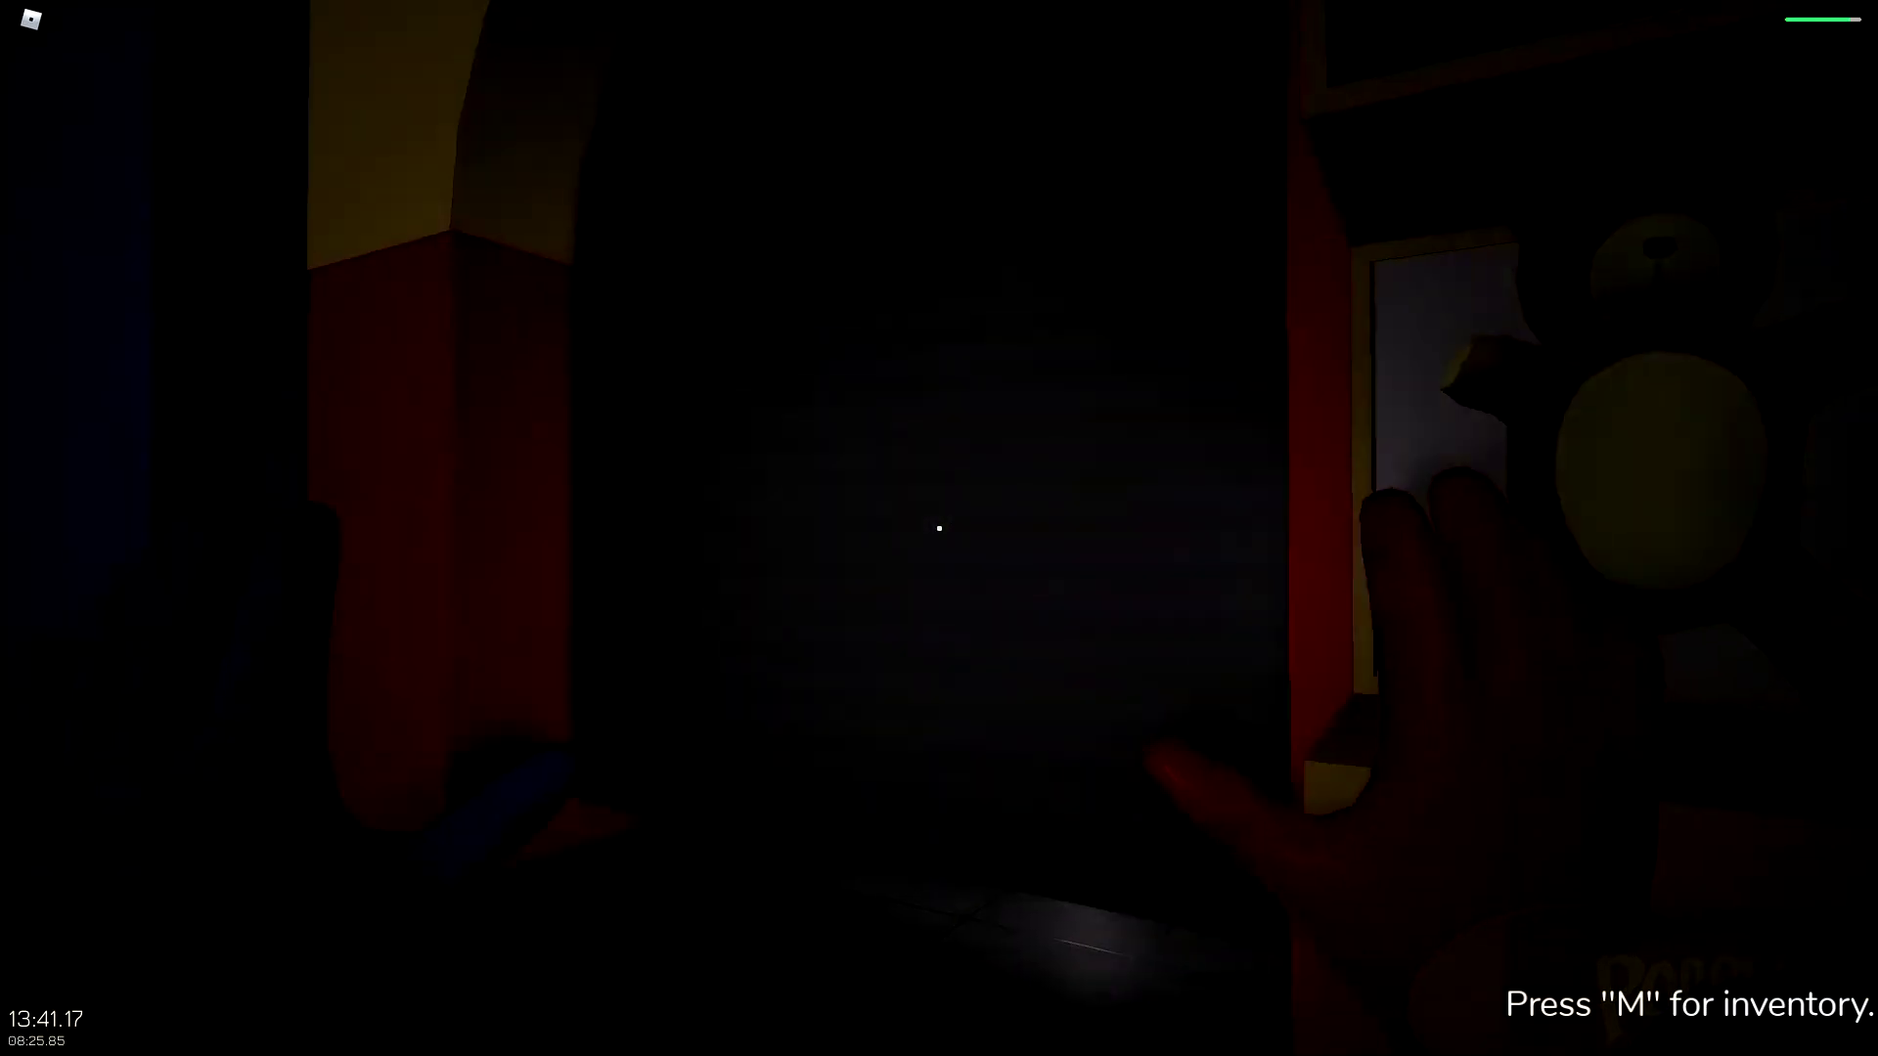
{"action": "key", "text": "w"}
{"action": "key", "text": "w"}
{"action": "key", "text": "w"}
{"action": "key", "text": "w"}
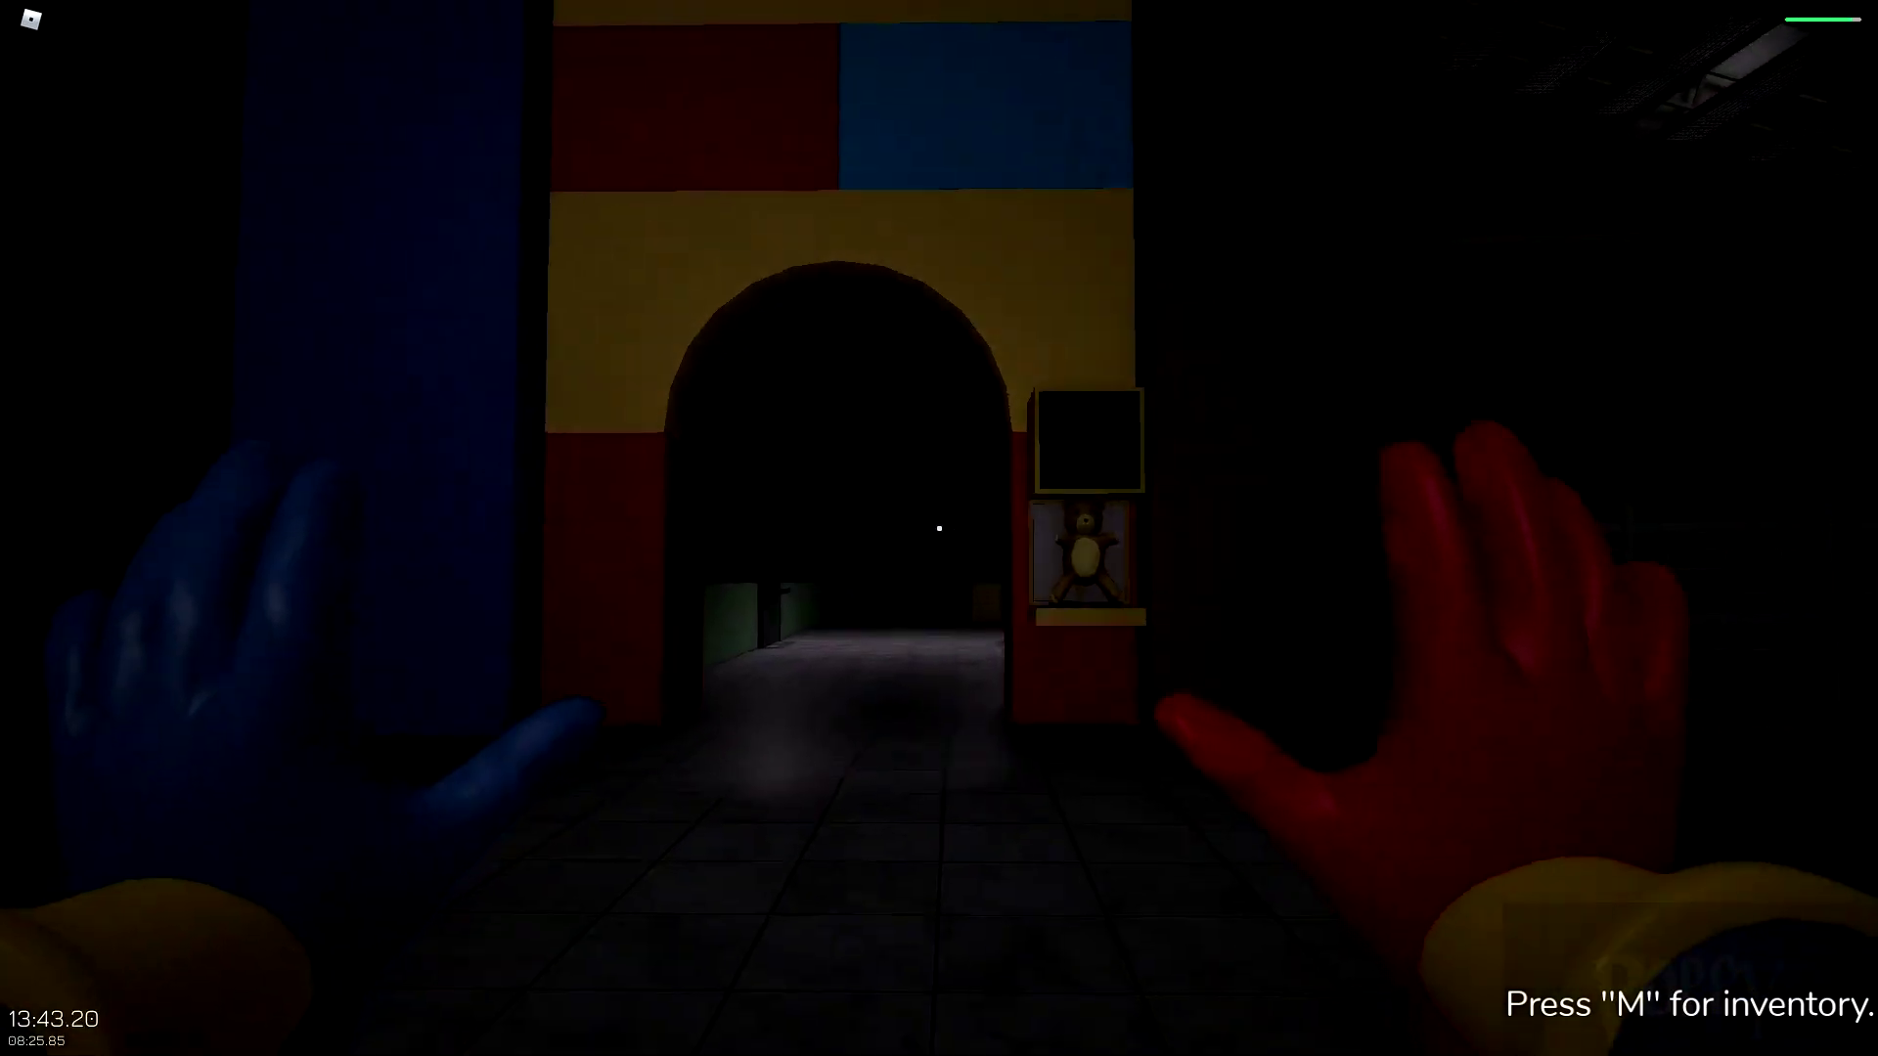
{"action": "key", "text": "s"}
{"action": "key", "text": "s"}
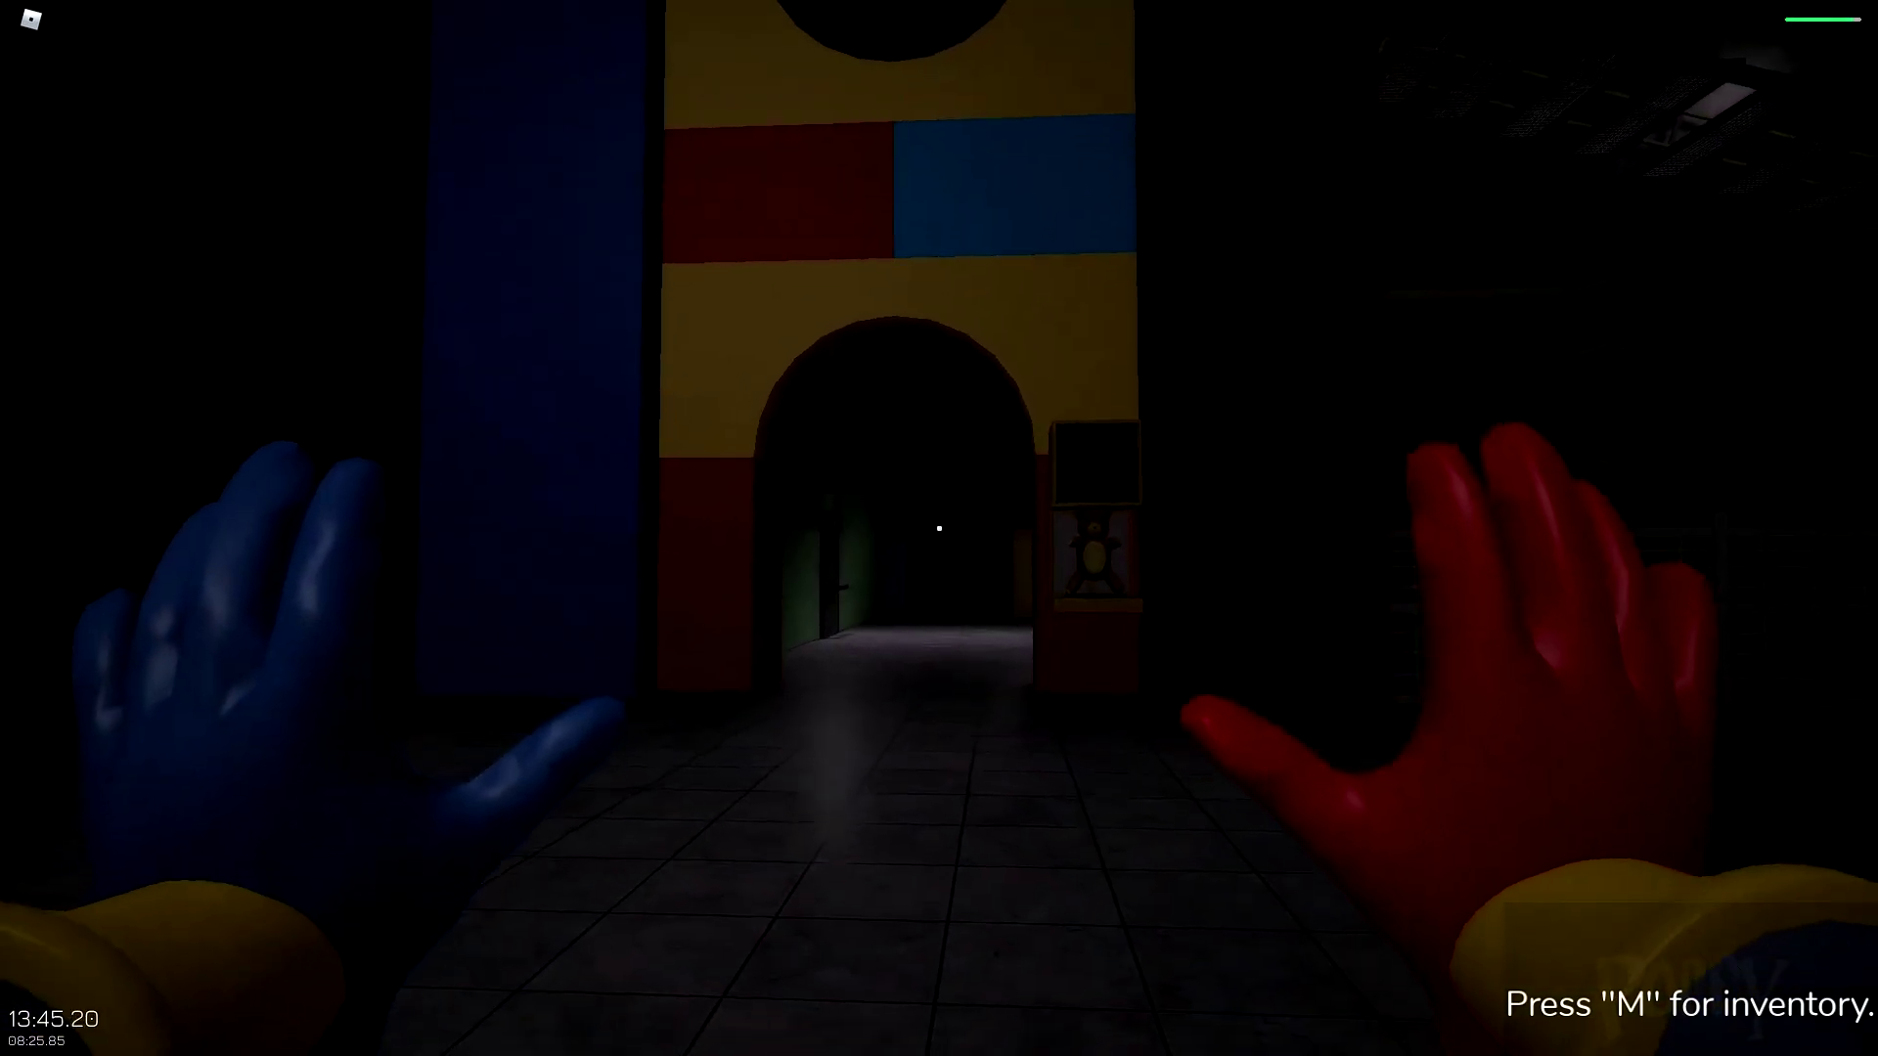
{"action": "key", "text": "a"}
{"action": "key", "text": "s"}
{"action": "key", "text": "w"}
{"action": "key", "text": "w"}
{"action": "key", "text": "w"}
{"action": "key", "text": "w"}
{"action": "key", "text": "s"}
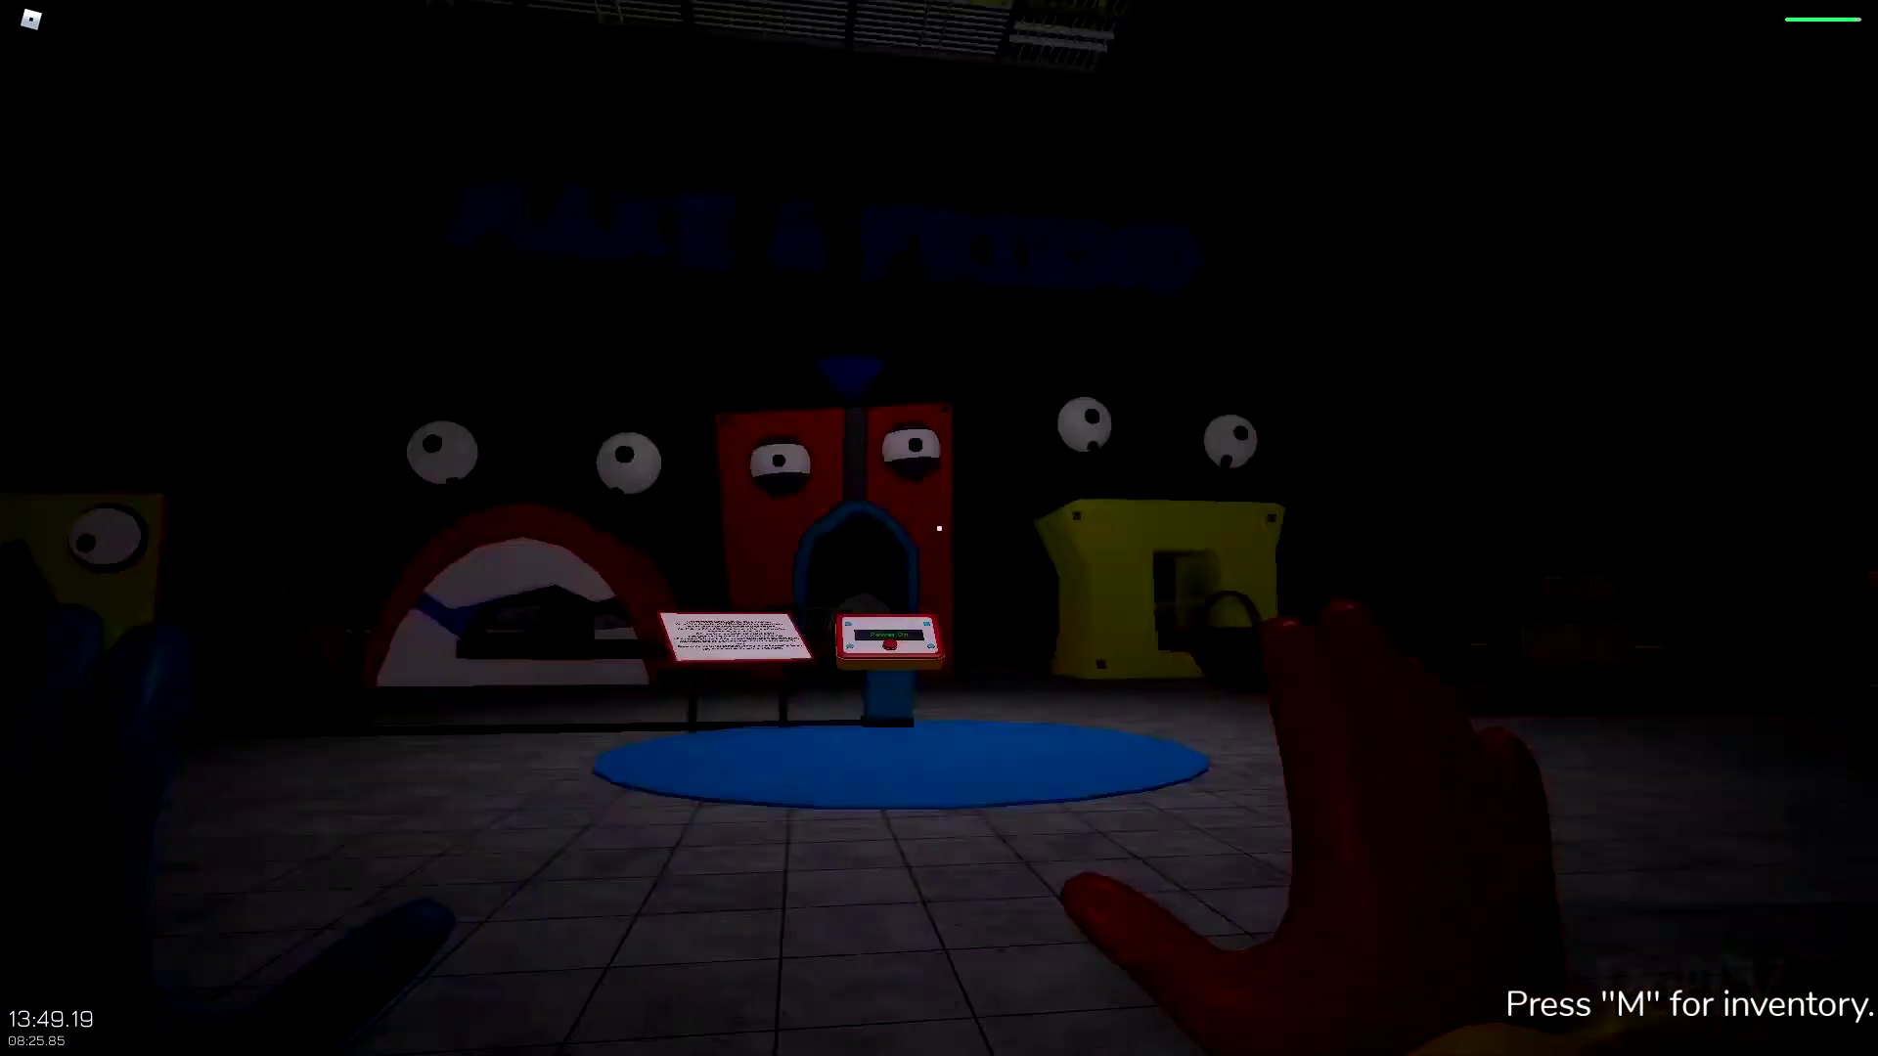
{"action": "key", "text": "w"}
- Walk through the archway into the green corridor, turning right and firing the grab hand
{"action": "key", "text": "w"}
{"action": "key", "text": "w"}
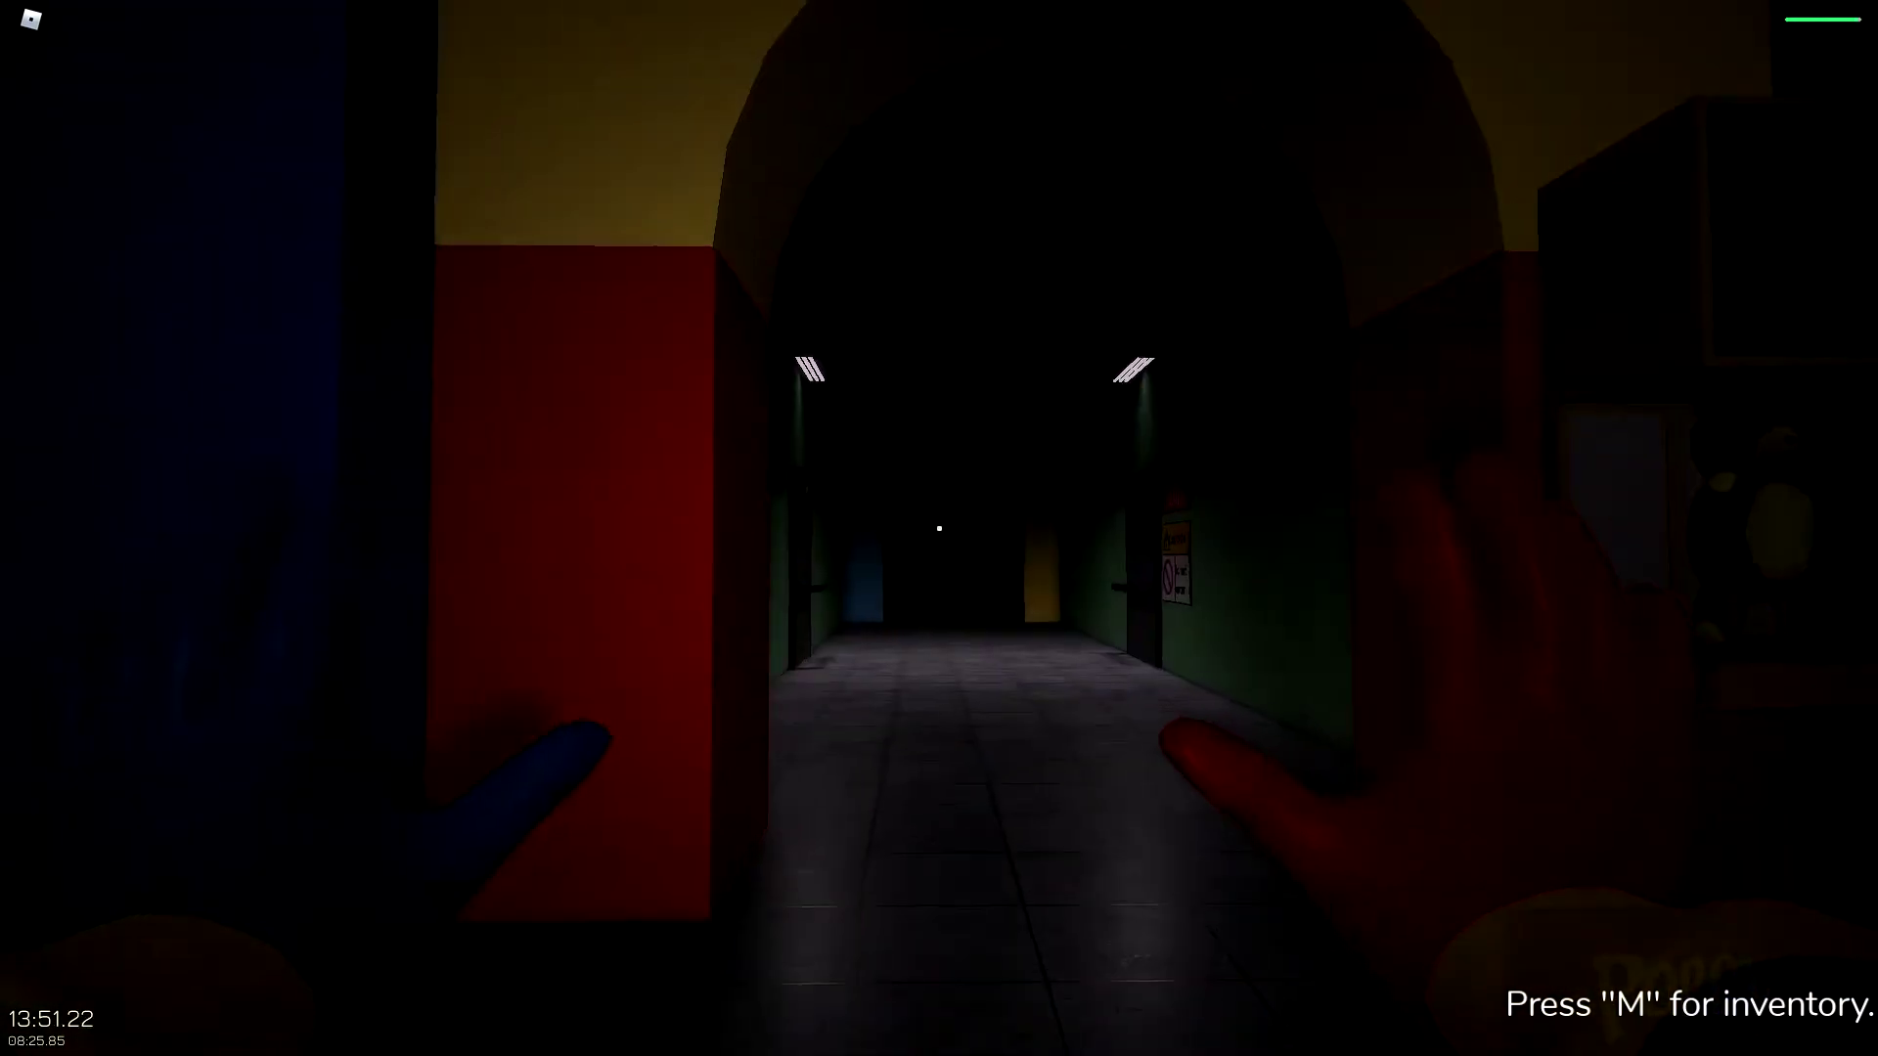
{"action": "key", "text": "w"}
{"action": "key", "text": "w"}
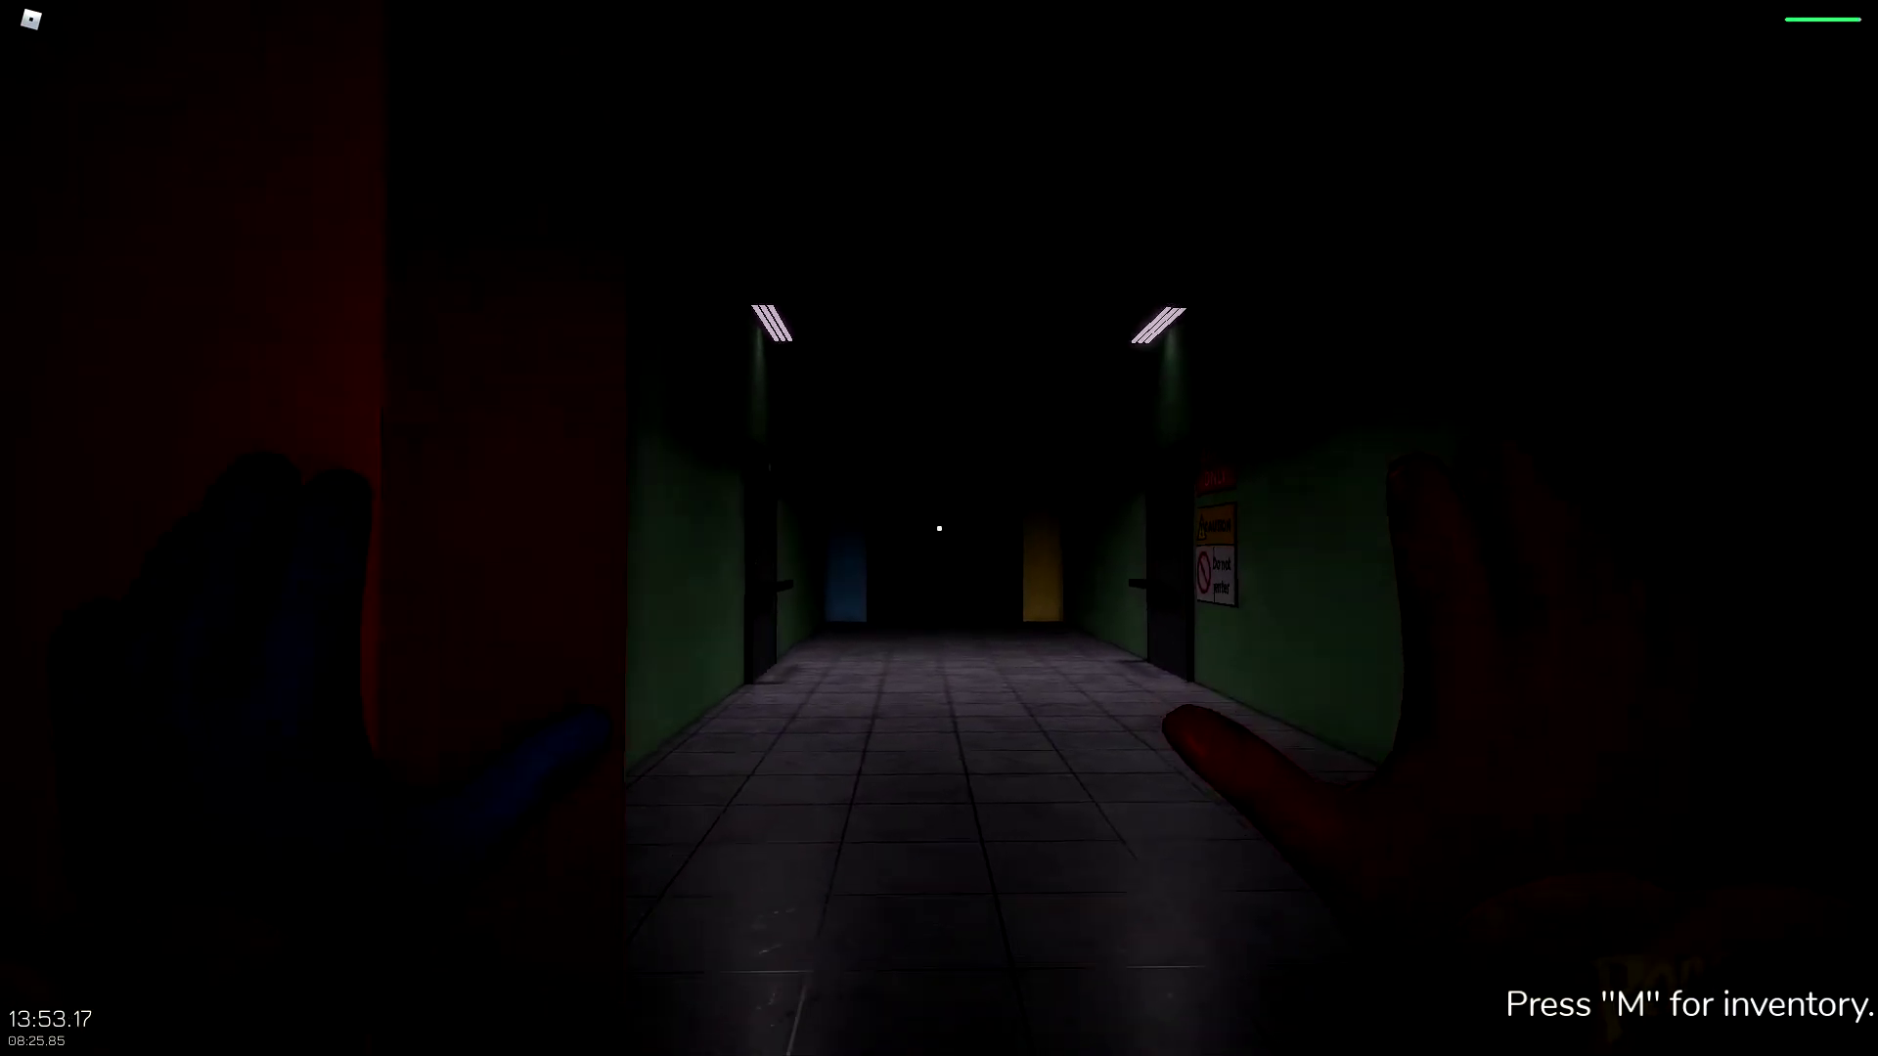
{"action": "key", "text": "s"}
{"action": "key", "text": "w"}
{"action": "key", "text": "w"}
{"action": "left_click", "coordinate": [939, 529]}
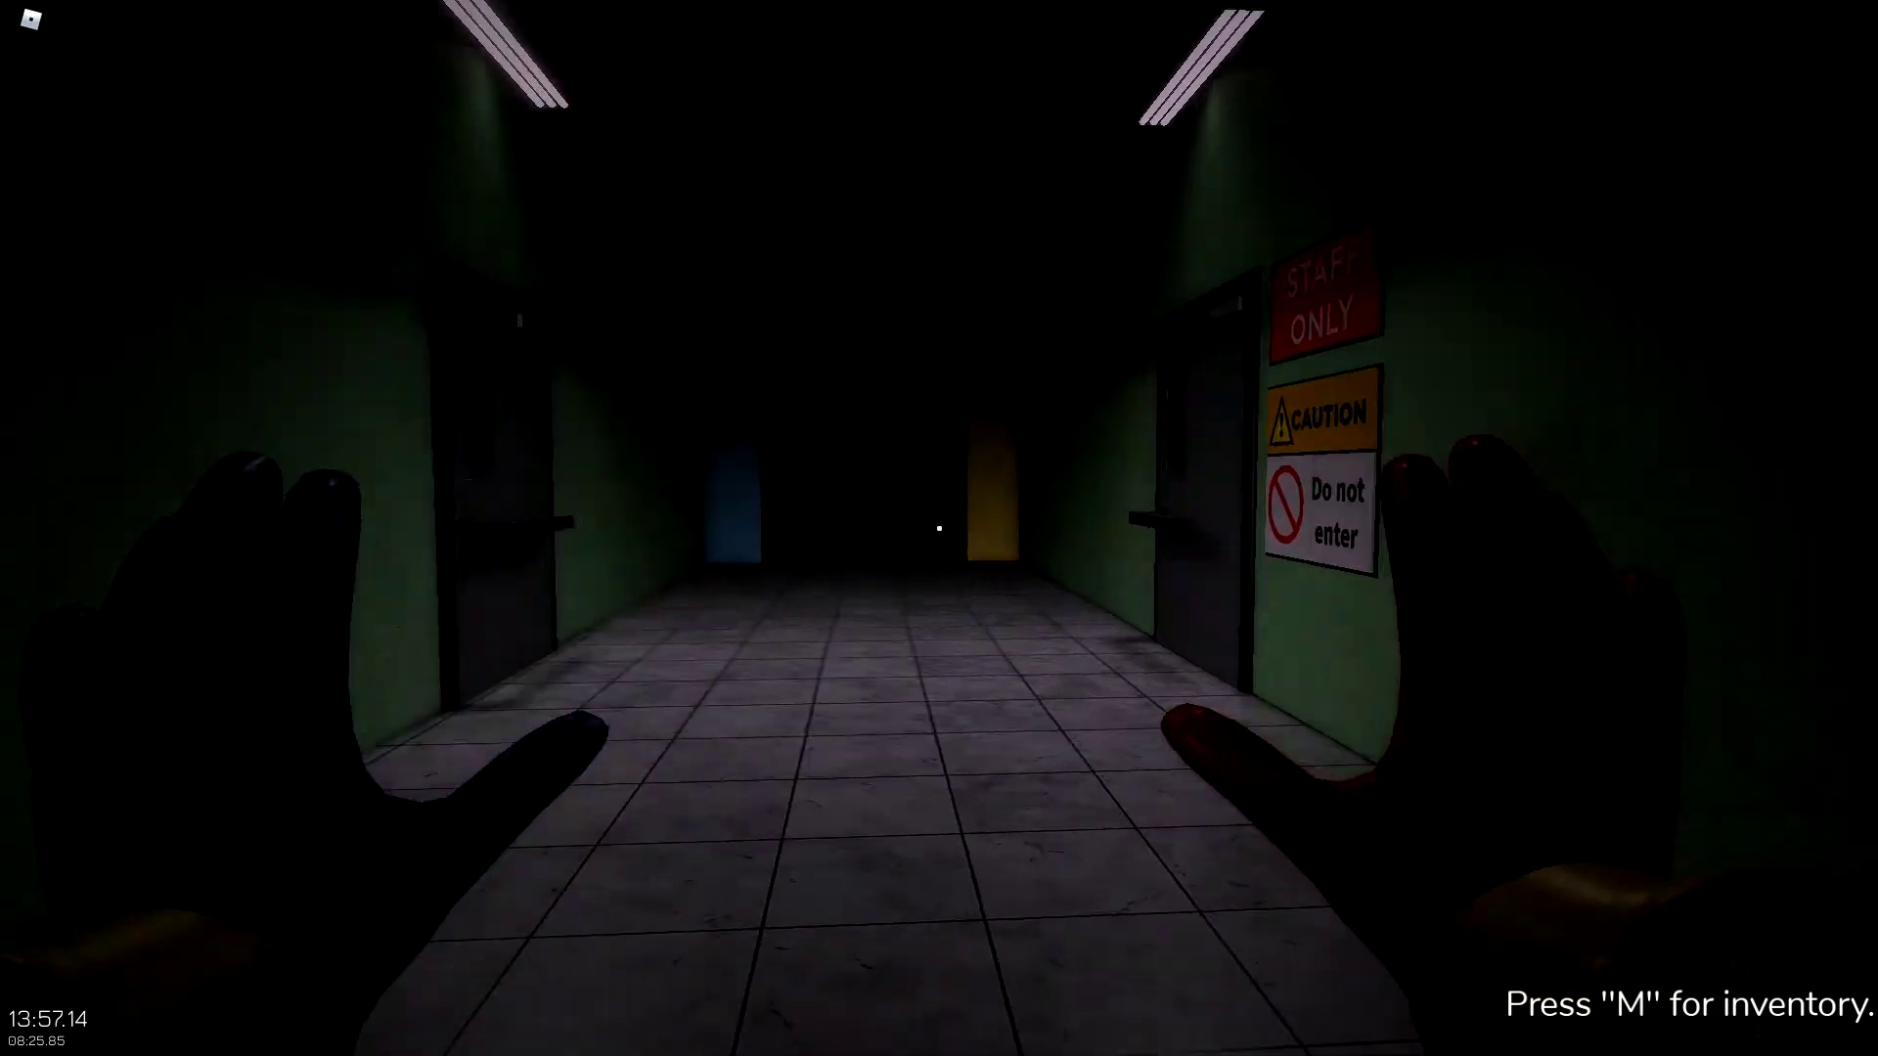
{"action": "key", "text": "w"}
{"action": "key", "text": "w"}
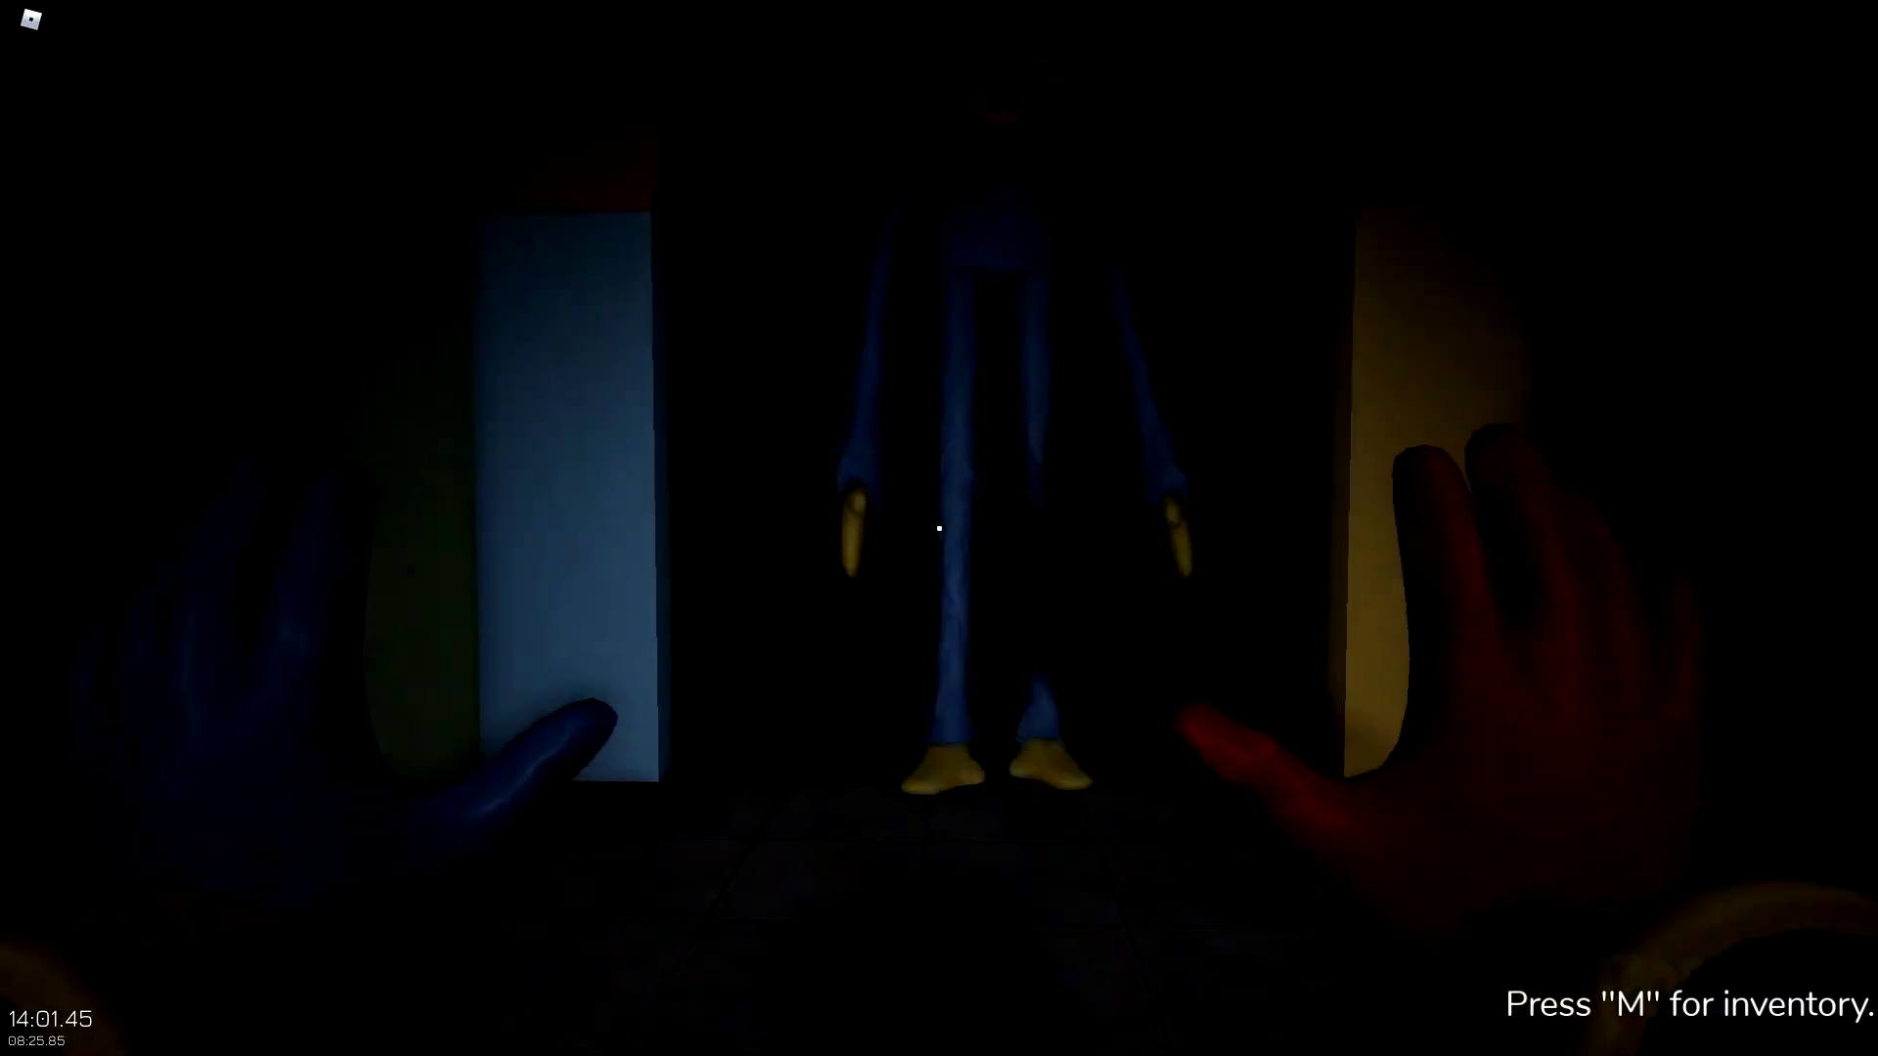
- Walk through the red face room toward the caution sign and crates
{"action": "key", "text": "w"}
{"action": "key", "text": "w"}
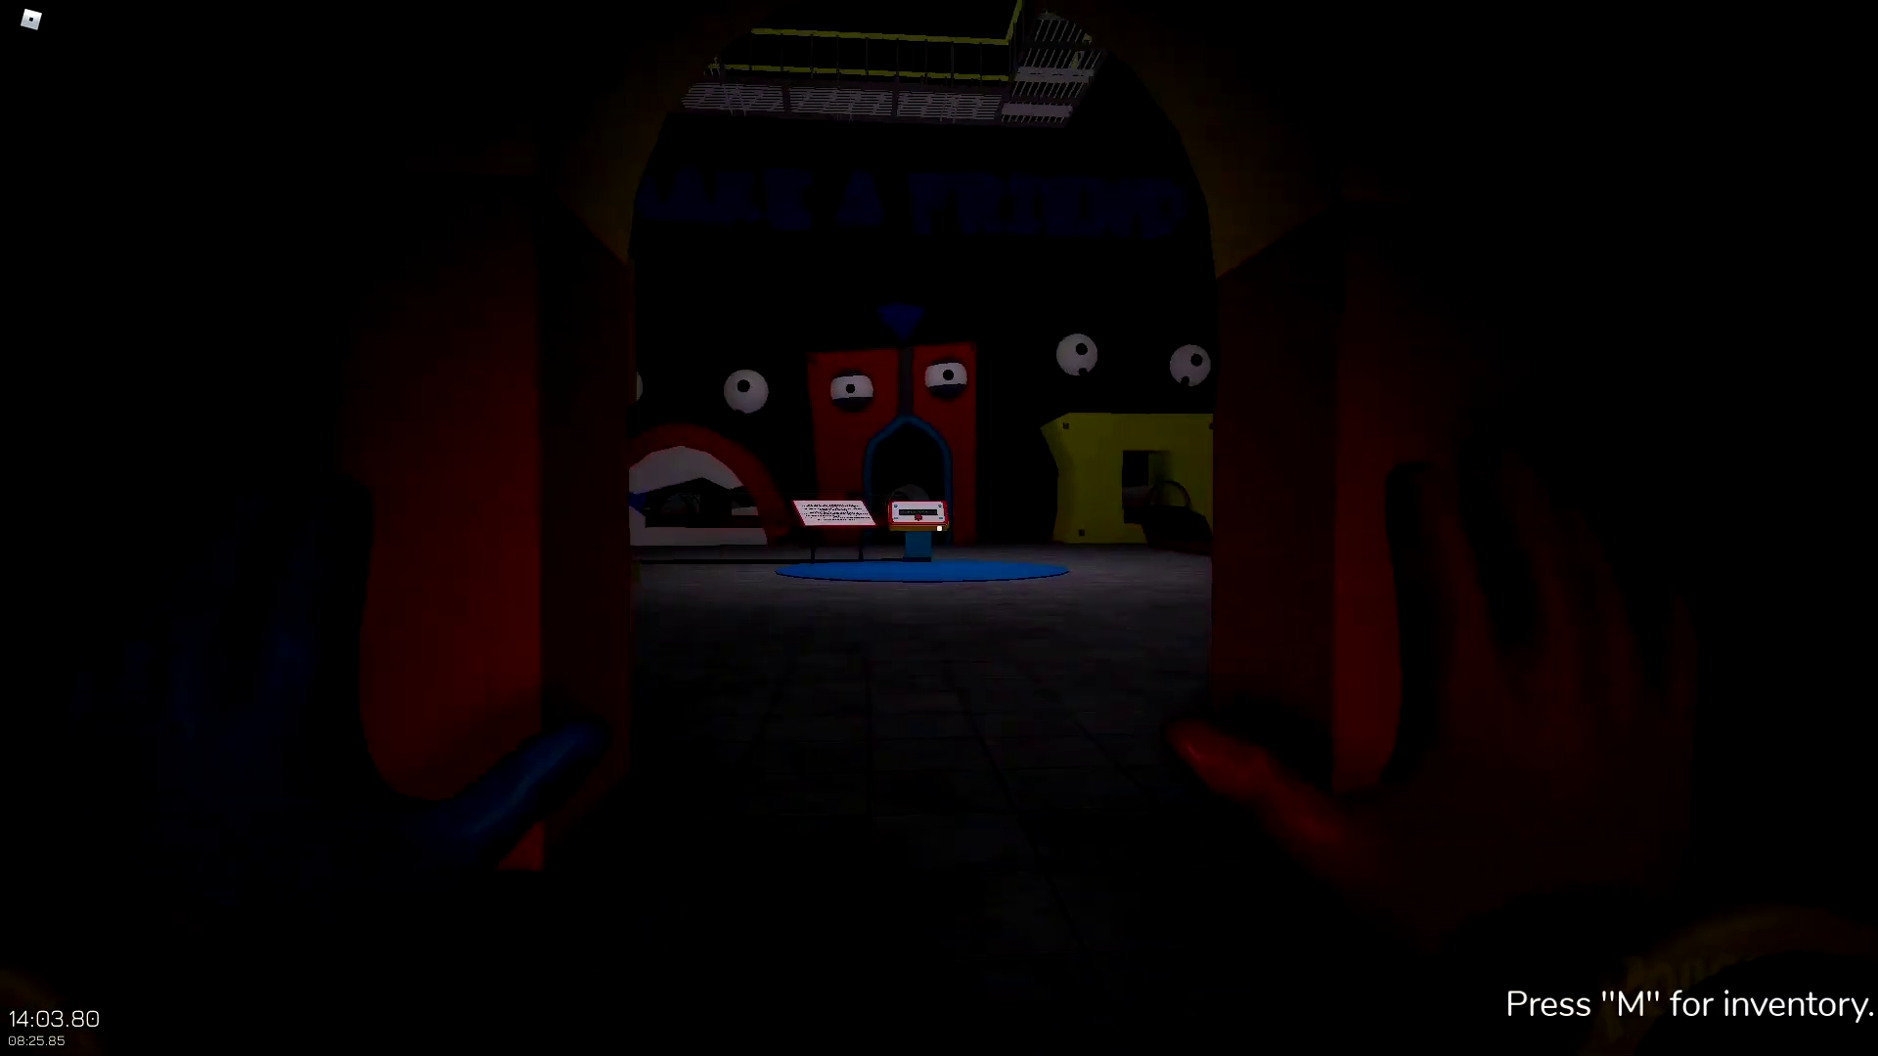
{"action": "key", "text": "w"}
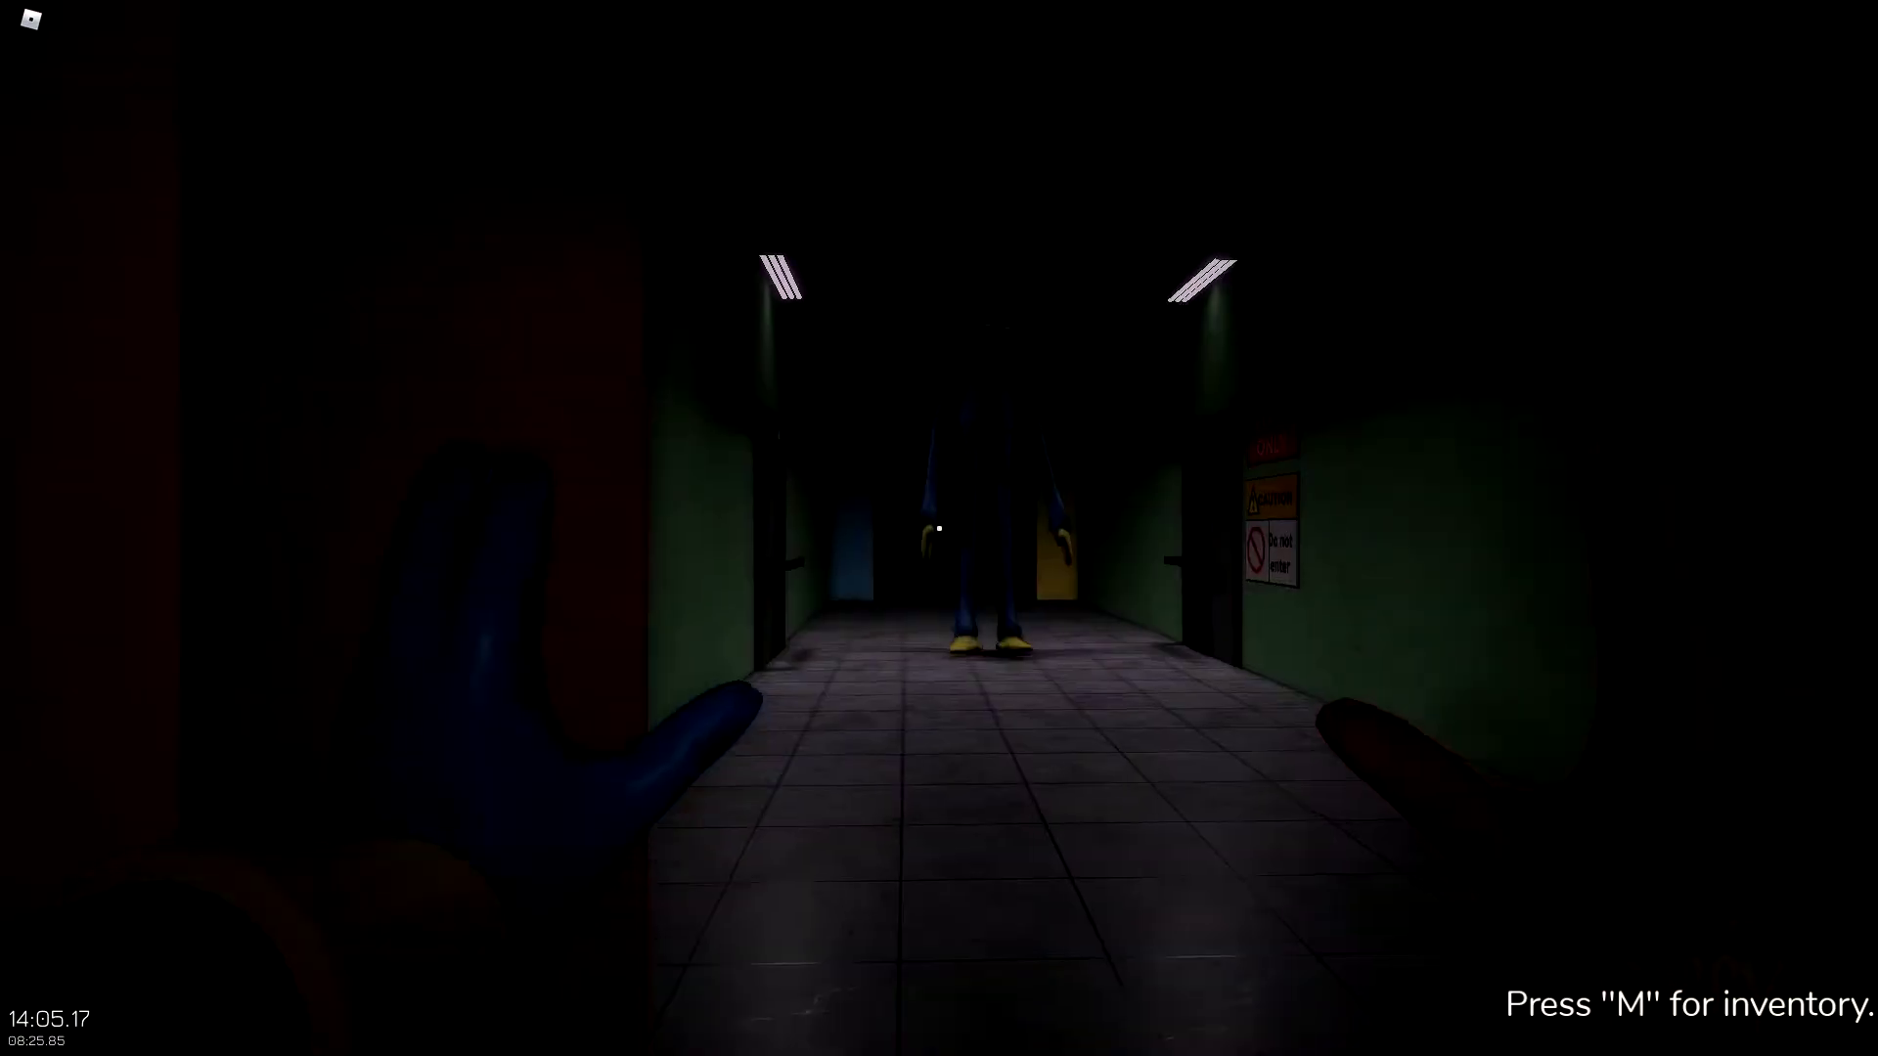
{"action": "key", "text": "w"}
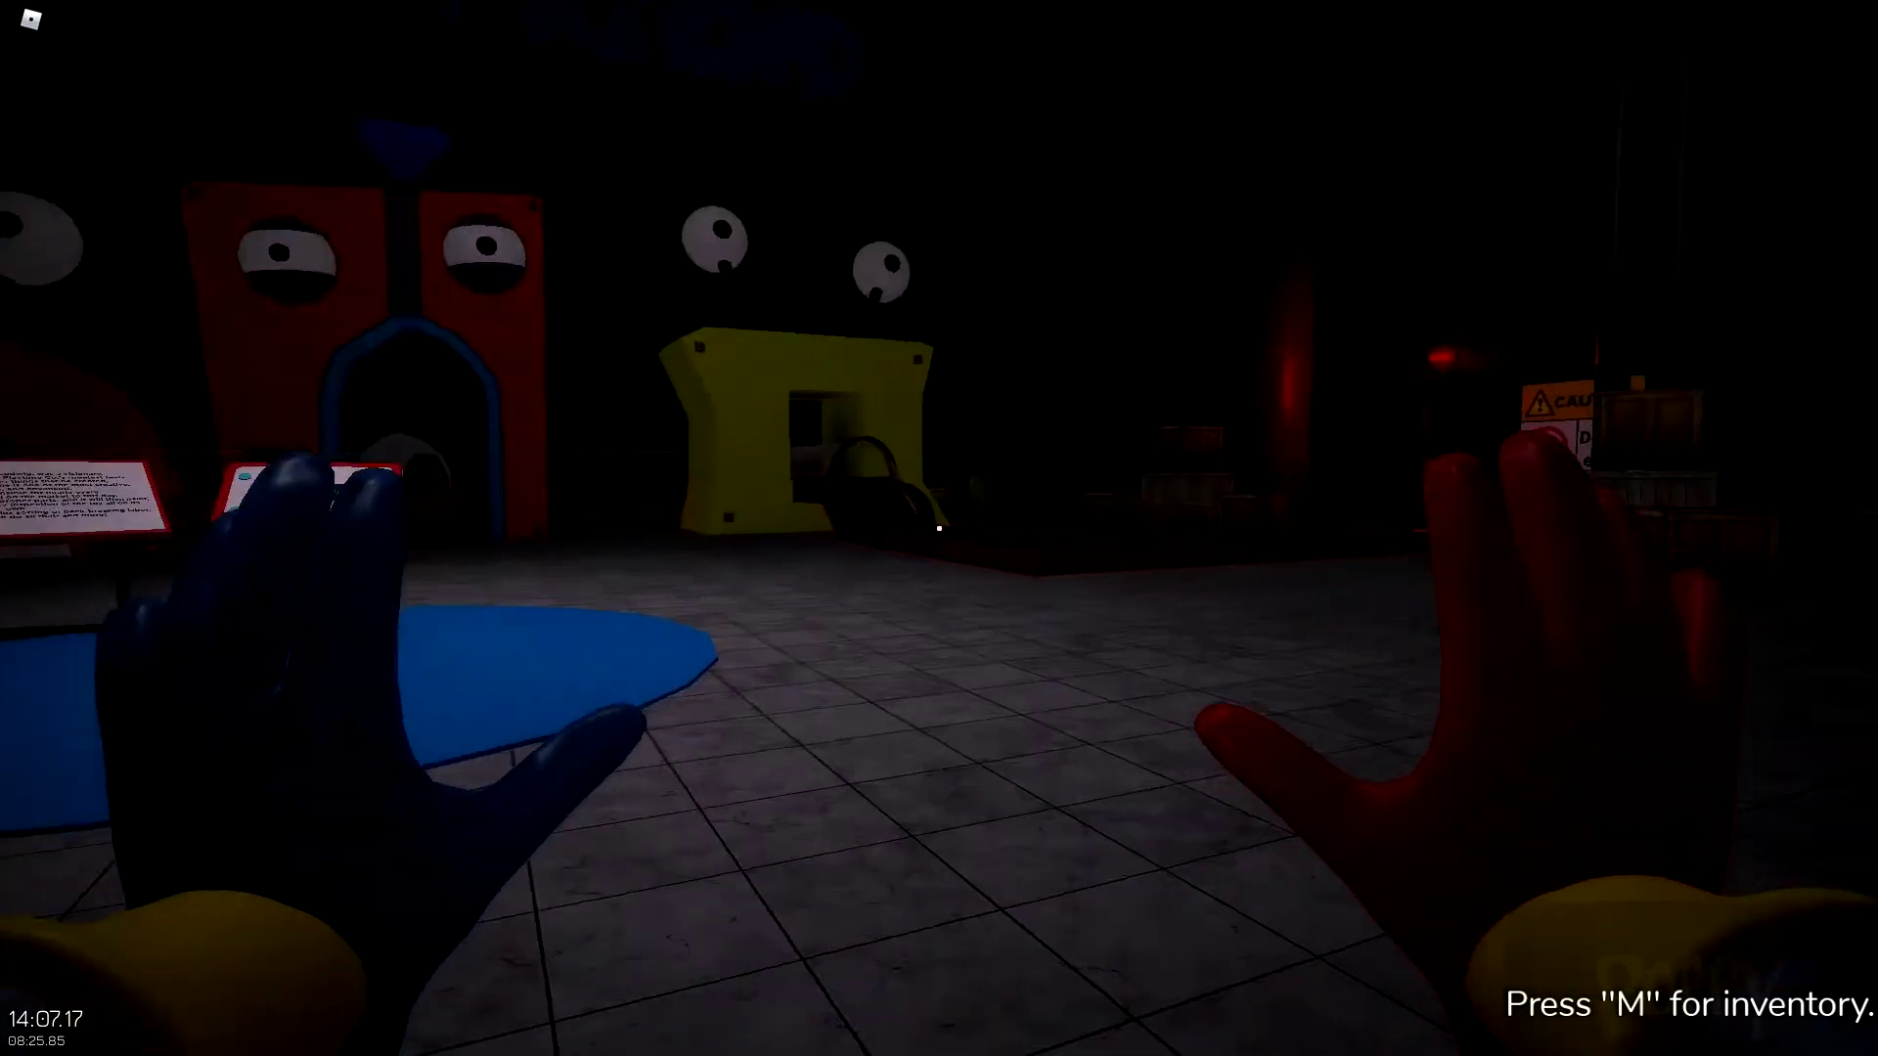
{"action": "key", "text": "w"}
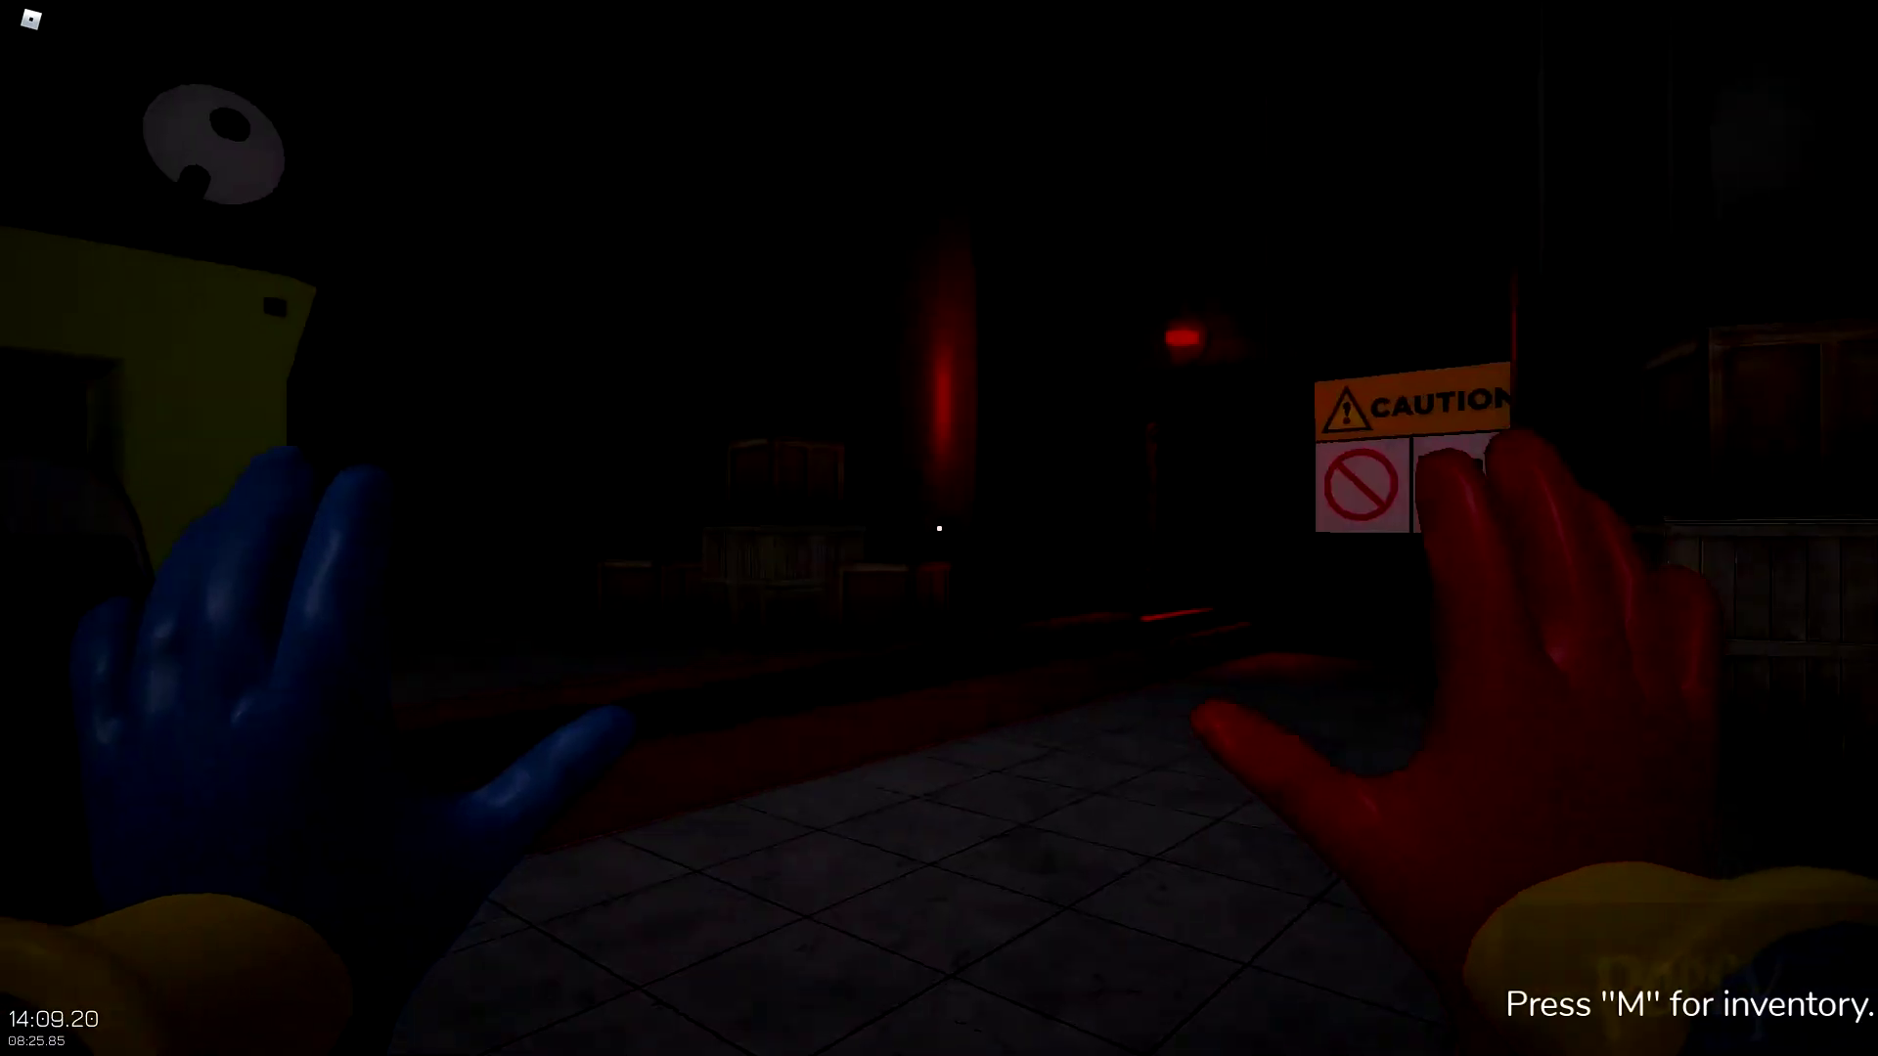
{"action": "key", "text": "w"}
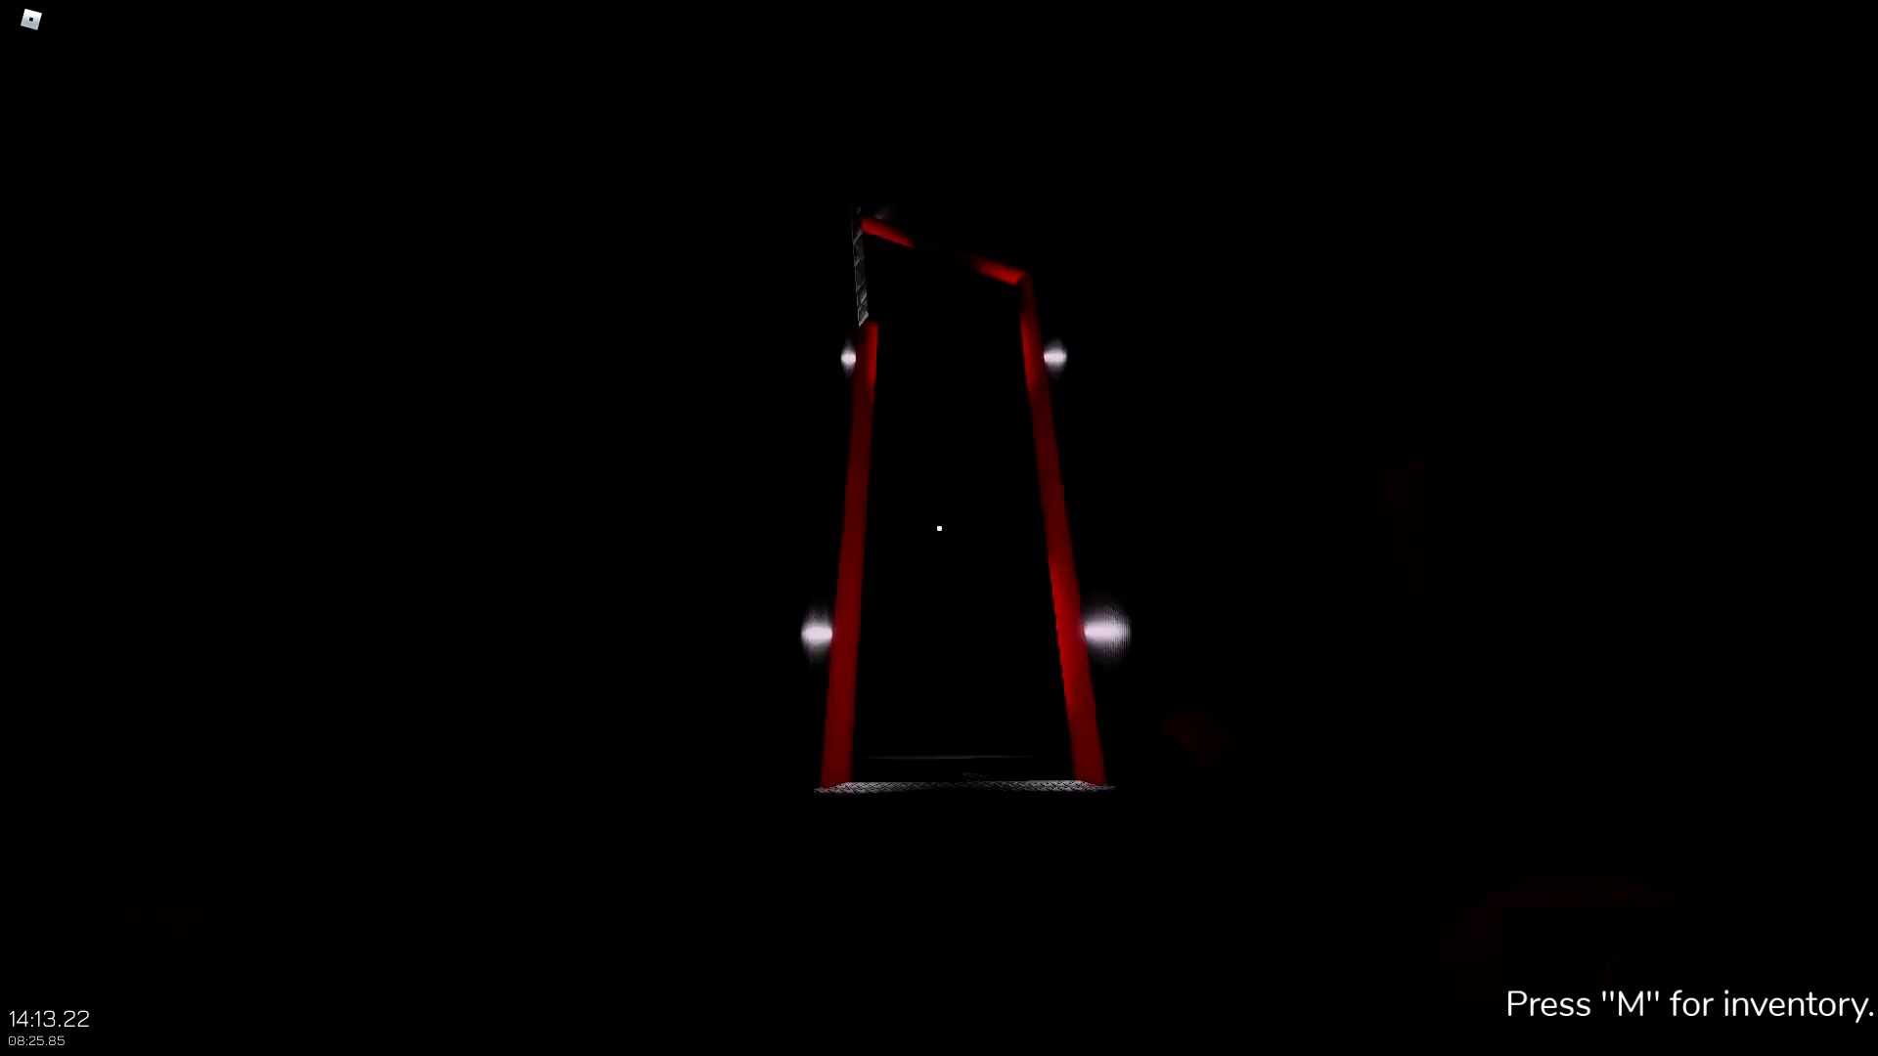
- Climb onto the red structure and follow the red-railed passage toward the grated door
{"action": "key", "text": "w"}
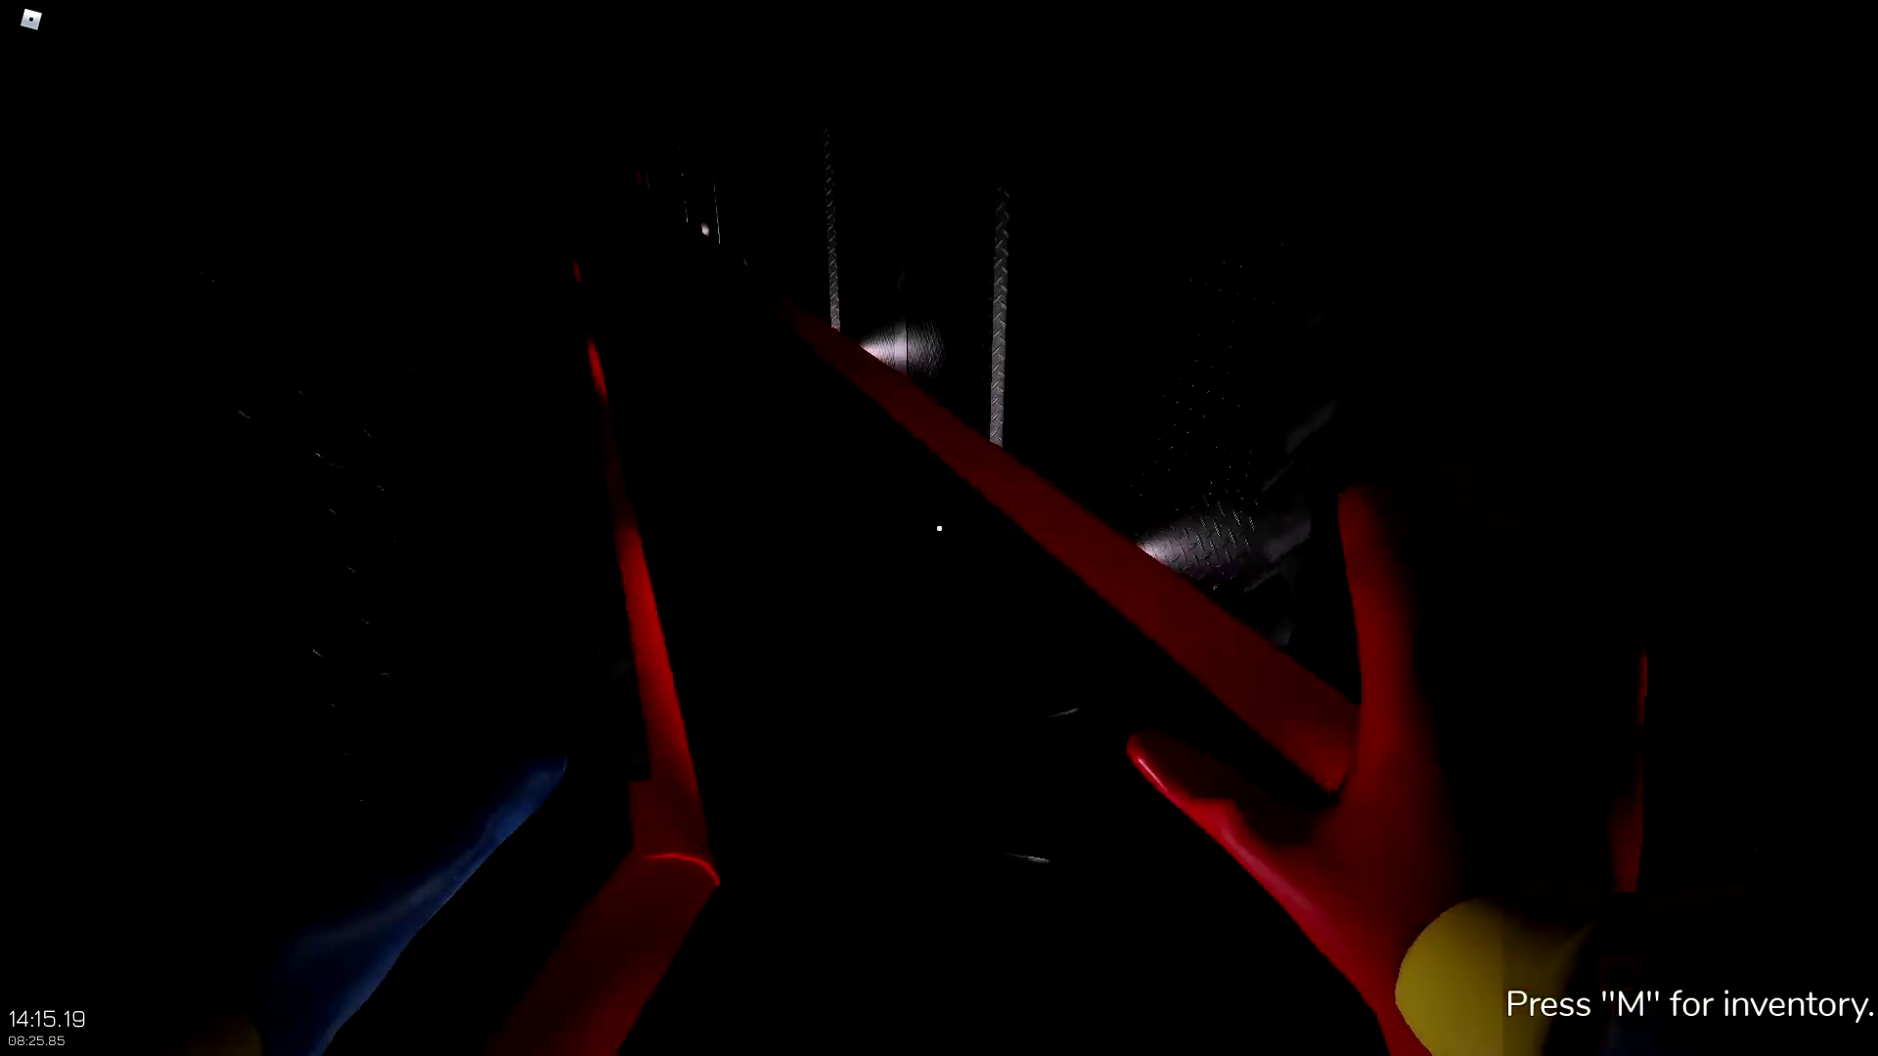
{"action": "key", "text": "w"}
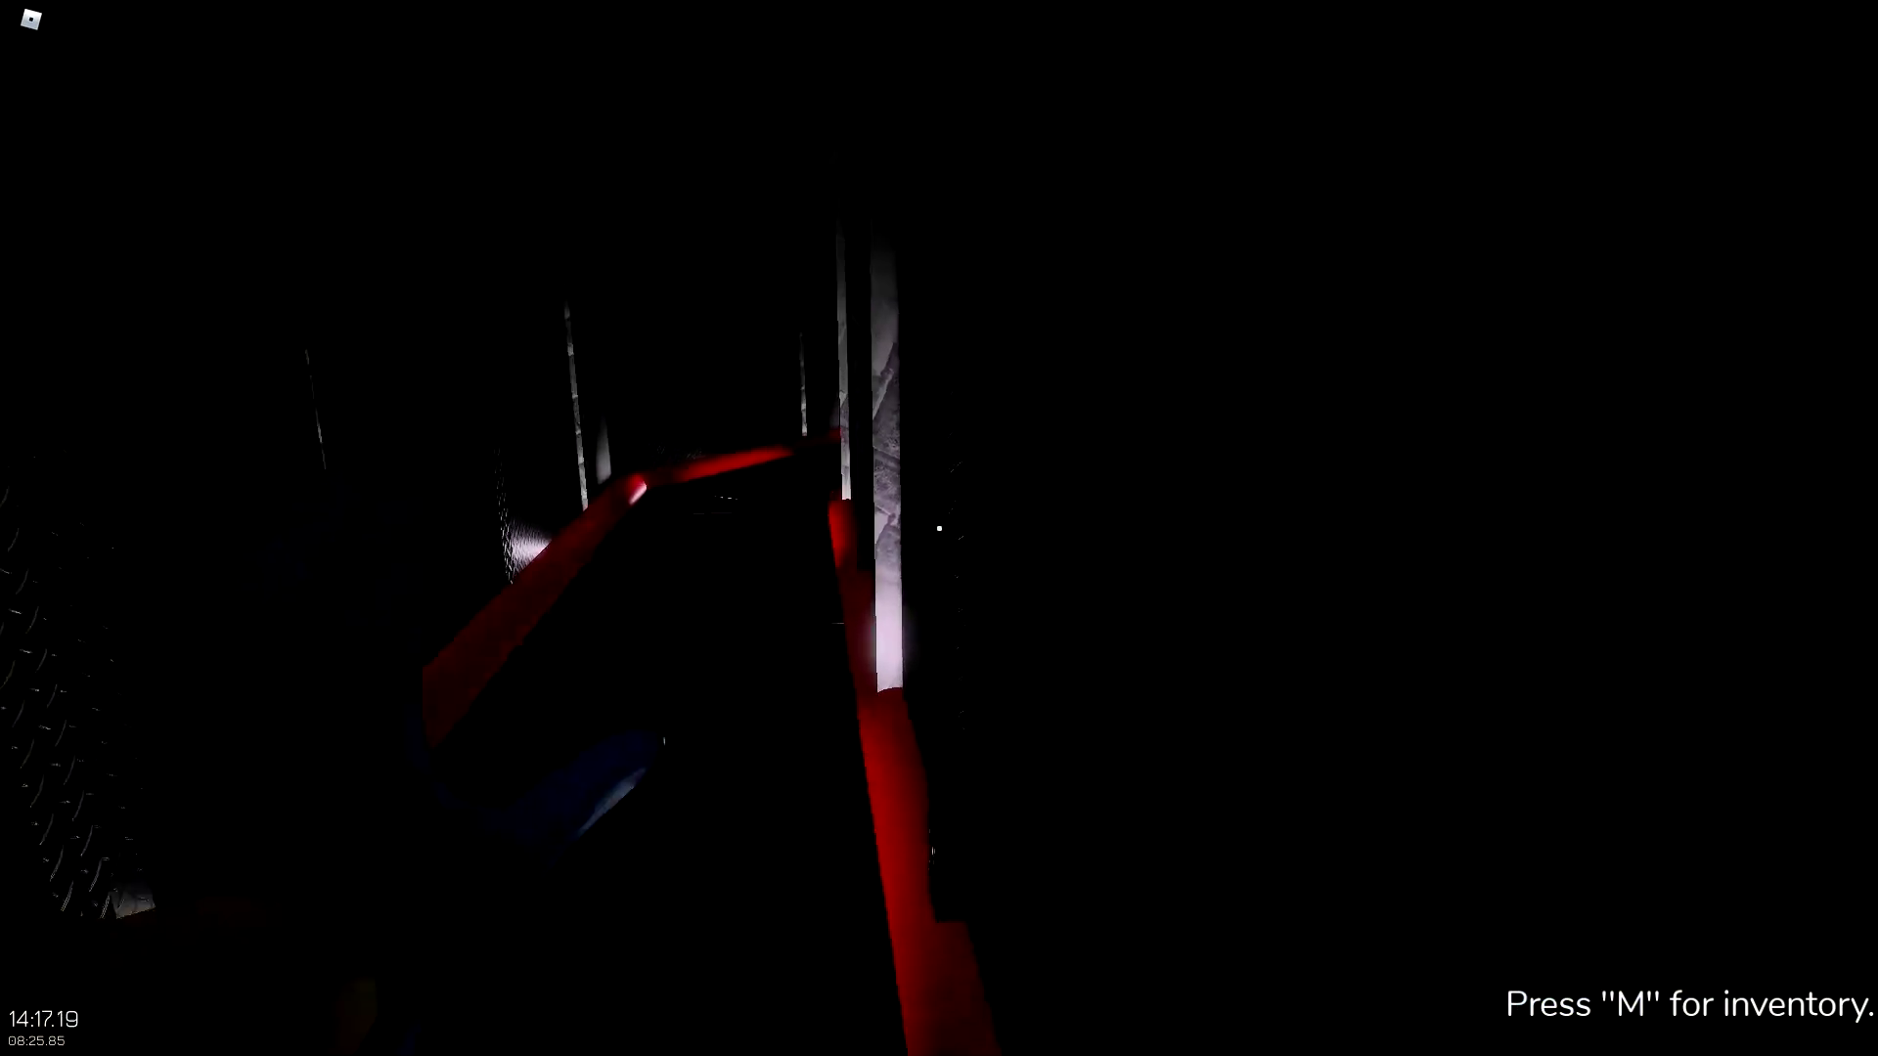
{"action": "key", "text": "w"}
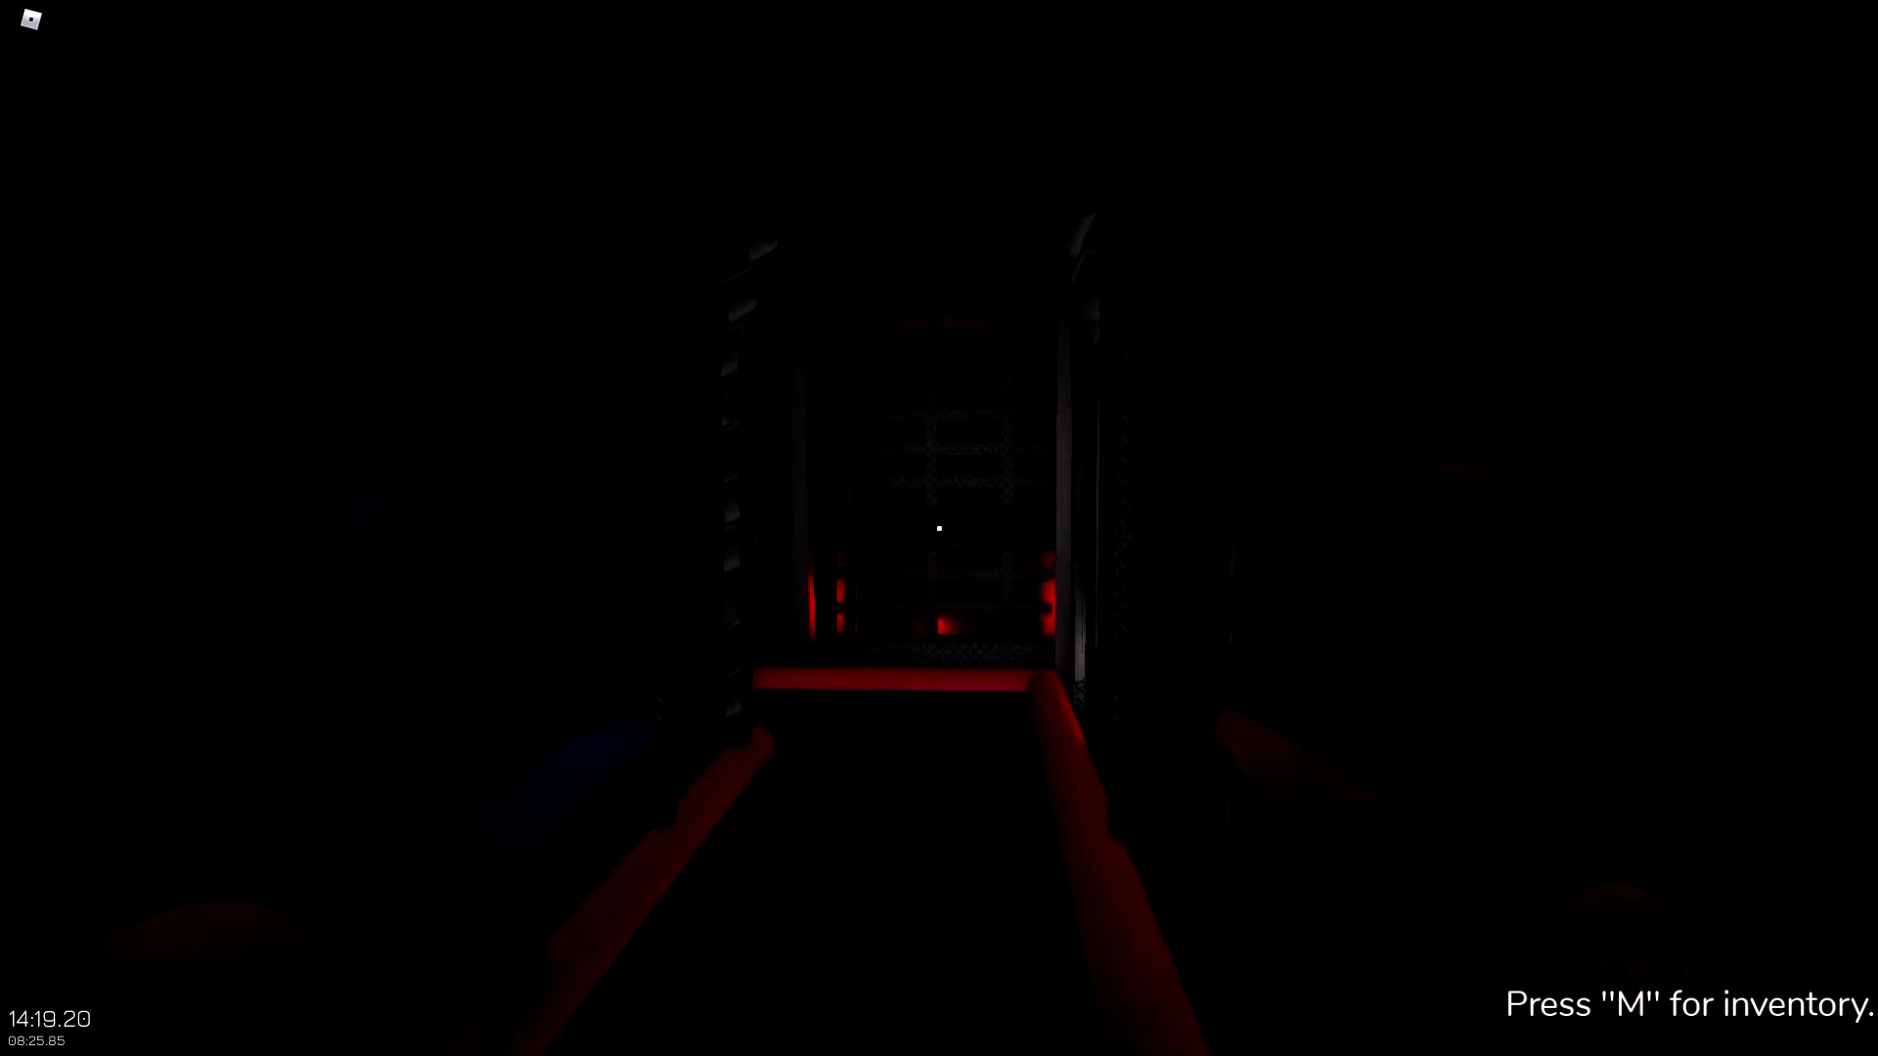
{"action": "key", "text": "w"}
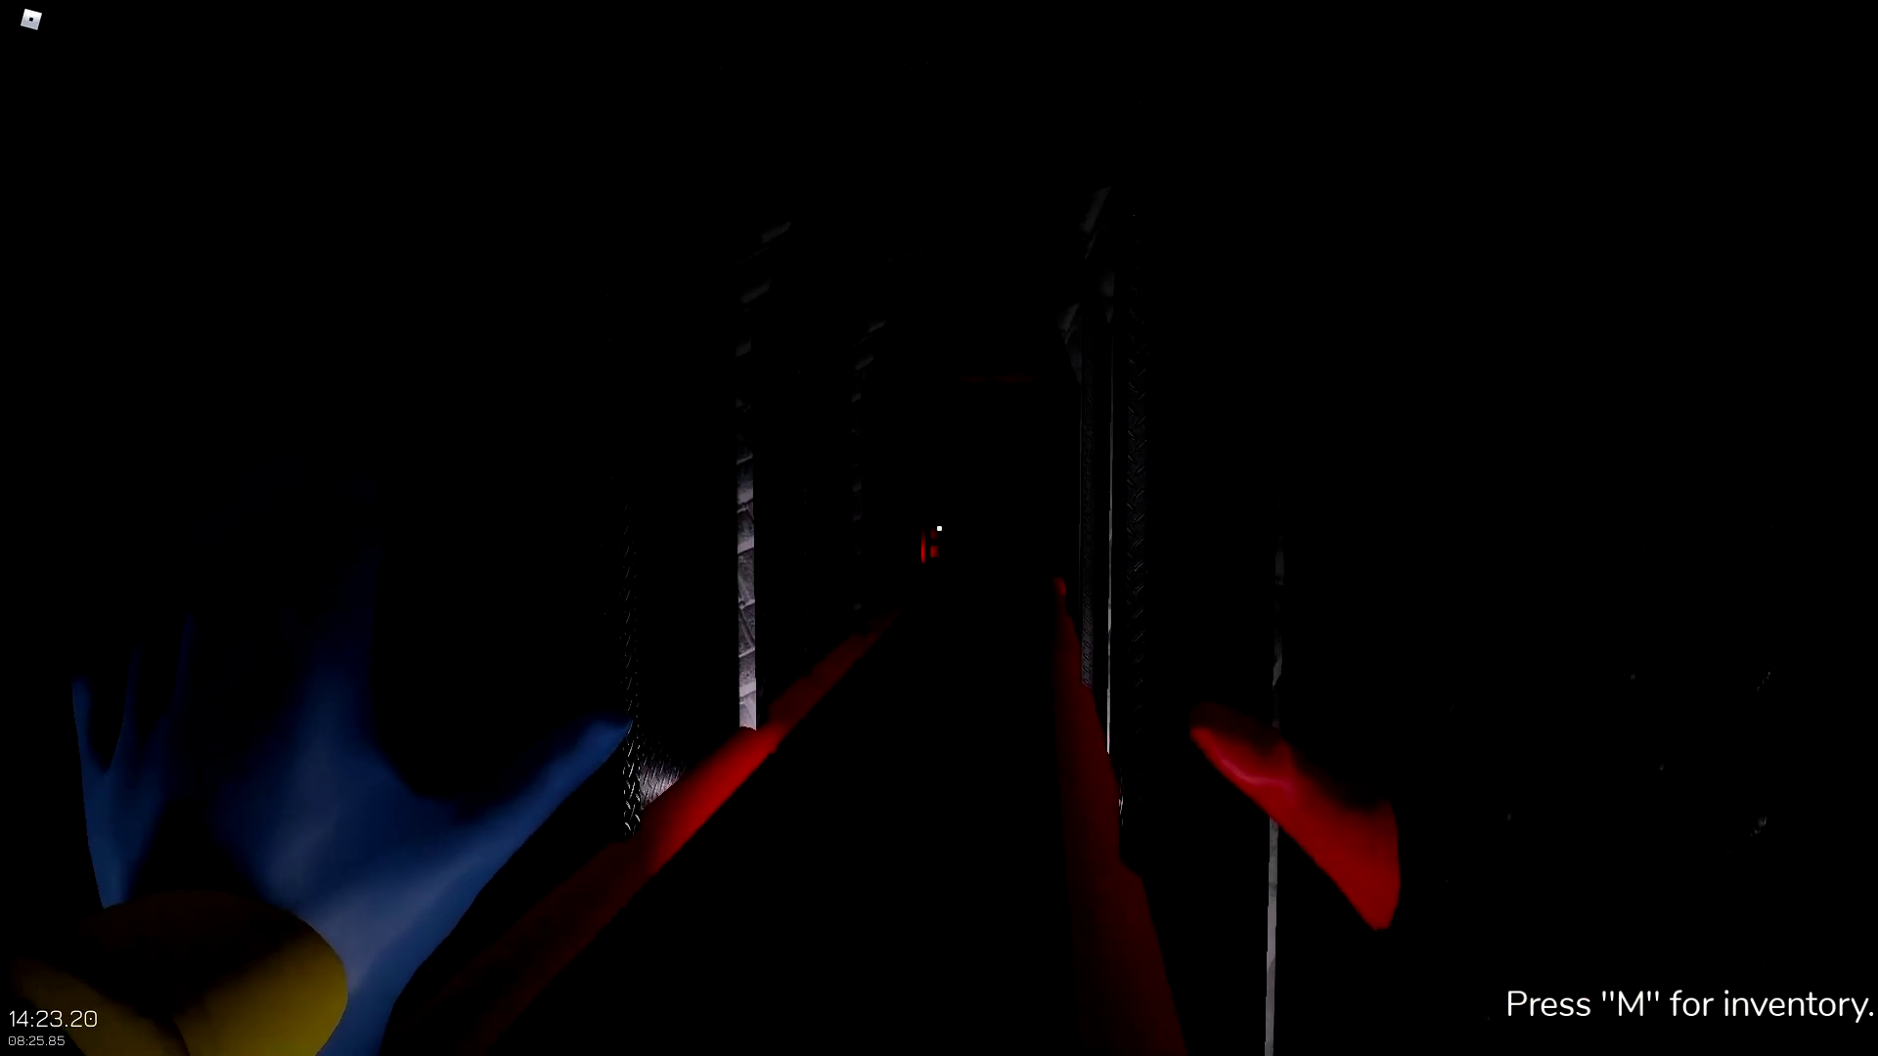
{"action": "key", "text": "w"}
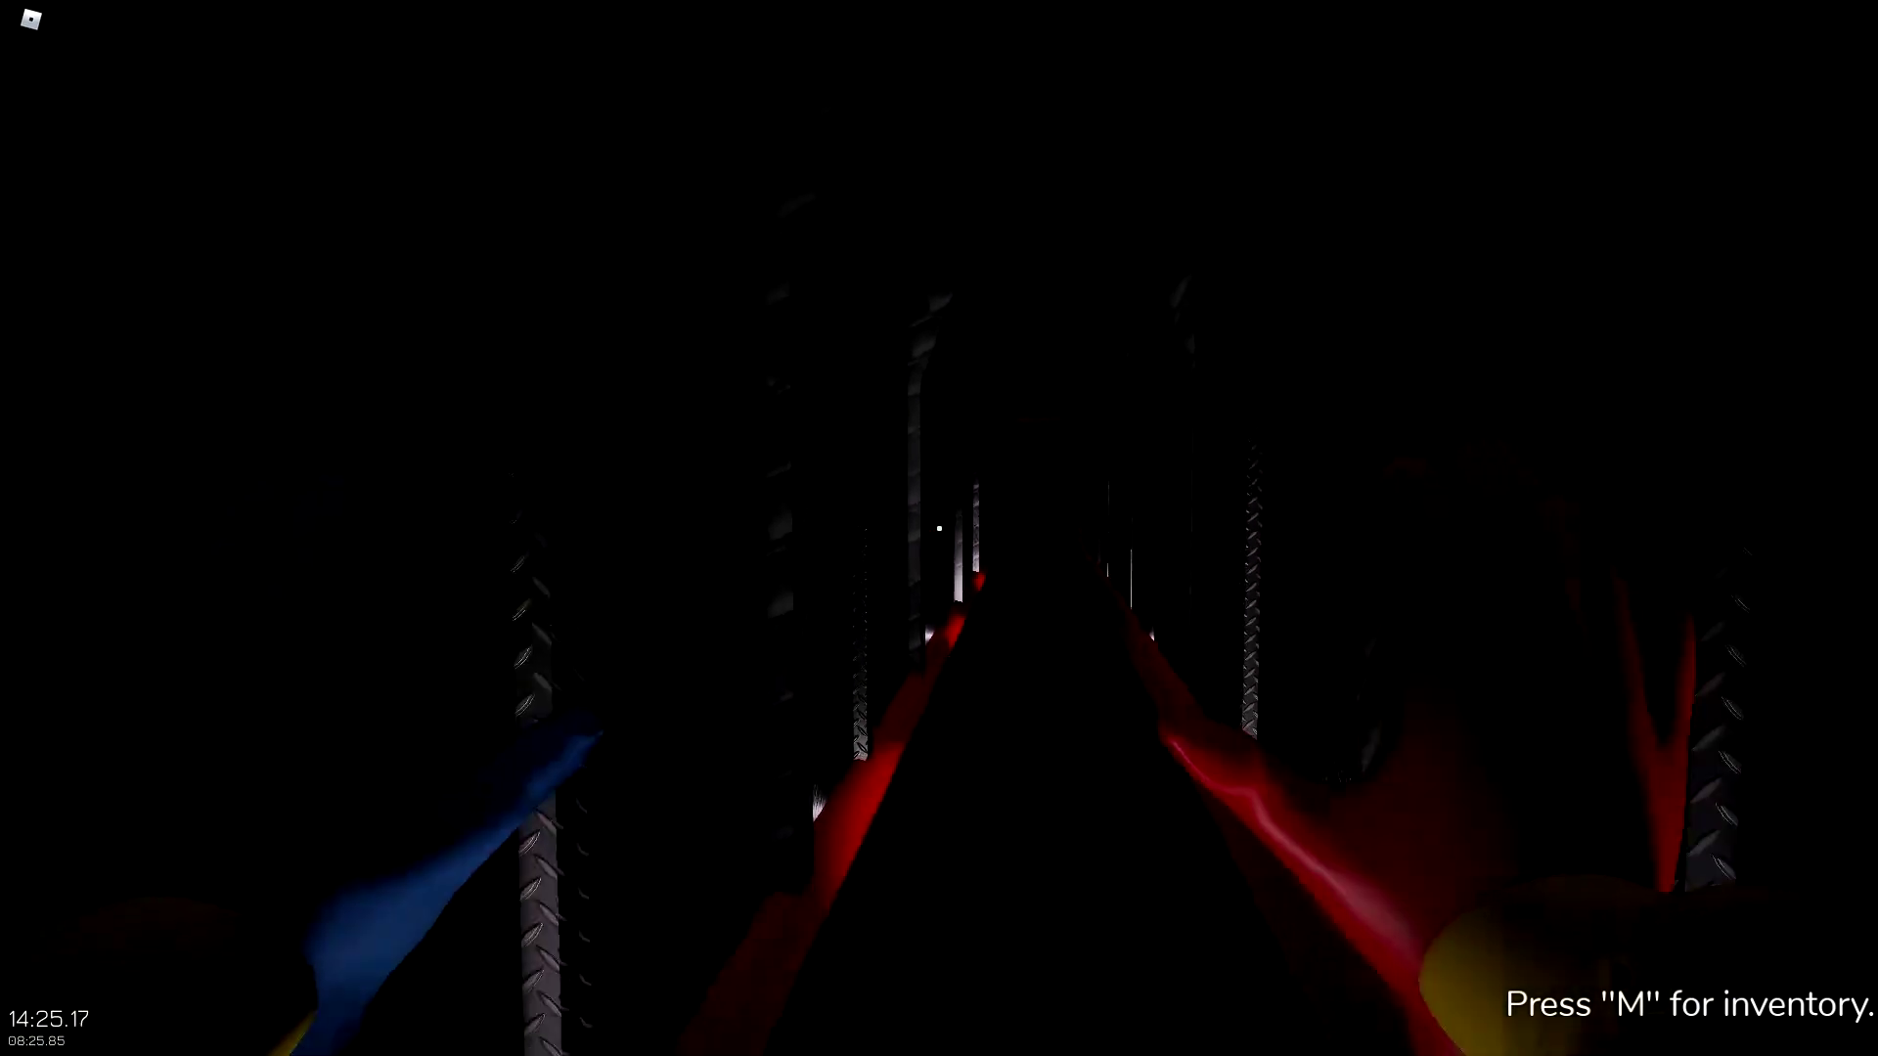
{"action": "key", "text": "w"}
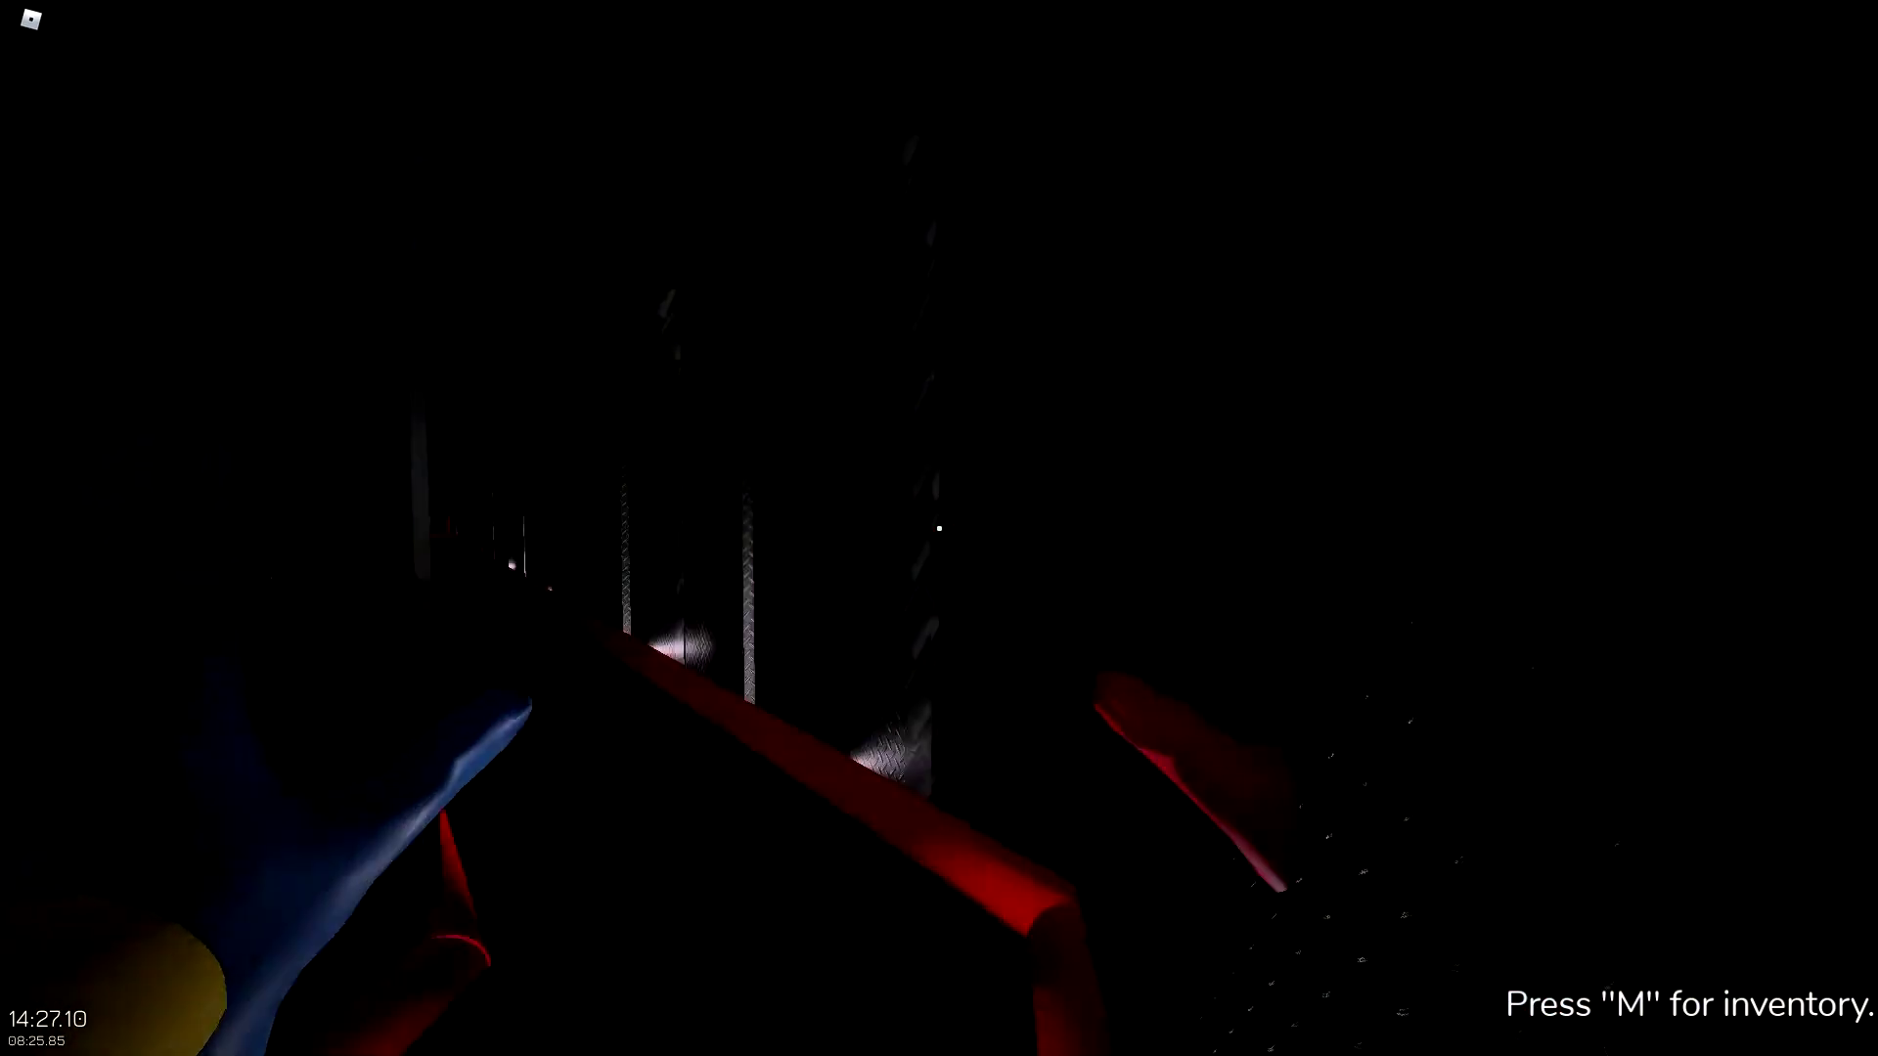
{"action": "key", "text": "w"}
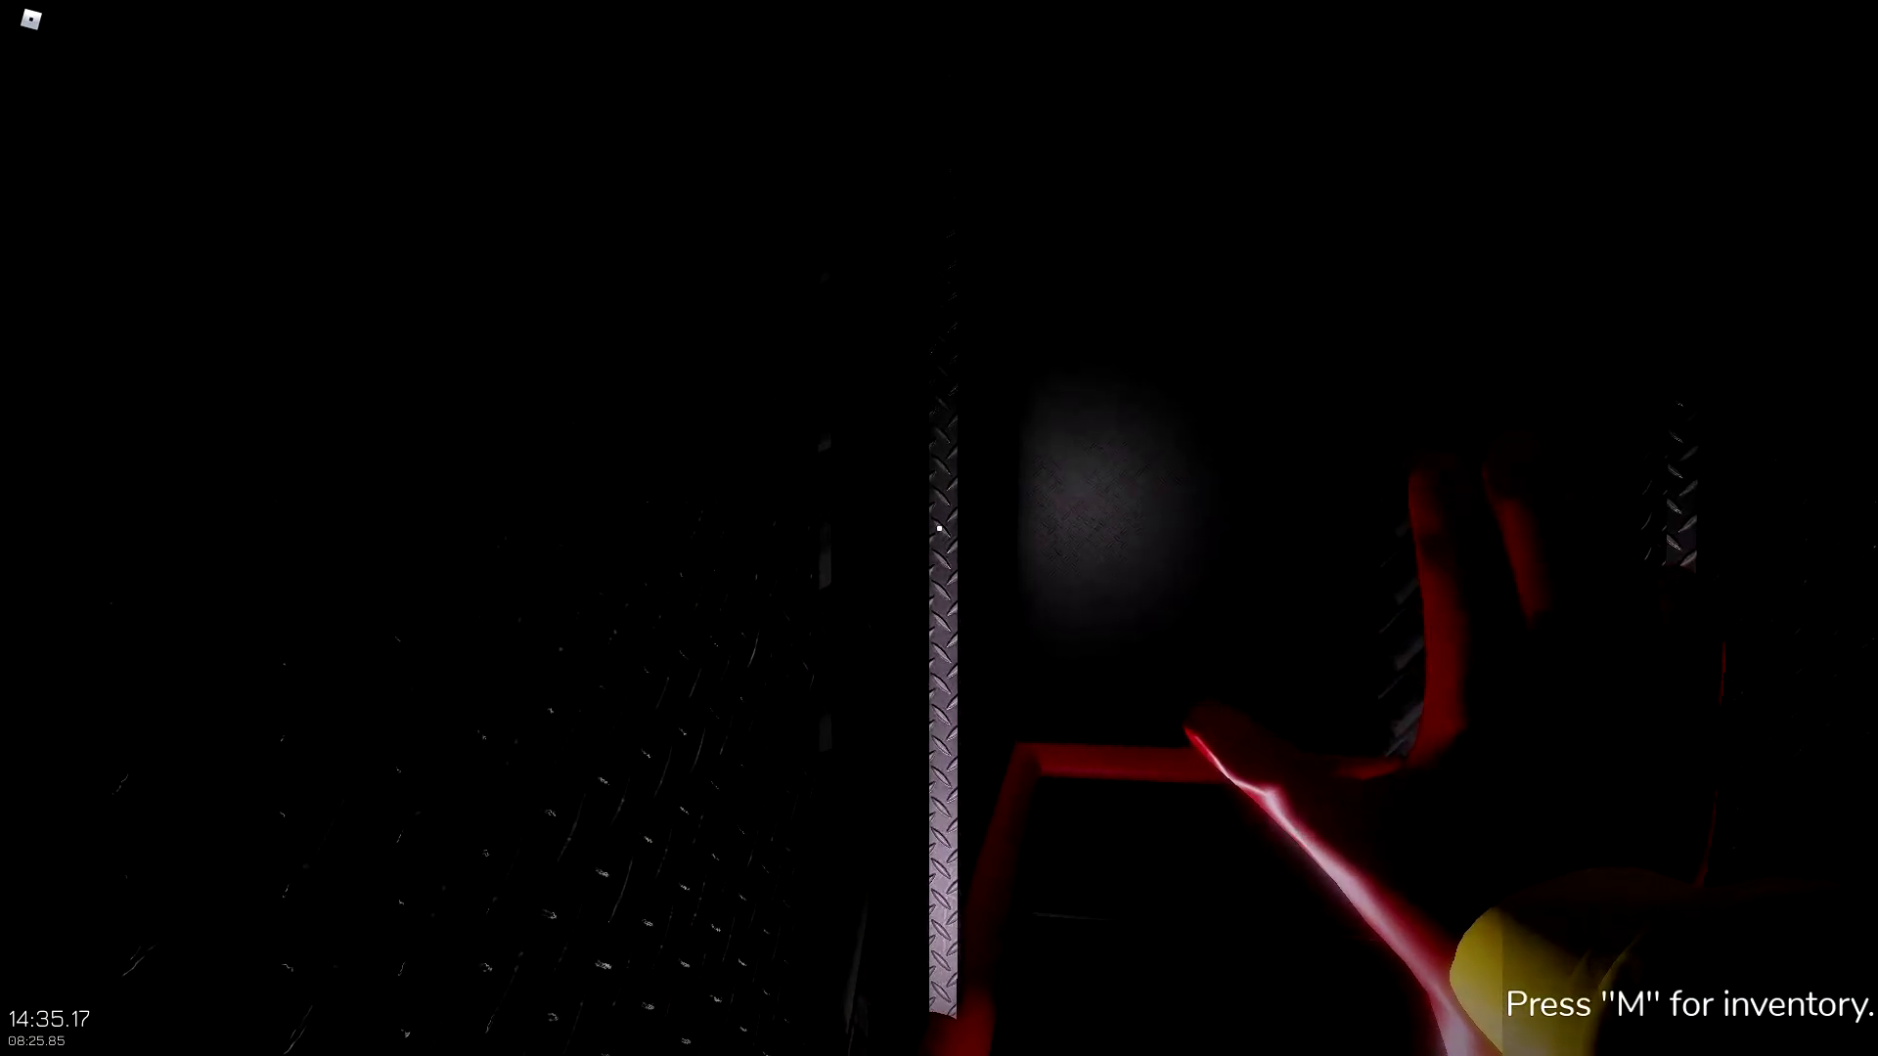
- Continue through the dark passage along the railings and past the stone pillars
{"action": "key", "text": "w"}
{"action": "key", "text": "w"}
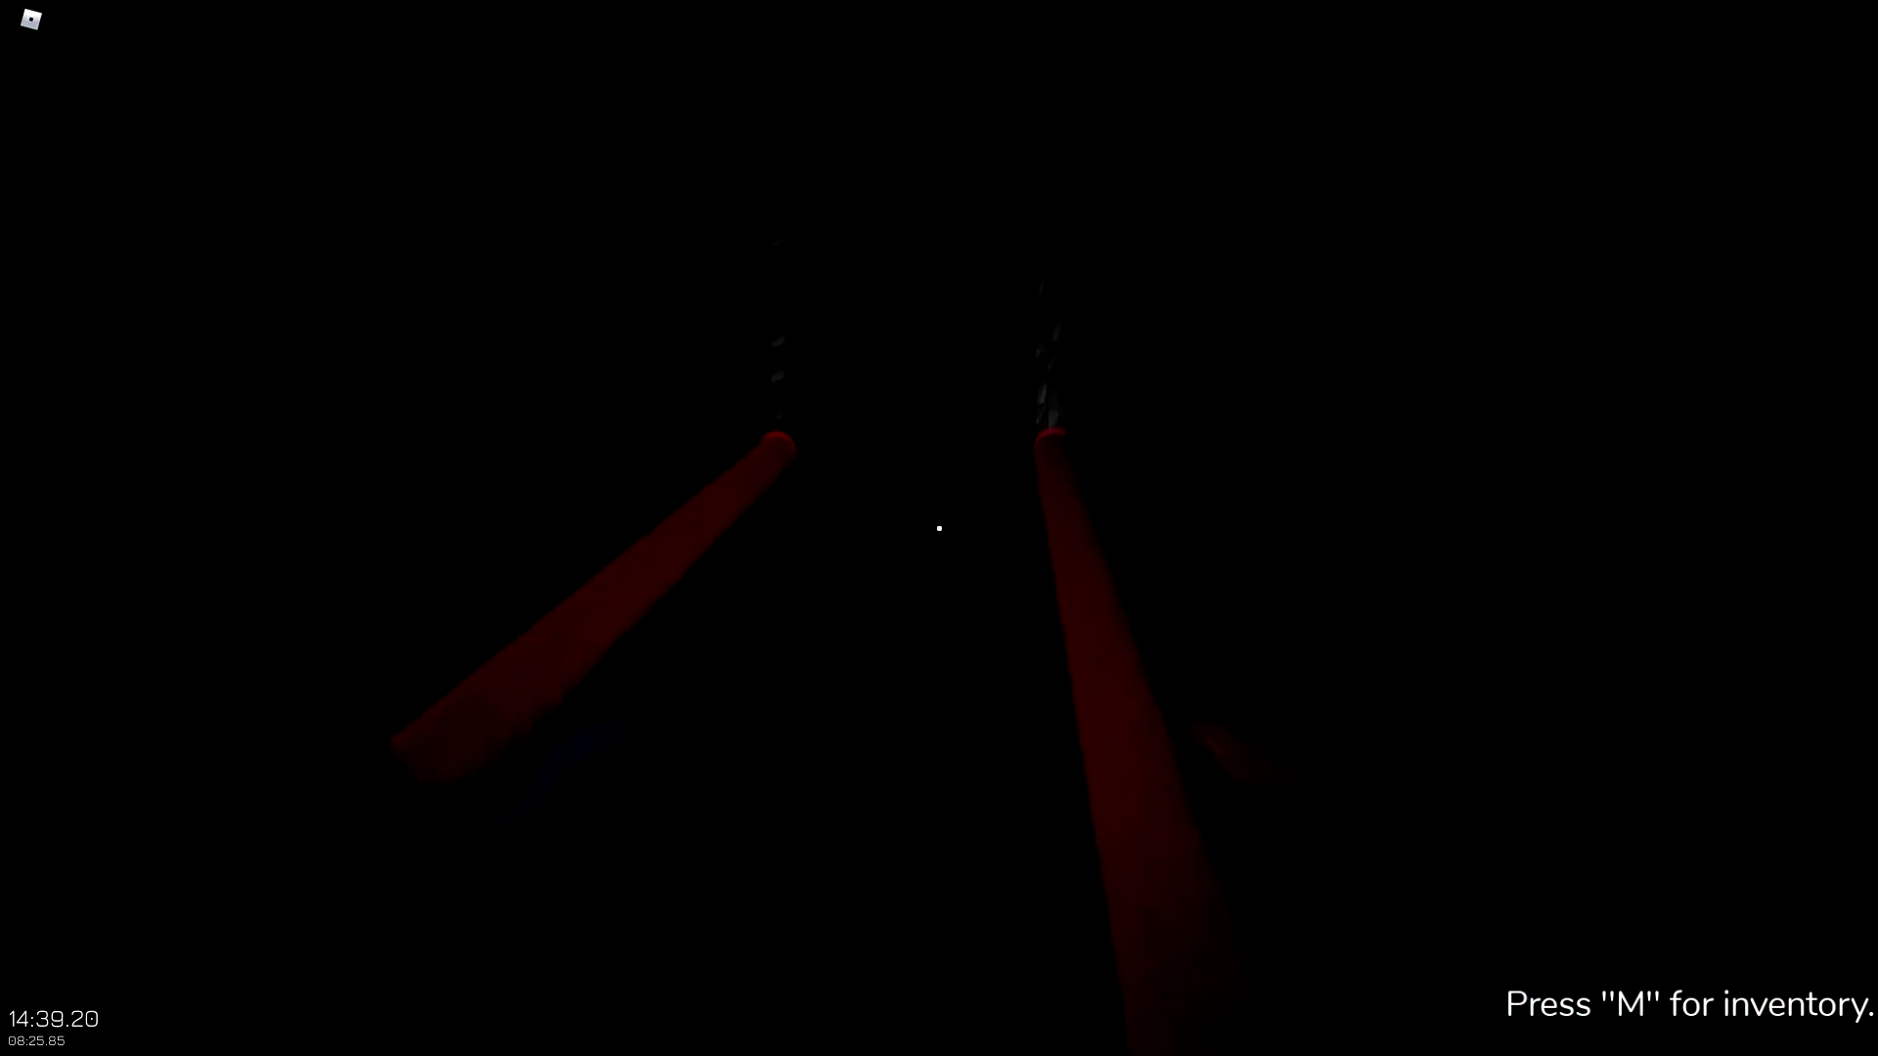
{"action": "key", "text": "w"}
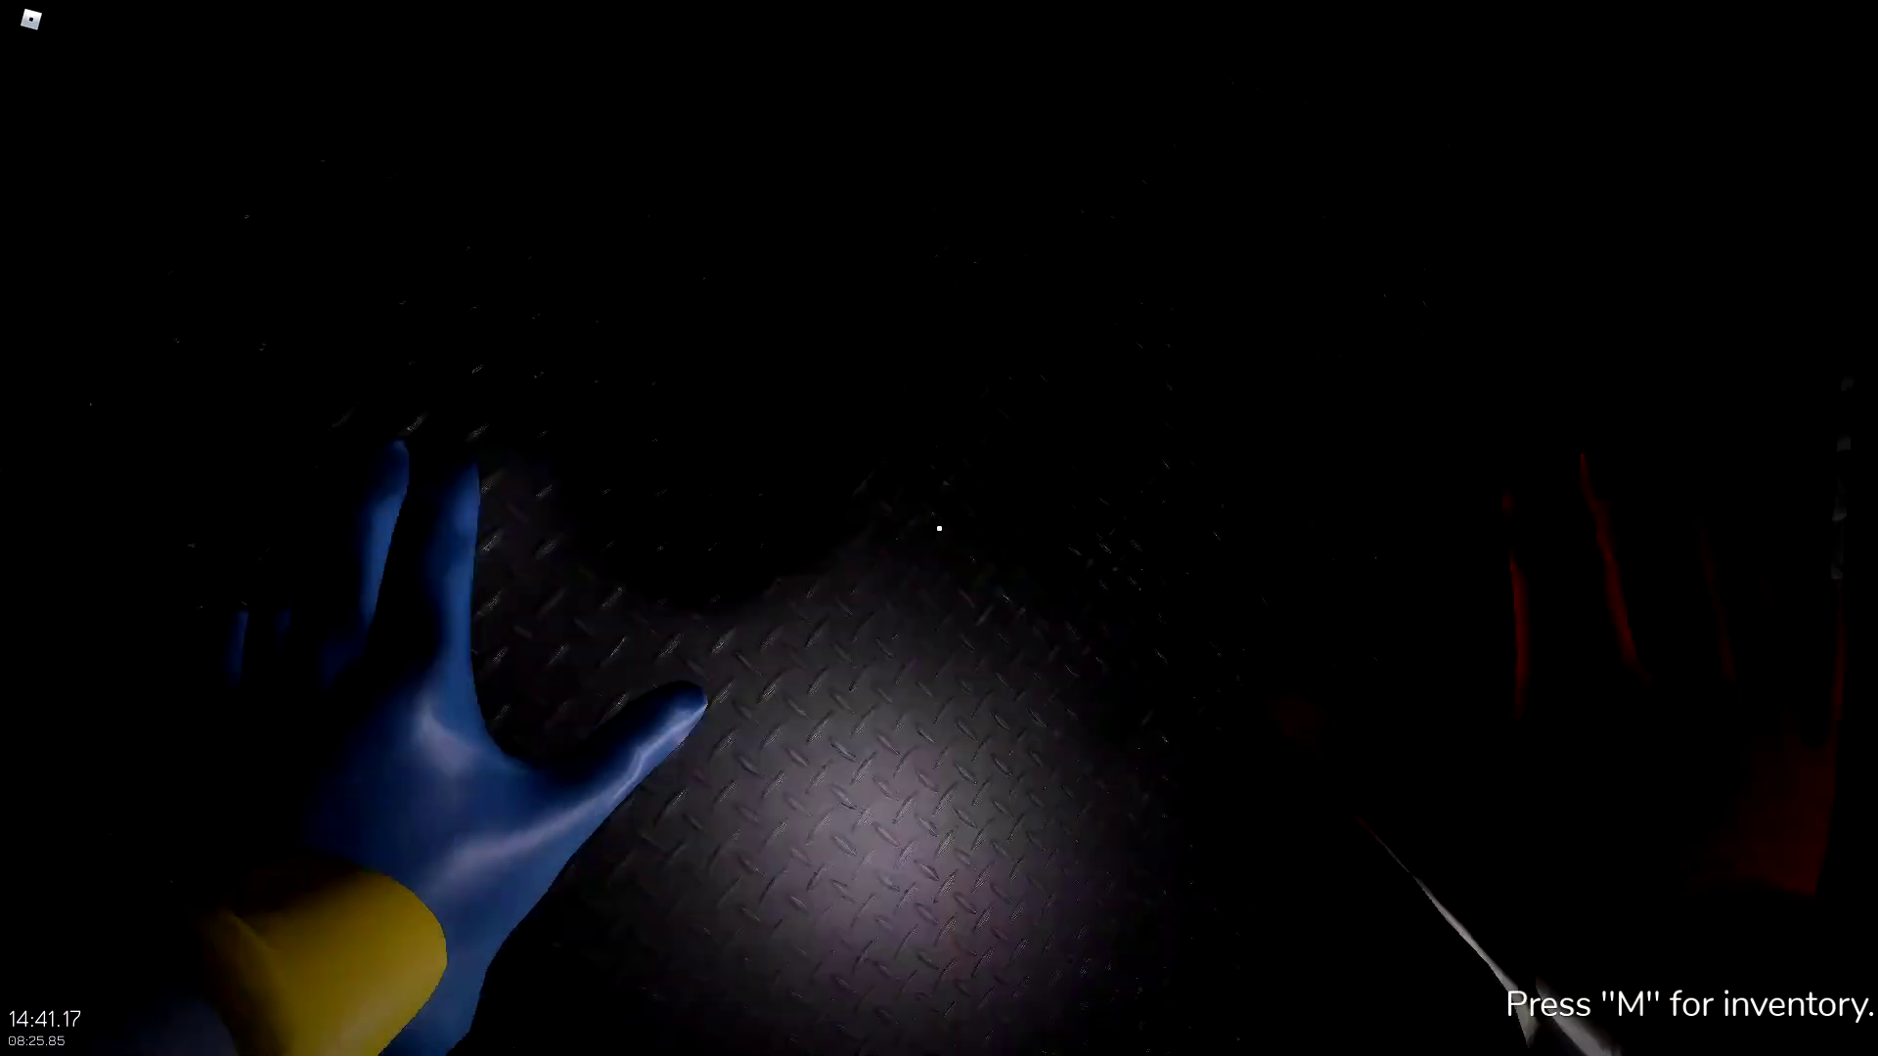
{"action": "key", "text": "w"}
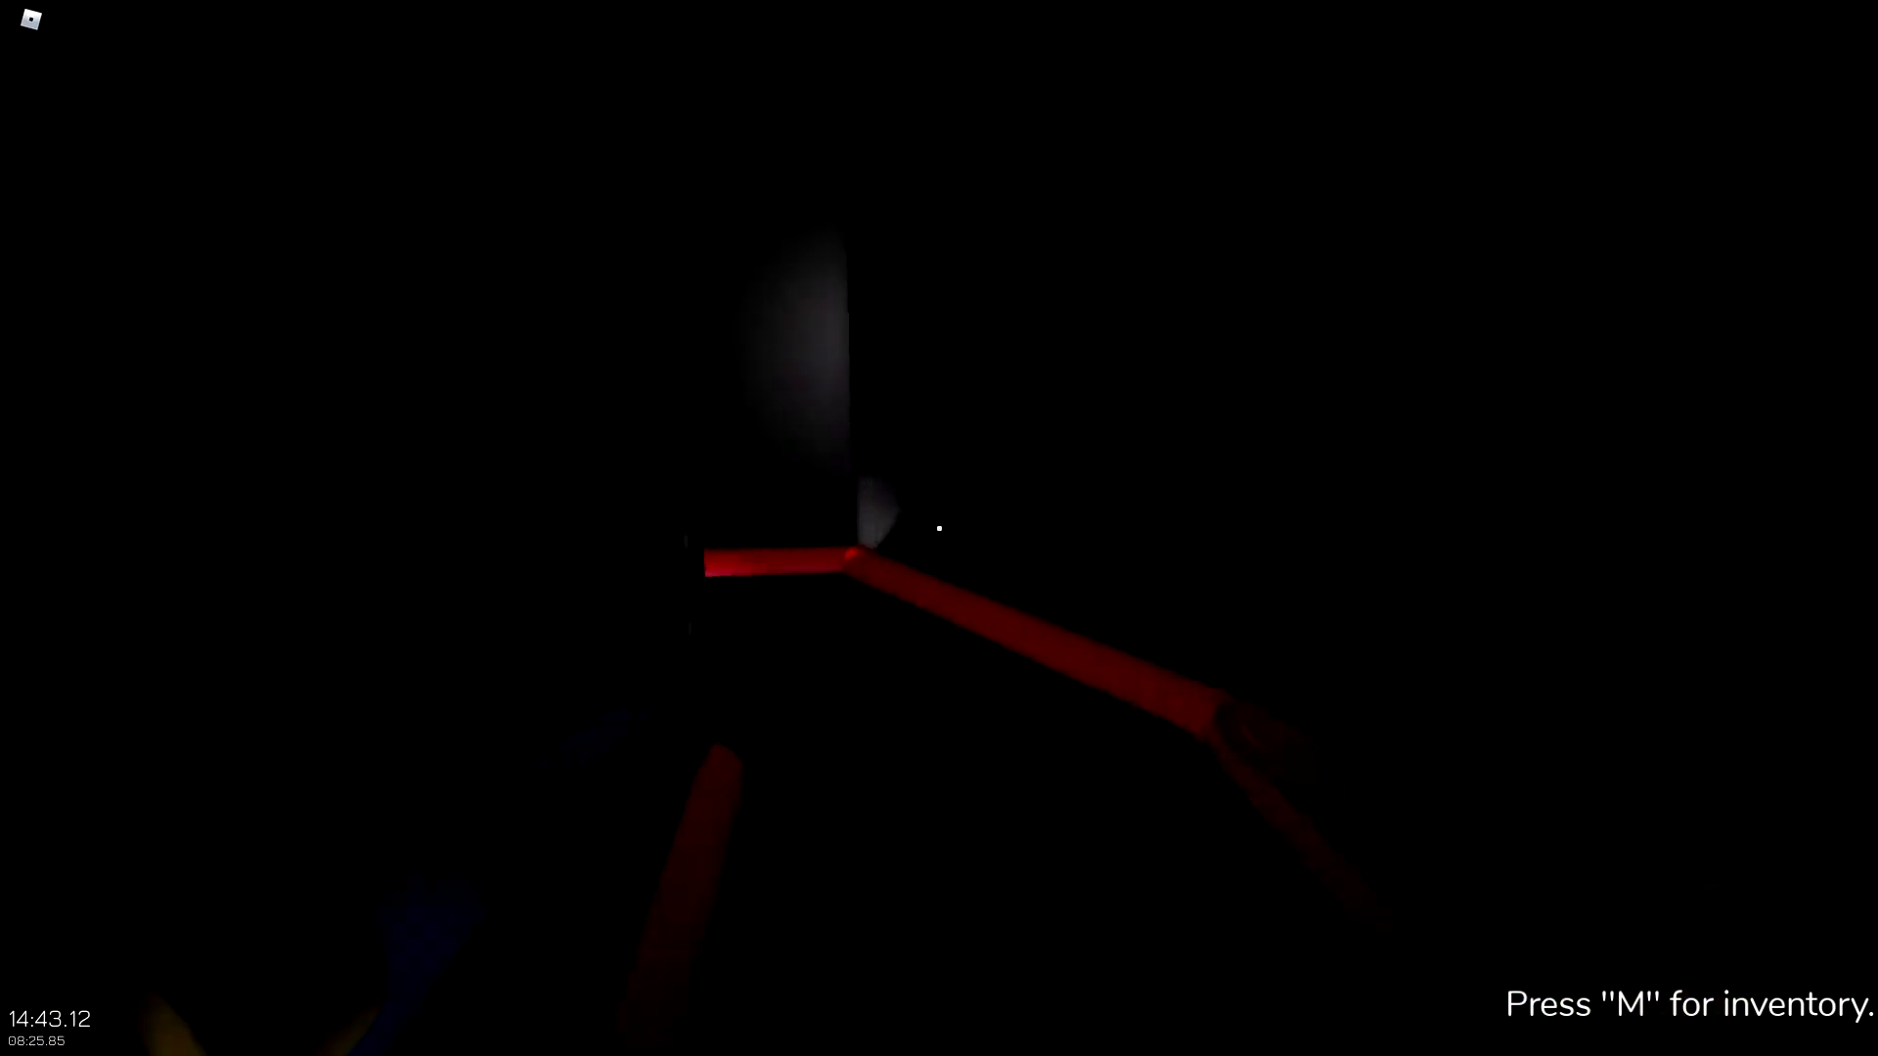
{"action": "key", "text": "w"}
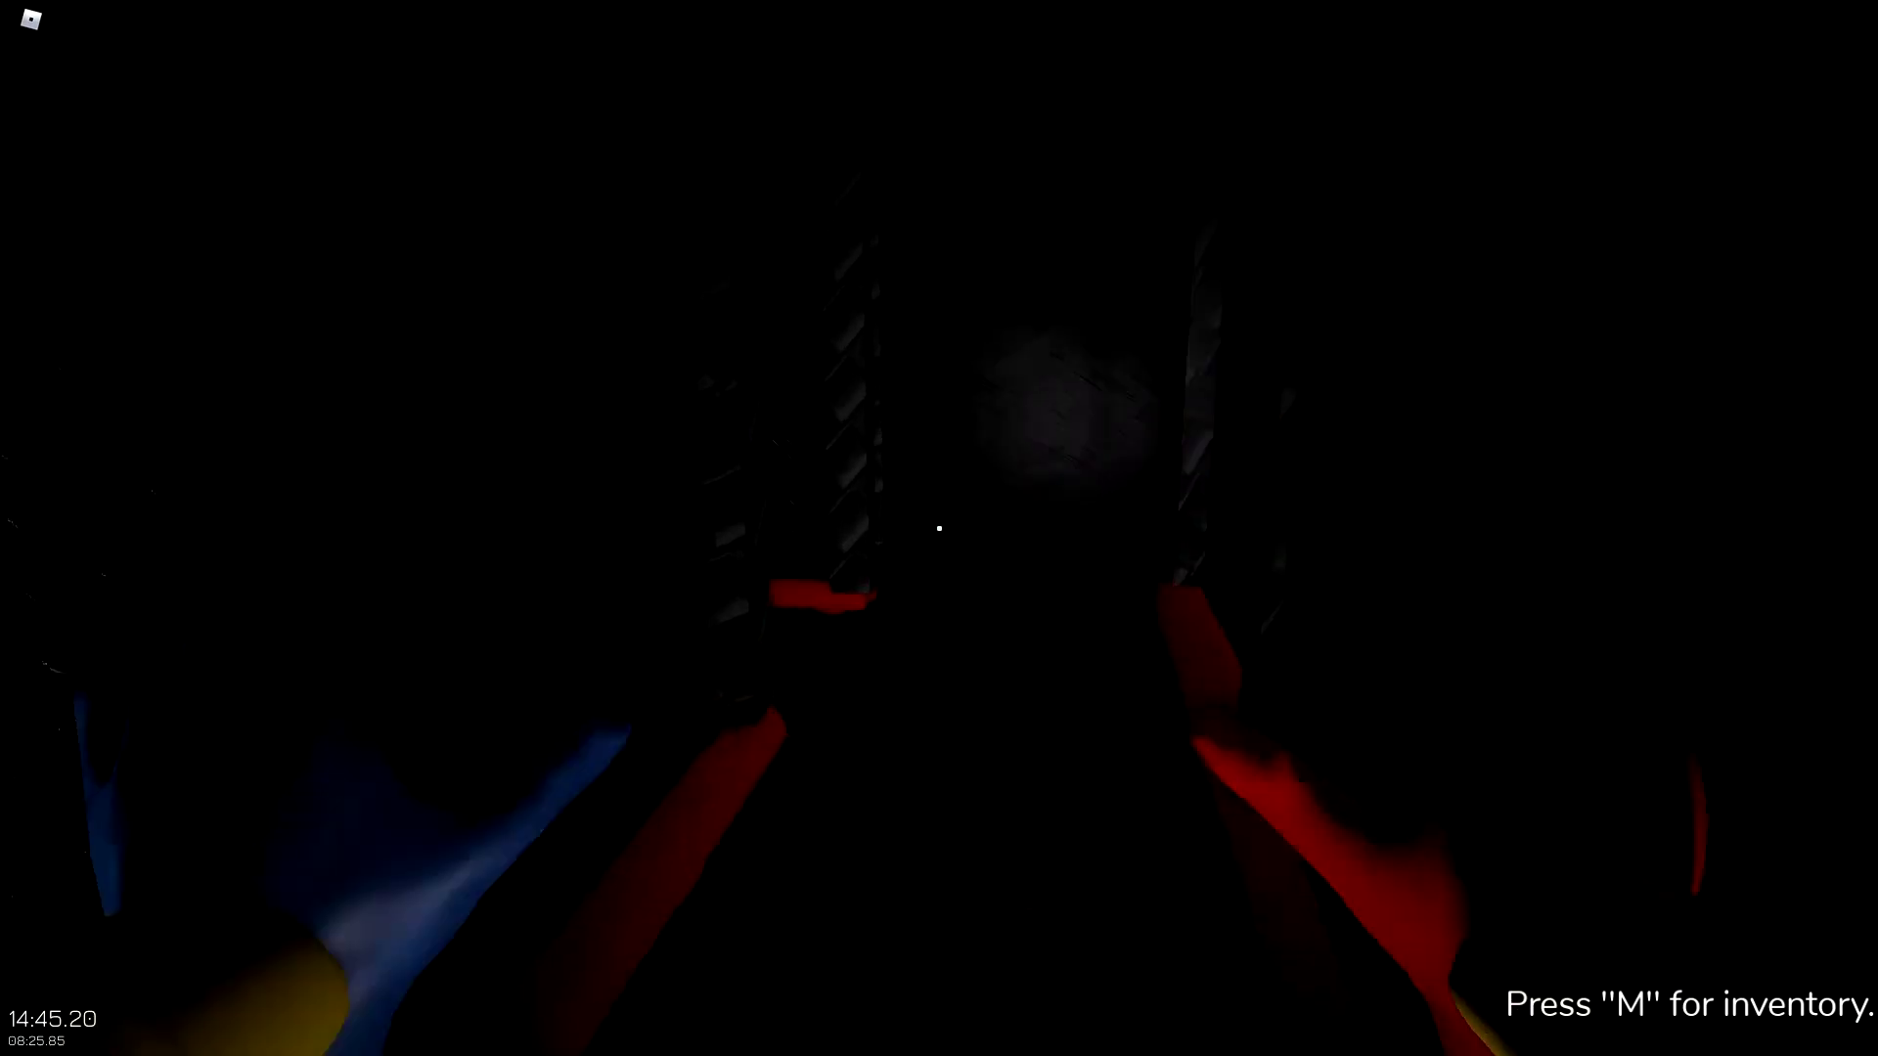
{"action": "key", "text": "w"}
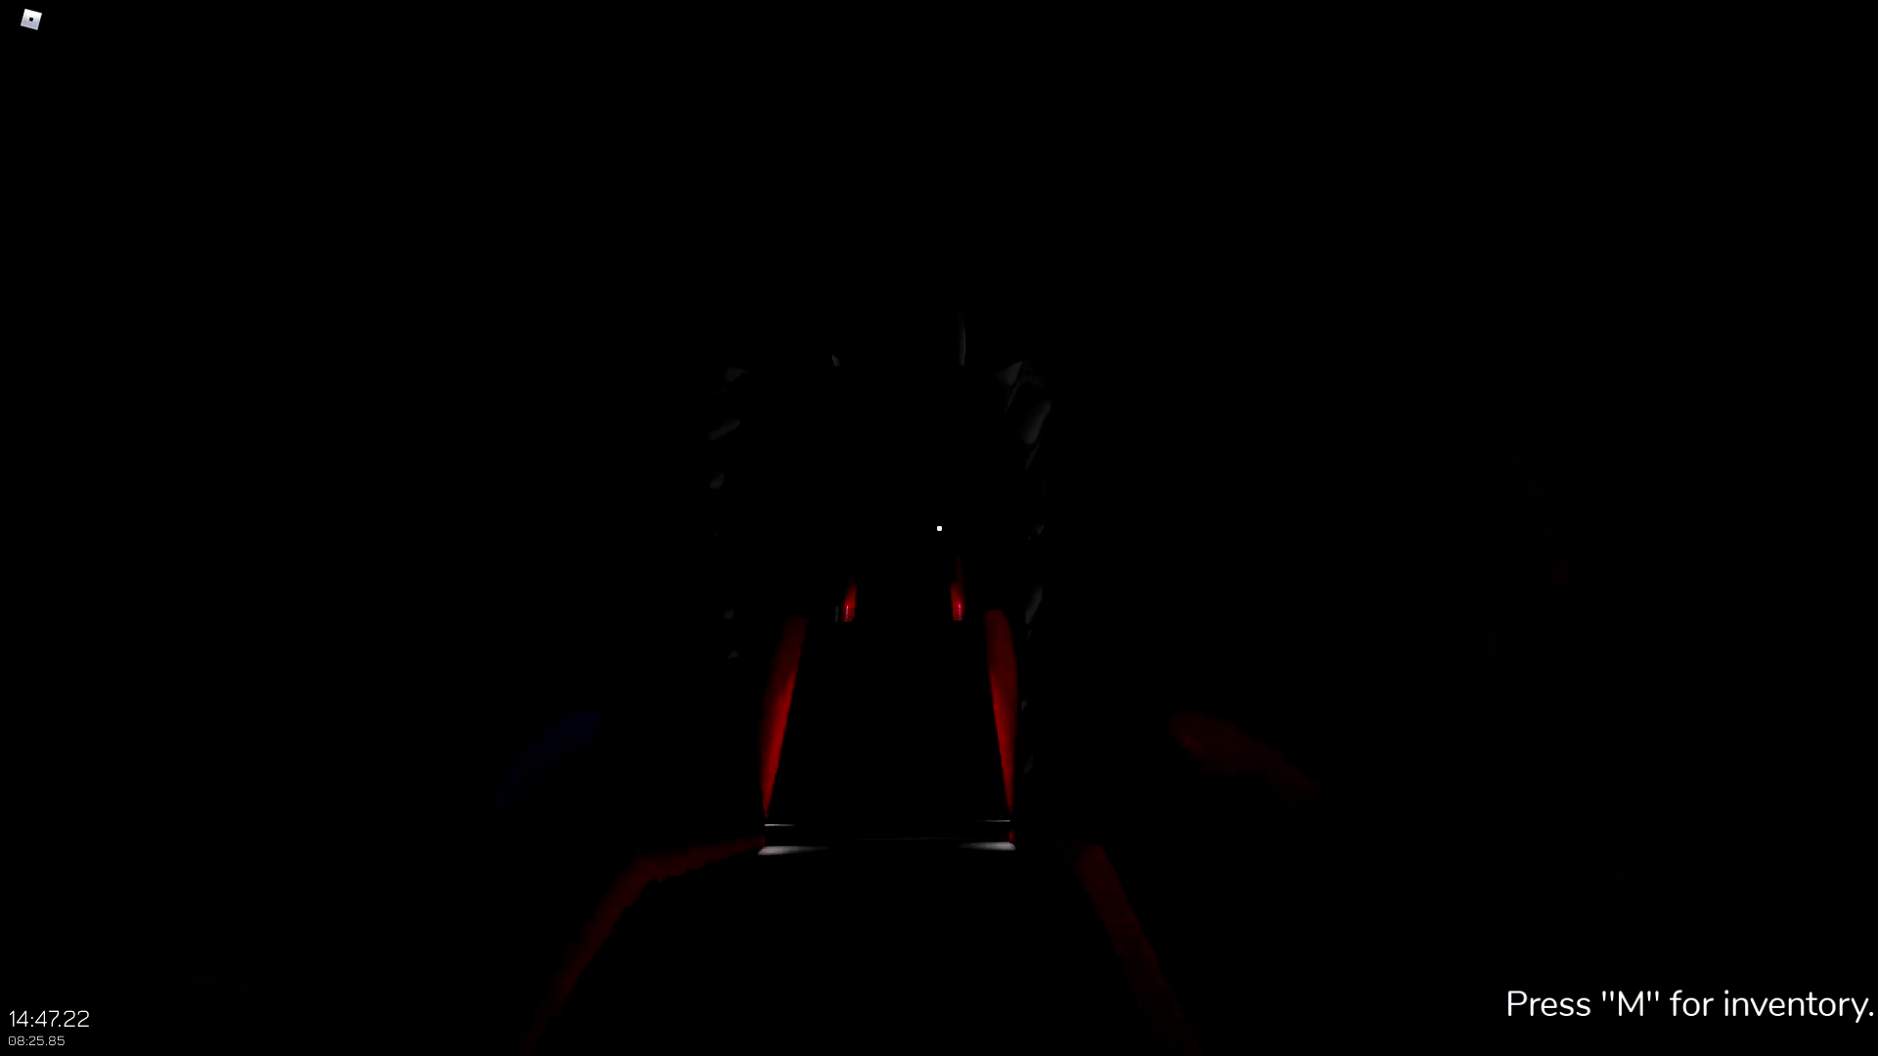
{"action": "key", "text": "w"}
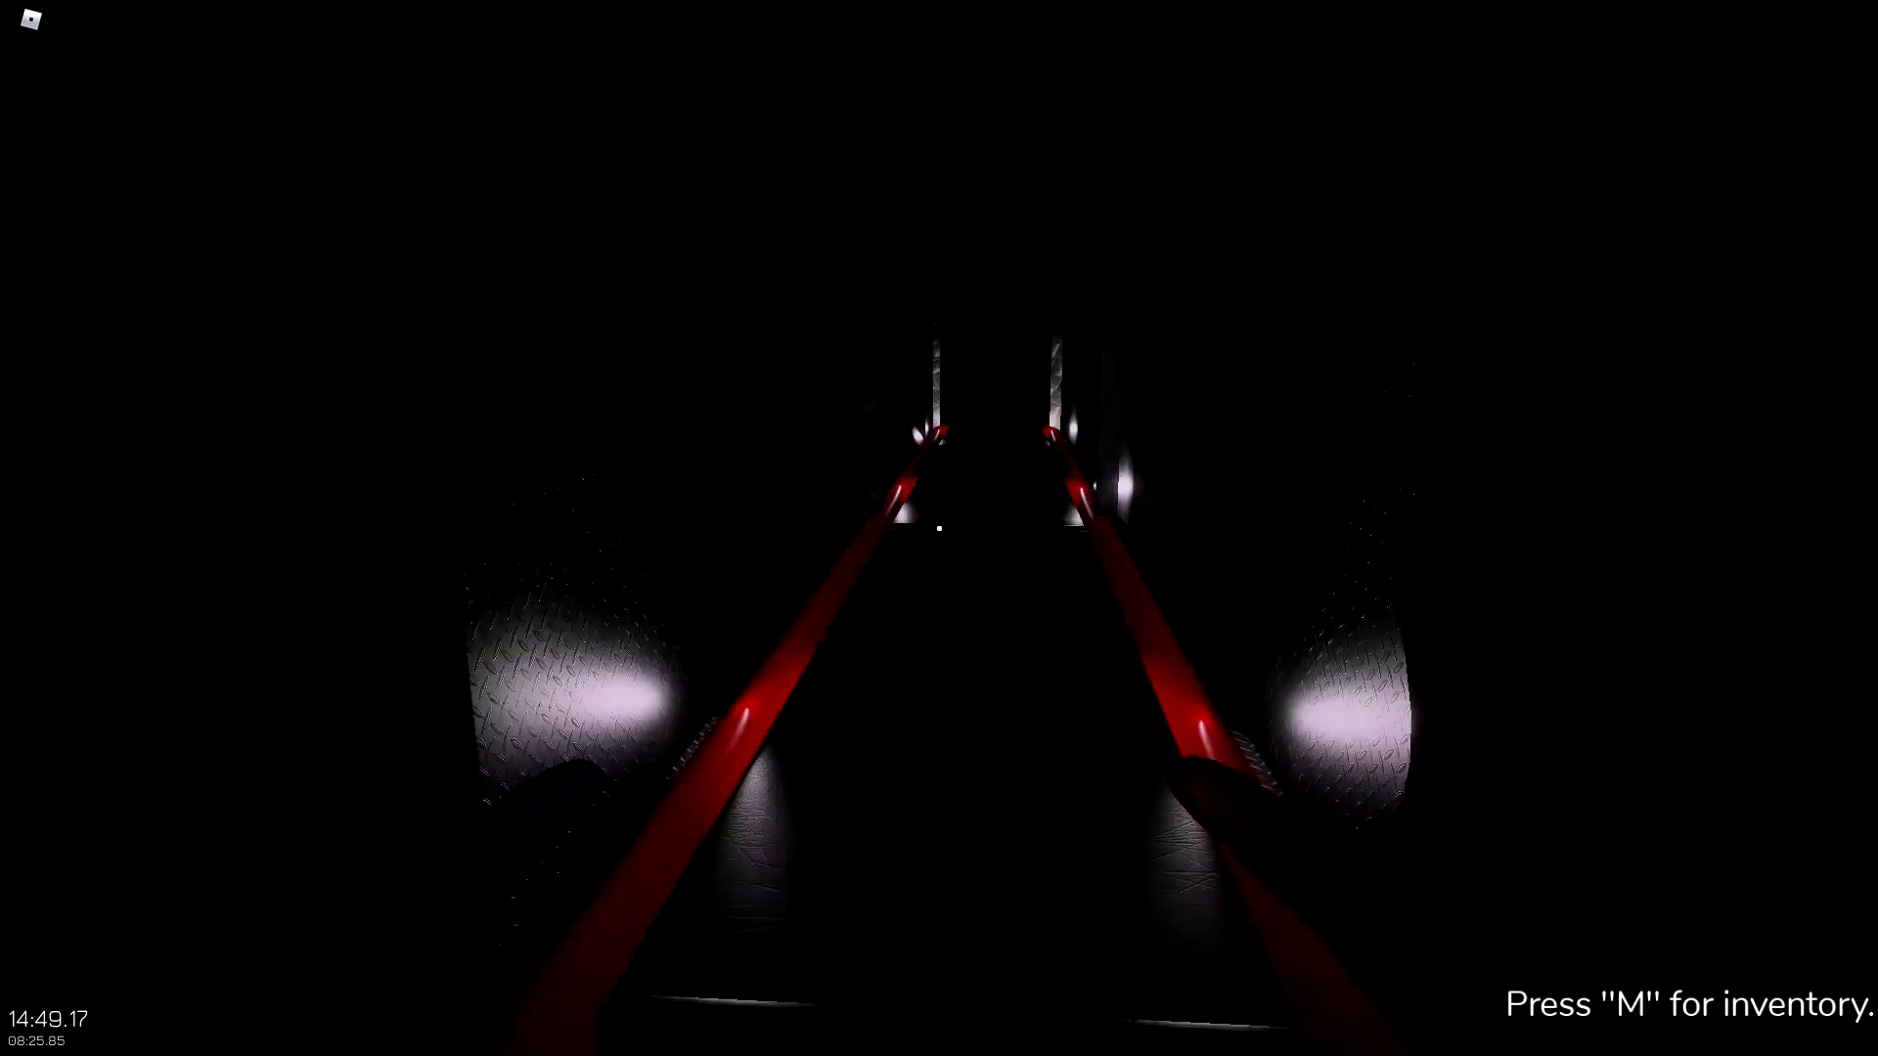
{"action": "key", "text": "w"}
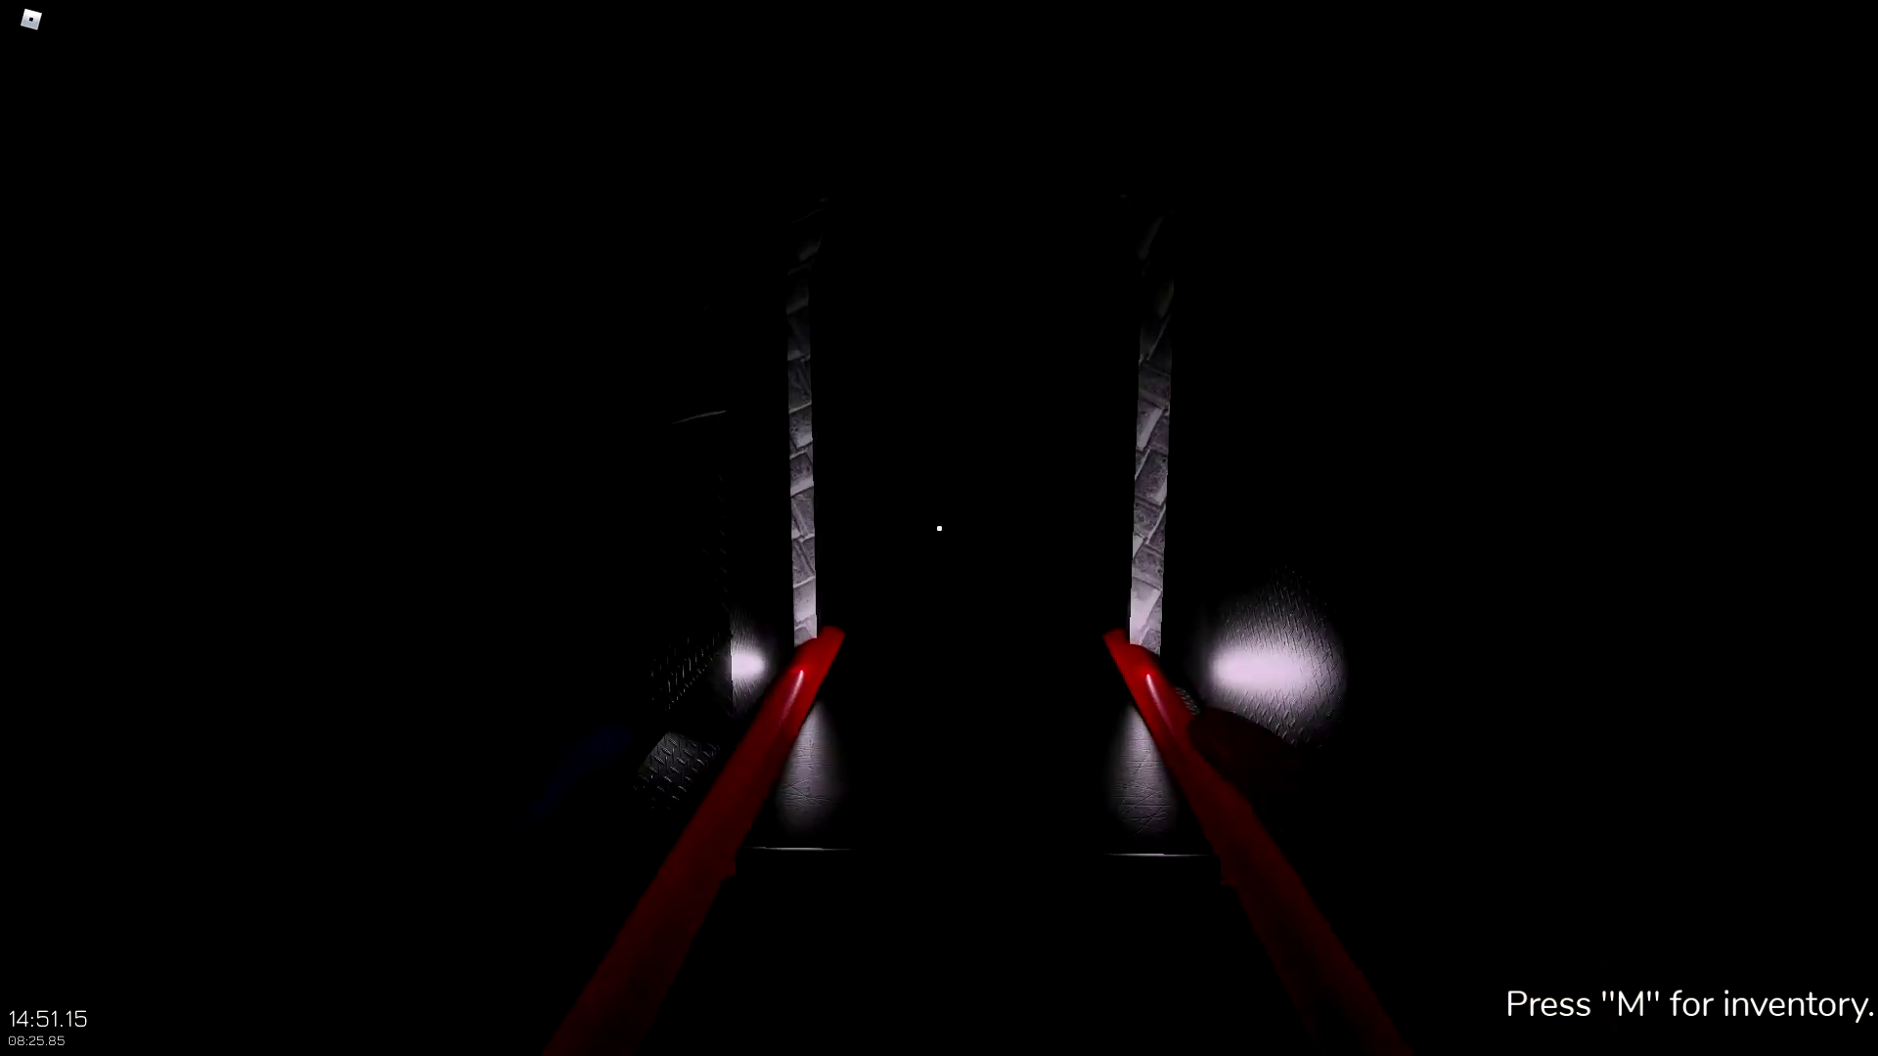
{"action": "key", "text": "w"}
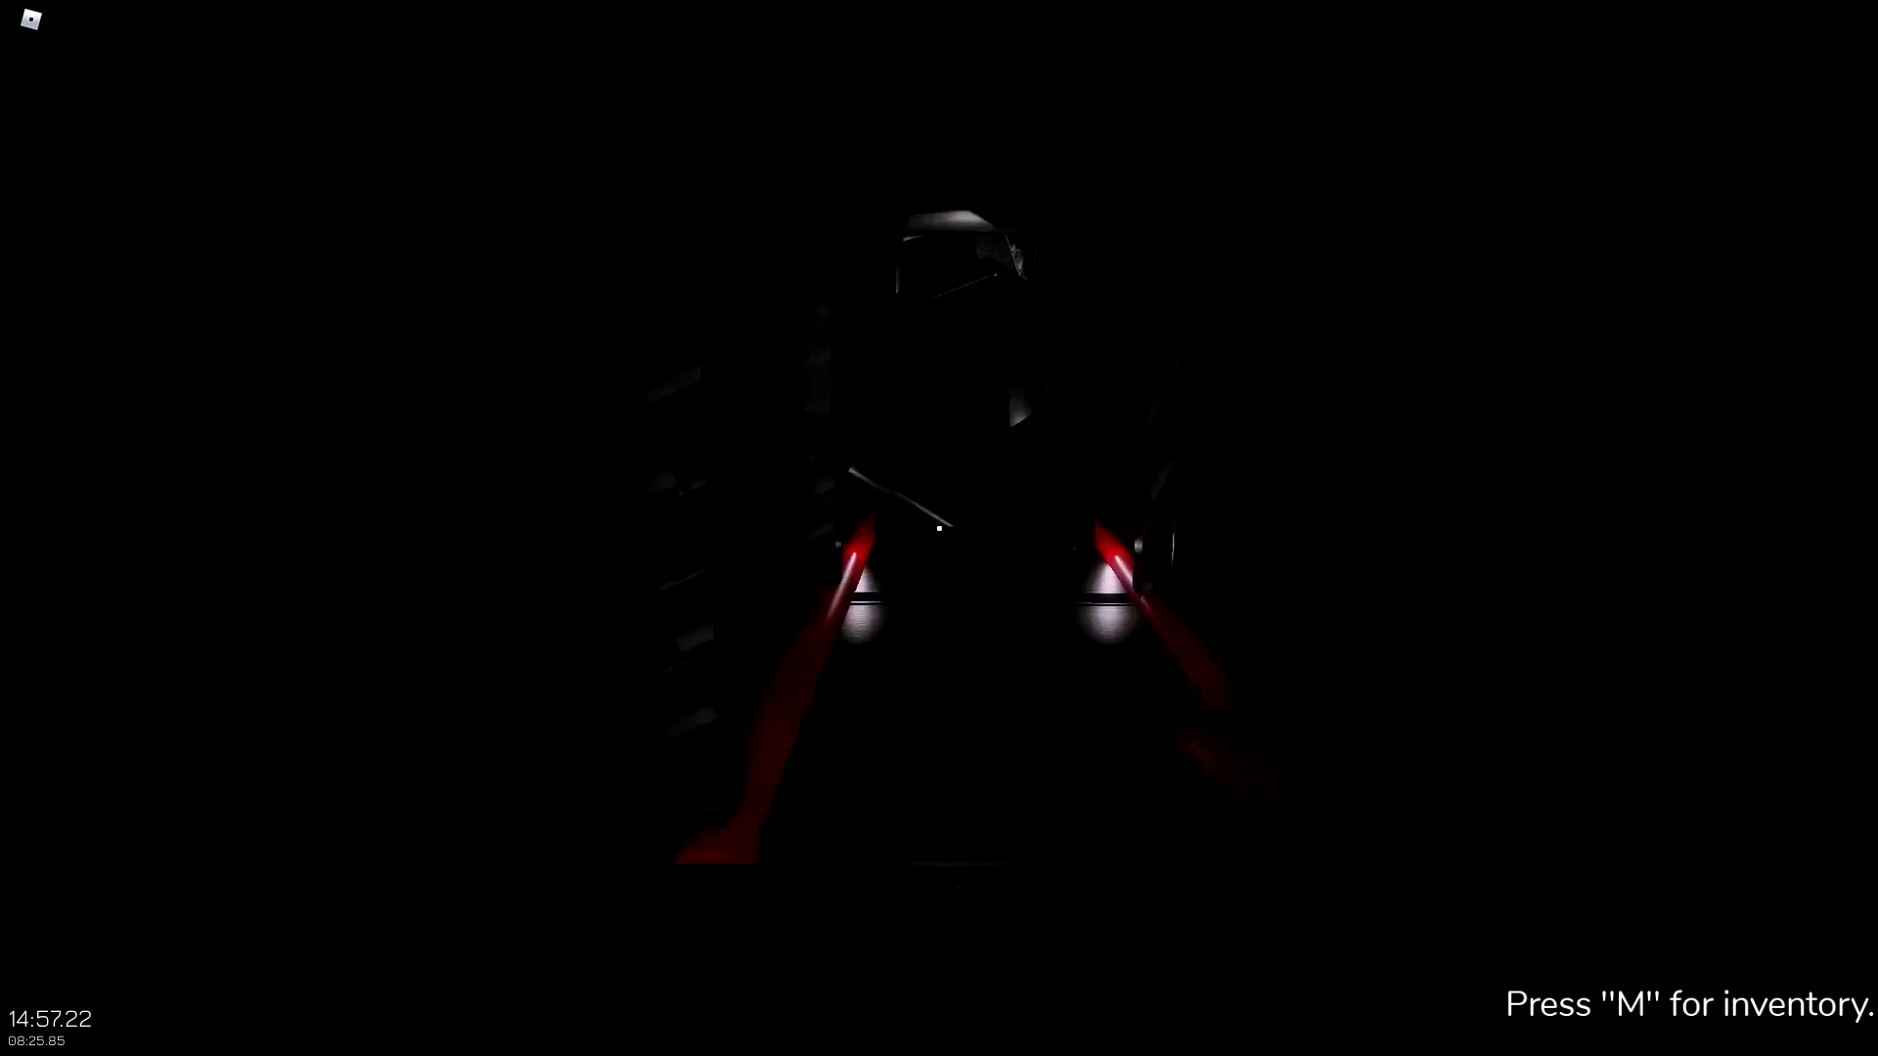
- Follow the red-railed walkway bearing left and climb the dark stairway
{"action": "key", "text": "w"}
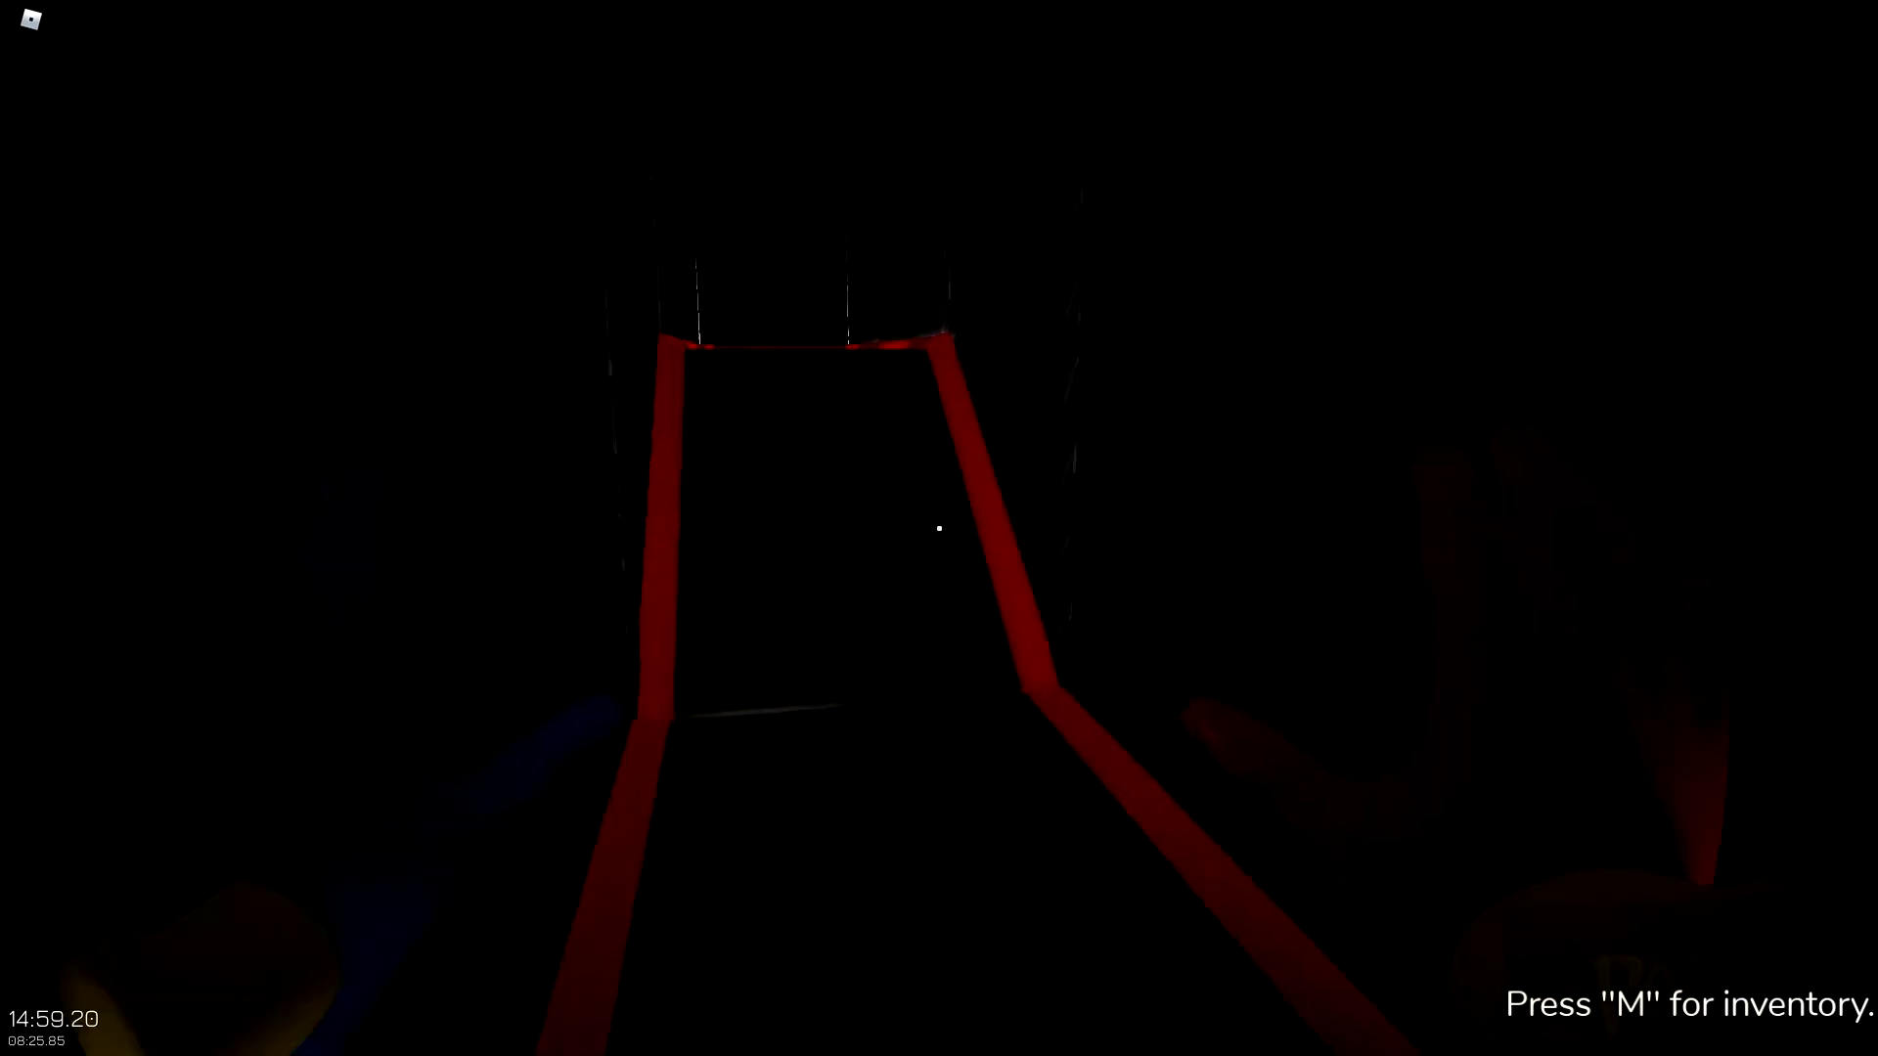
{"action": "key", "text": "w"}
{"action": "key", "text": "w"}
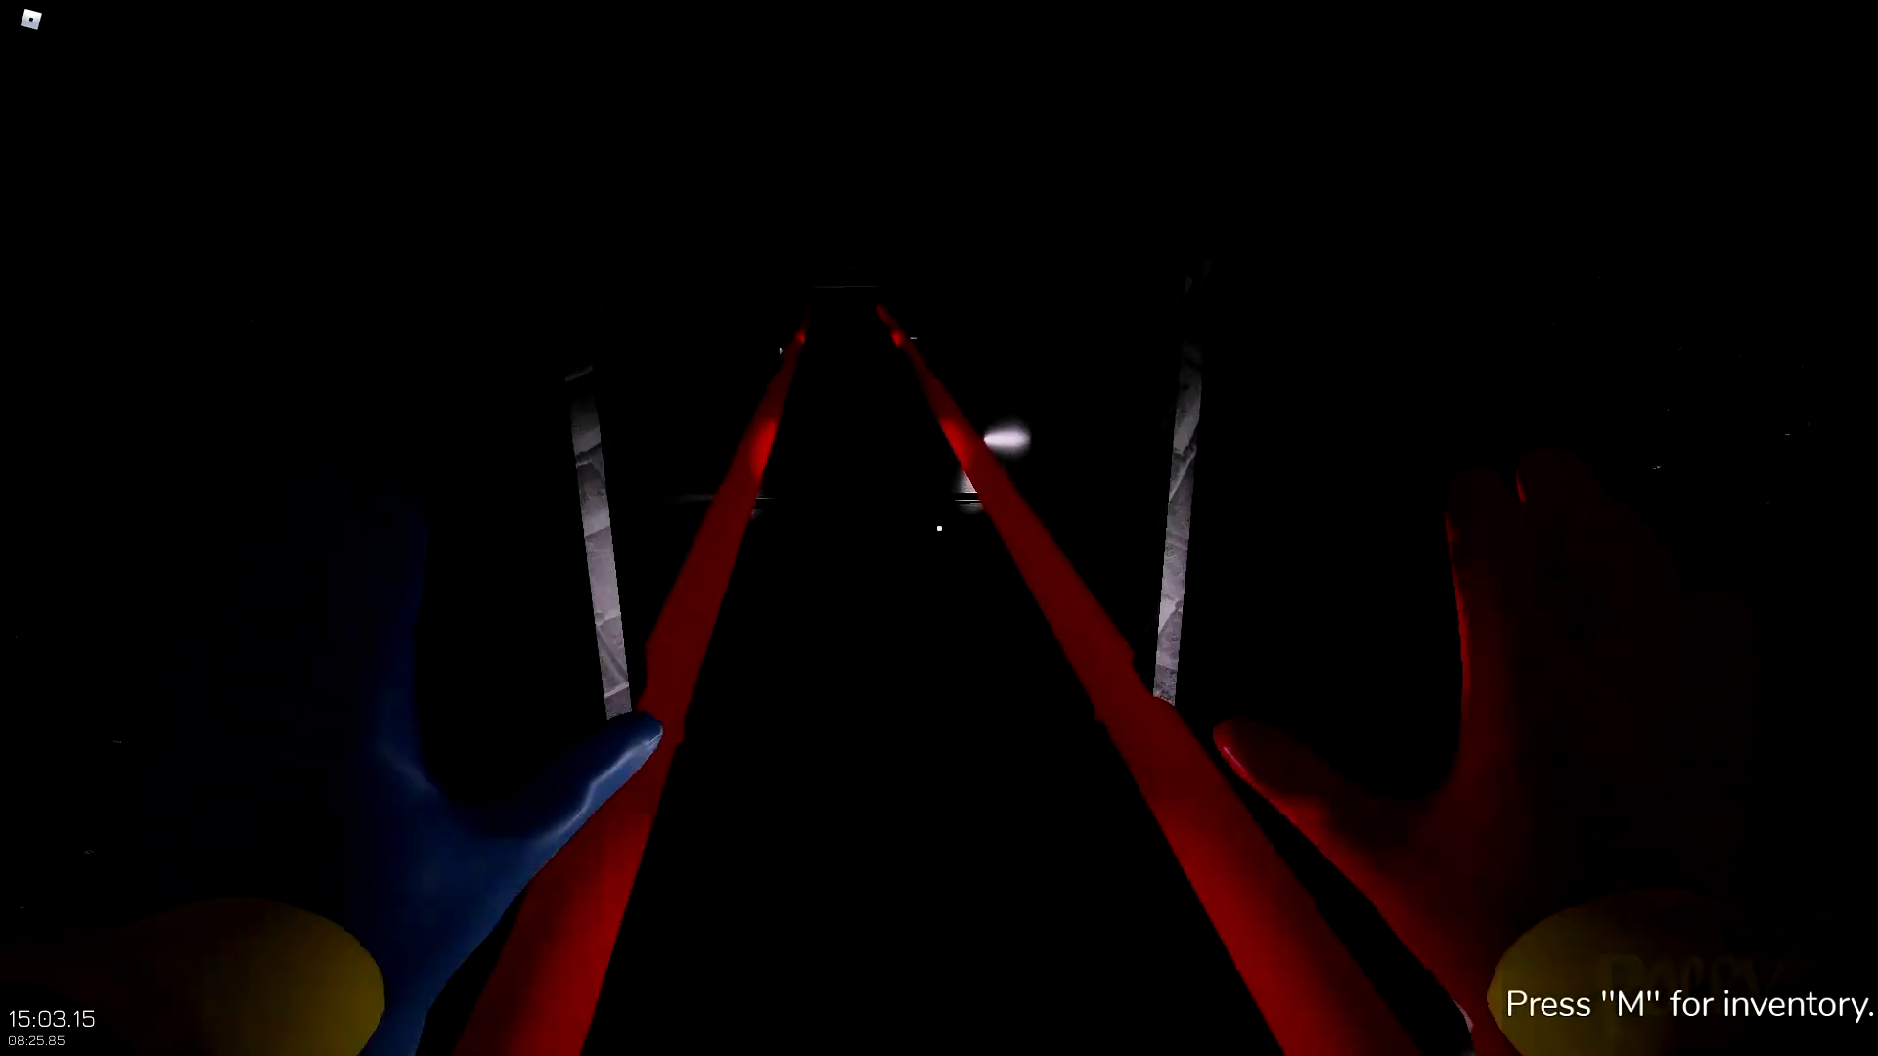
{"action": "key", "text": "w"}
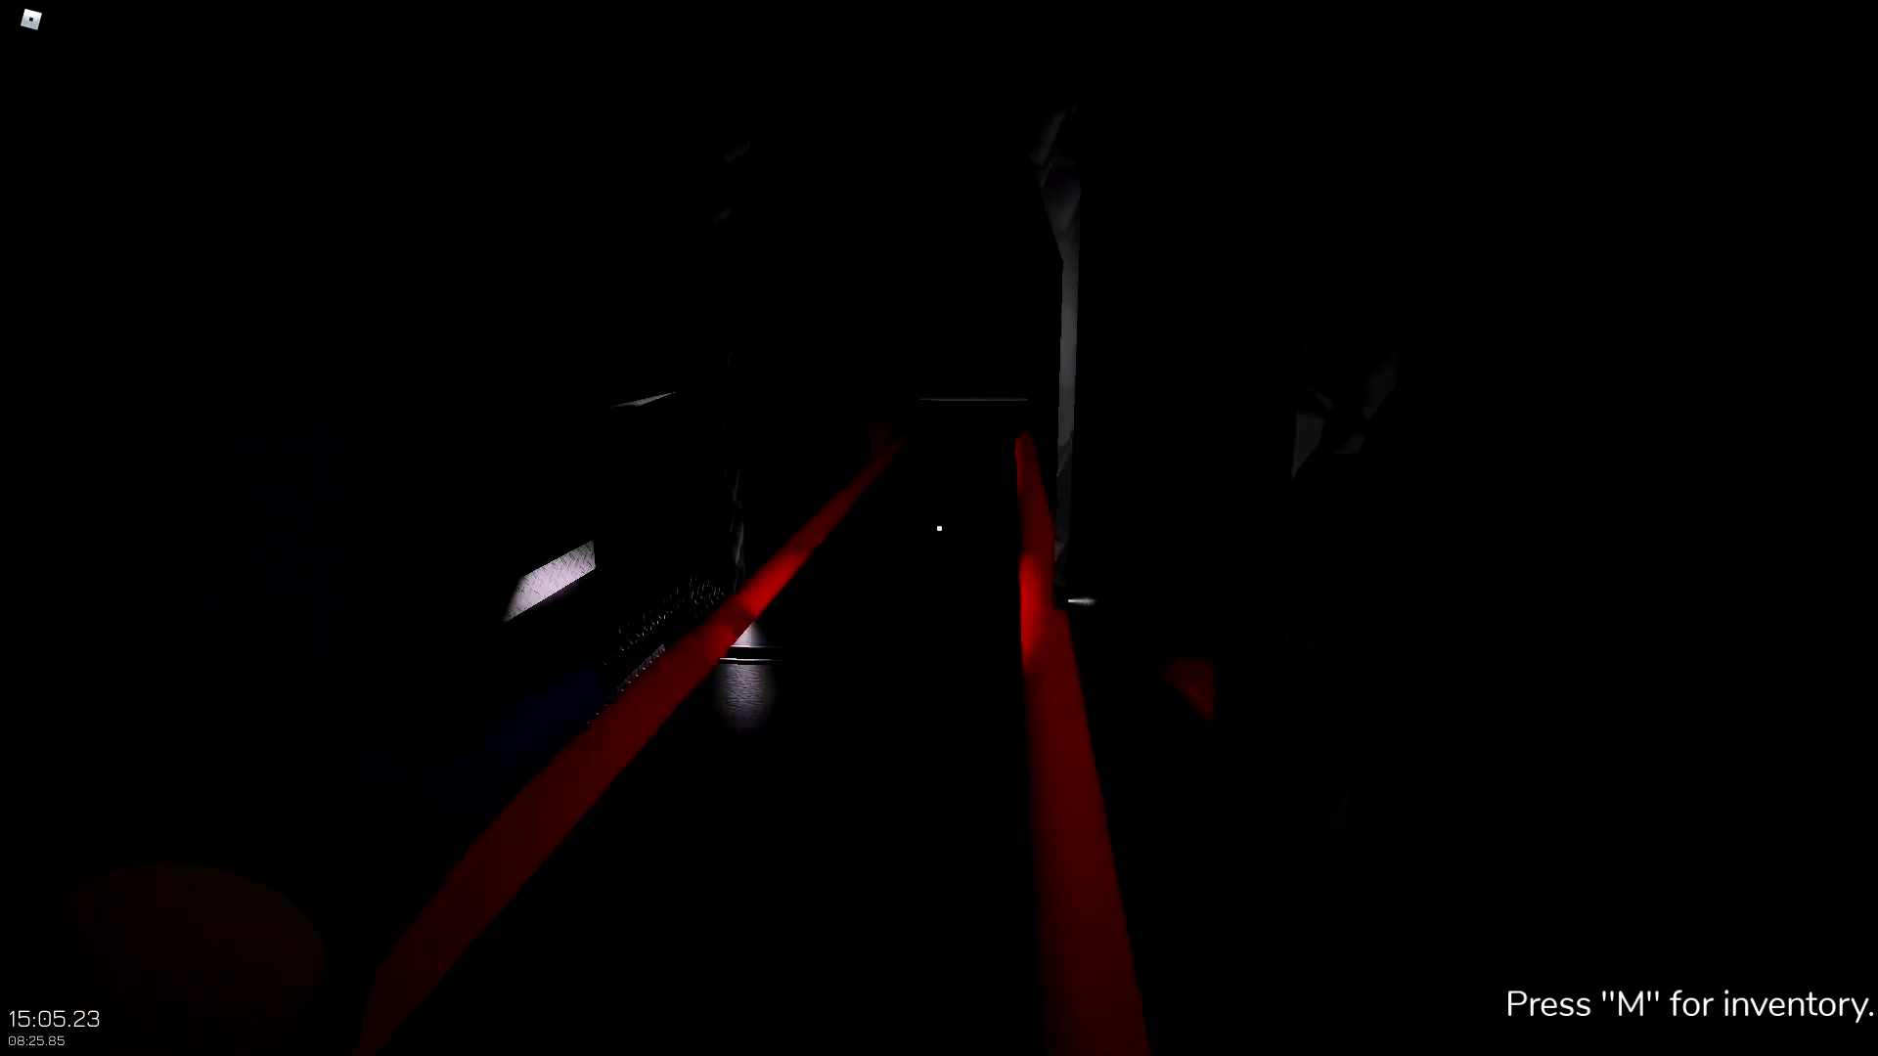
{"action": "key", "text": "w"}
{"action": "key", "text": "w"}
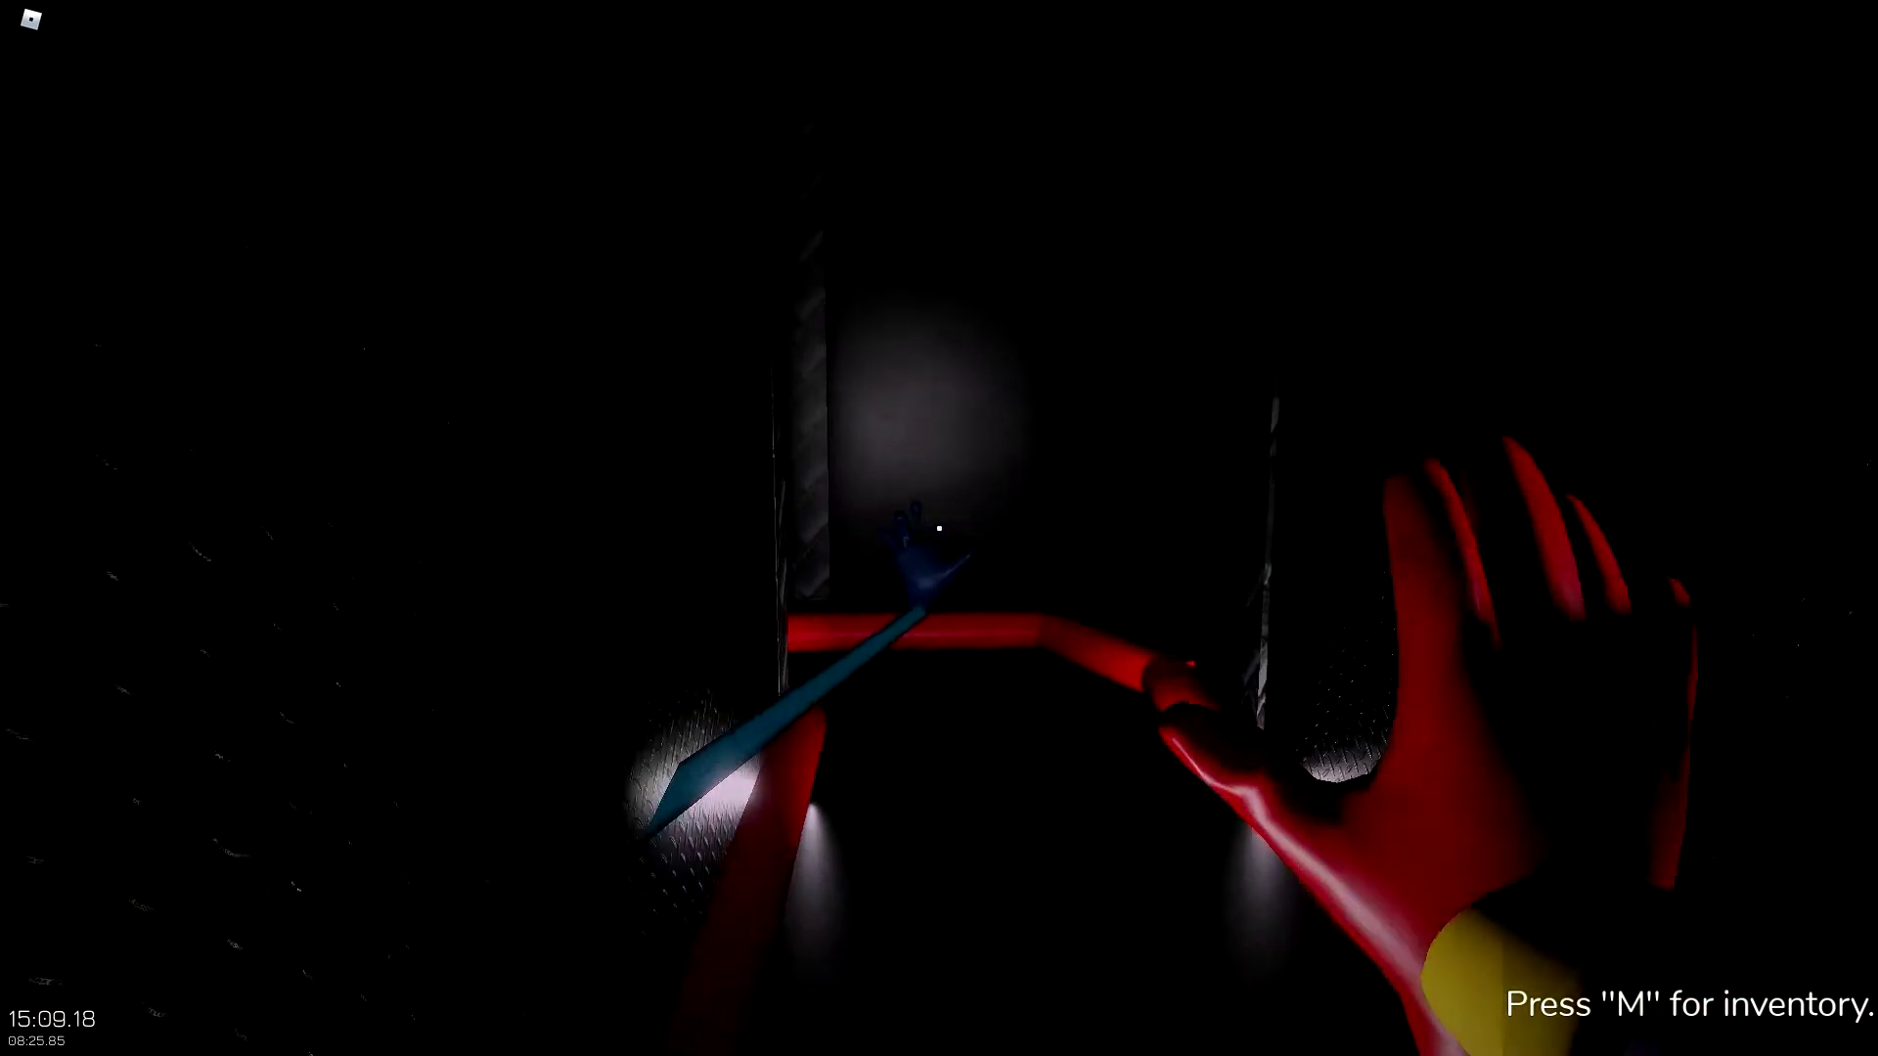
{"action": "key", "text": "w"}
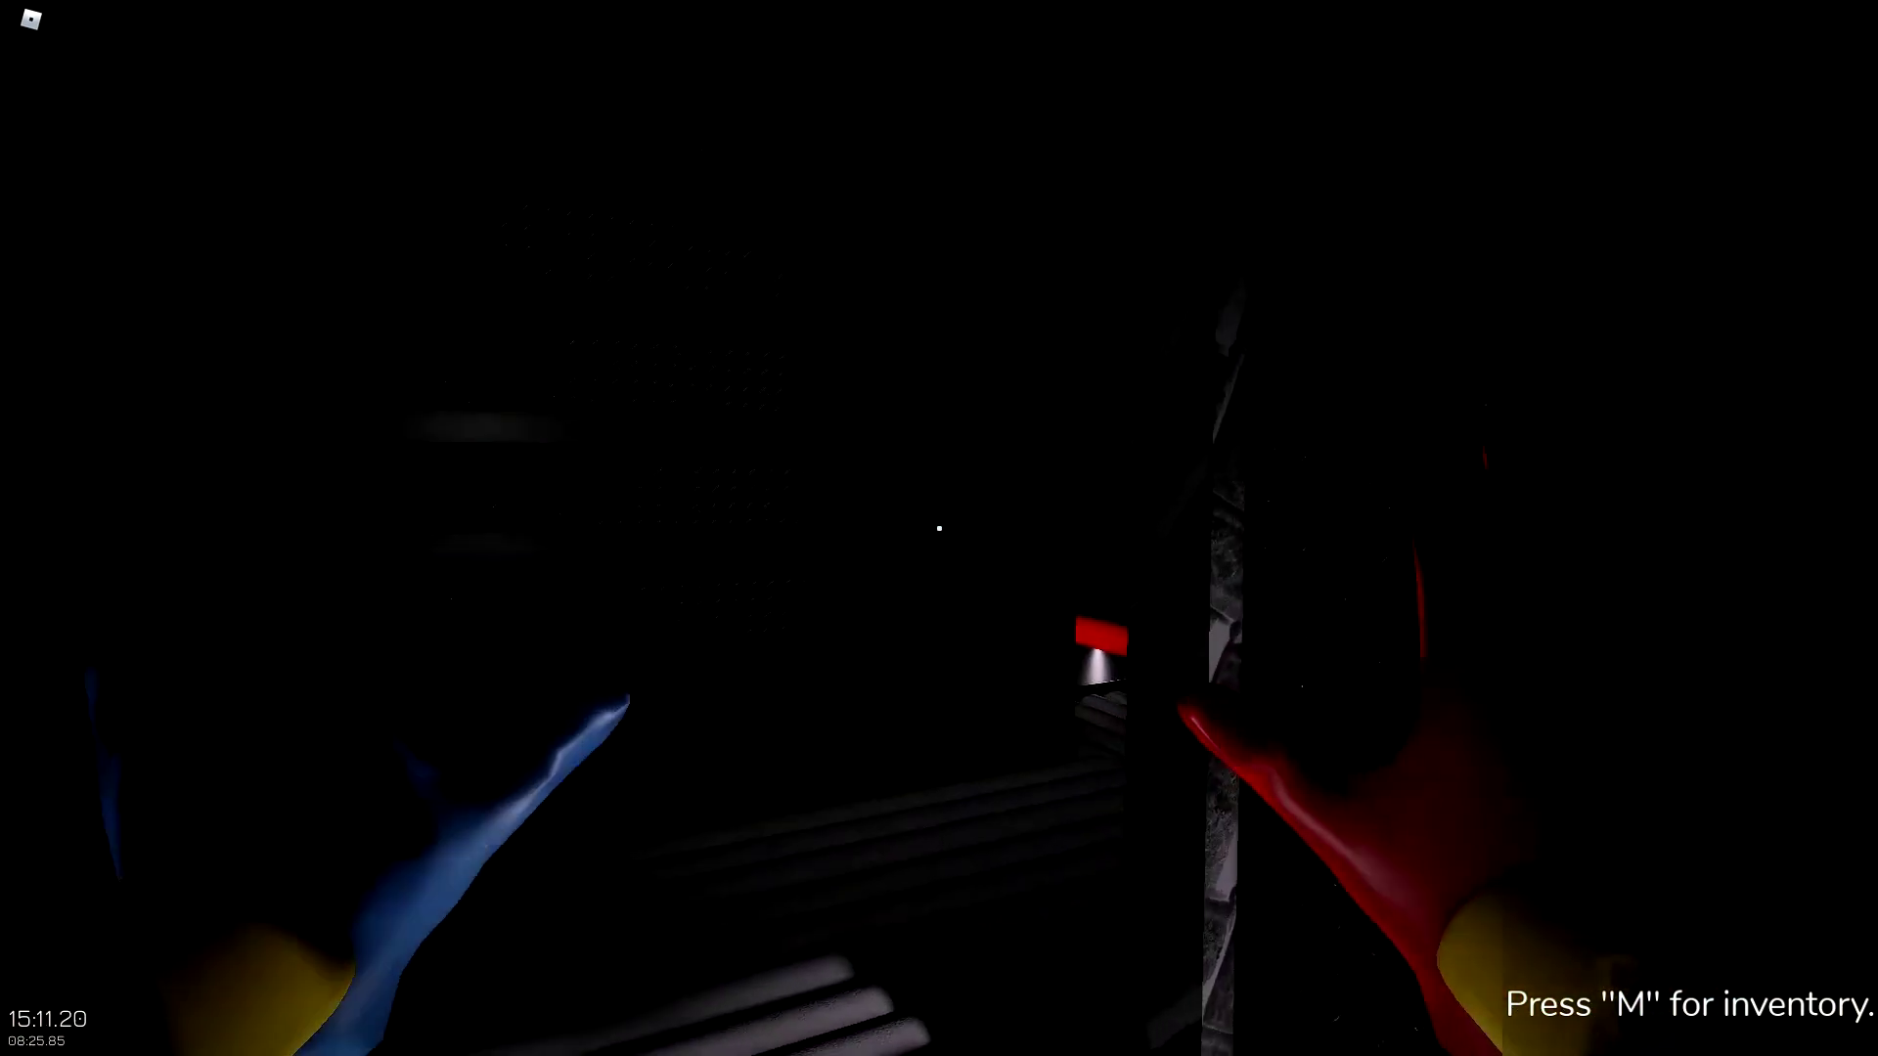
{"action": "key", "text": "w"}
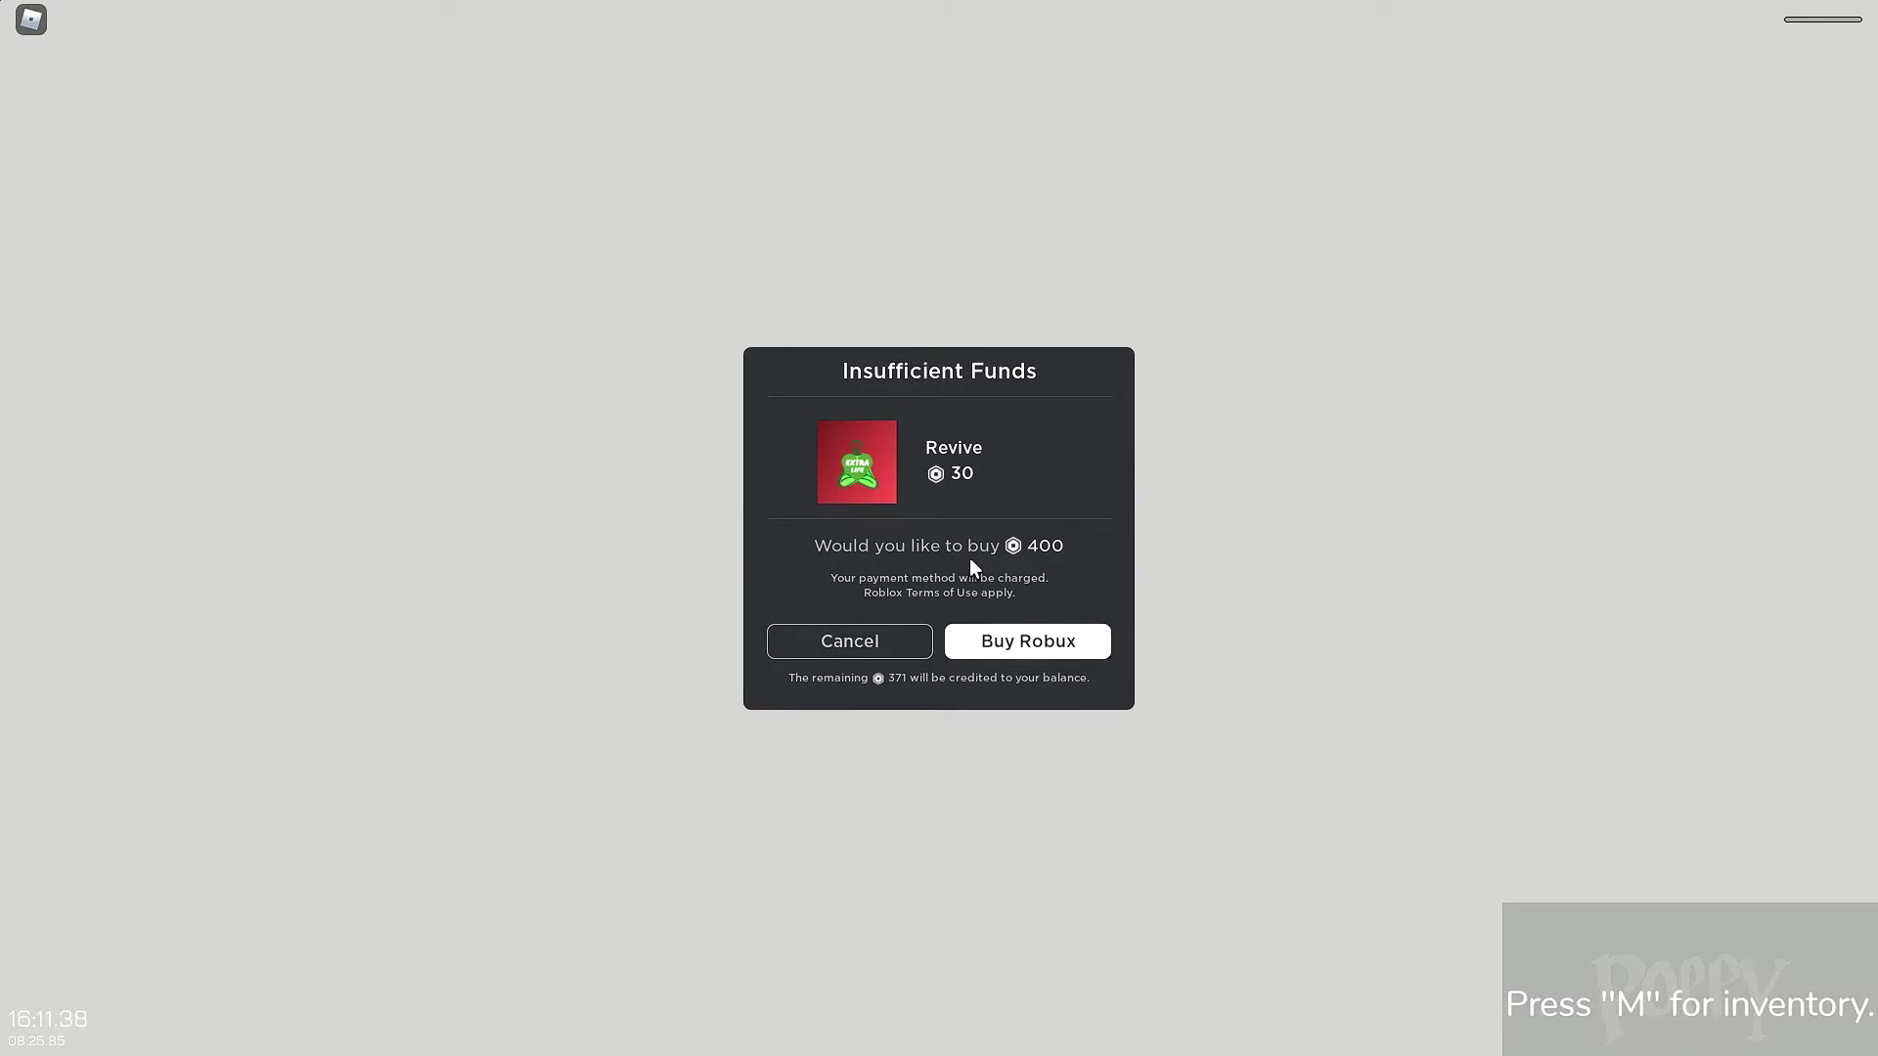
- Cancel the Robux revive, then open Poppy Playtime Co: Chapter 1 on Home and press Play
{"action": "left_click", "coordinate": [901, 675]}
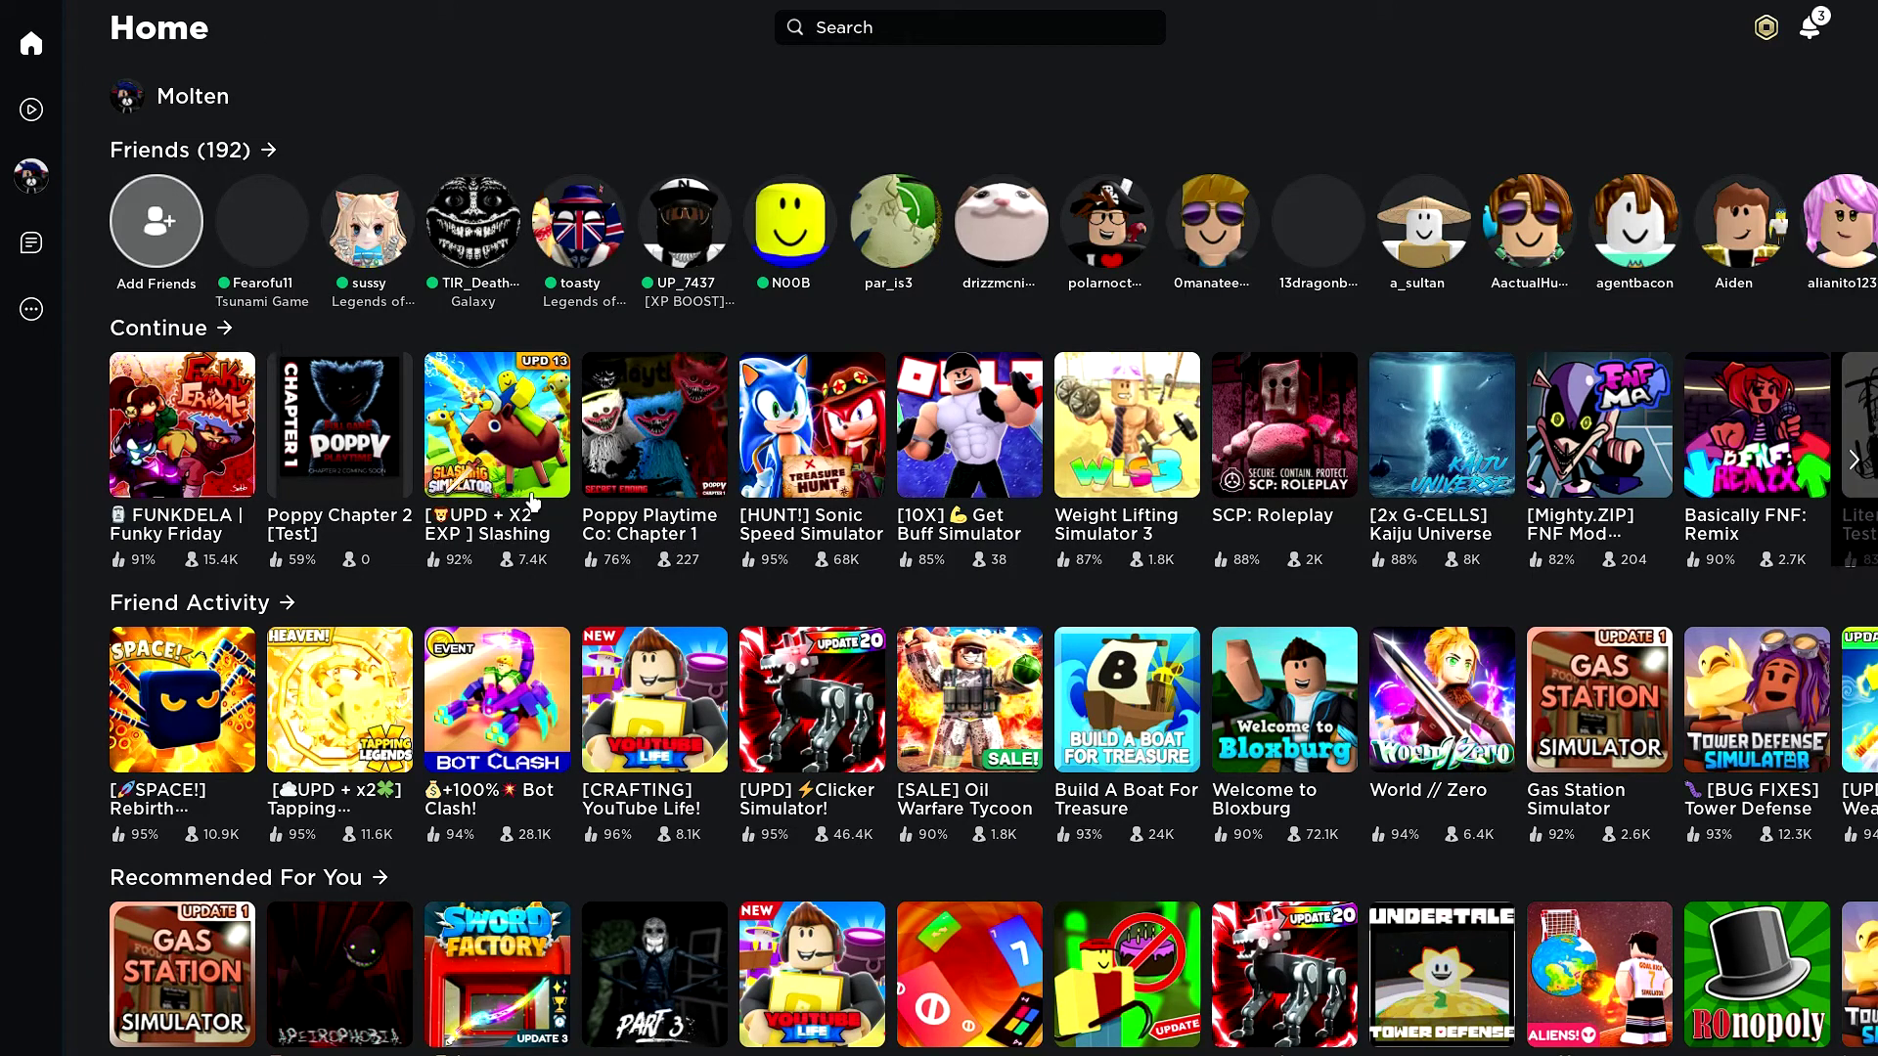
{"action": "left_click", "coordinate": [701, 458]}
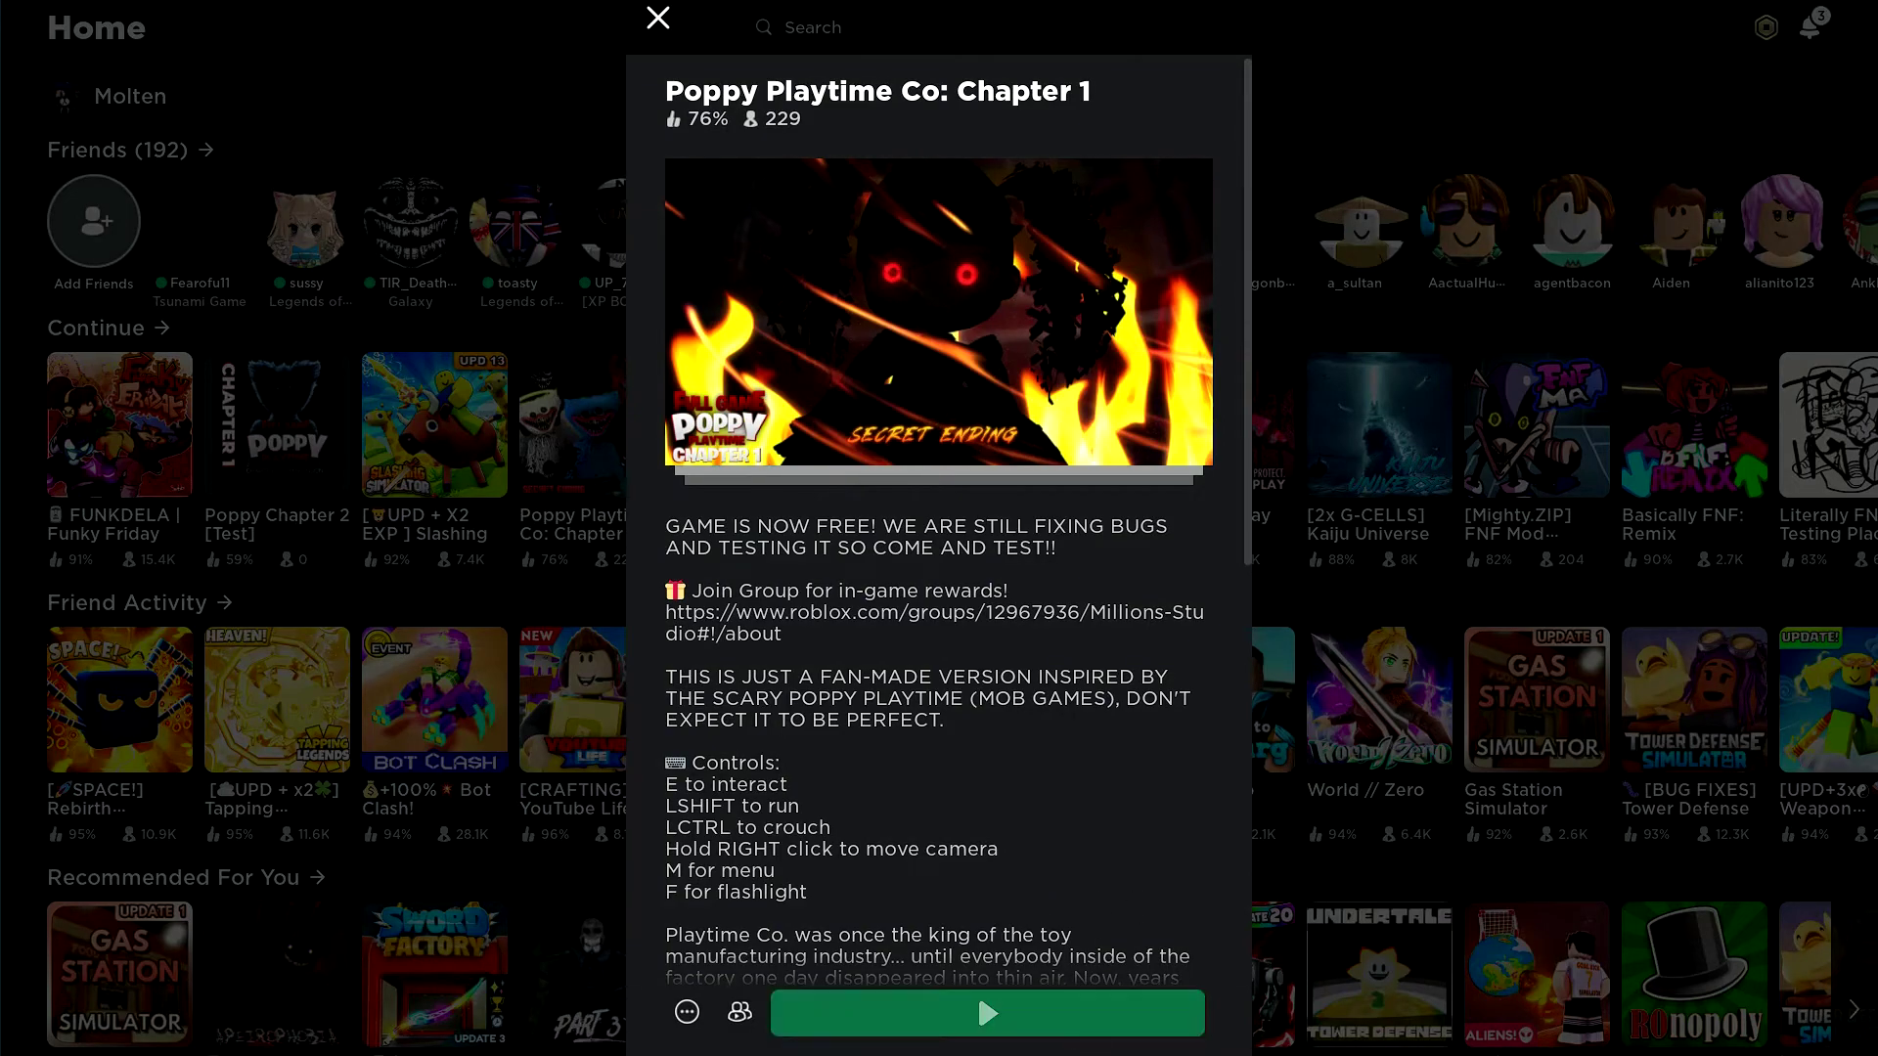
{"action": "left_click", "coordinate": [987, 1014]}
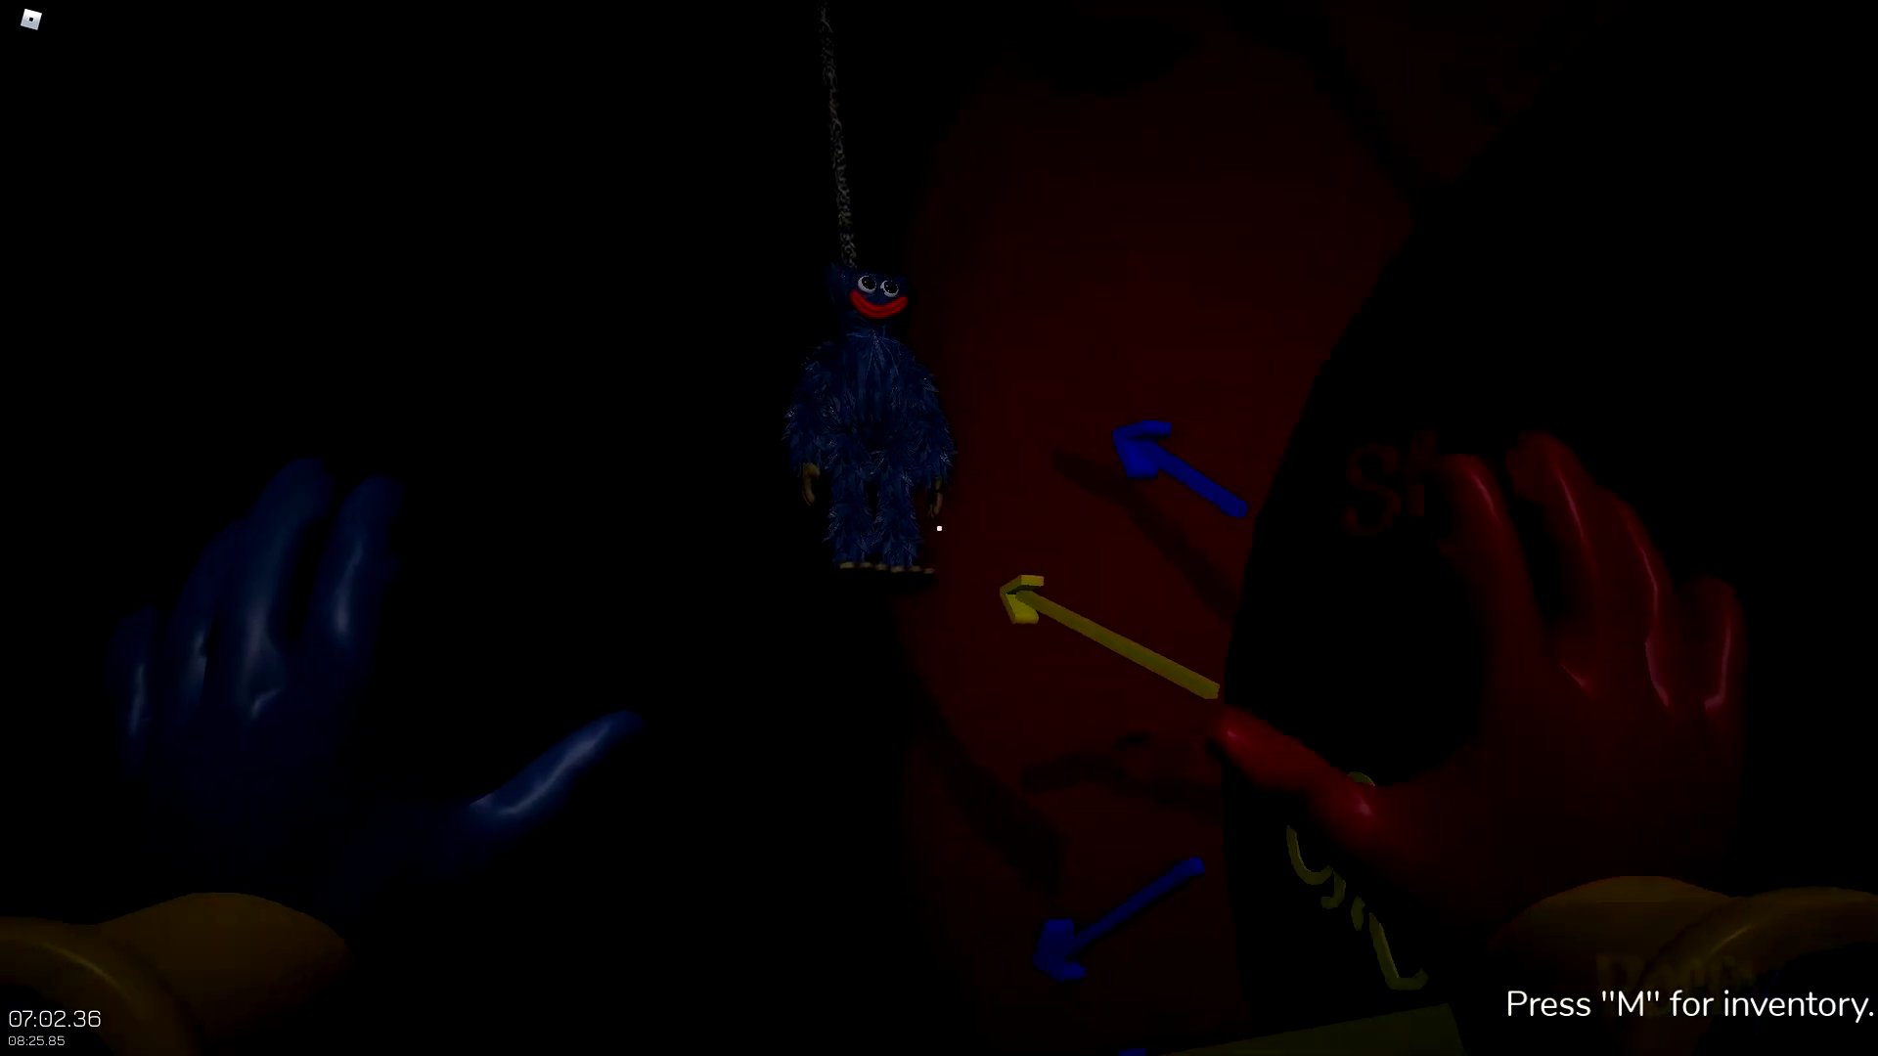
- Reach out to the dollhouse, then walk down the wallpapered corridor to the red-lit door
{"action": "key", "text": "e"}
{"action": "key", "text": "w"}
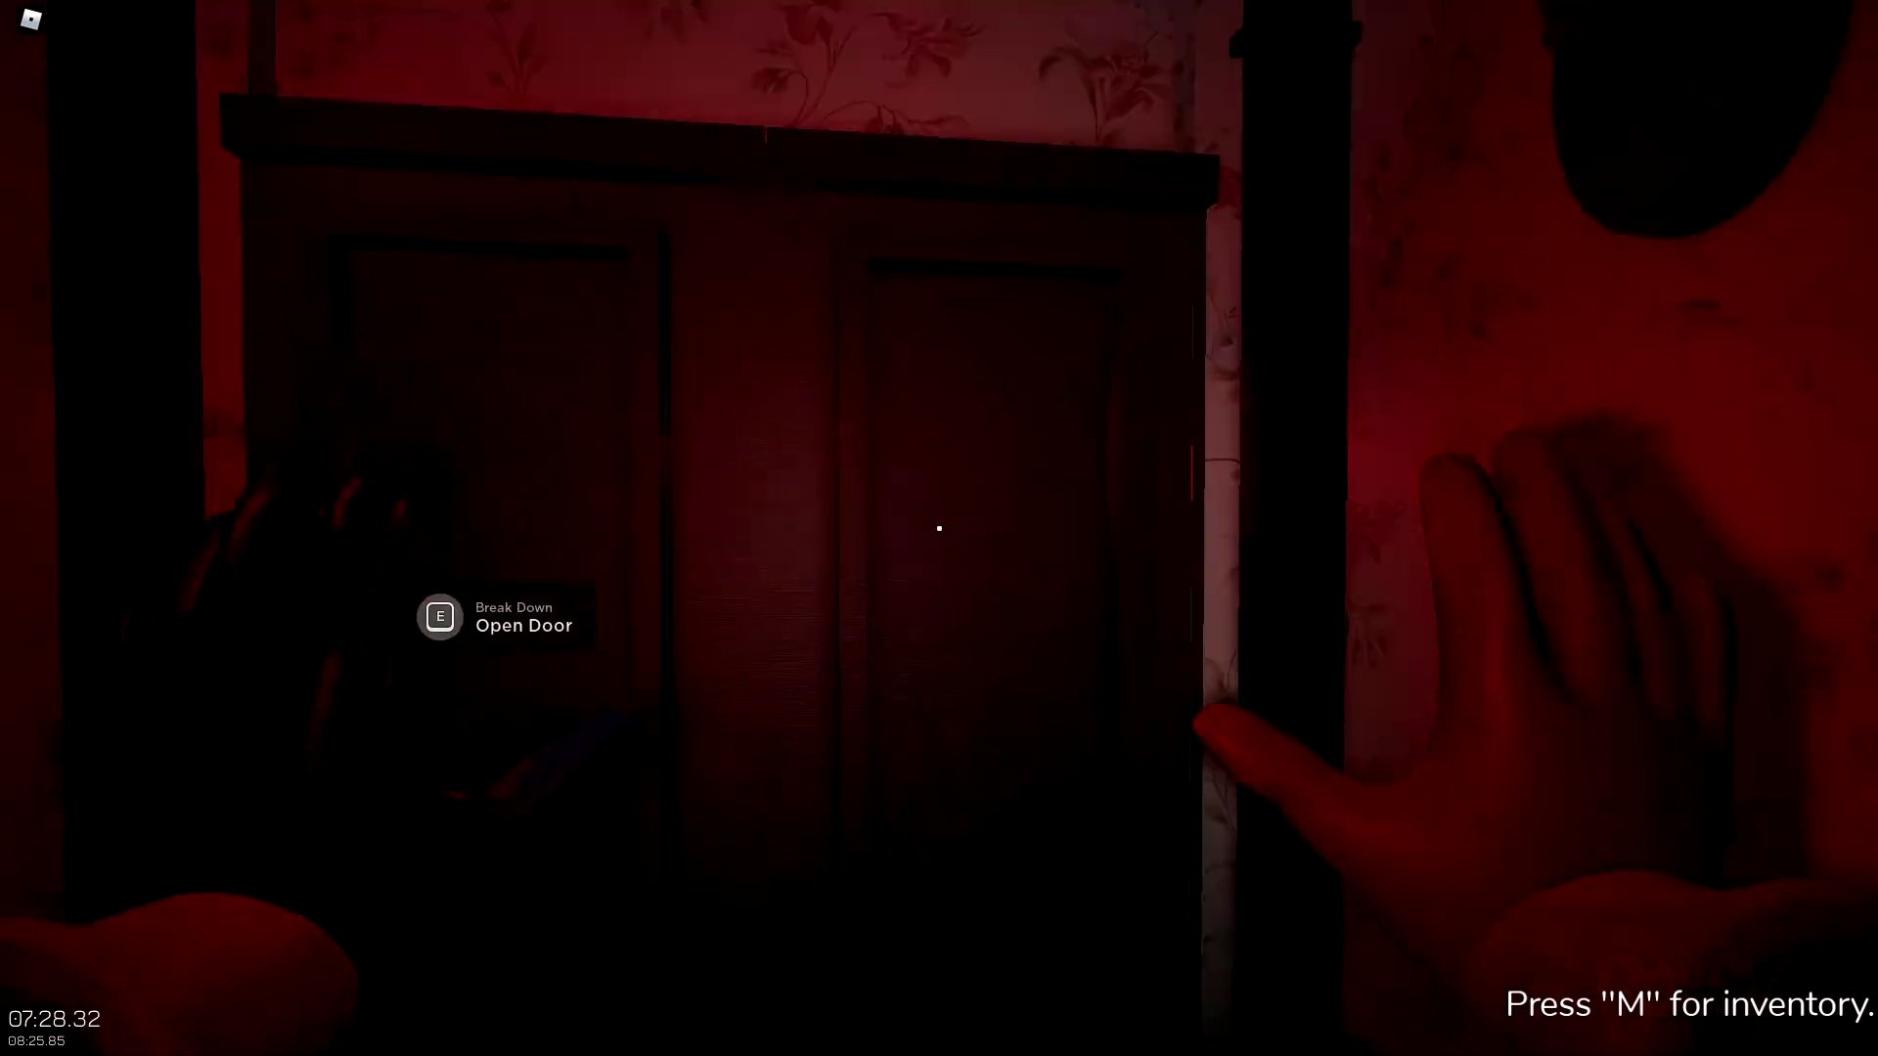
- Open the red-lit door and walk up to the glowing cabinet
{"action": "key", "text": "e"}
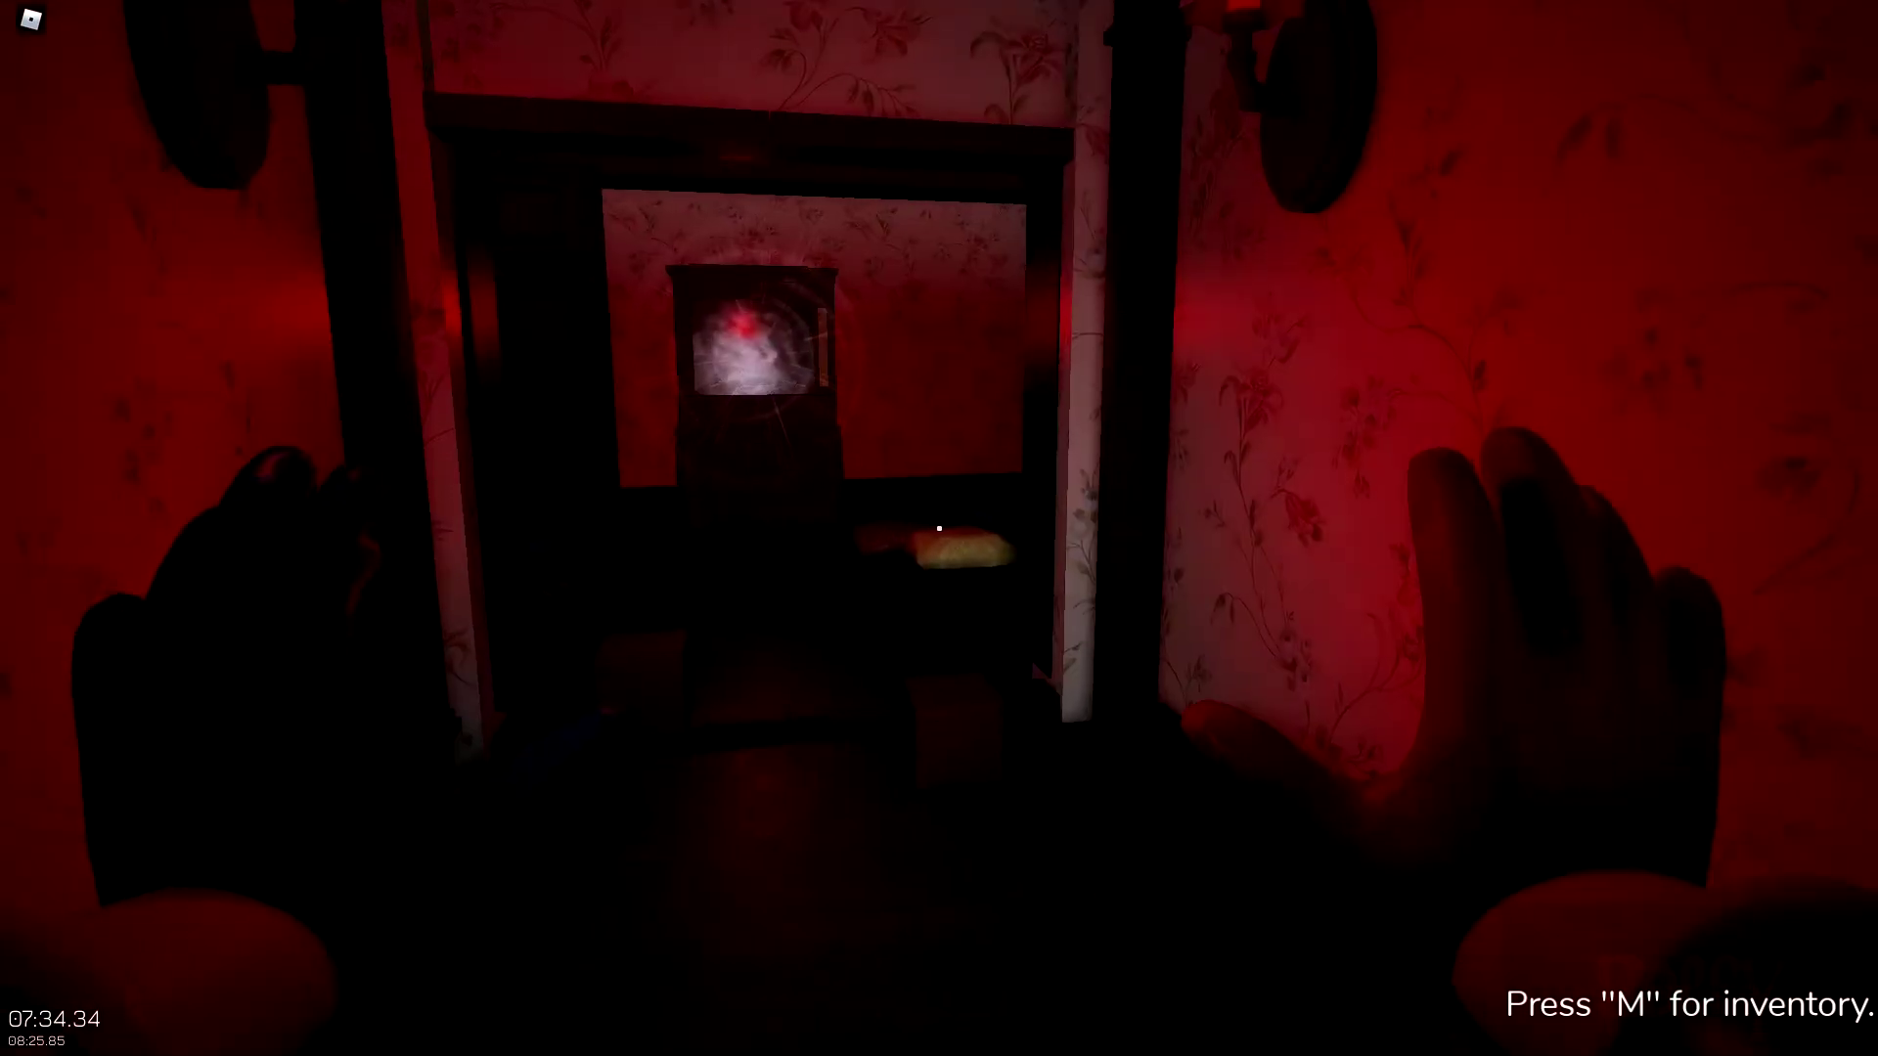
{"action": "key", "text": "w"}
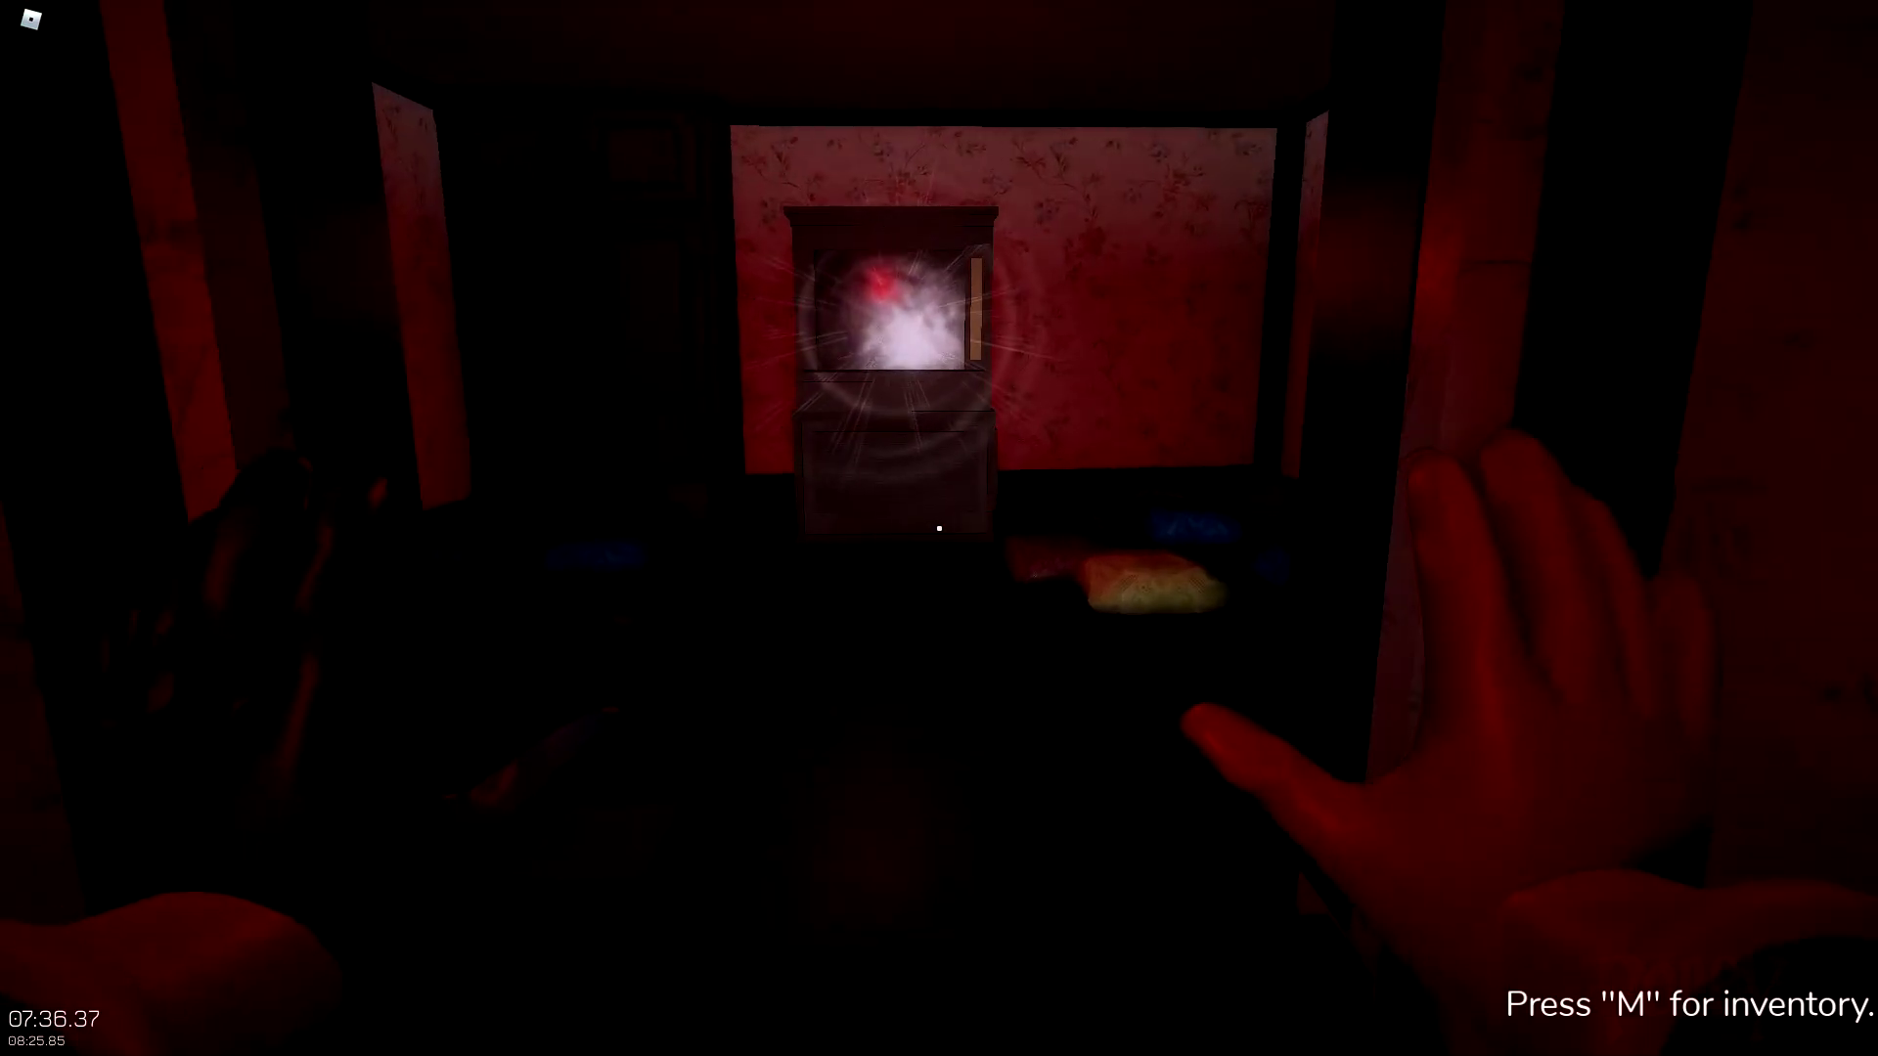
{"action": "left_click", "coordinate": [940, 529]}
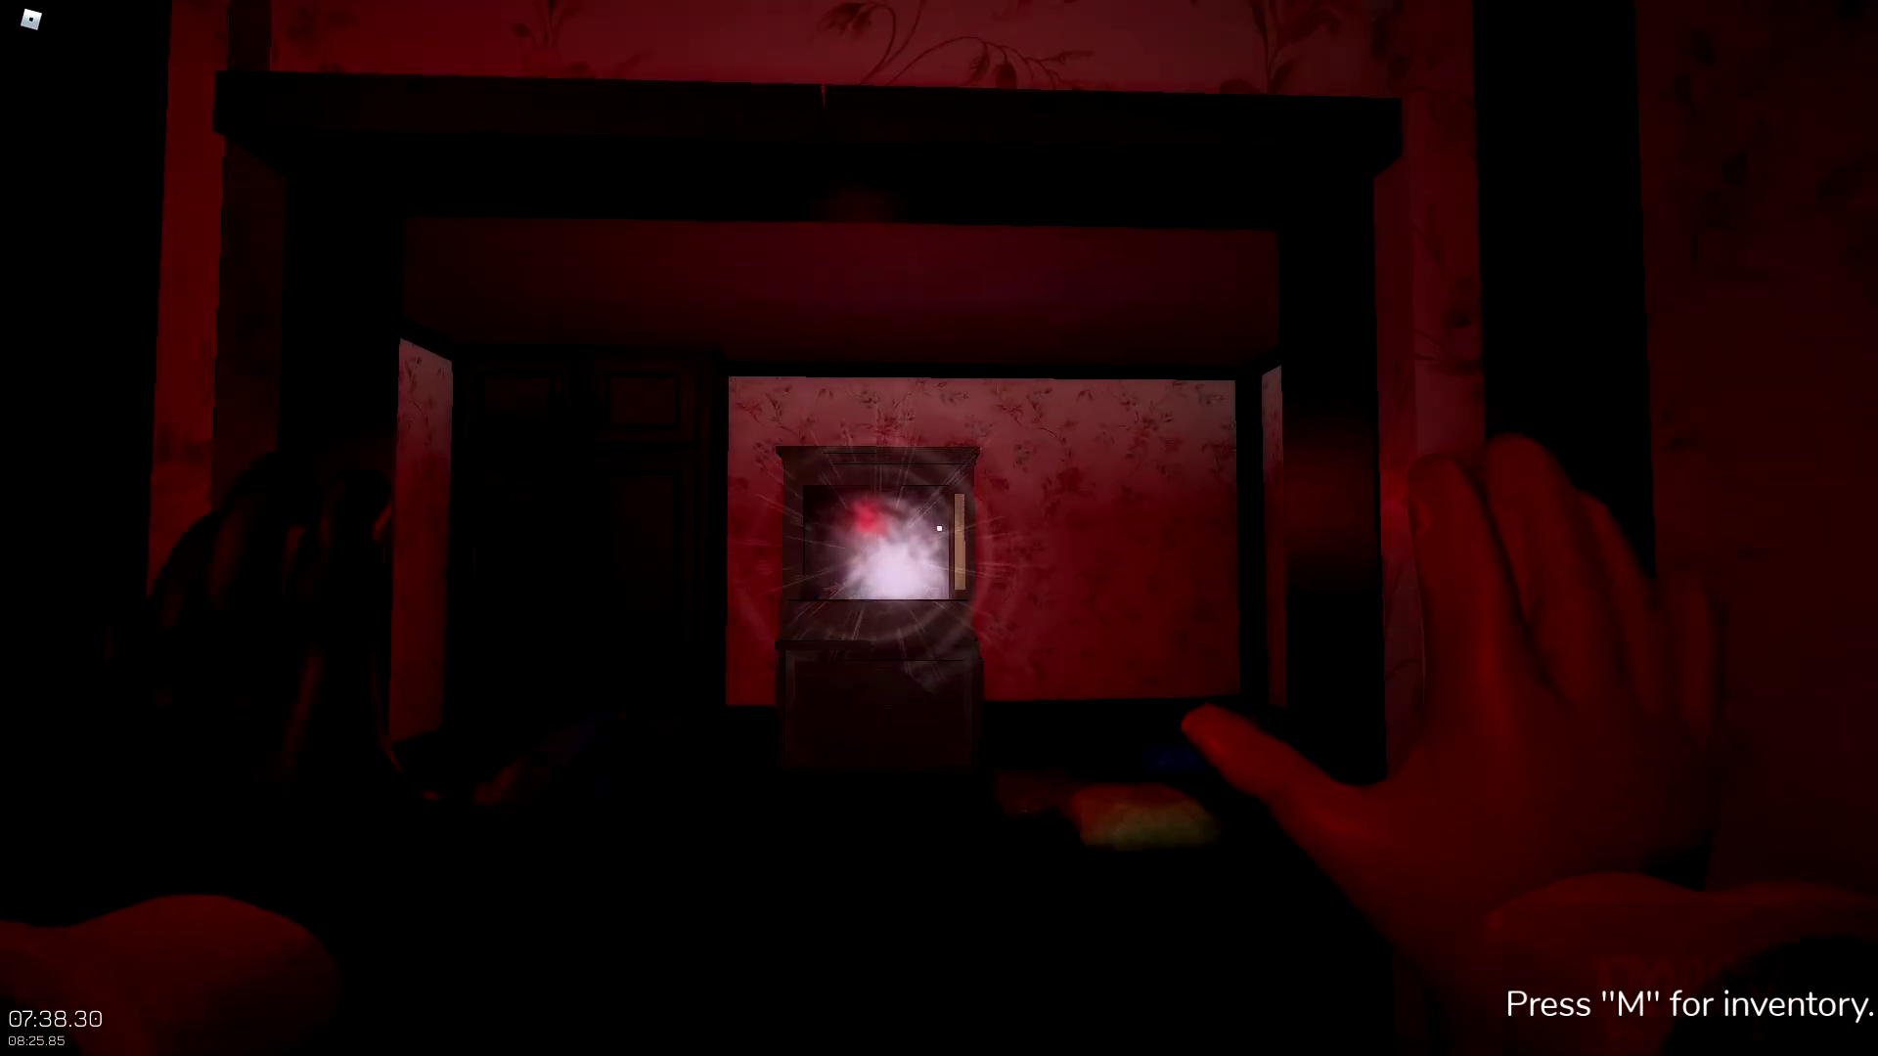
{"action": "key", "text": "w"}
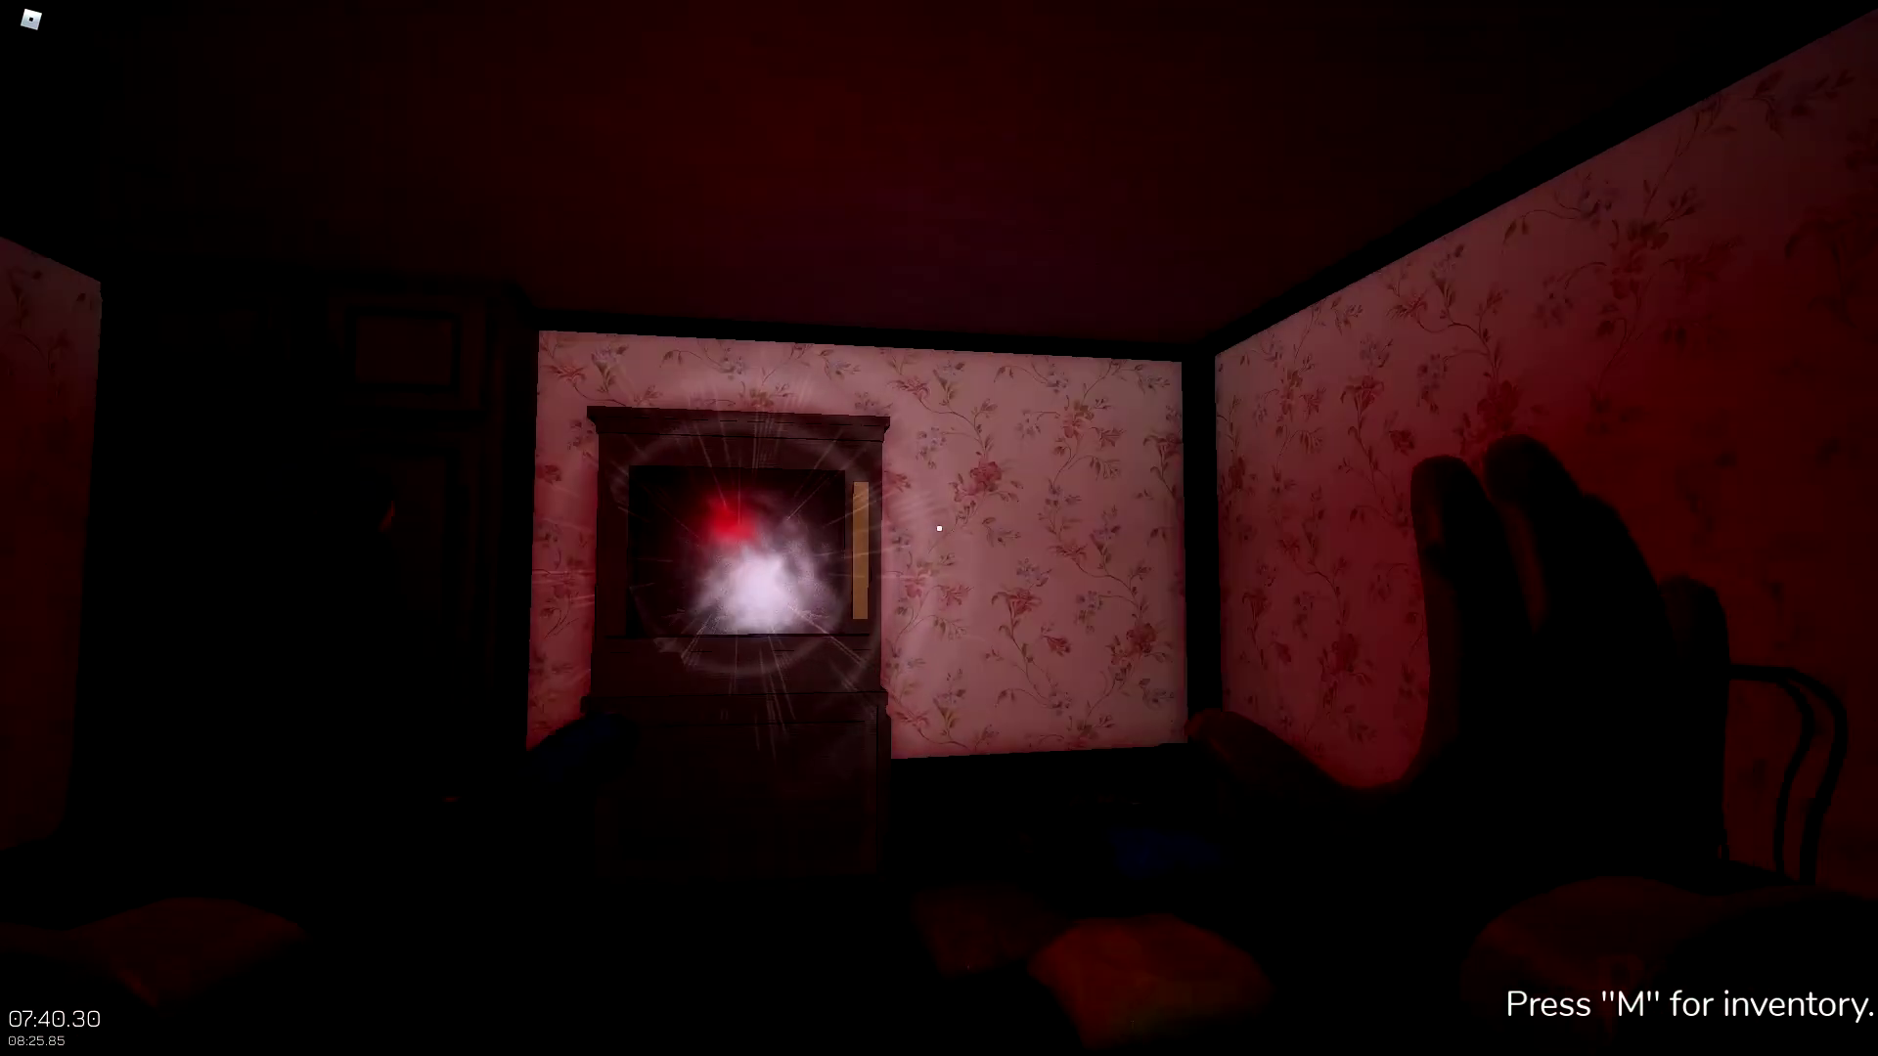
{"action": "key", "text": "w"}
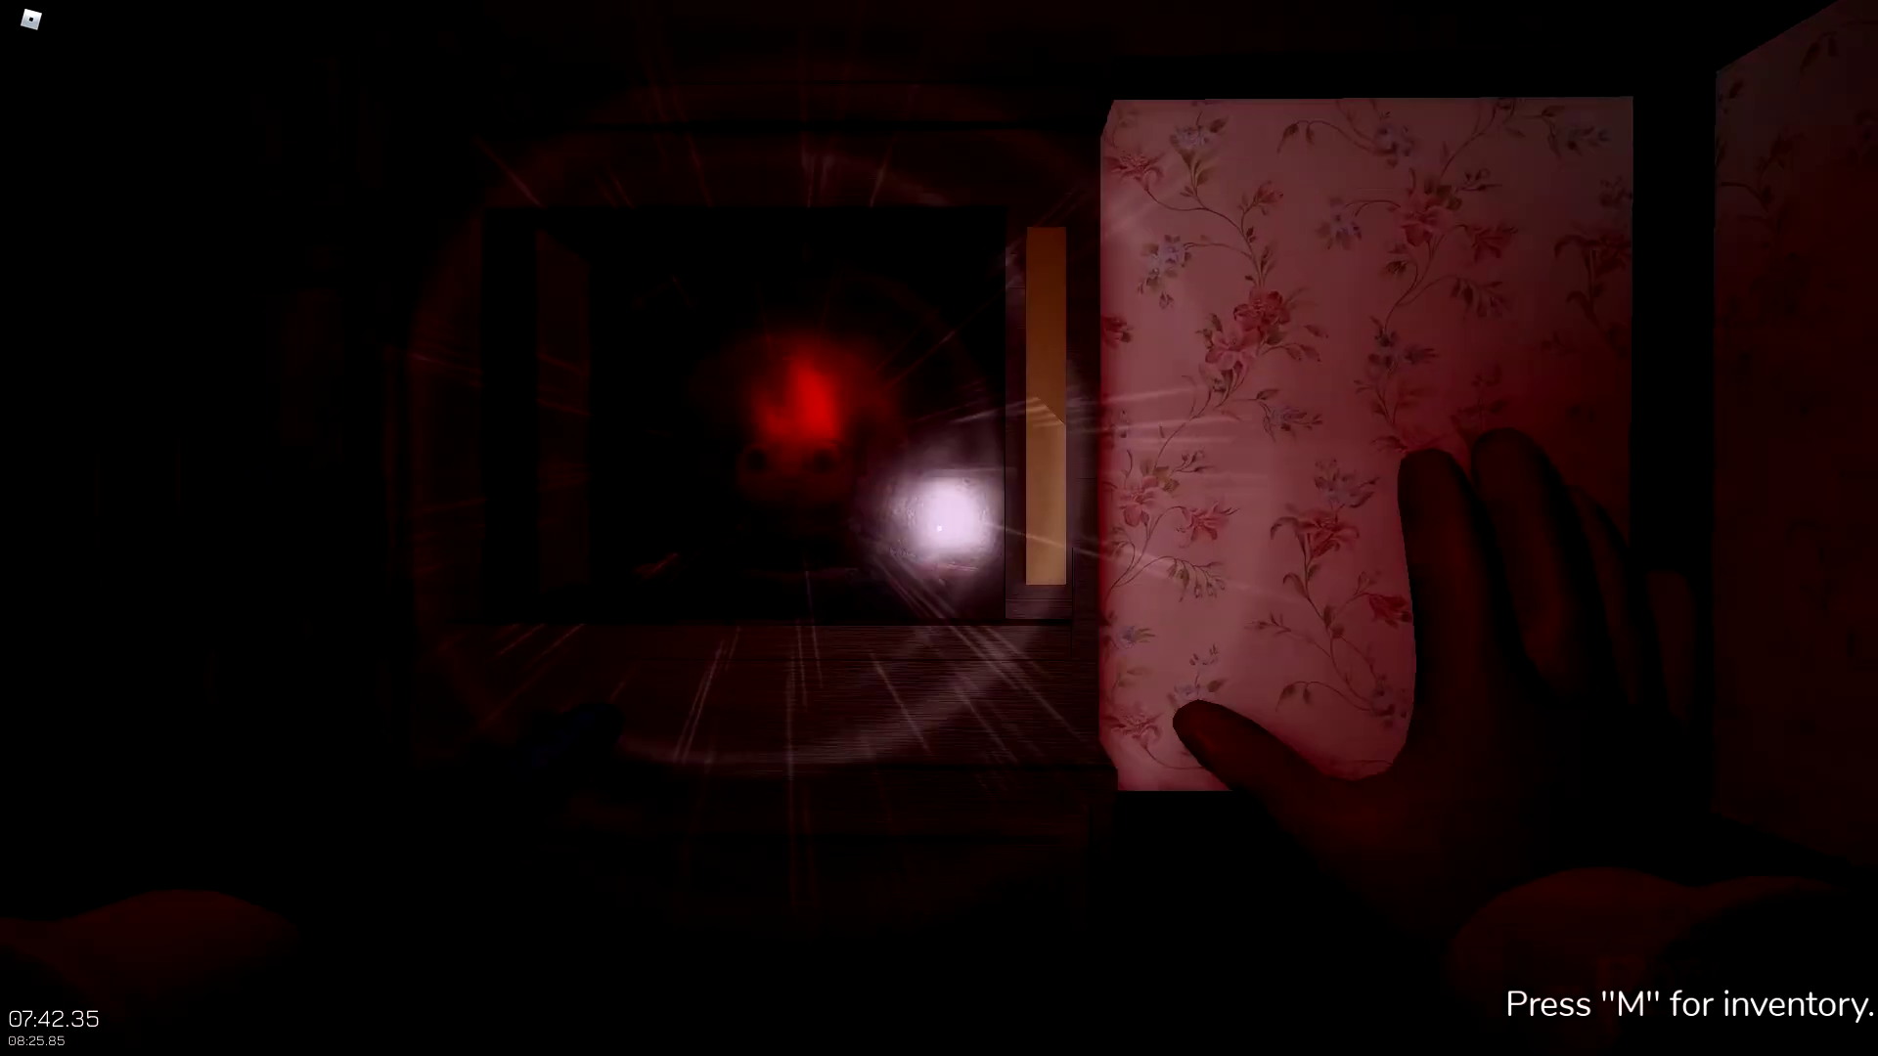
- Grab at the glowing case repeatedly until it opens and releases the Poppy doll
{"action": "left_click", "coordinate": [940, 530]}
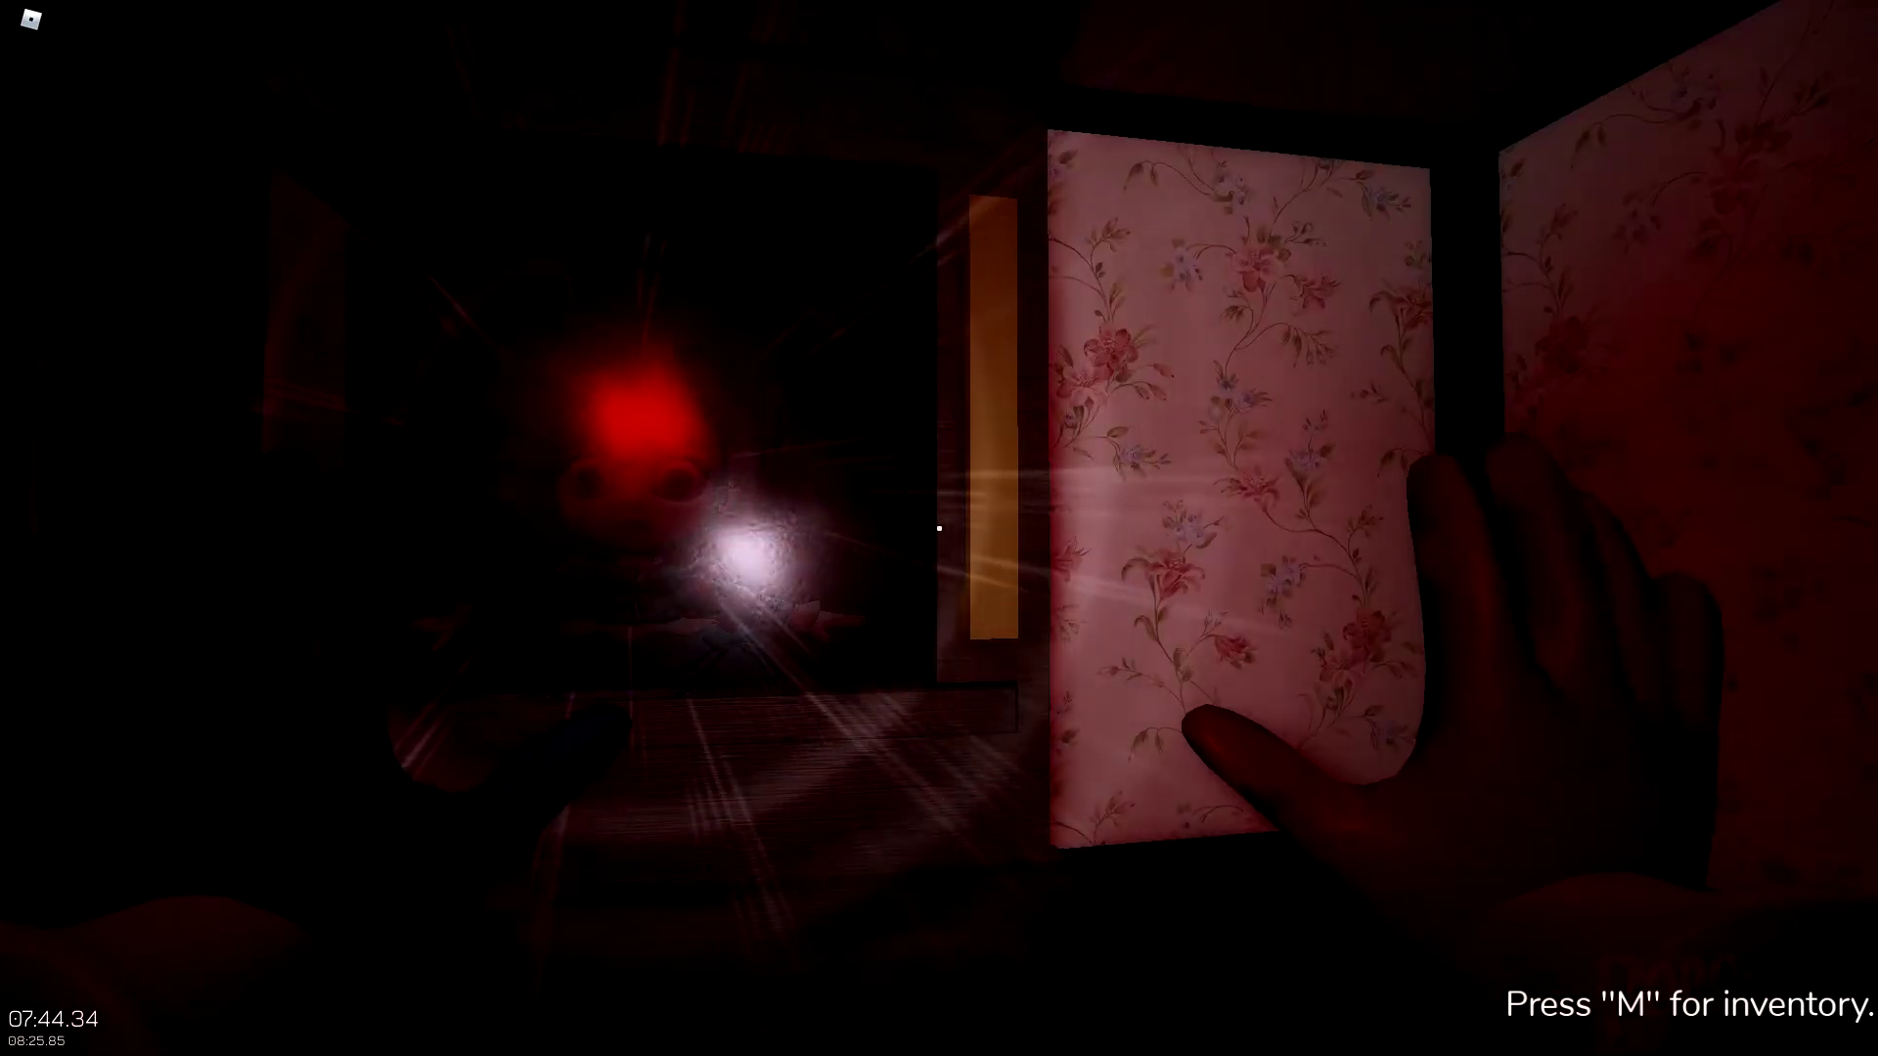
{"action": "left_click", "coordinate": [939, 528]}
{"action": "left_click", "coordinate": [940, 529]}
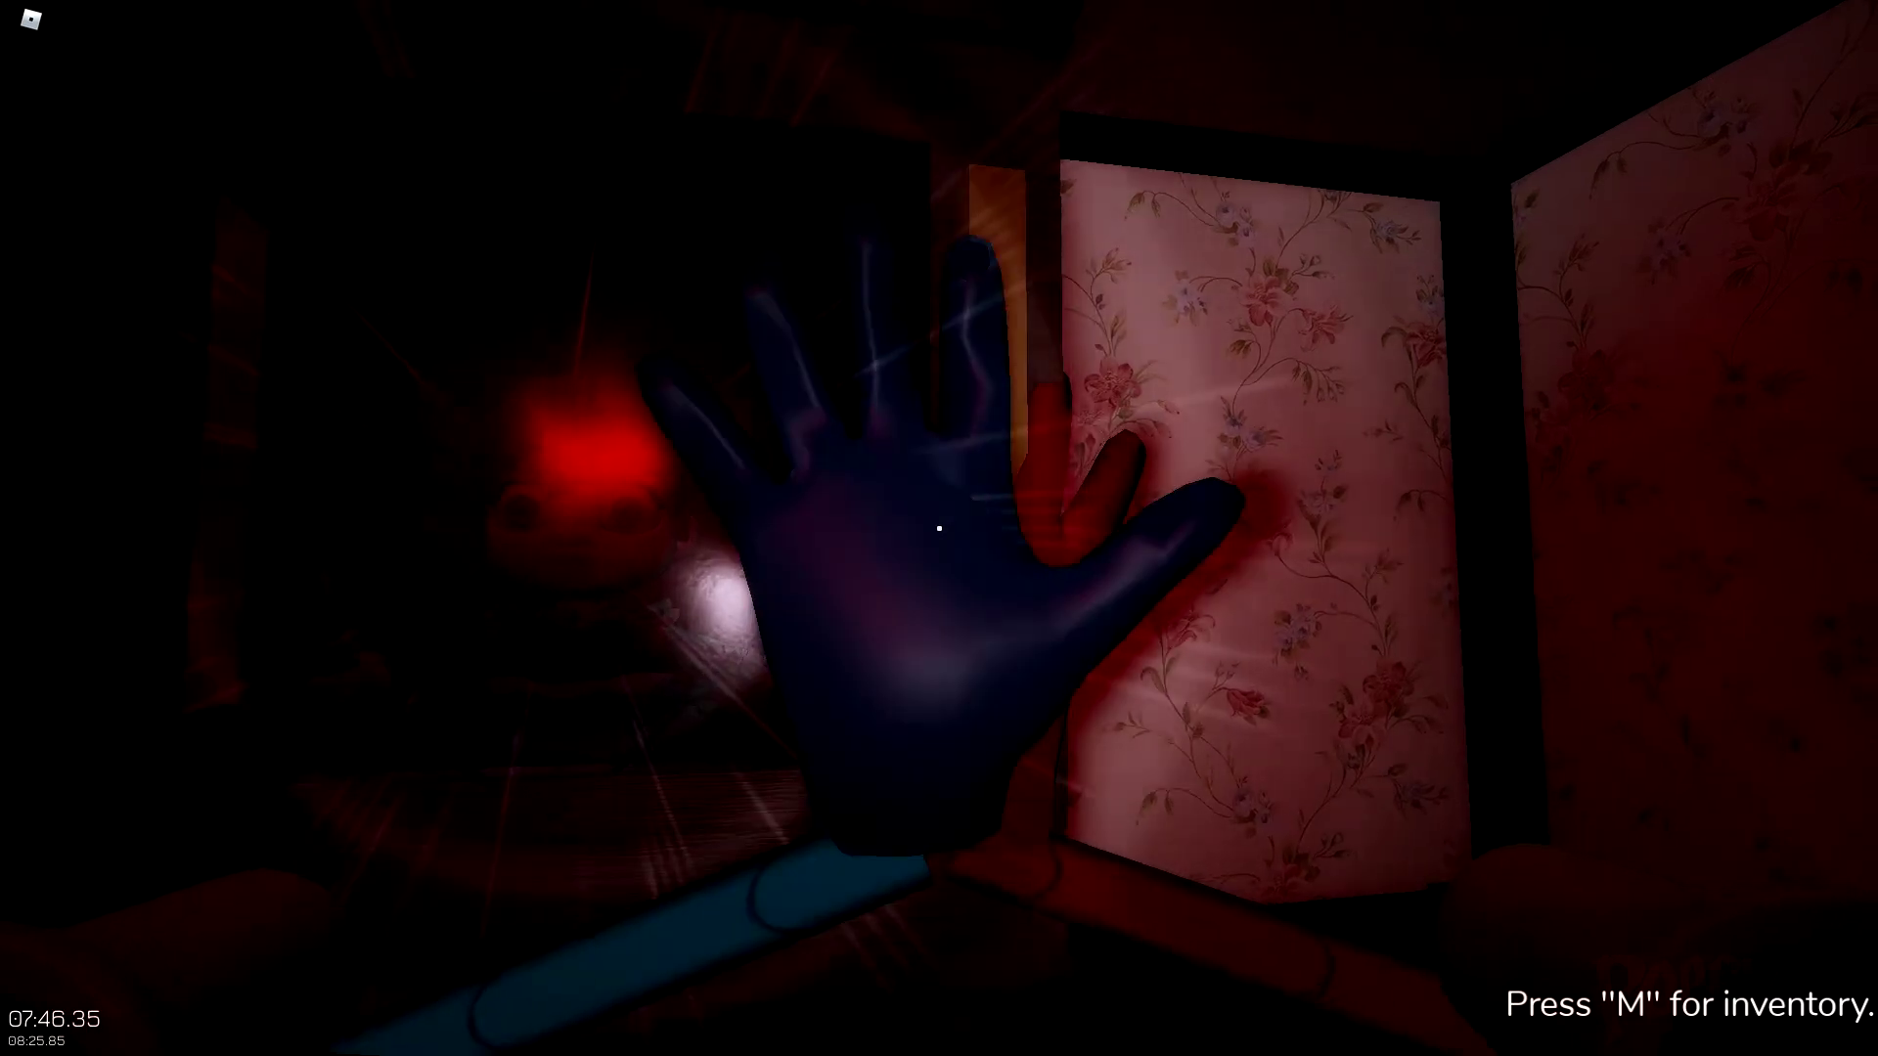
{"action": "left_click_drag", "start_coordinate": [941, 529], "coordinate": [1028, 528]}
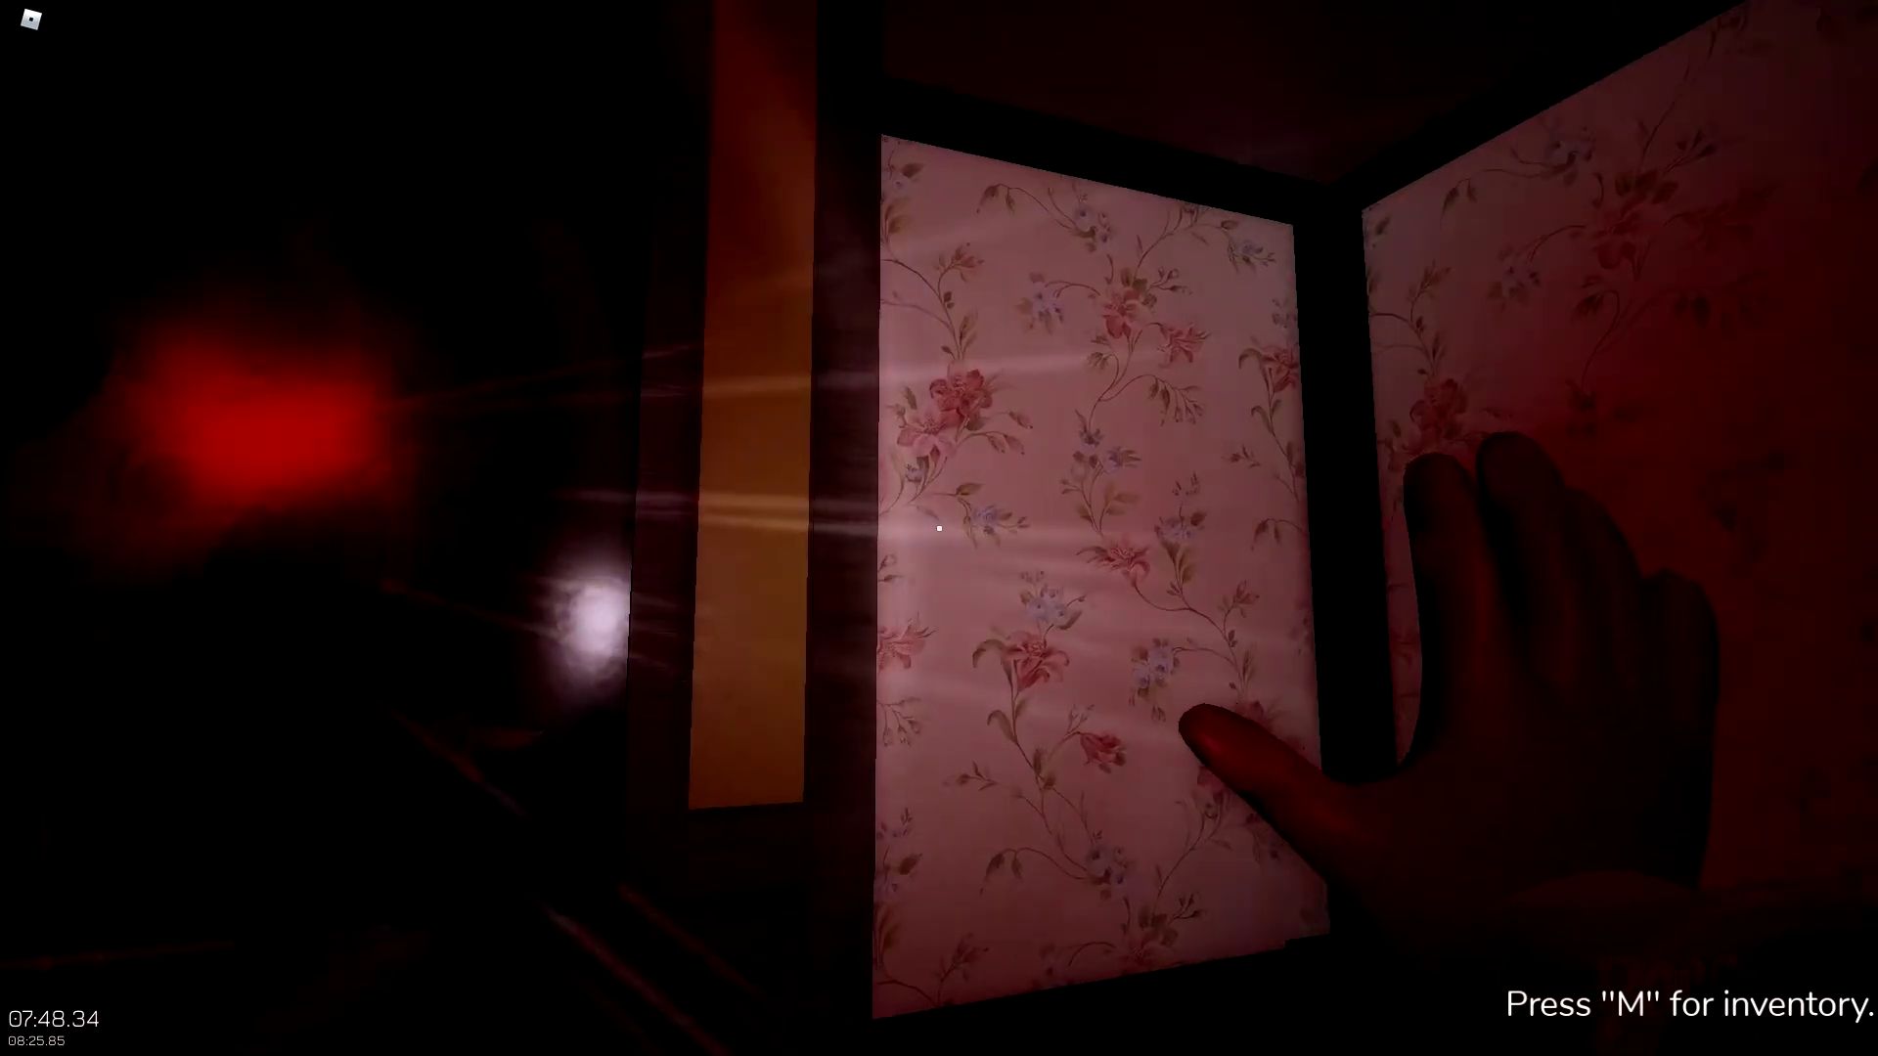
{"action": "left_click", "coordinate": [939, 528]}
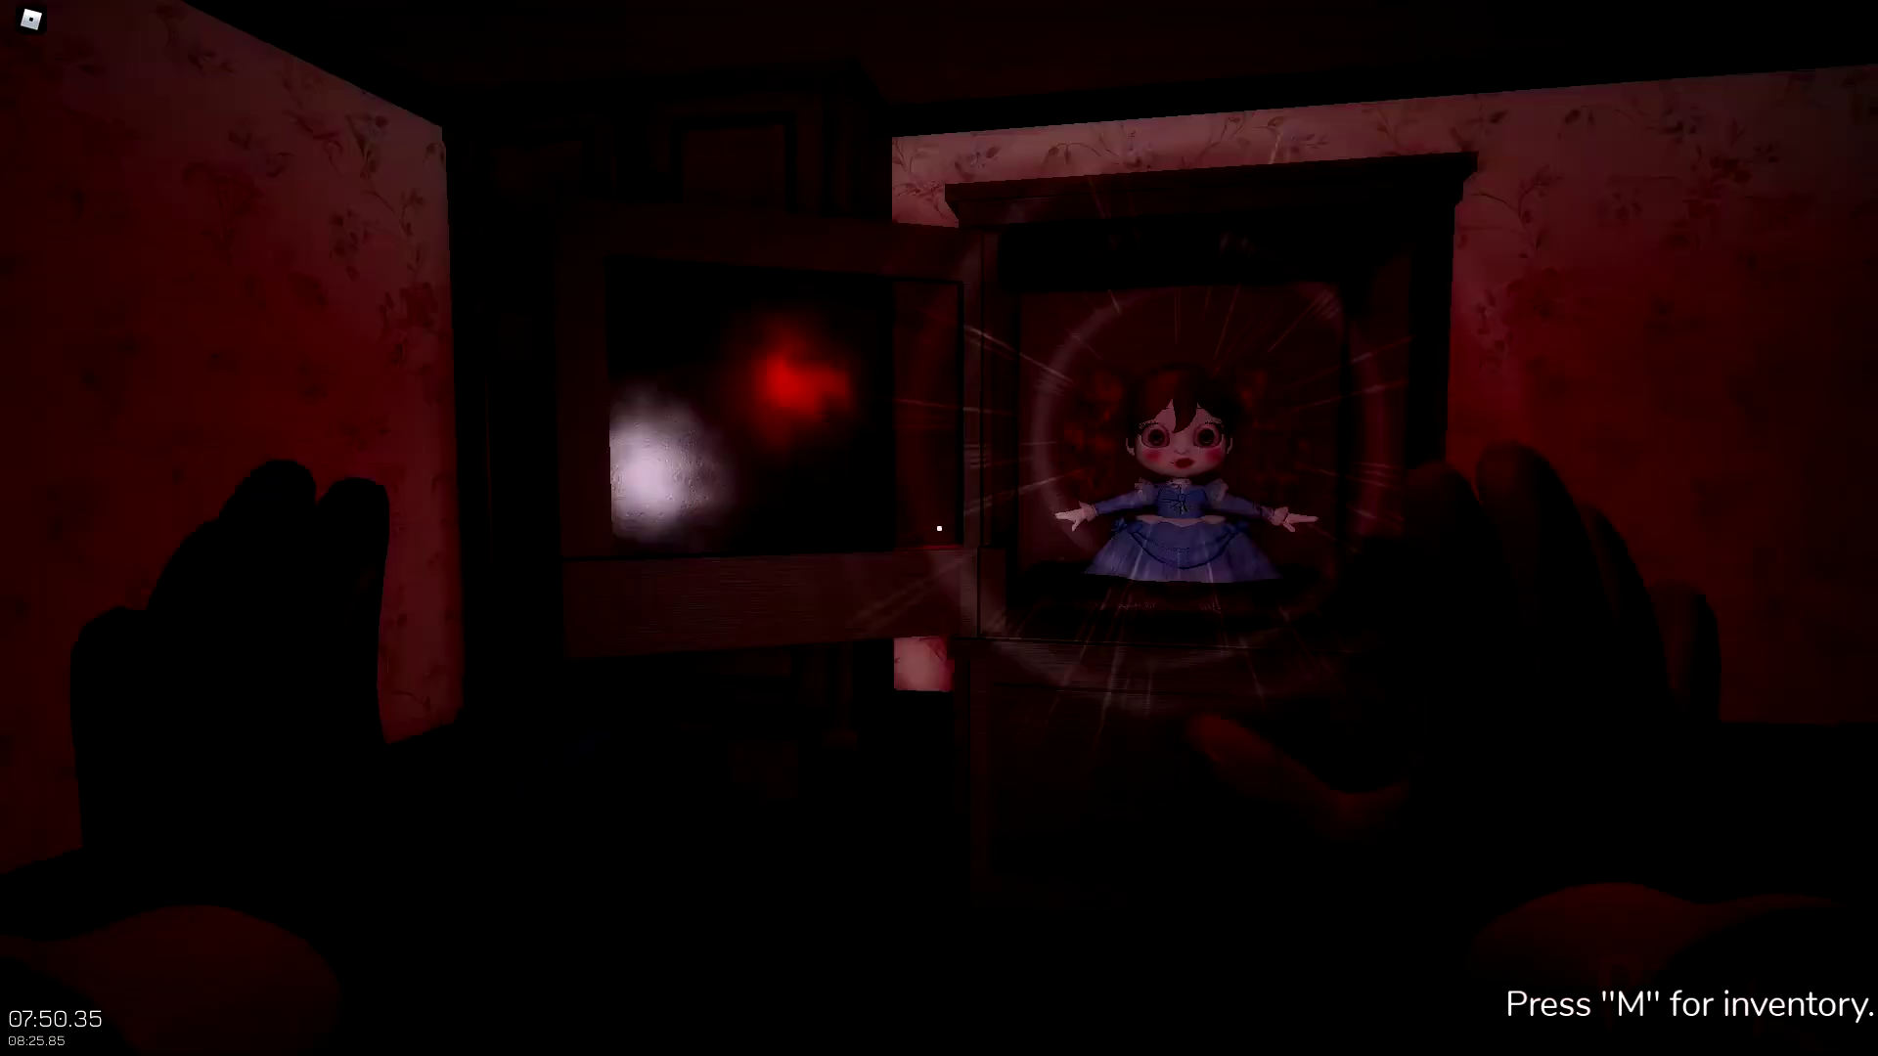